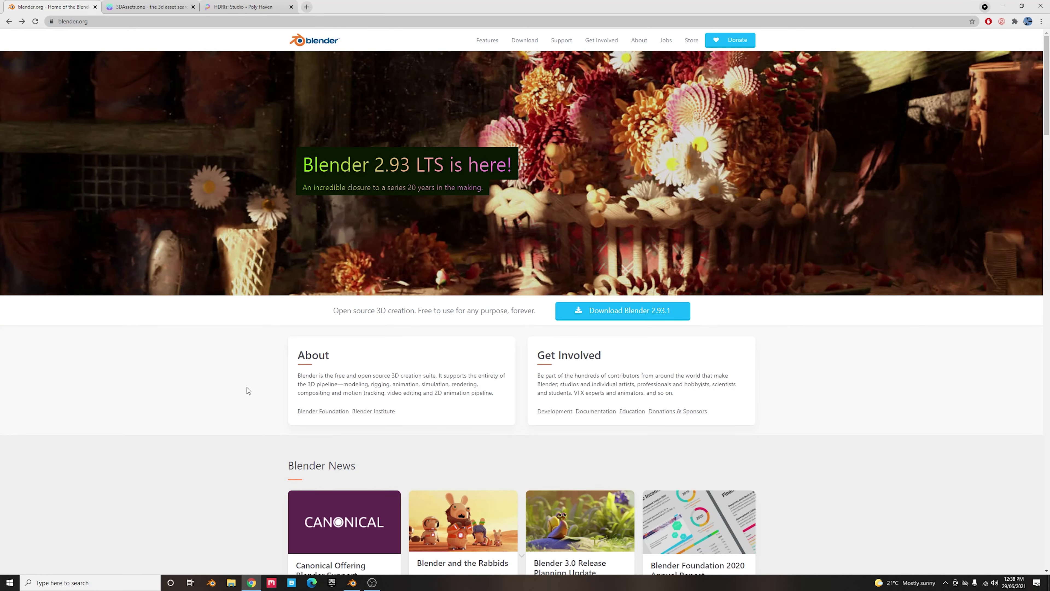
- Search 3DAssets.one for sci-fi assets, then browse Poly Haven's 11 studio HDRIs
key("ctrl+Tab")
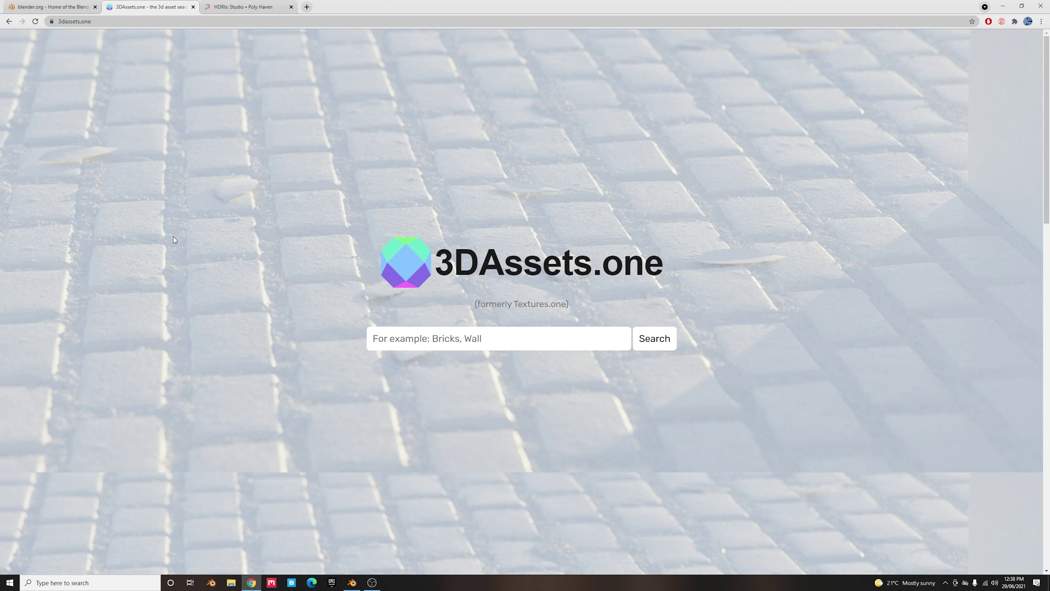
left_click(413, 339)
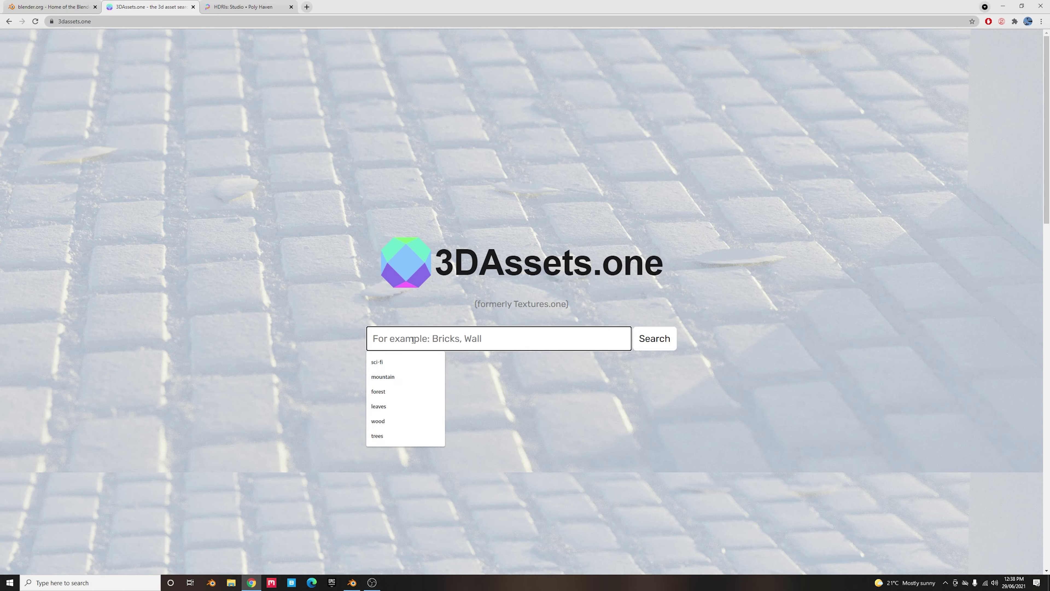
left_click(405, 356)
left_click(634, 337)
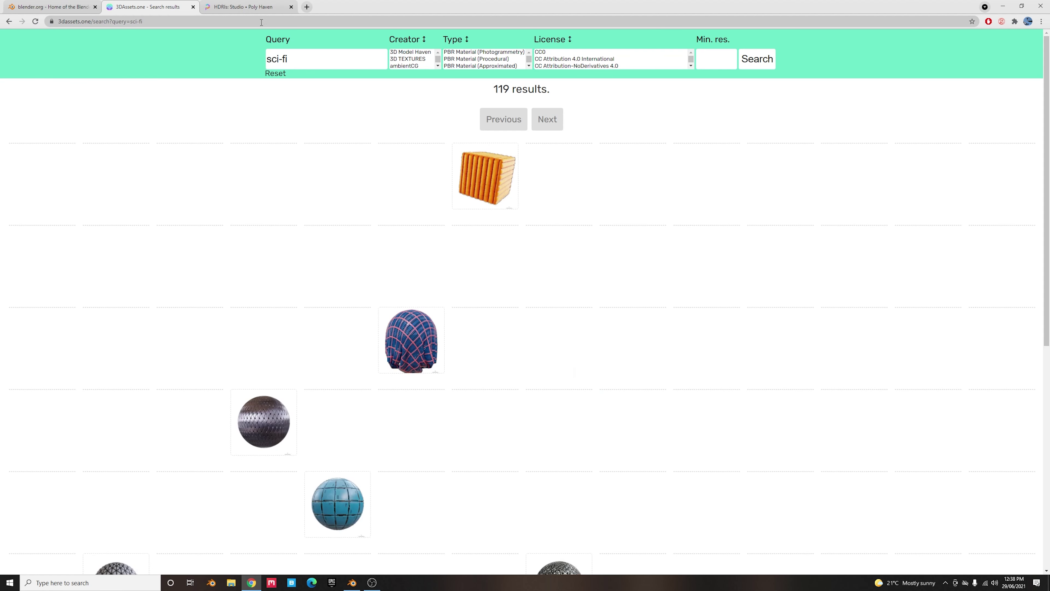
left_click(259, 5)
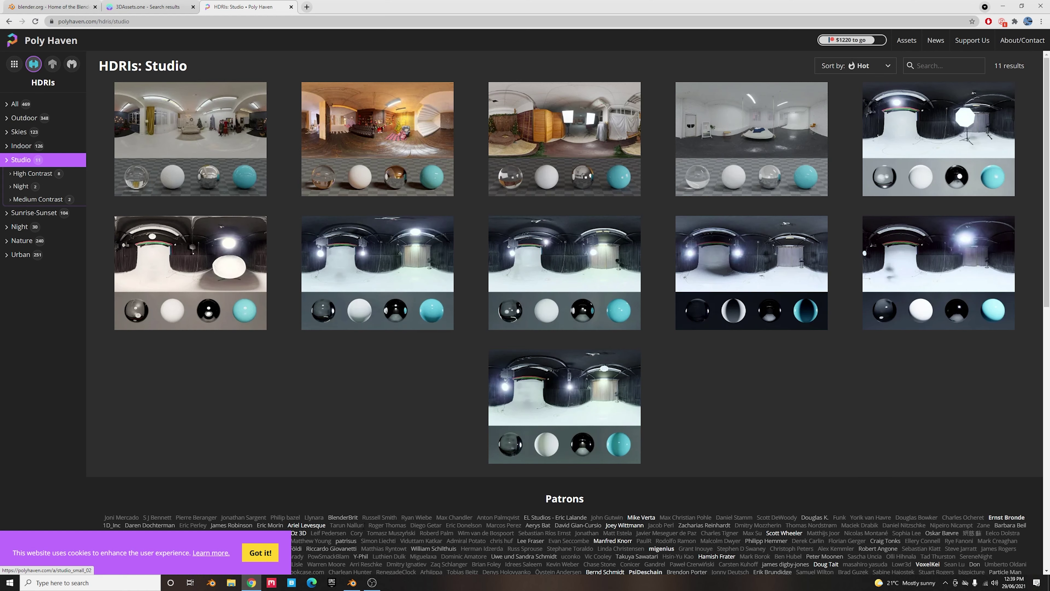
key("alt+Tab")
- Delete the default Light, then select the Cube and enter Edit Mode
left_click(670, 350)
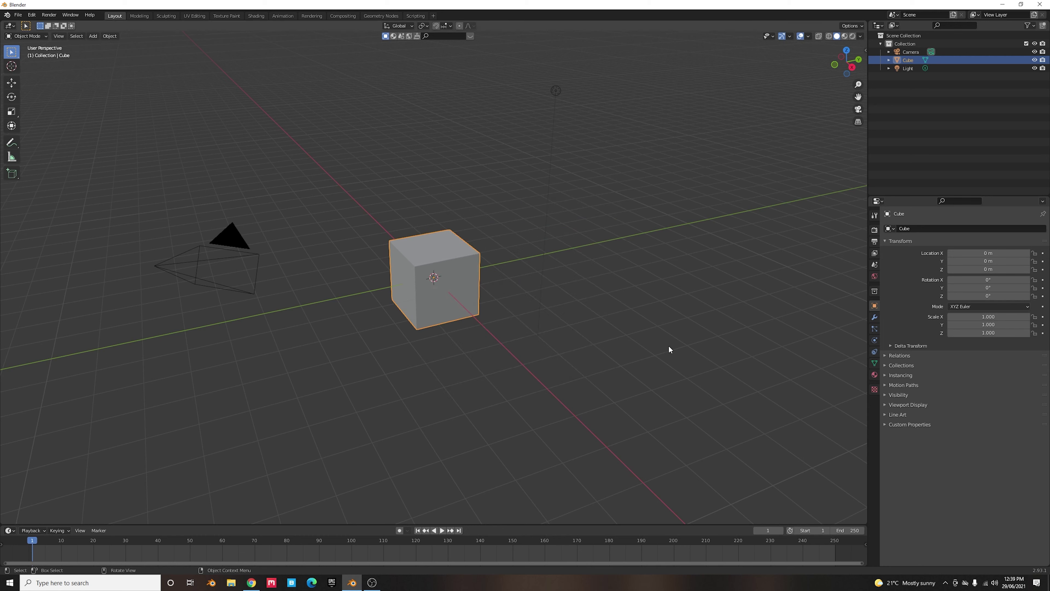
left_click(874, 229)
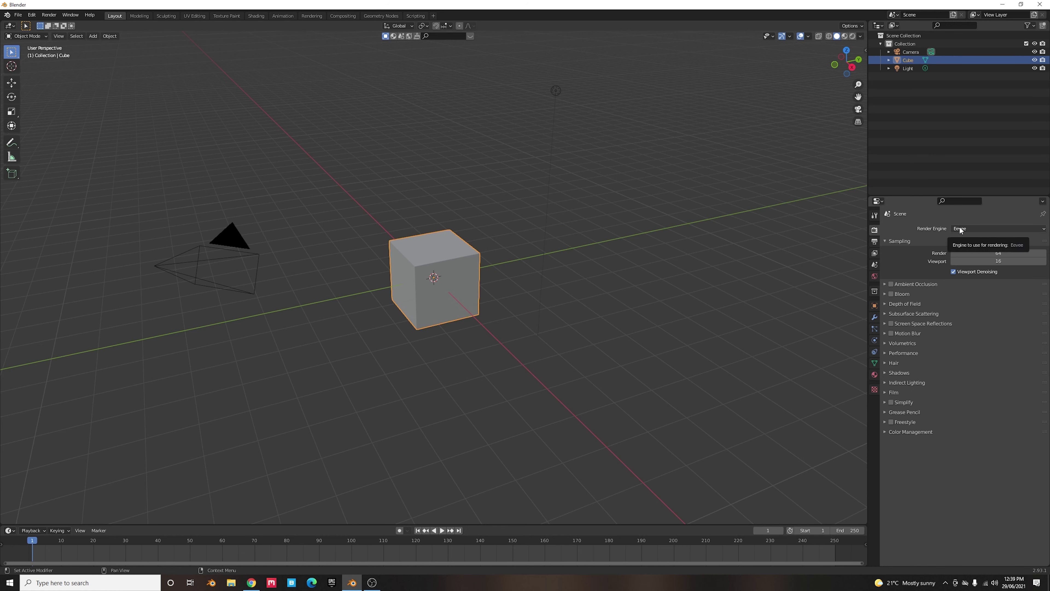
left_click(554, 96)
key("x")
left_click(554, 97)
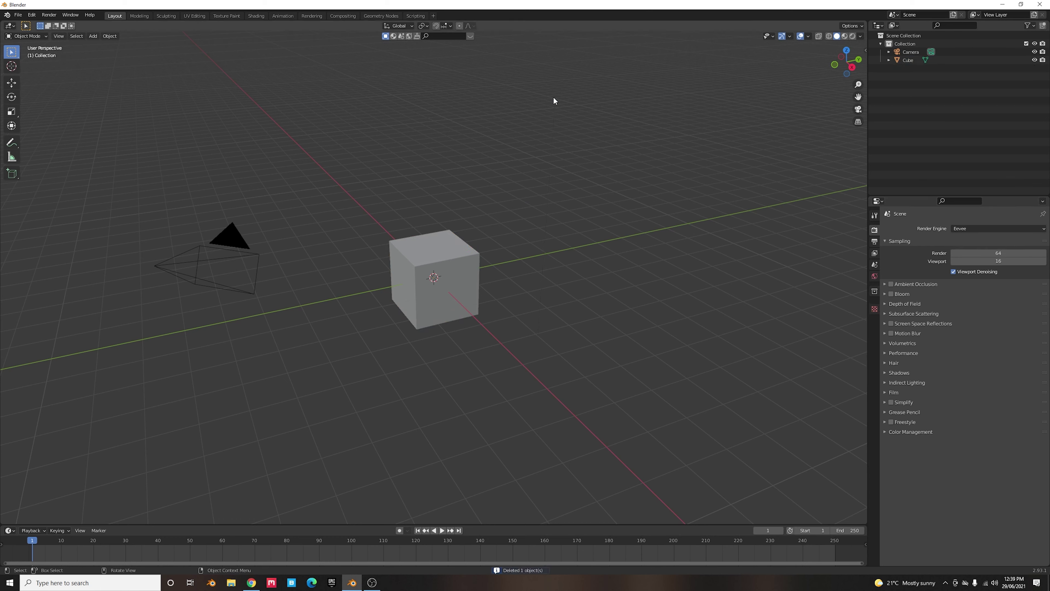
left_click(433, 252)
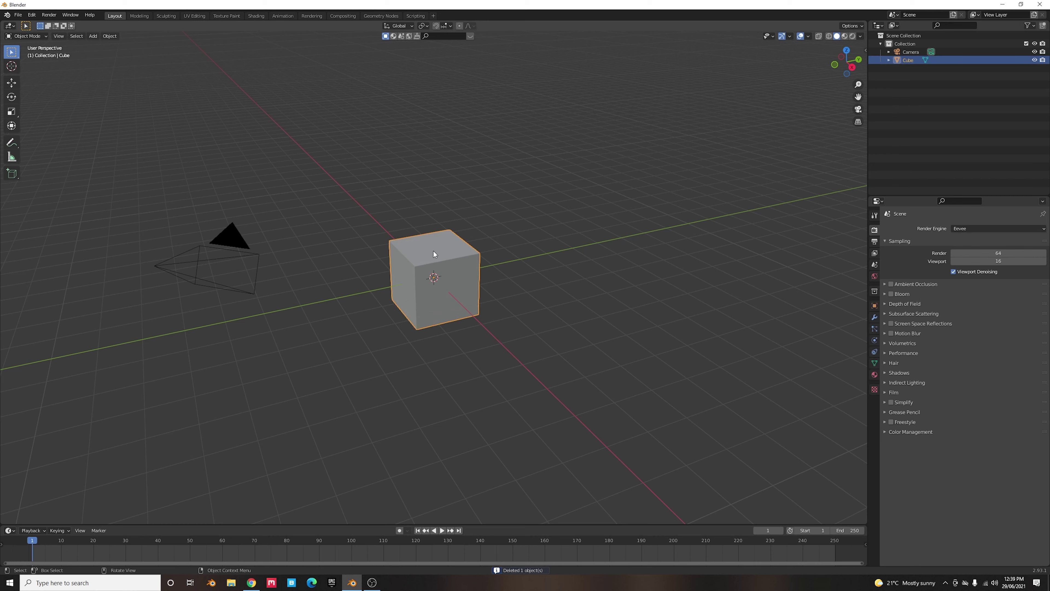
key("Tab")
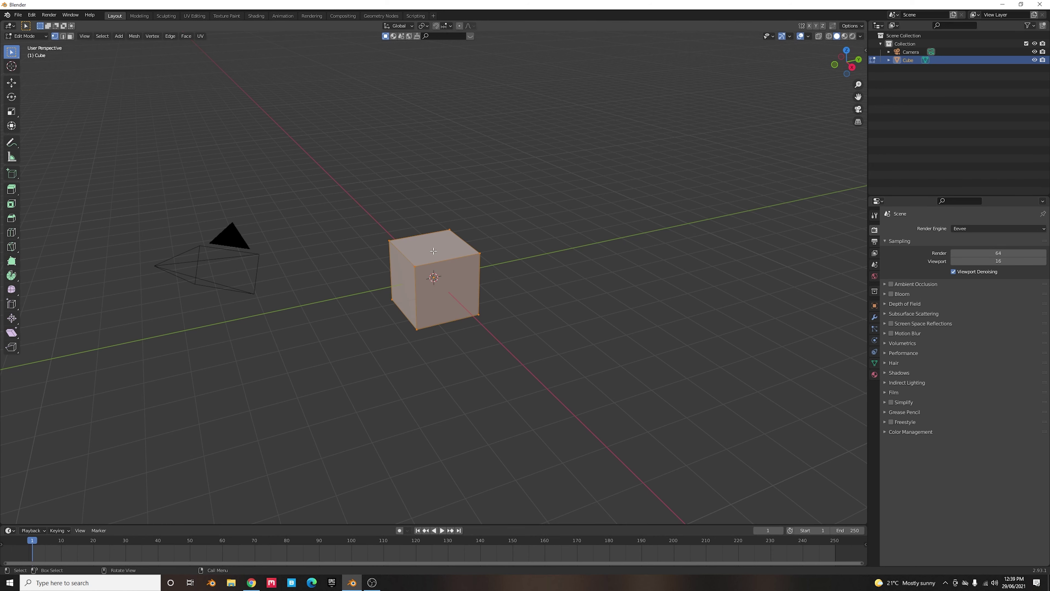
- Raise the cube's mesh 1 m along Z so it sits on the grid
key("g")
type("z")
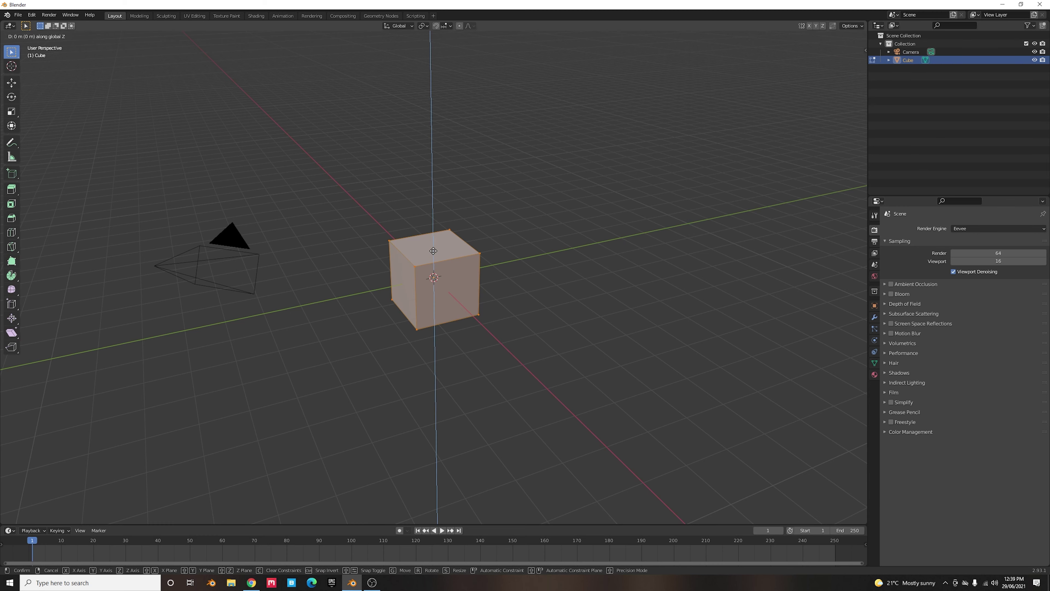
type("1")
key("Return")
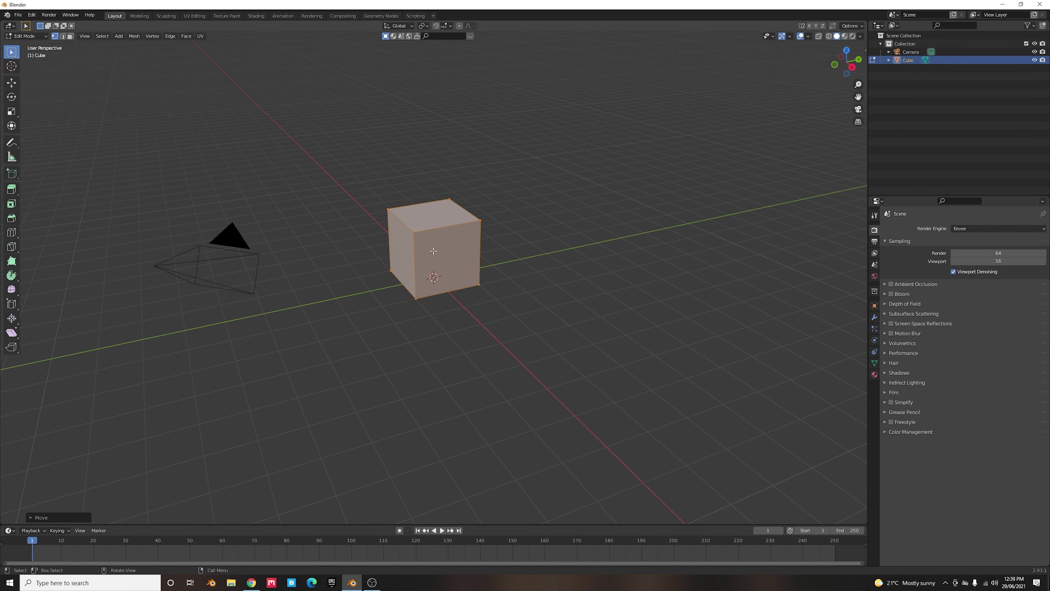
scroll(433, 250, "up", 2)
middle_click_drag(433, 251, 482, 263)
key("Tab")
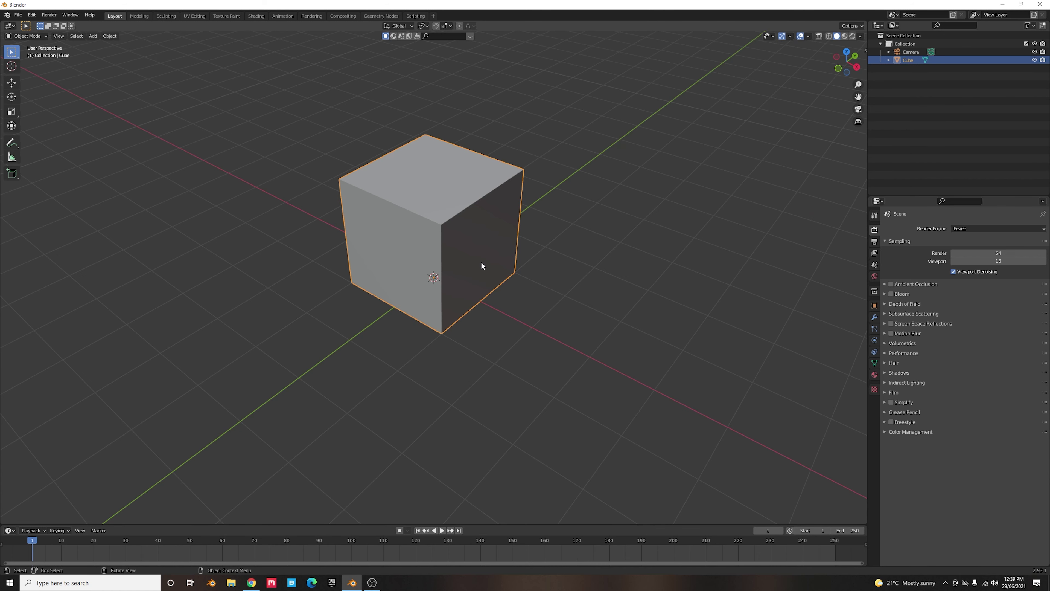
- Scale the cube up by a factor of 5
type("s5")
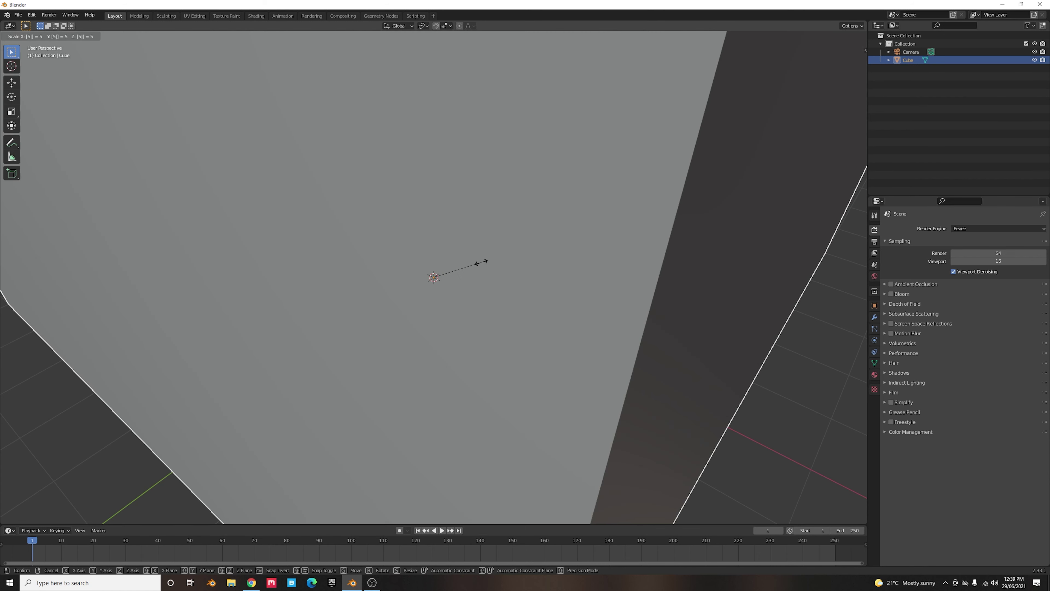
key("Return")
scroll(481, 261, "down", 5)
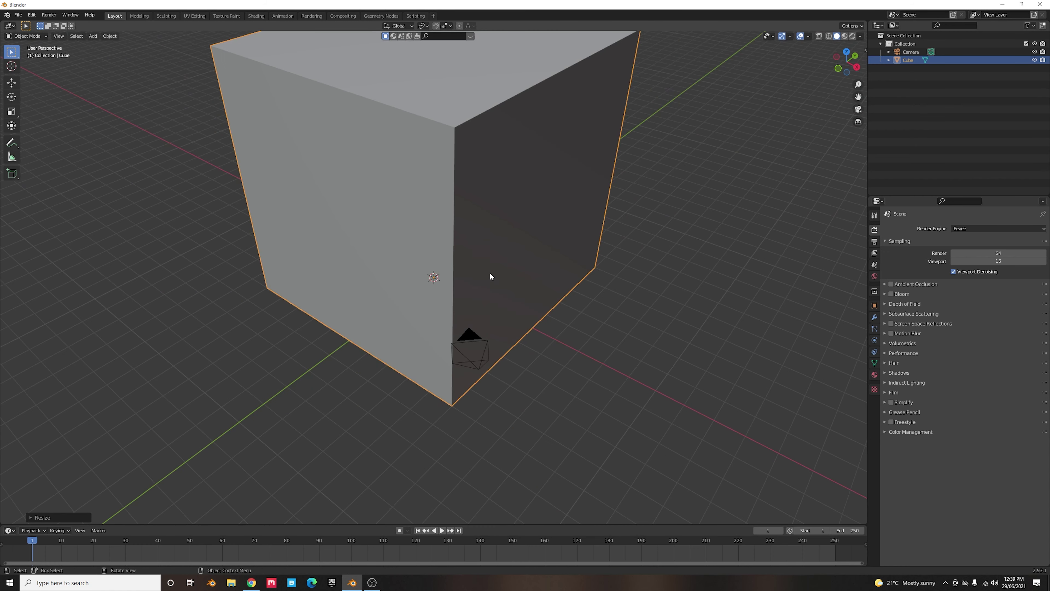
scroll(486, 291, "down", 3)
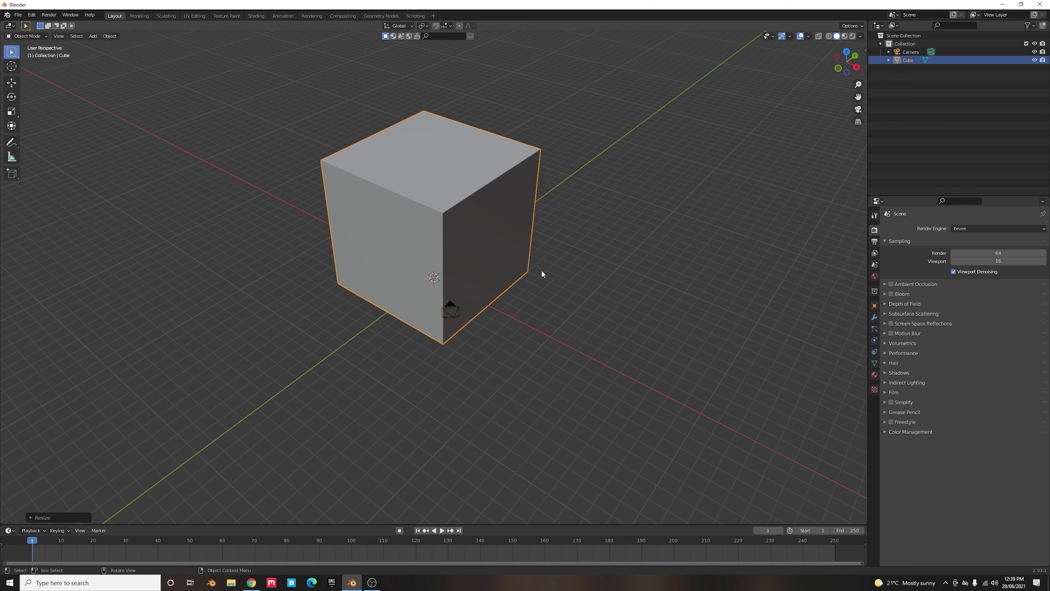
- Stretch the cube 5 times along Y into a long box
key("s")
key("y")
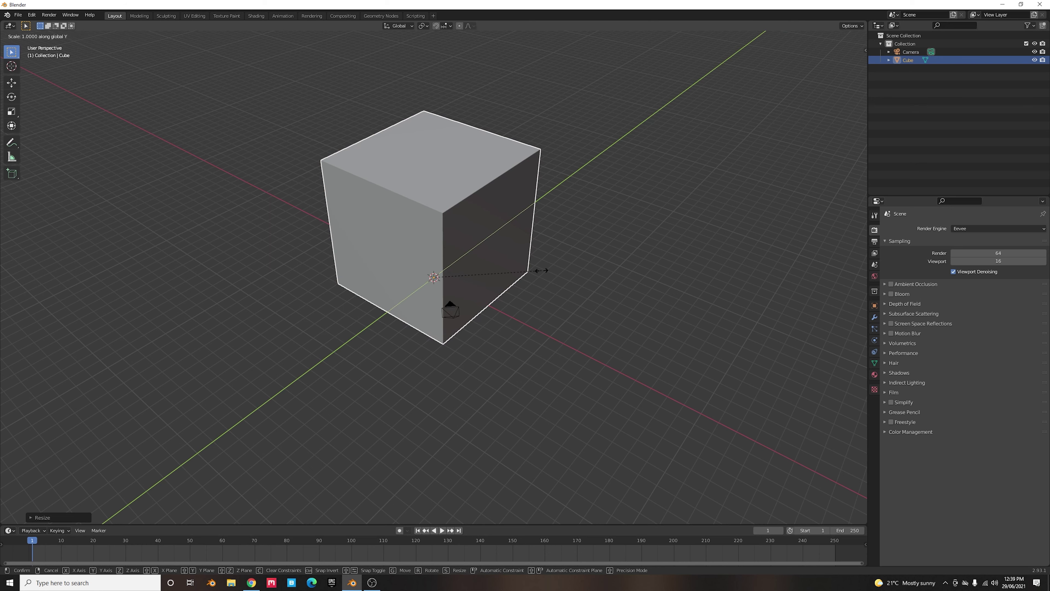
key("5")
key("Return")
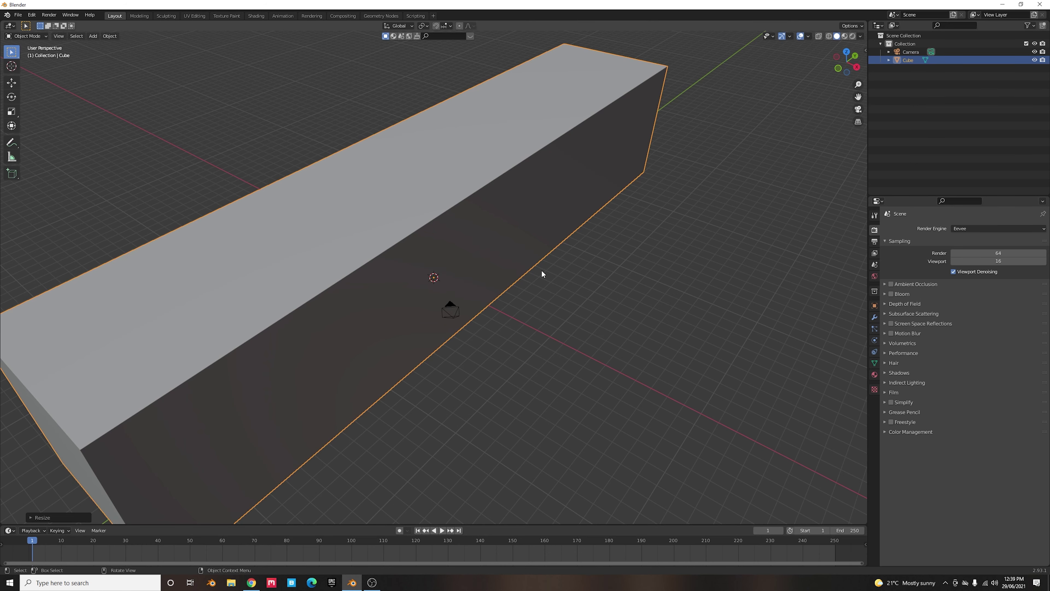
scroll(366, 284, "down", 5)
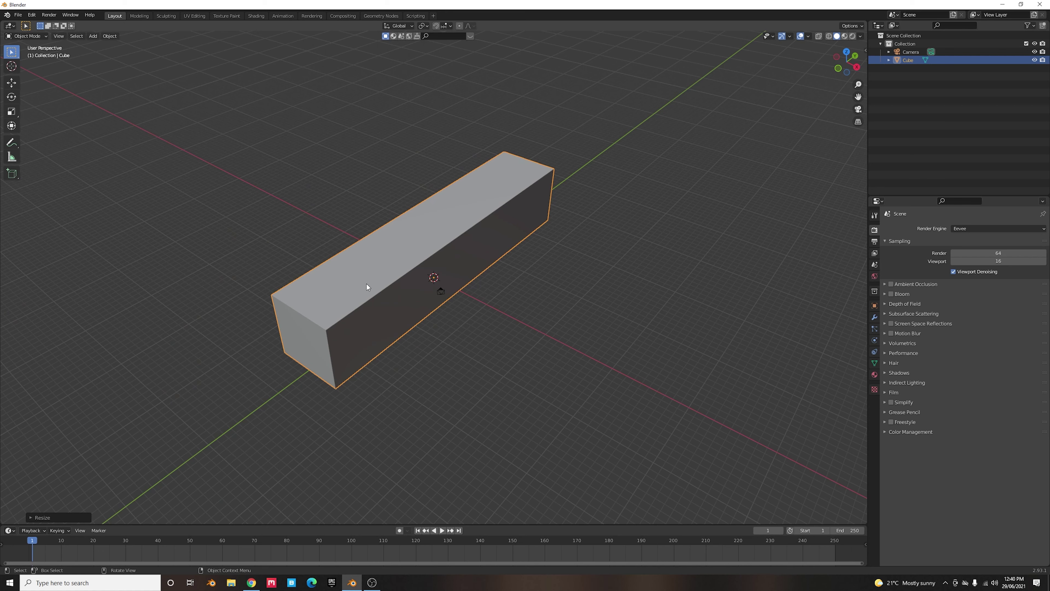
- In face select mode, delete the box's near end face to open it
key("Tab")
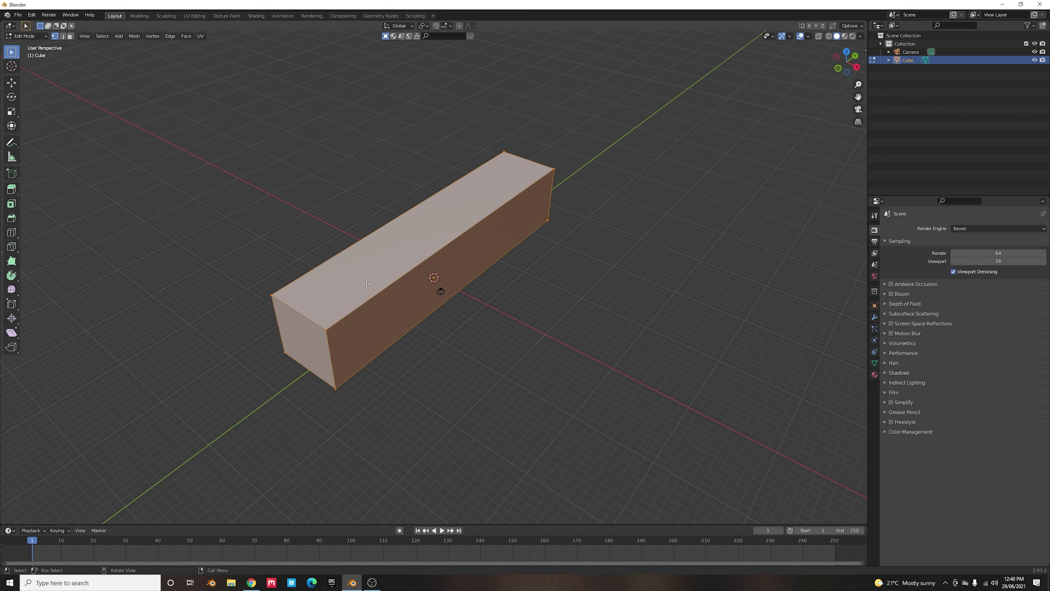
left_click(70, 36)
left_click(305, 336)
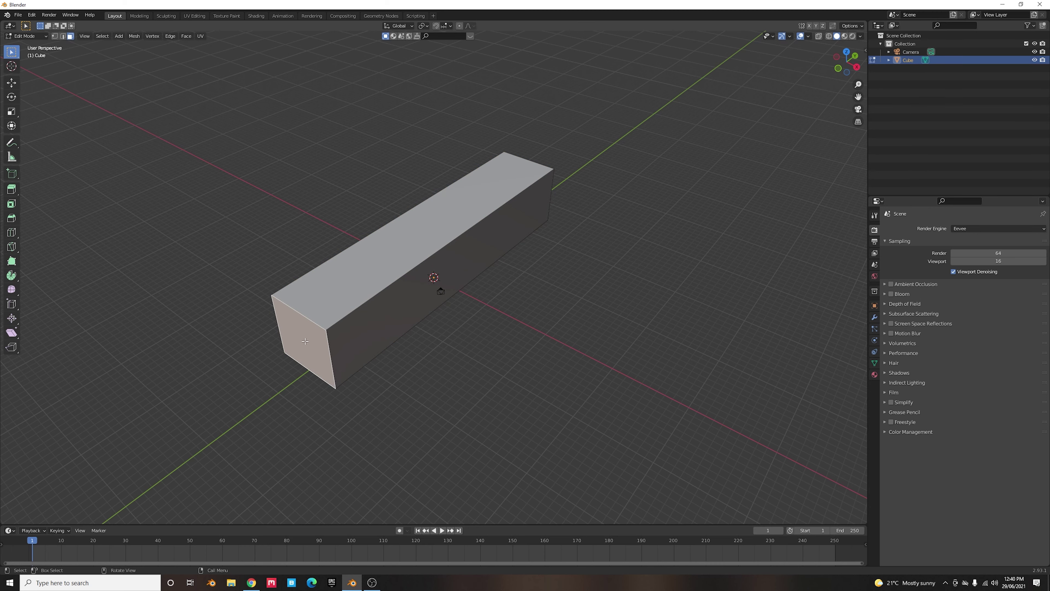
key("x")
left_click(283, 360)
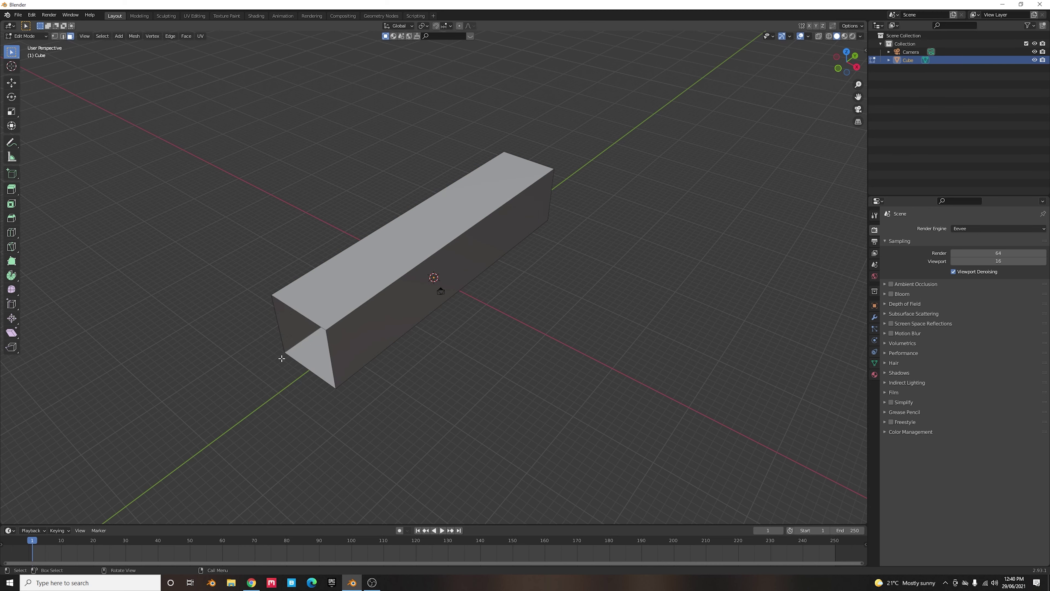
- Separate the opposite end face into its own object, Cube.001
middle_click_drag(524, 305, 401, 271)
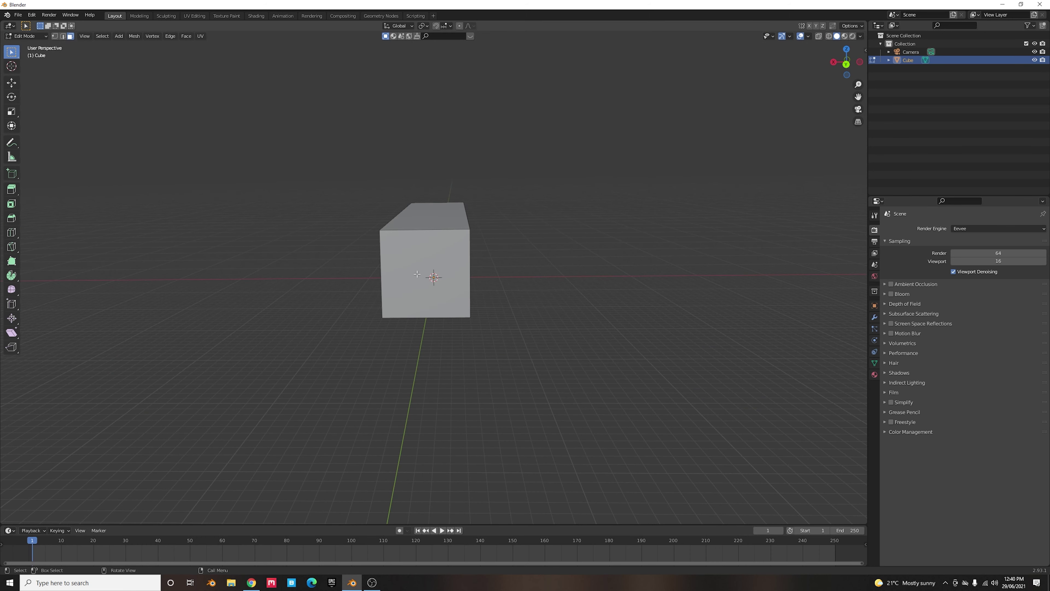
scroll(417, 274, "up", 5)
key("p")
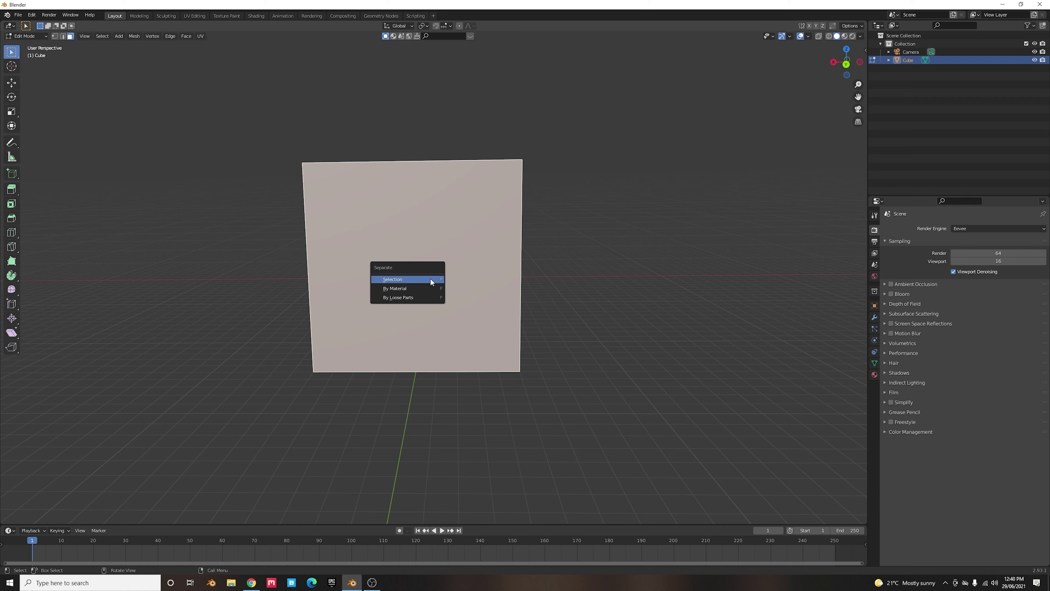
left_click(430, 279)
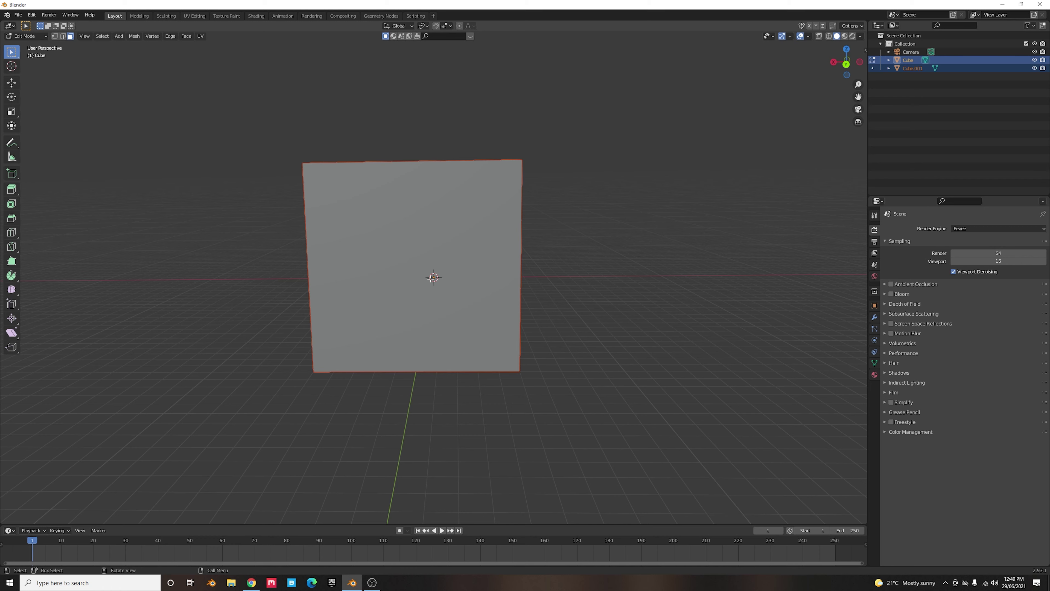
key("Tab")
middle_click_drag(406, 223, 530, 374)
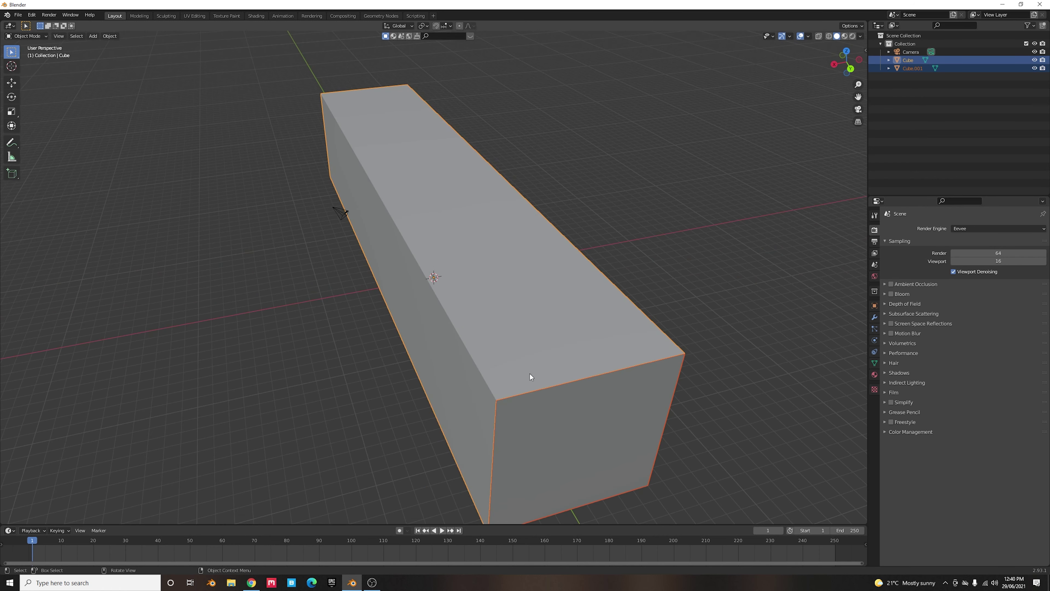
left_click(541, 411)
left_click(520, 312)
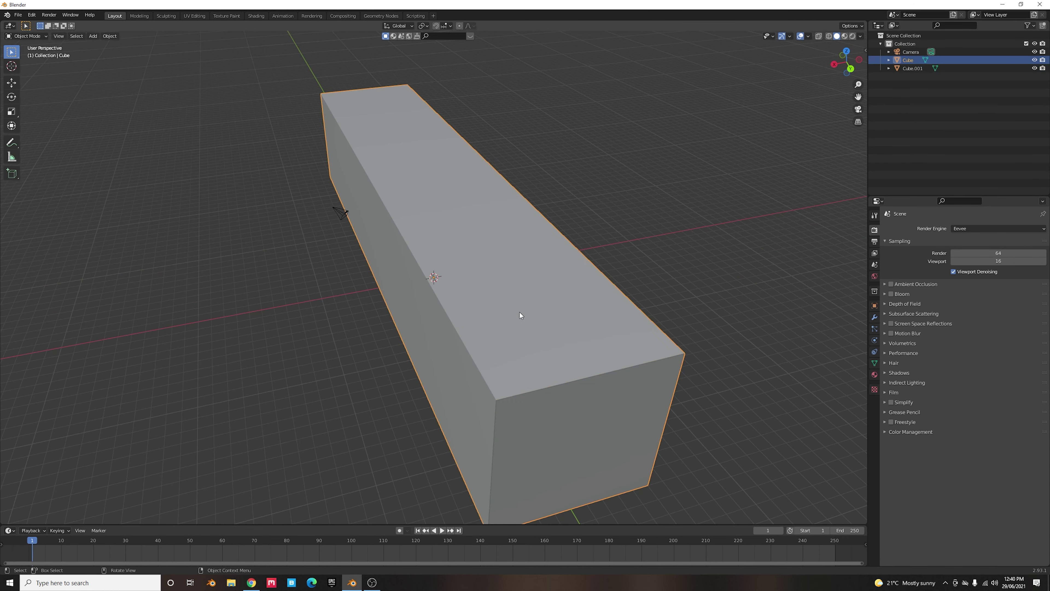
middle_click_drag(519, 312, 449, 284)
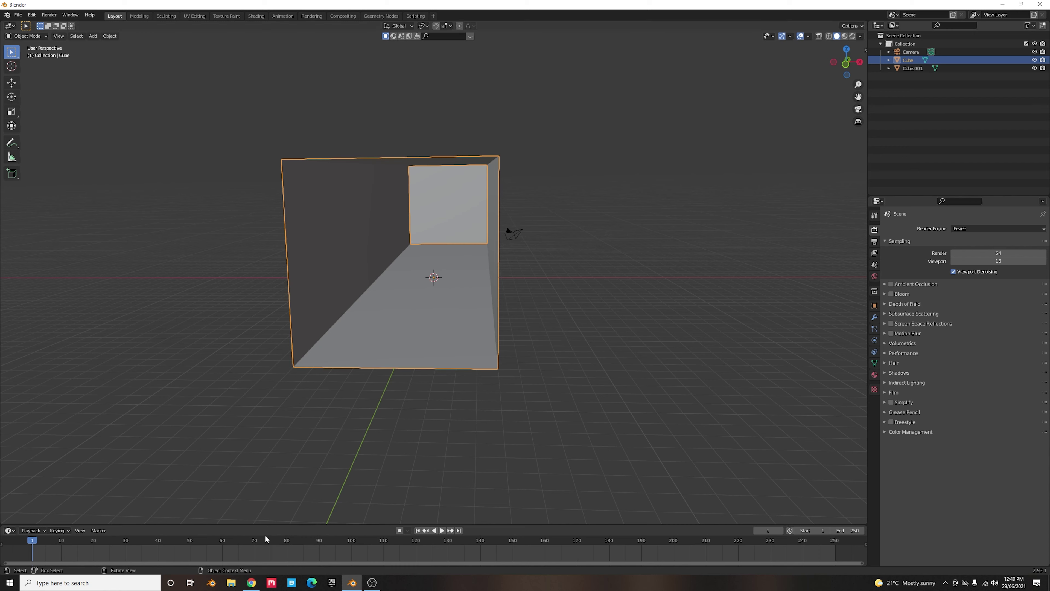
left_click(251, 582)
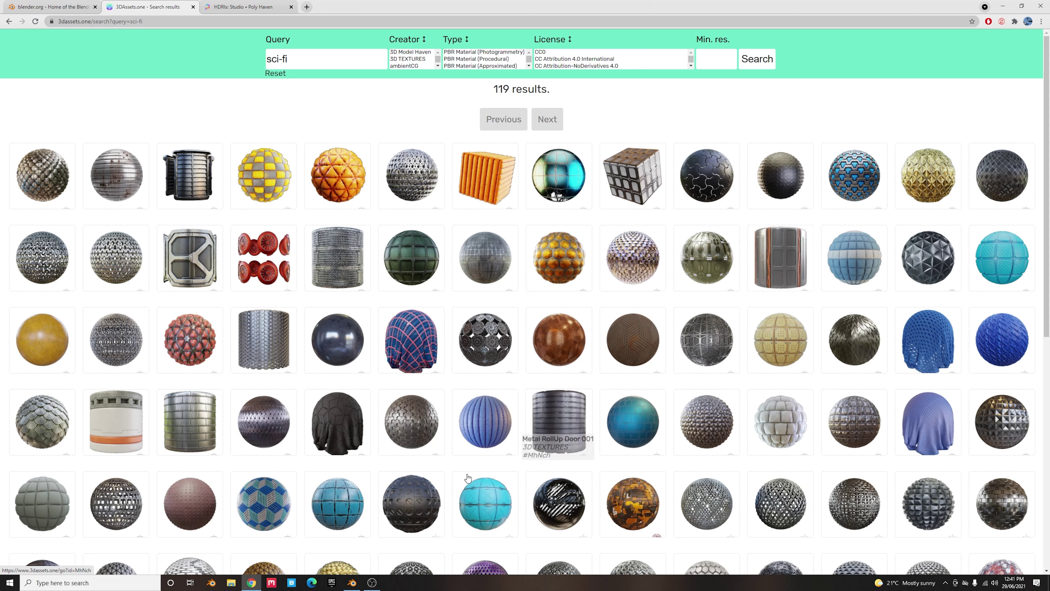
left_click(351, 581)
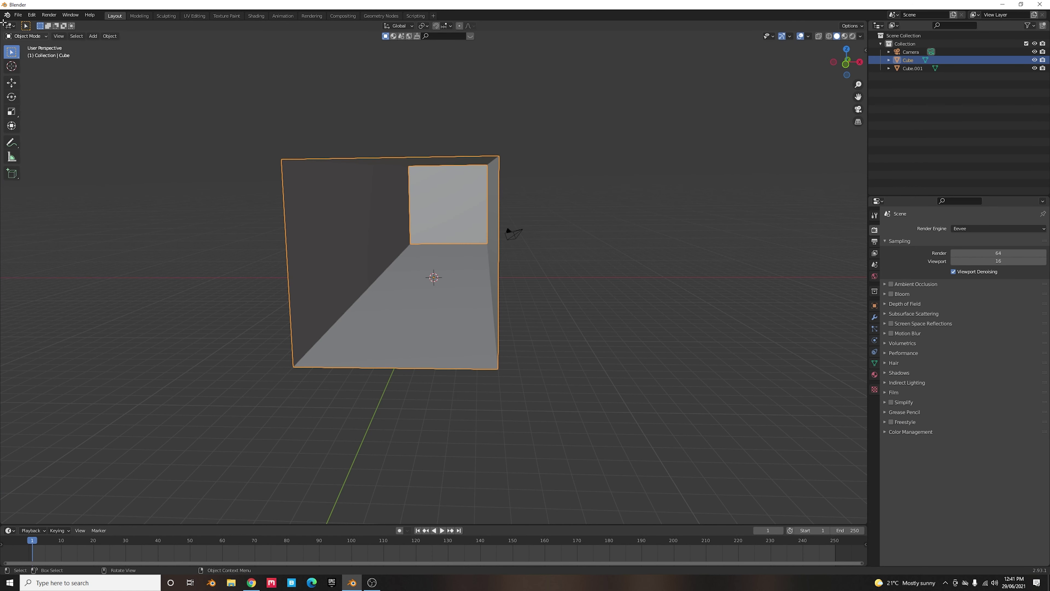
- Split the viewport into three areas and make one a Shader Editor without sidebar
left_click_drag(4, 23, 271, 27)
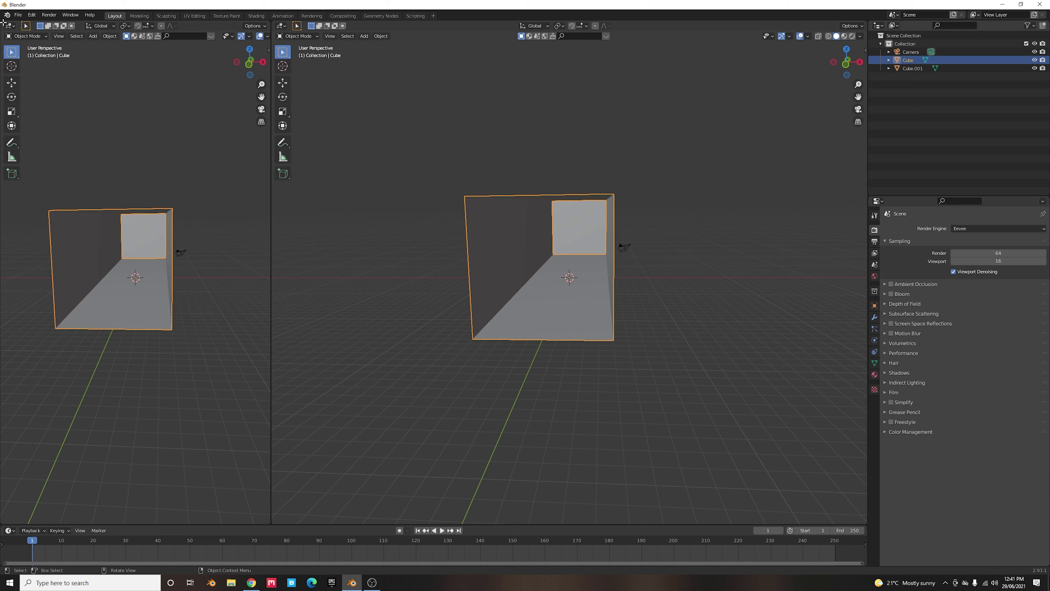
left_click_drag(3, 23, 53, 281)
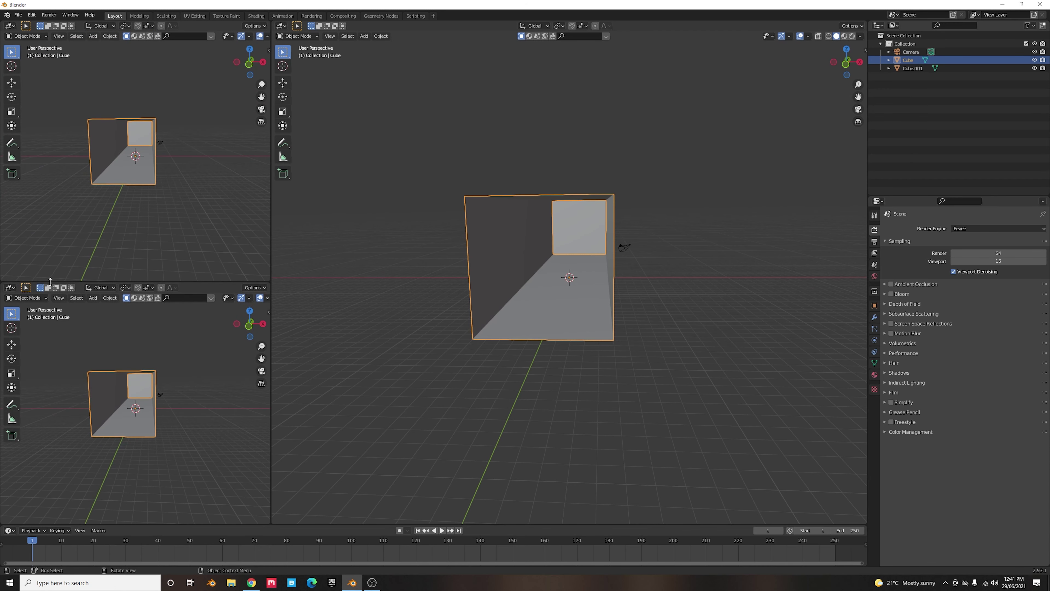
left_click(10, 25)
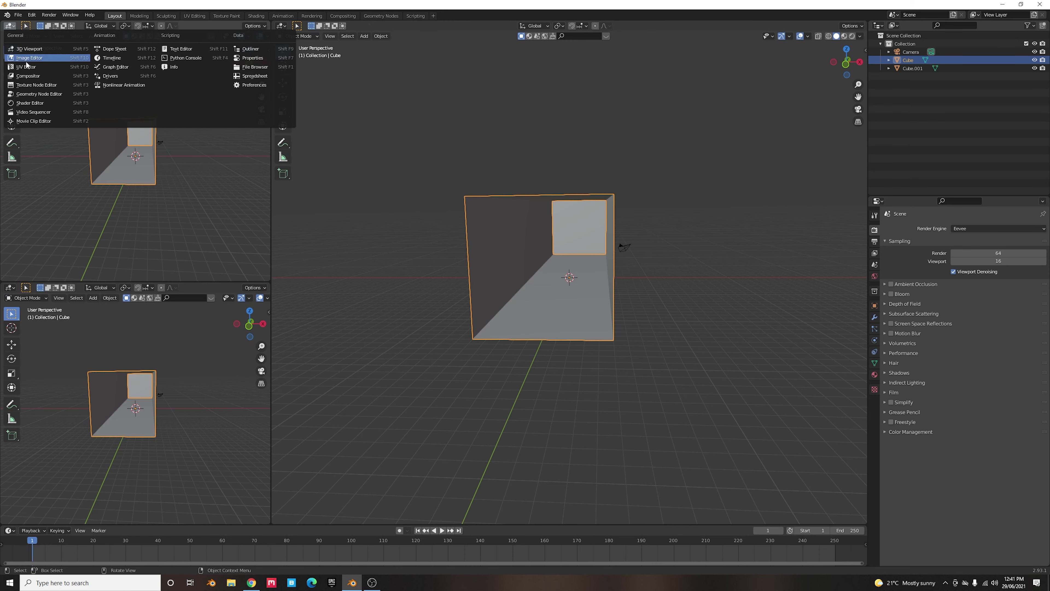
left_click(26, 103)
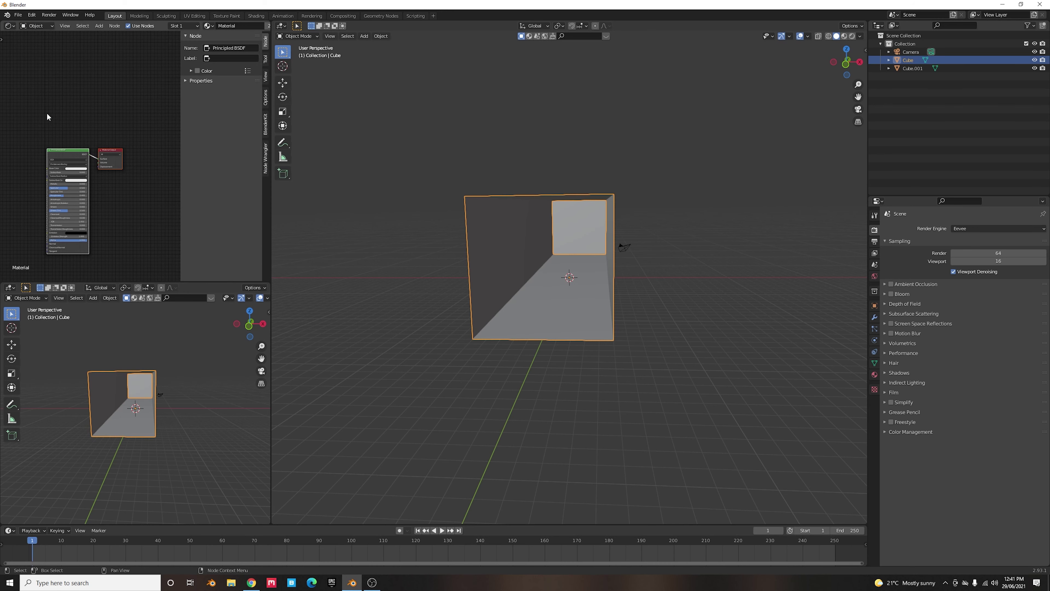
key("n")
middle_click_drag(148, 166, 150, 143)
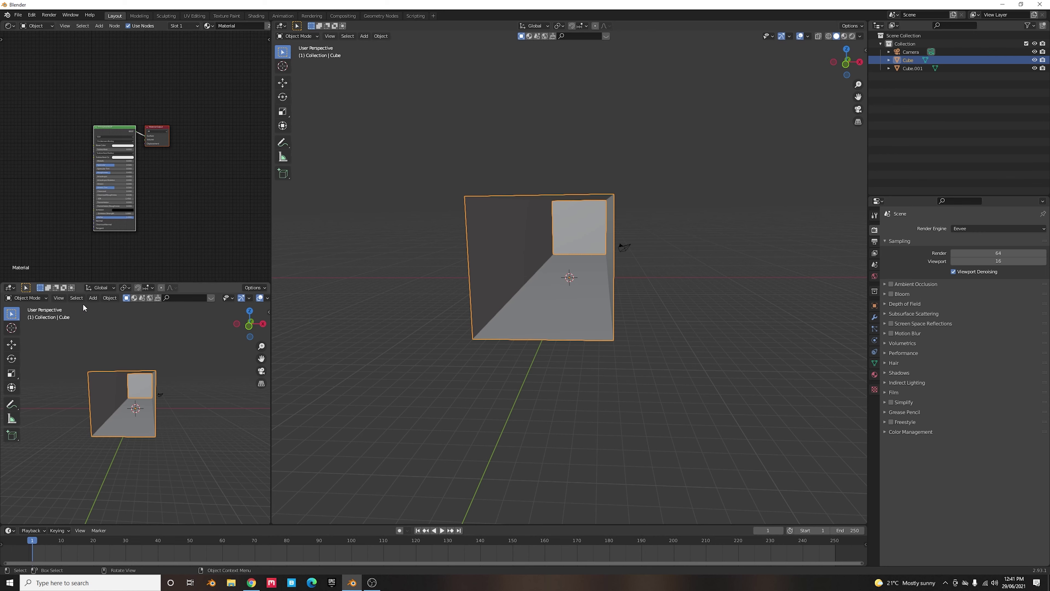
- Make the lower area a UV Editor and check Node Wrangler by searching add-ons for 'wra'
left_click(11, 288)
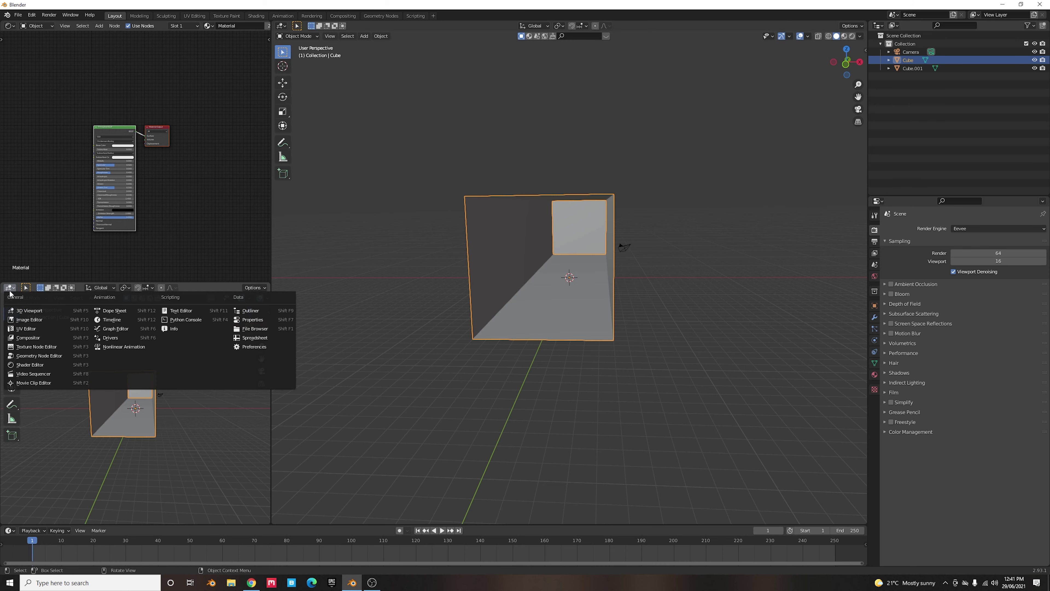
left_click(36, 330)
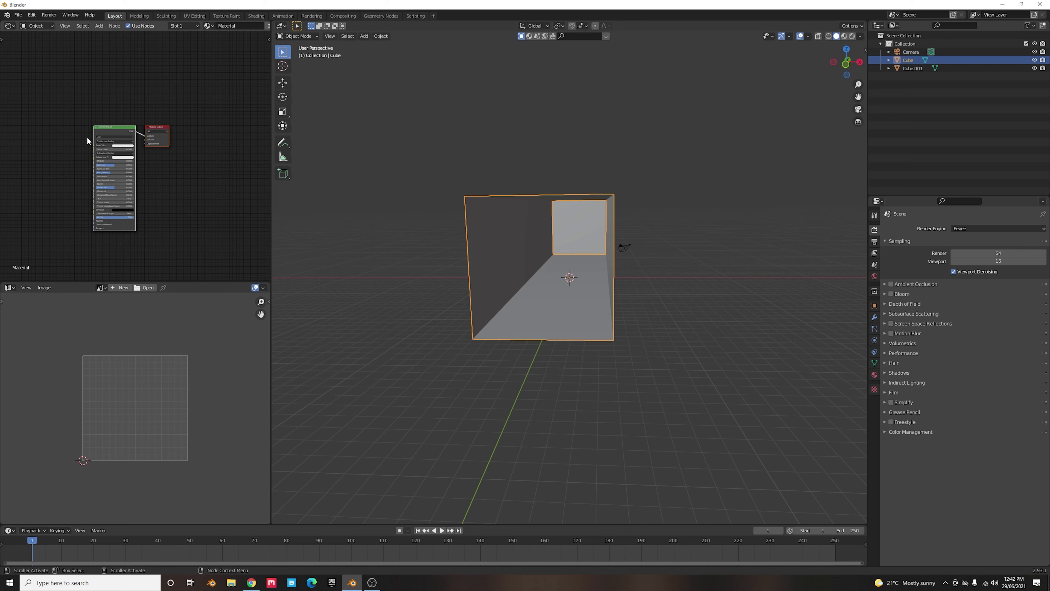
left_click(31, 15)
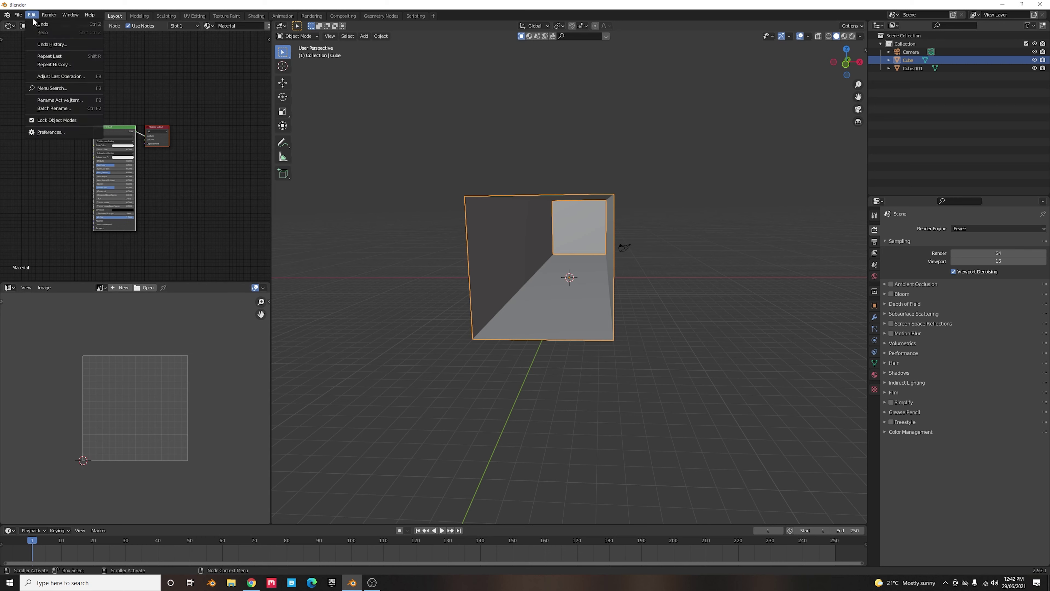
left_click(46, 132)
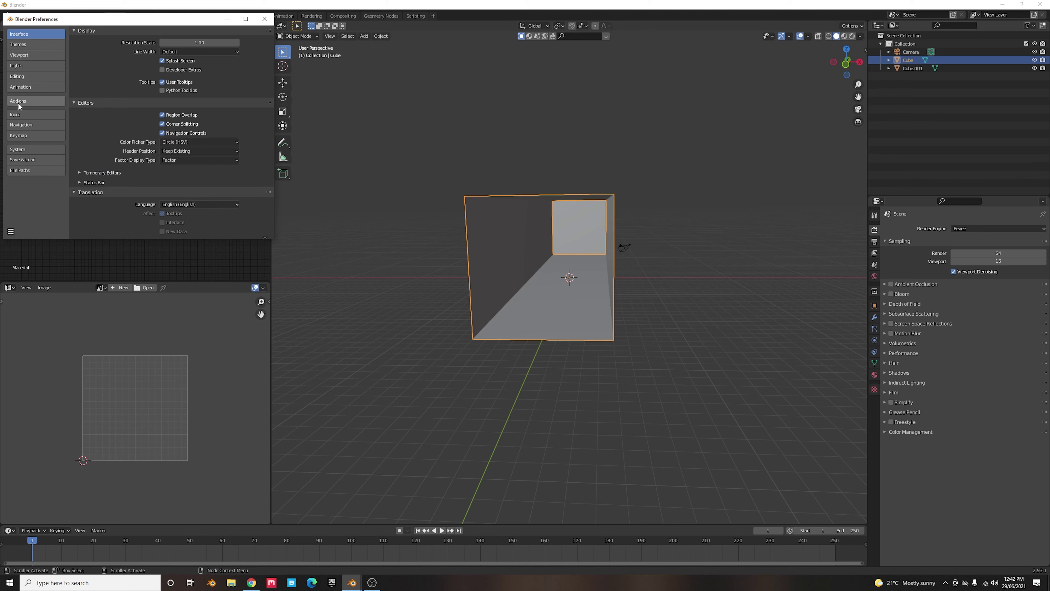
left_click(35, 100)
left_click(218, 43)
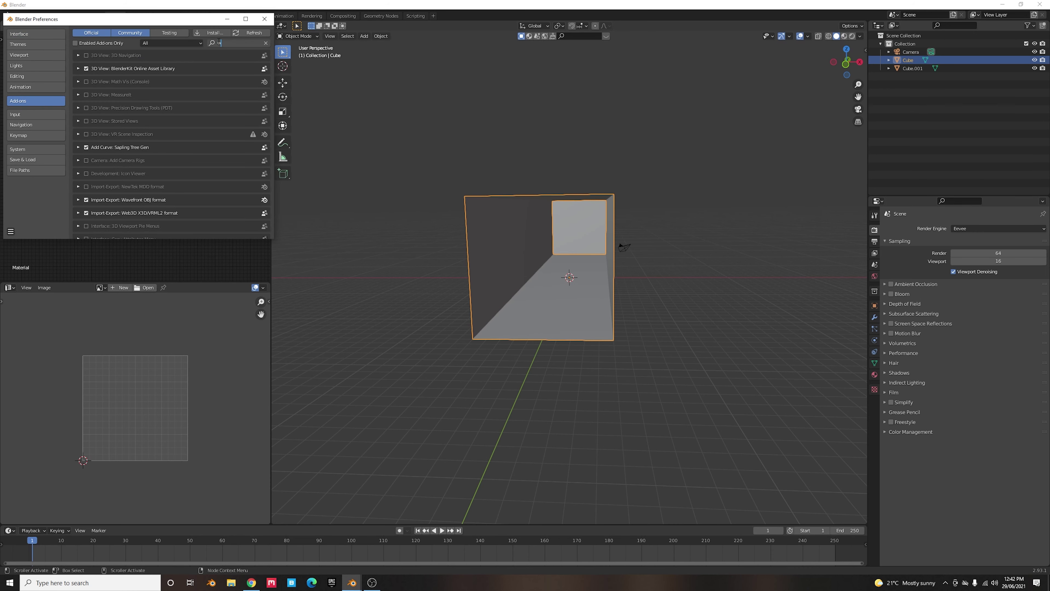
type("wra")
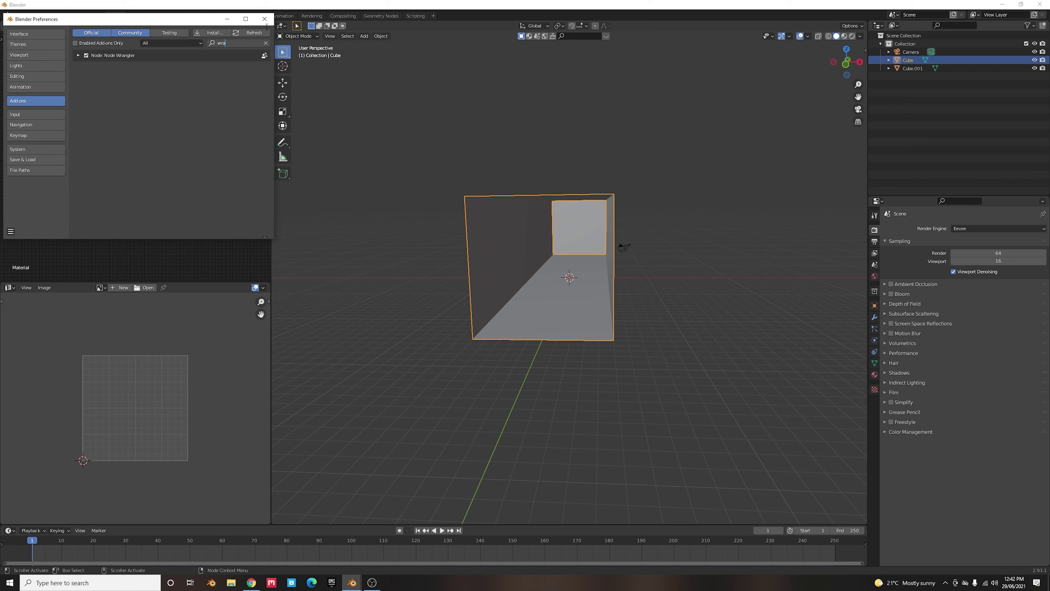
left_click(265, 19)
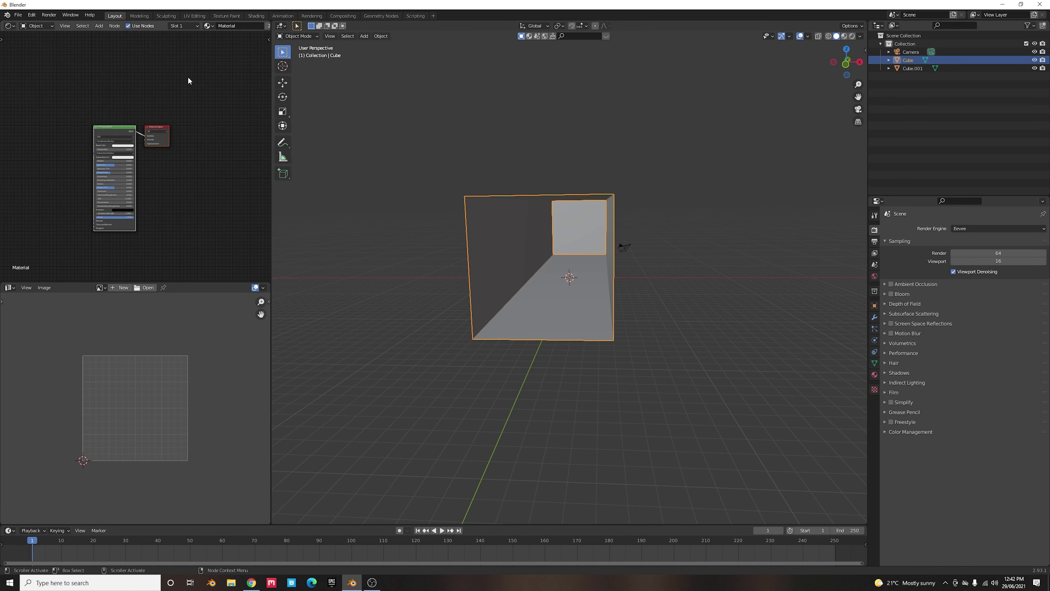
- Load all six maps from Pictures\Textures\Sci-Fi\Wall_001 via Principled Texture Setup
scroll(110, 174, "up", 5)
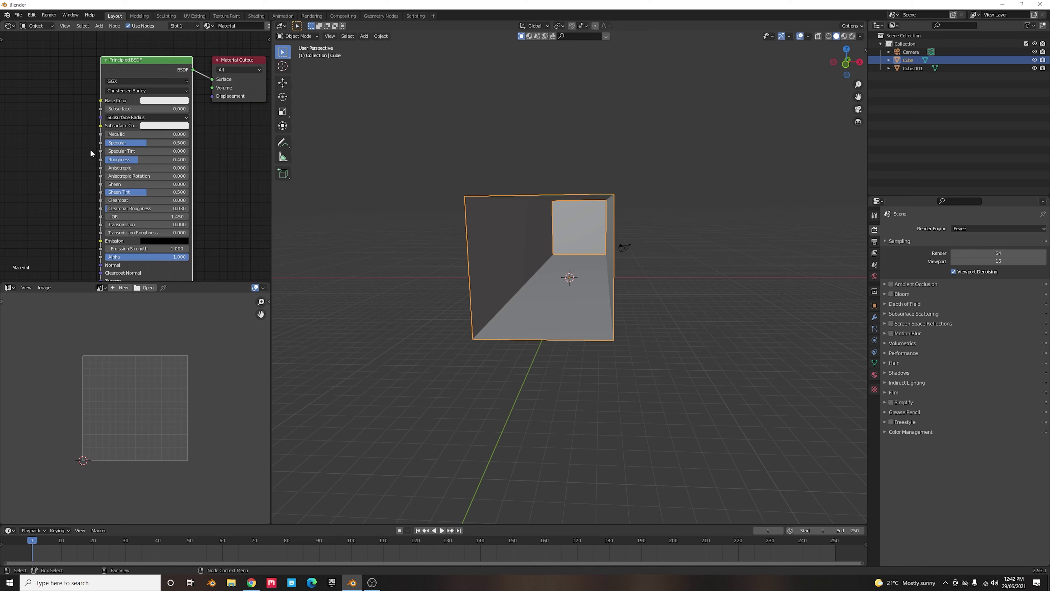
scroll(84, 155, "down", 2)
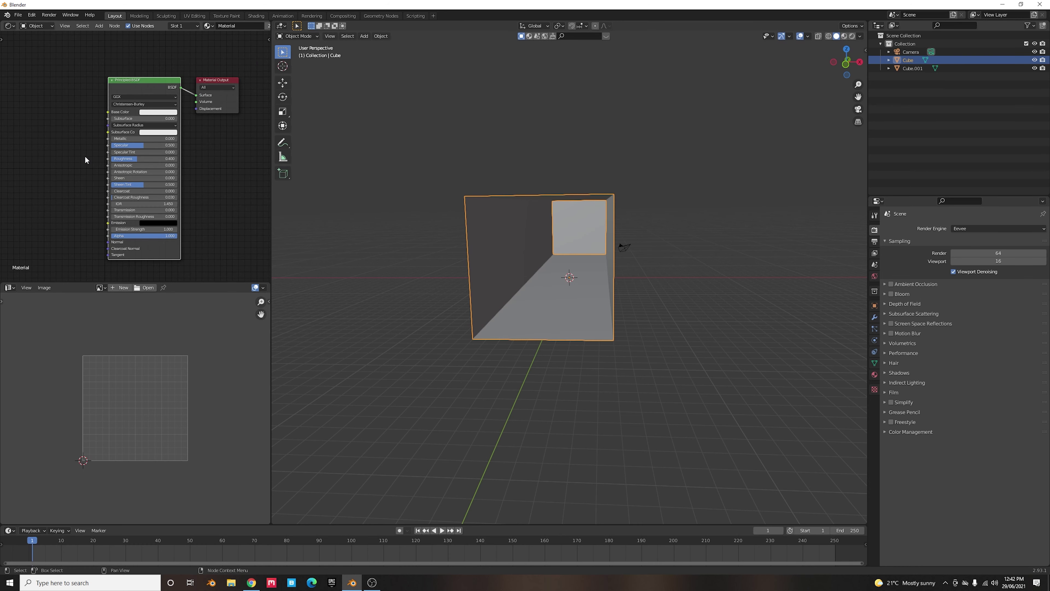
middle_click_drag(85, 155, 116, 134)
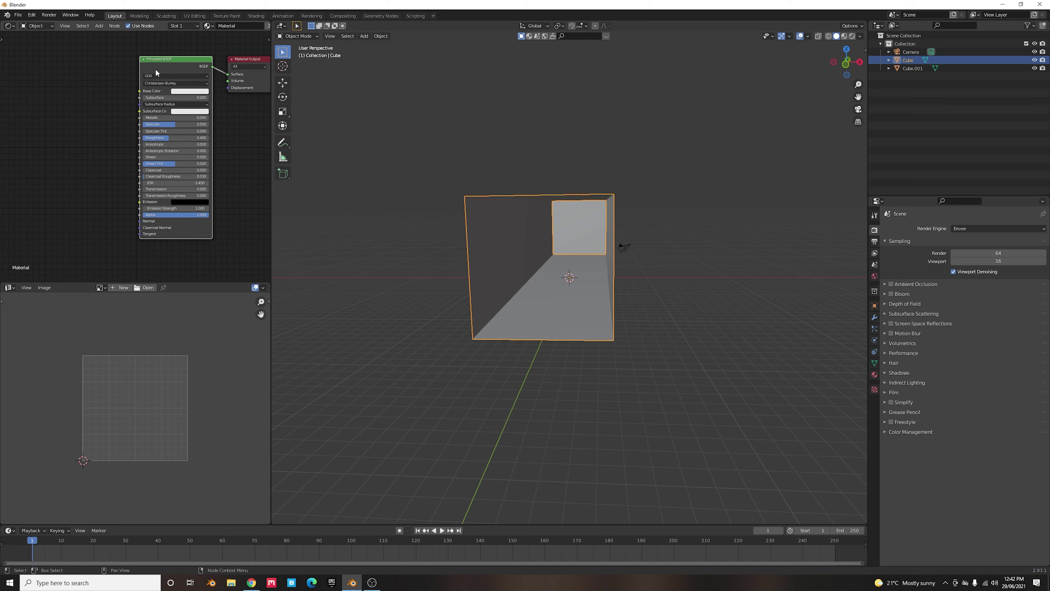
key("ctrl+shift+t")
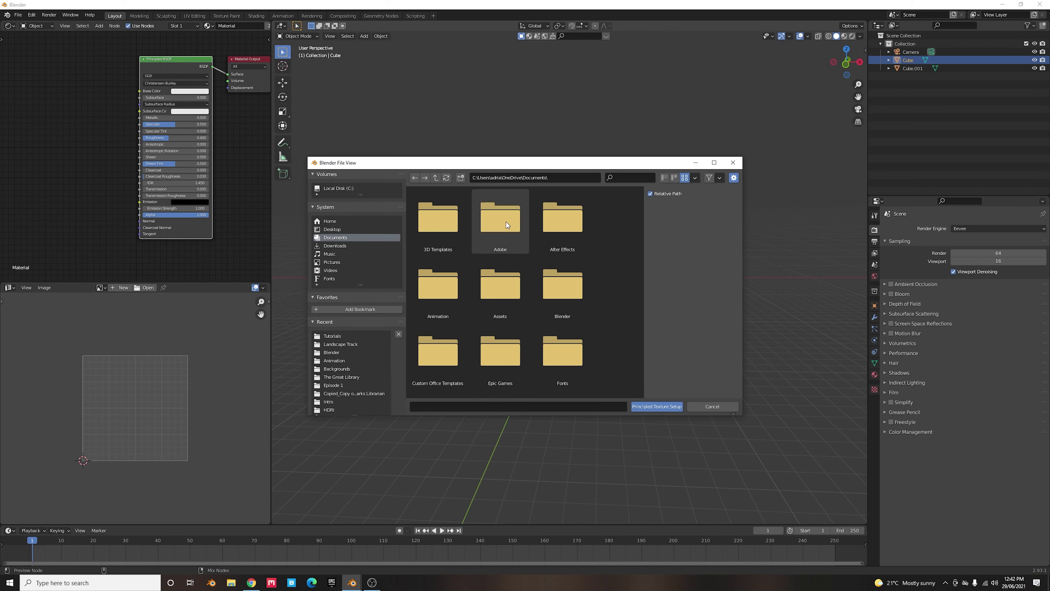
left_click(340, 261)
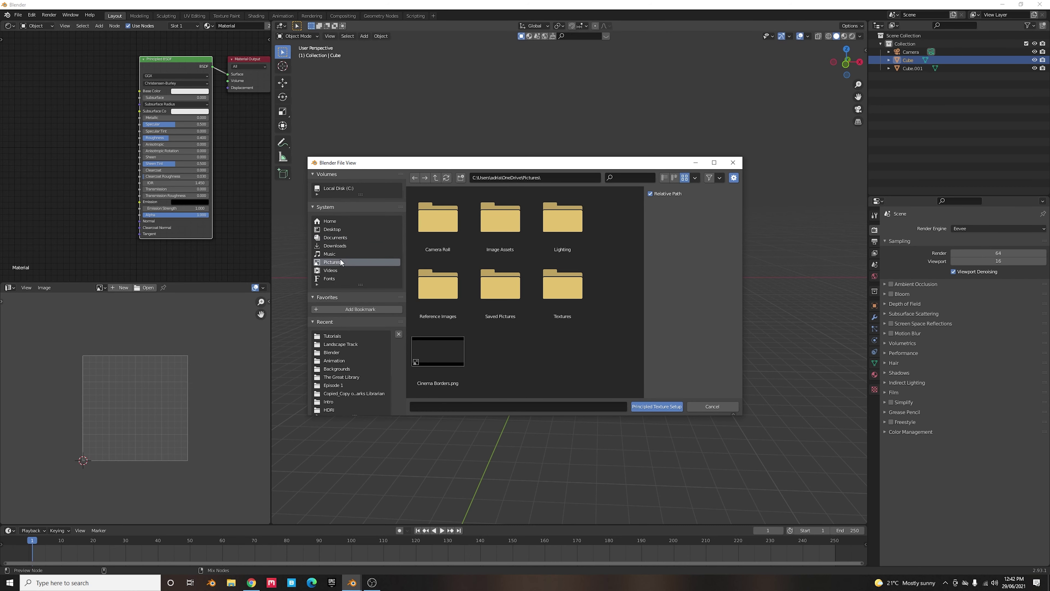
double_click(556, 286)
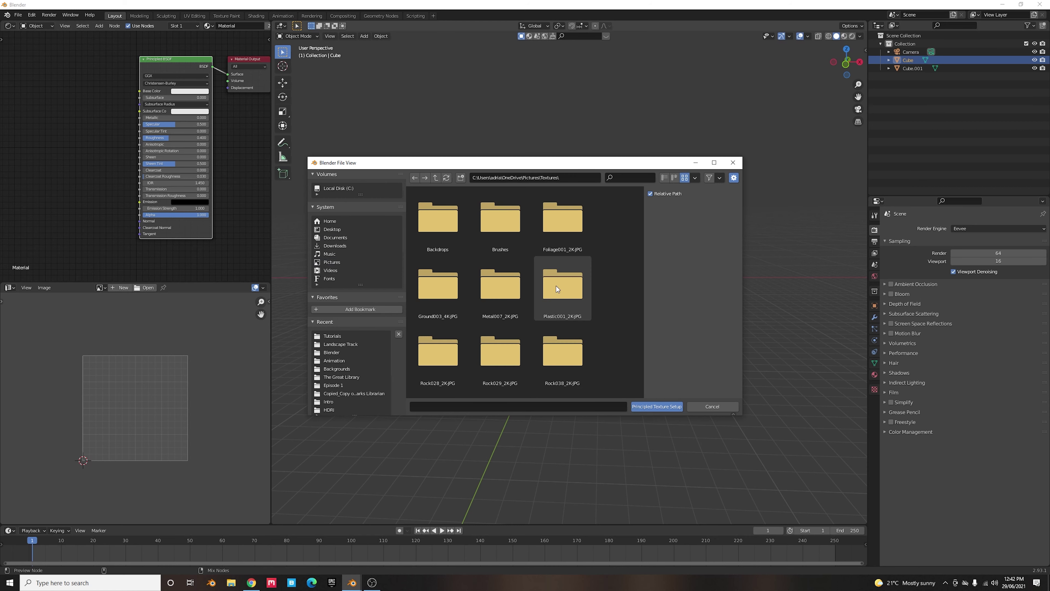
scroll(541, 285, "down", 3)
scroll(542, 285, "down", 1)
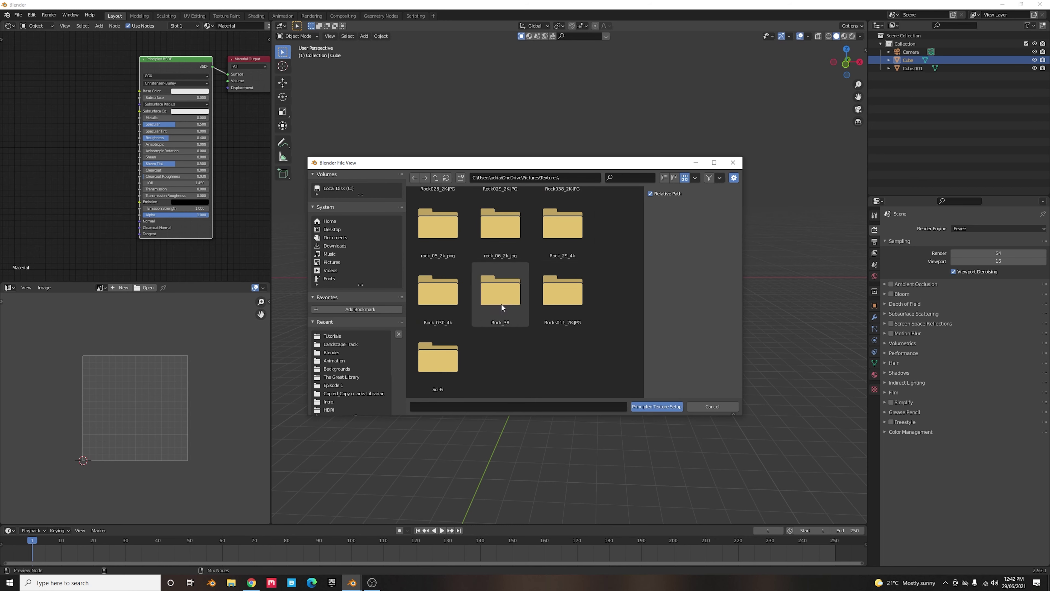
double_click(430, 358)
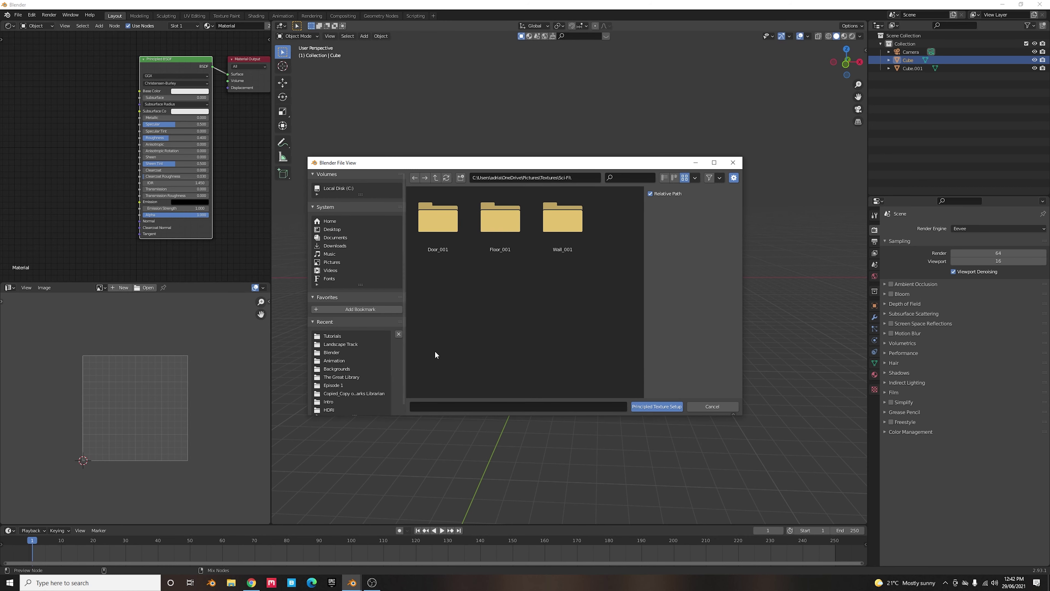
double_click(584, 228)
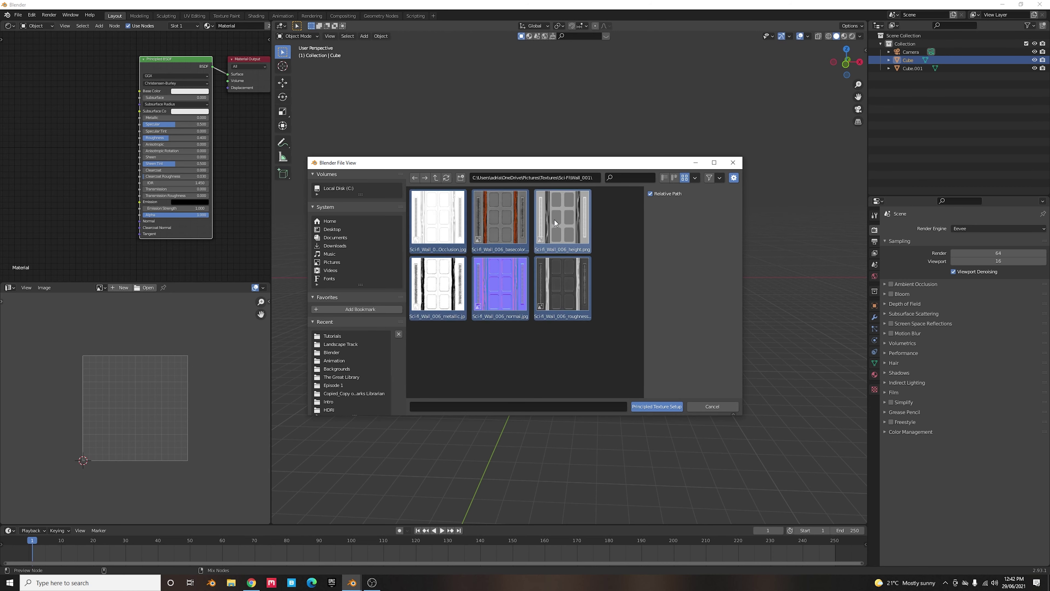
key("a")
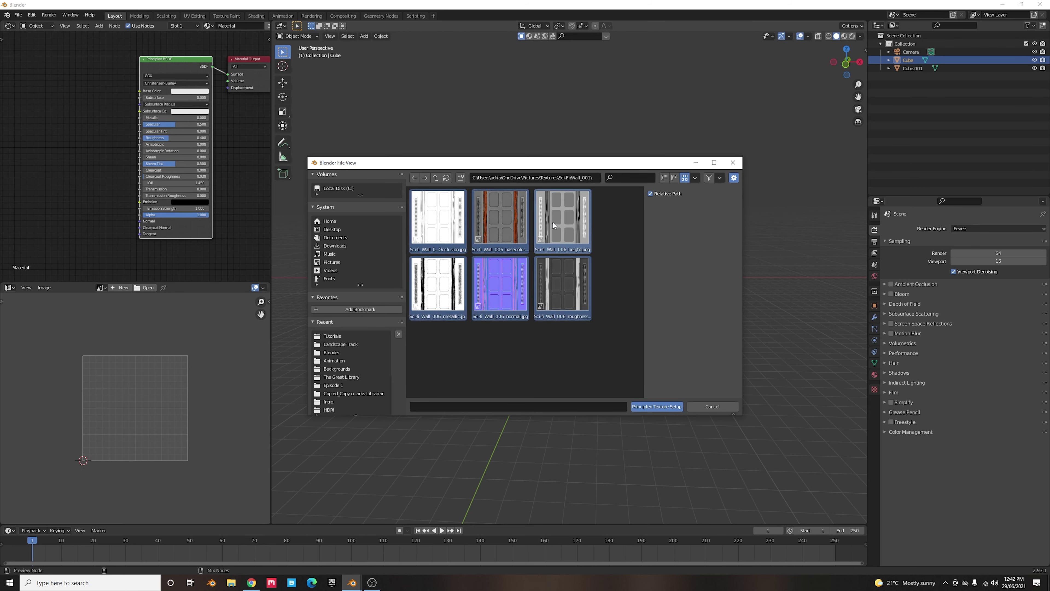
left_click(653, 407)
- Duplicate the Metallic image texture node and place the copy above the original
scroll(131, 139, "up", 2)
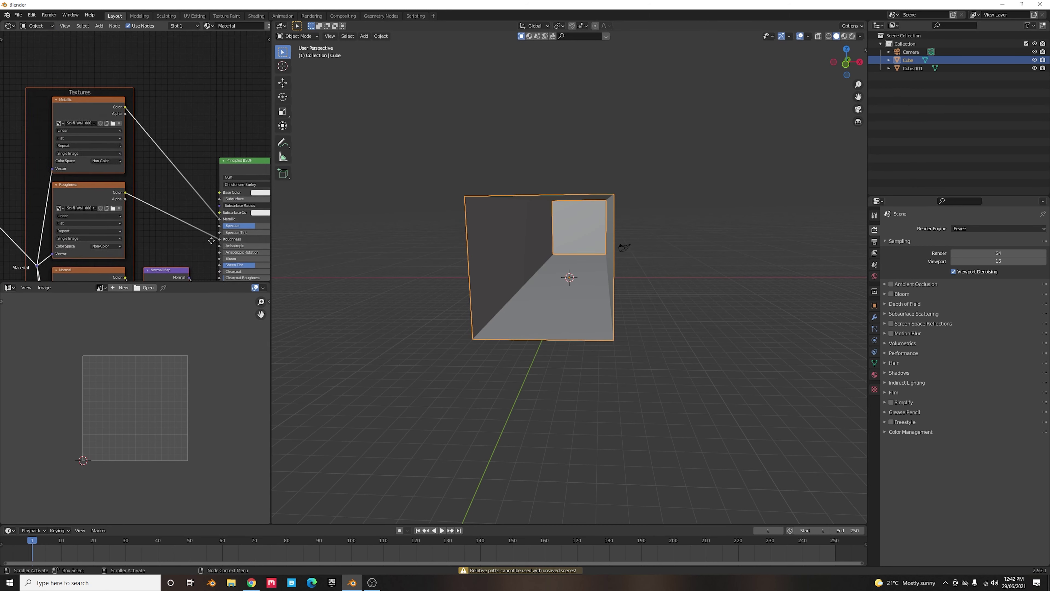
scroll(170, 184, "down", 5)
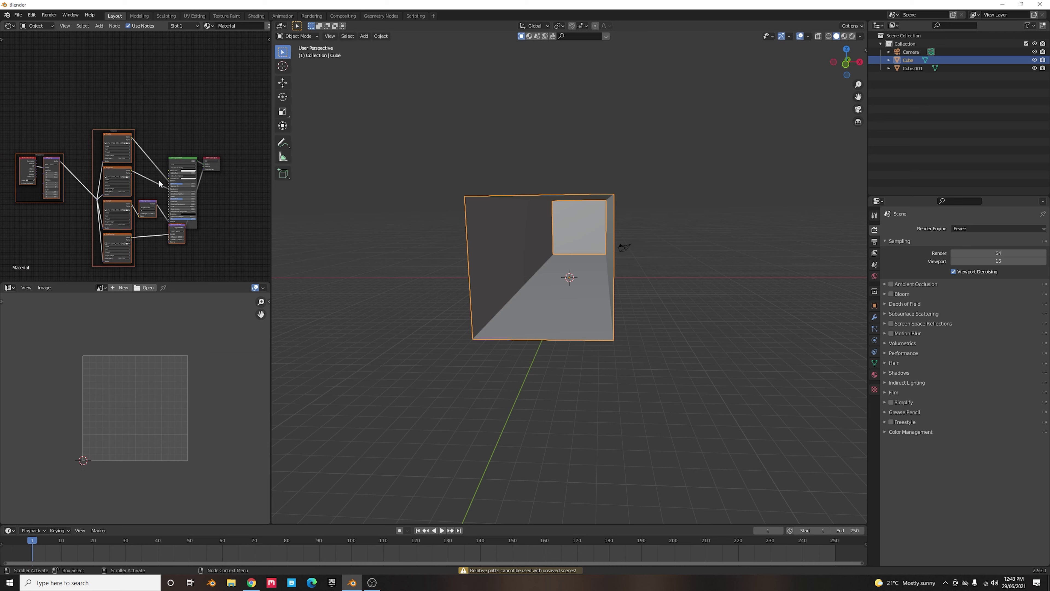
scroll(167, 219, "up", 5)
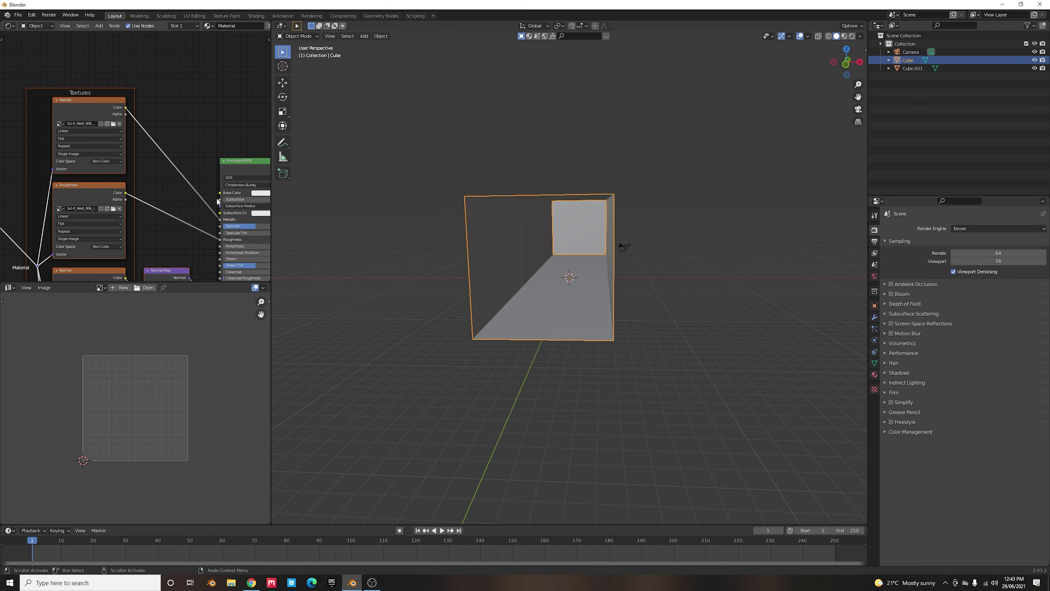
middle_click_drag(114, 91, 99, 150)
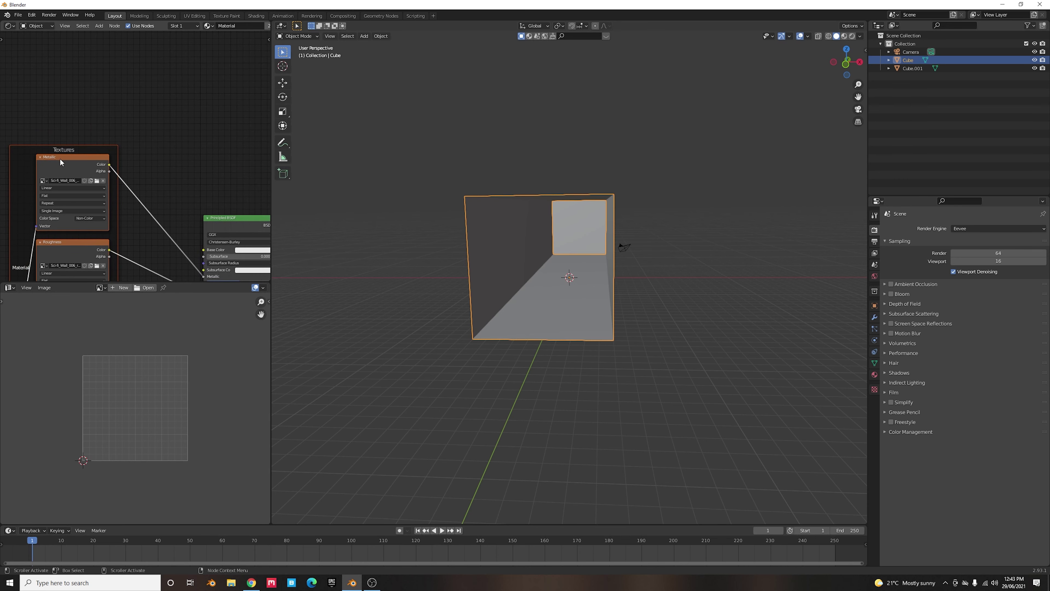
key("shift+d")
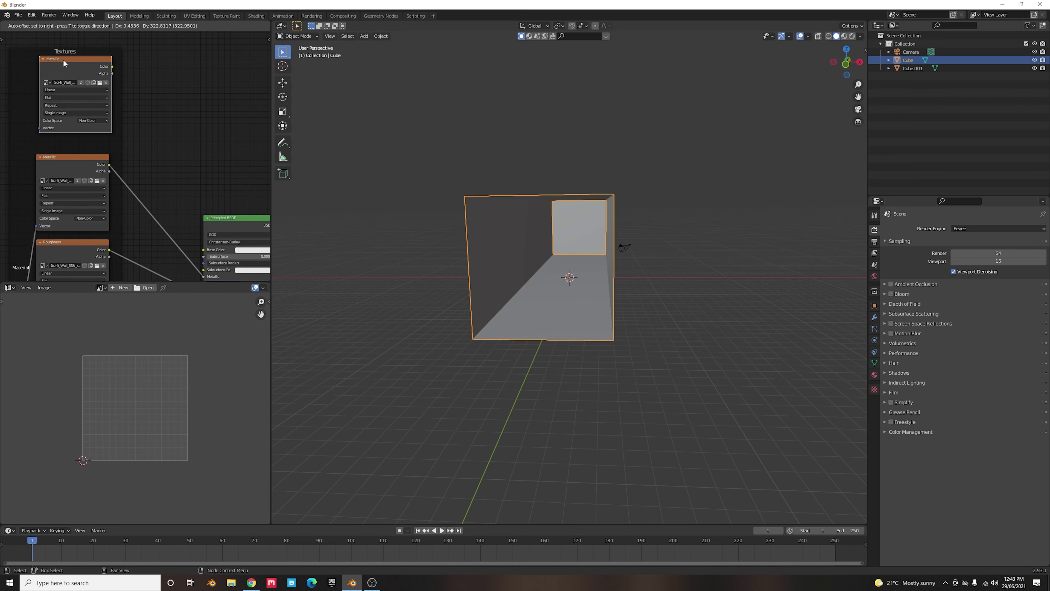
left_click(63, 58)
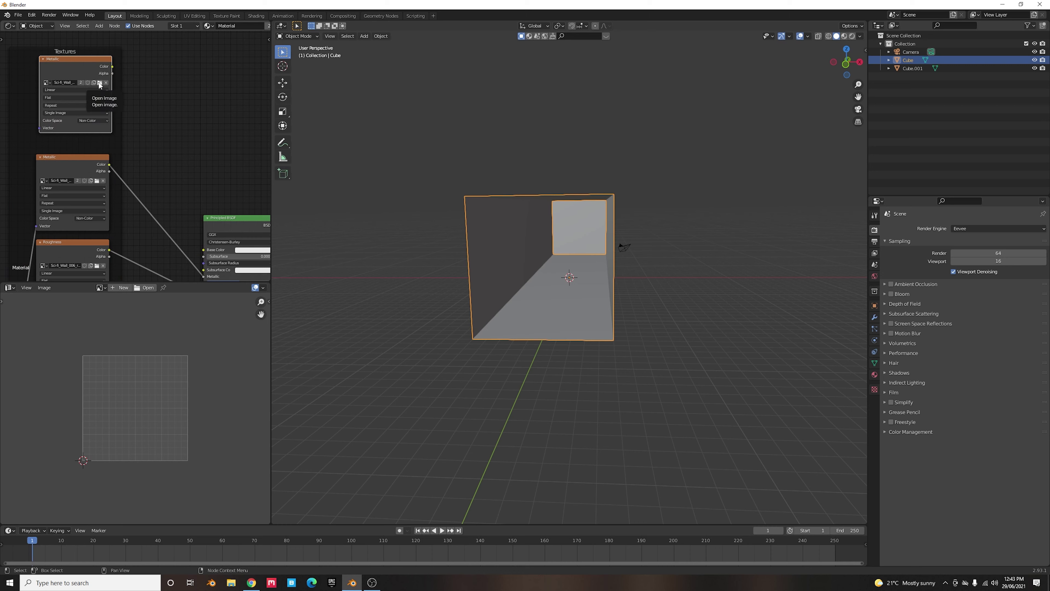
- Load Sci-fi_Wall_006_basecolor.jpg into the copy and wire it to Base Color
left_click(99, 83)
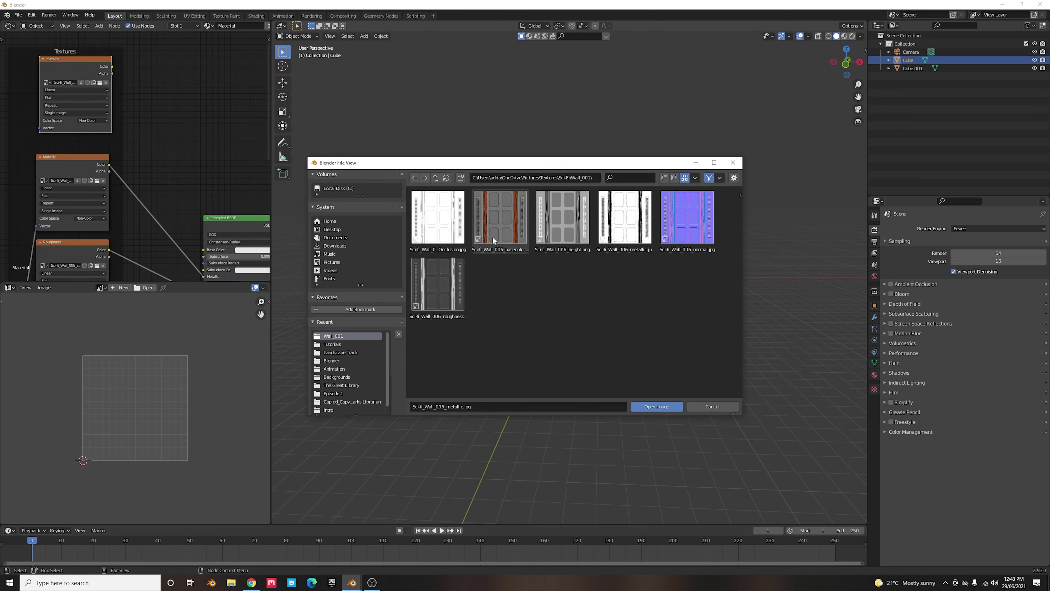
left_click(516, 247)
double_click(508, 224)
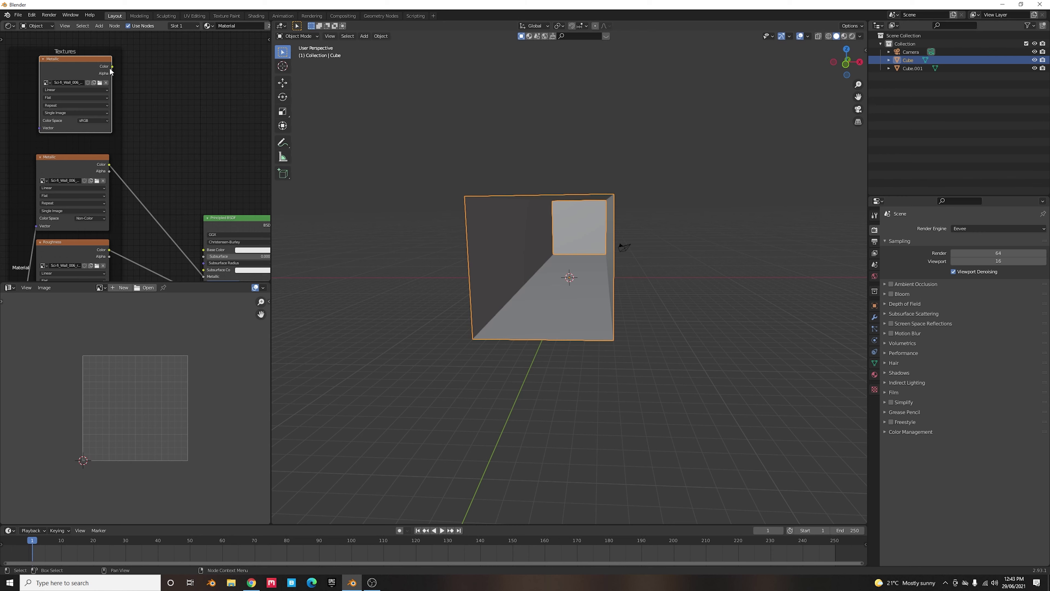
left_click_drag(113, 66, 204, 249)
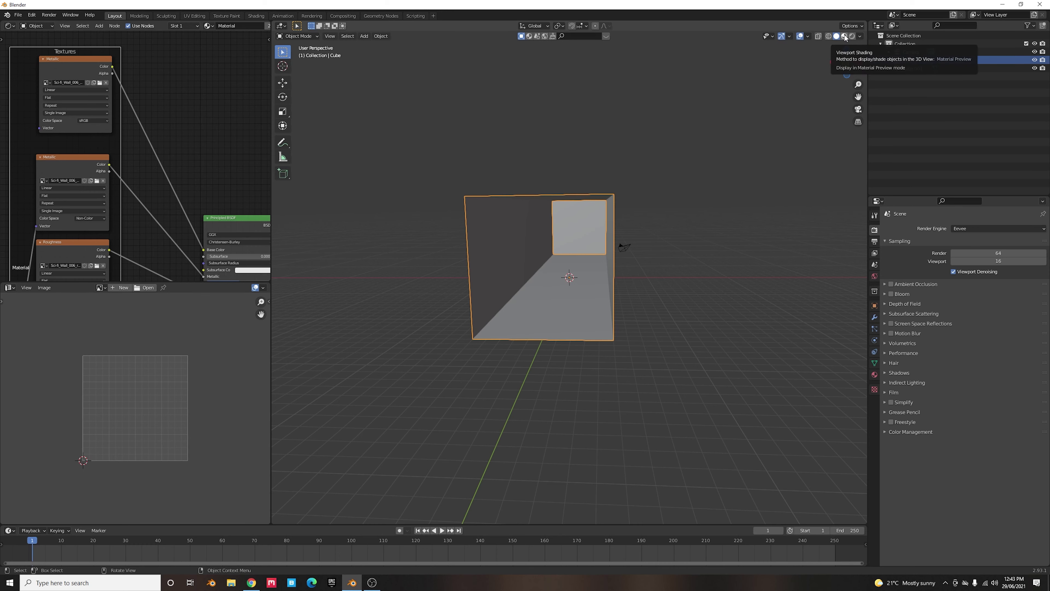
- Switch the viewport to Material Preview to see the sci-fi wall texture on the box
key("z")
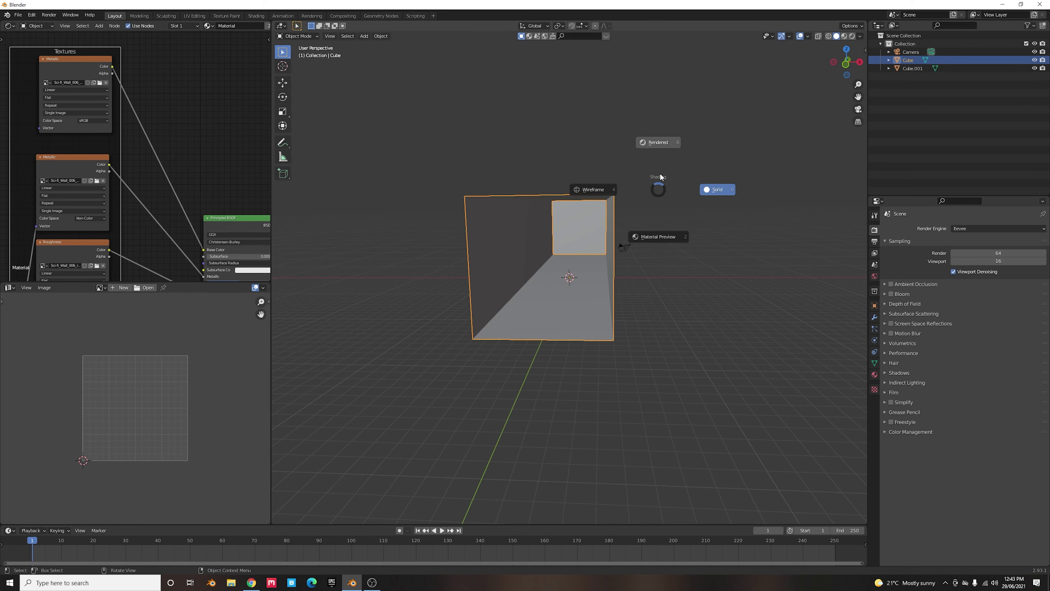
left_click(653, 237)
scroll(677, 248, "up", 5)
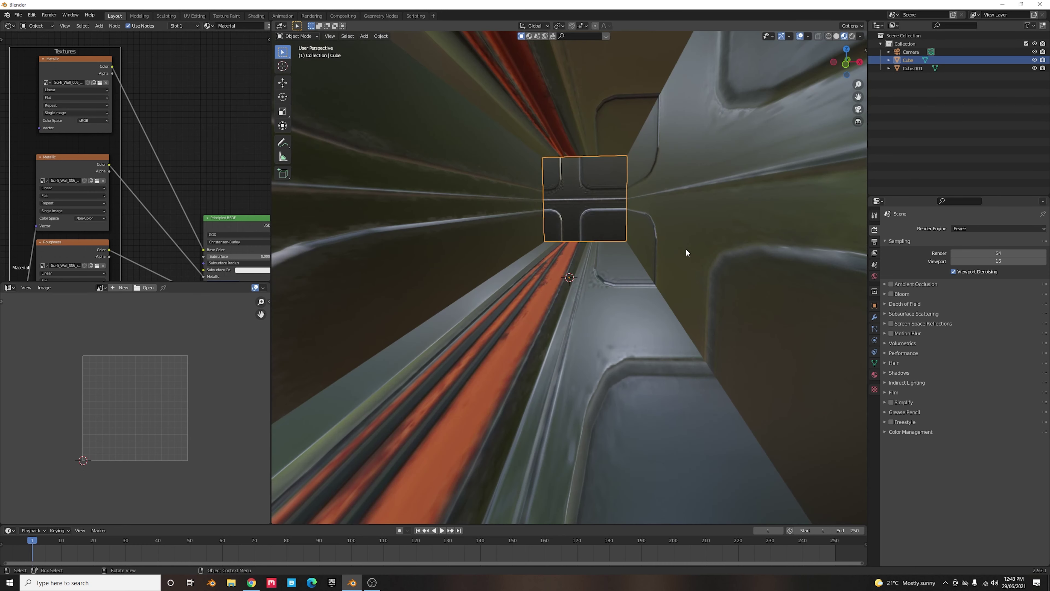
middle_click_drag(687, 252, 649, 281)
scroll(649, 275, "down", 3)
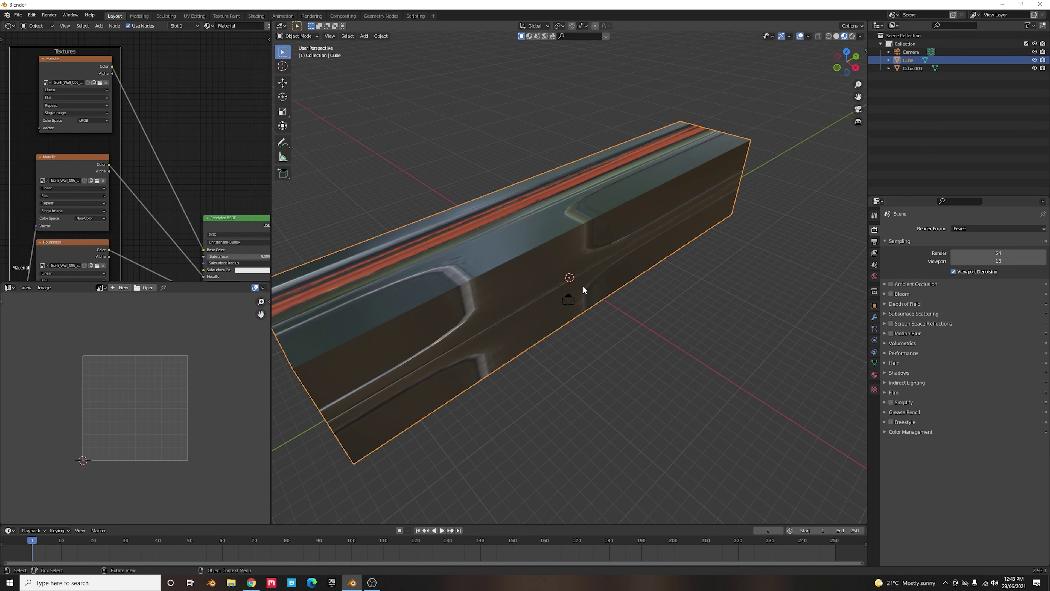
- Select the whole box mesh in Edit Mode and bring up the UV Mapping menu
key("Tab")
scroll(581, 287, "down", 3)
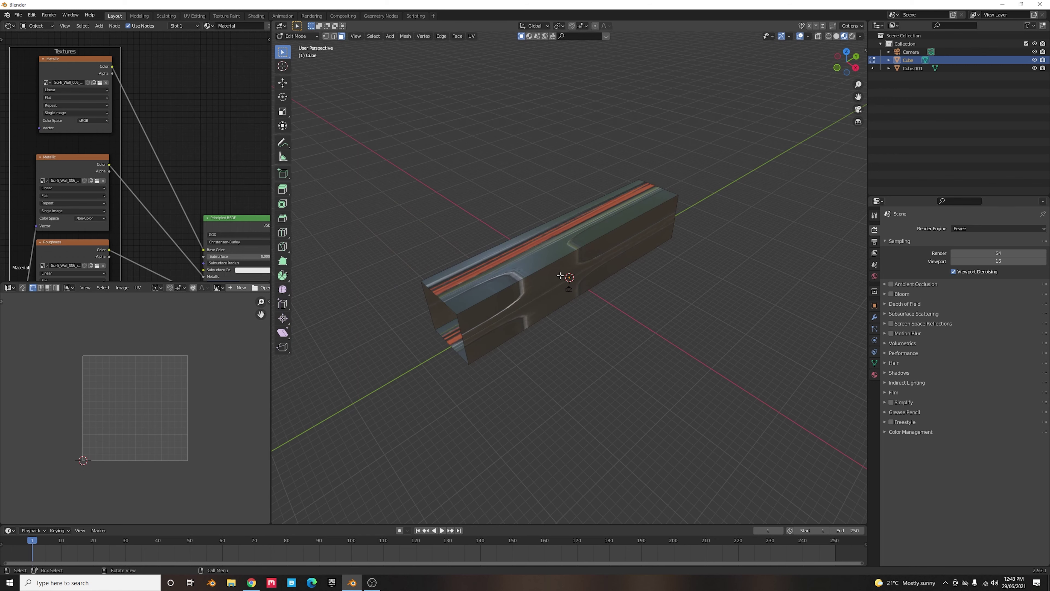
key("a")
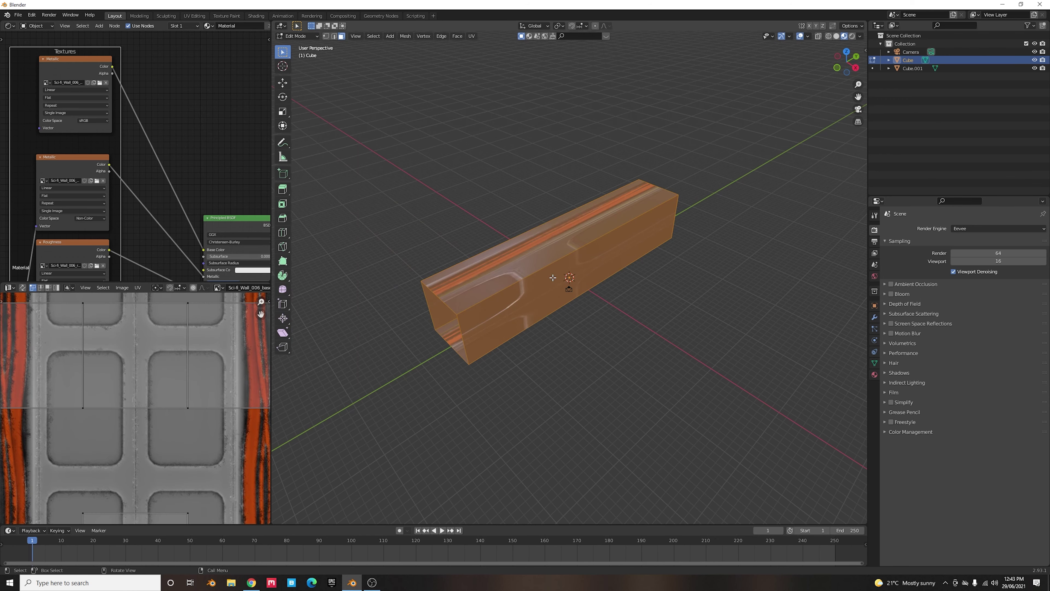
key("u")
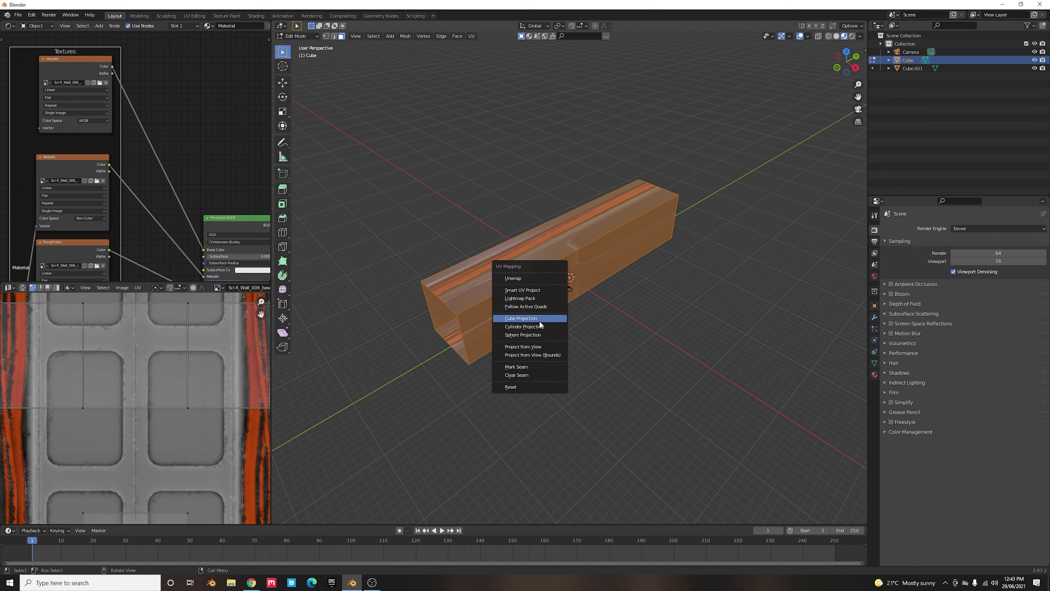
- Apply Cube Projection to the box's UVs
left_click(522, 318)
middle_click_drag(599, 280, 560, 255)
scroll(213, 394, "down", 4)
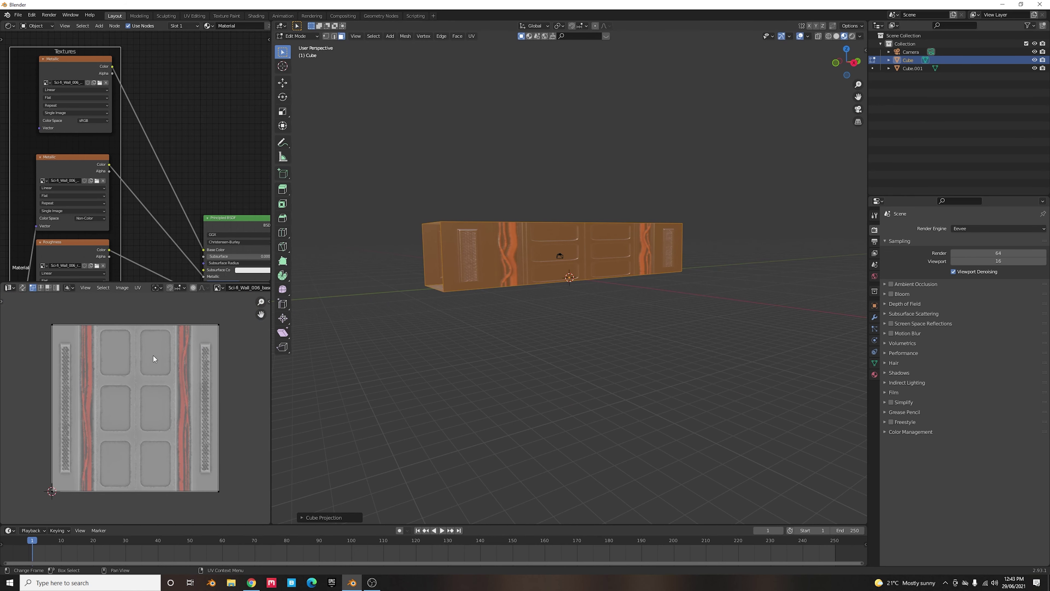
- Scale all UVs 5 times along X, then select the box's top face
key("a")
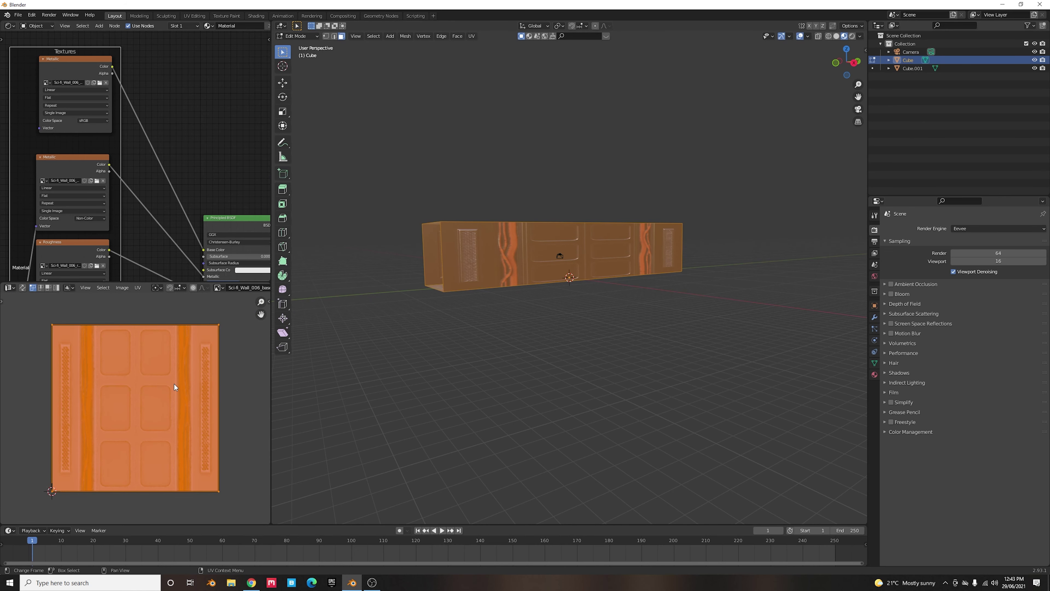
key("s")
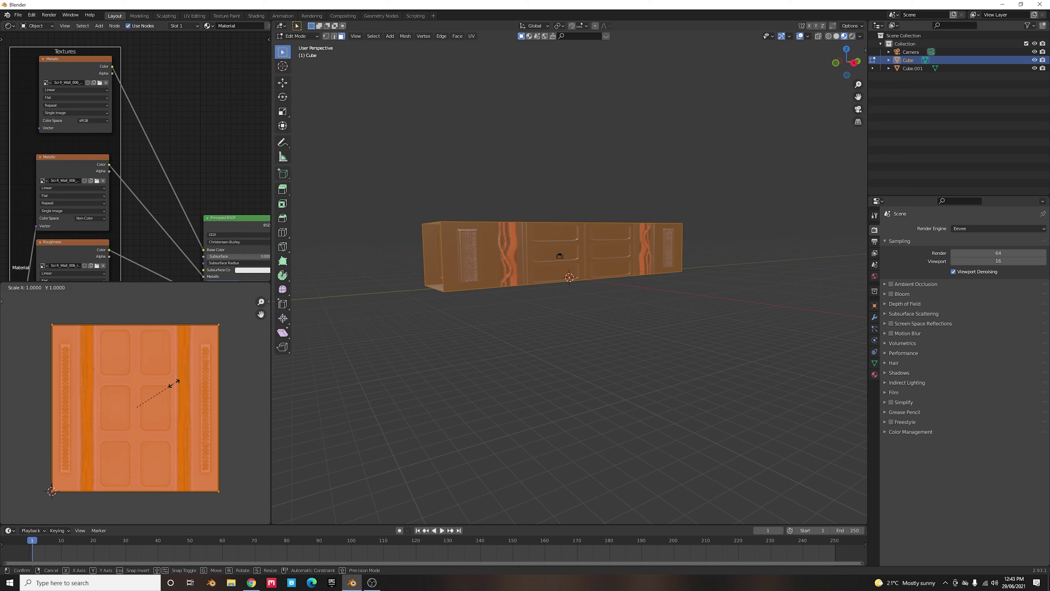
key("x")
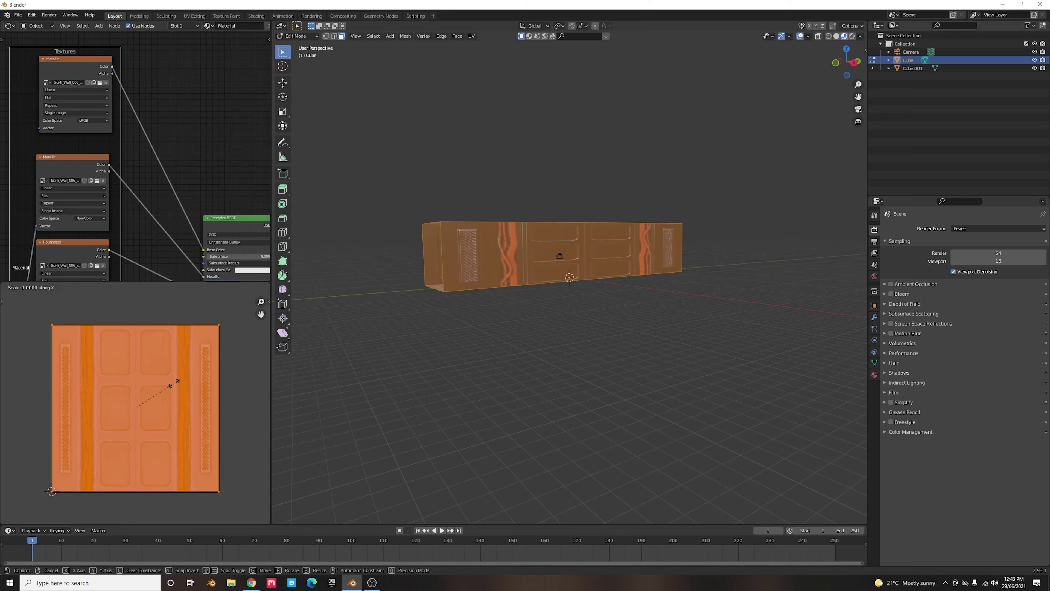
type("5")
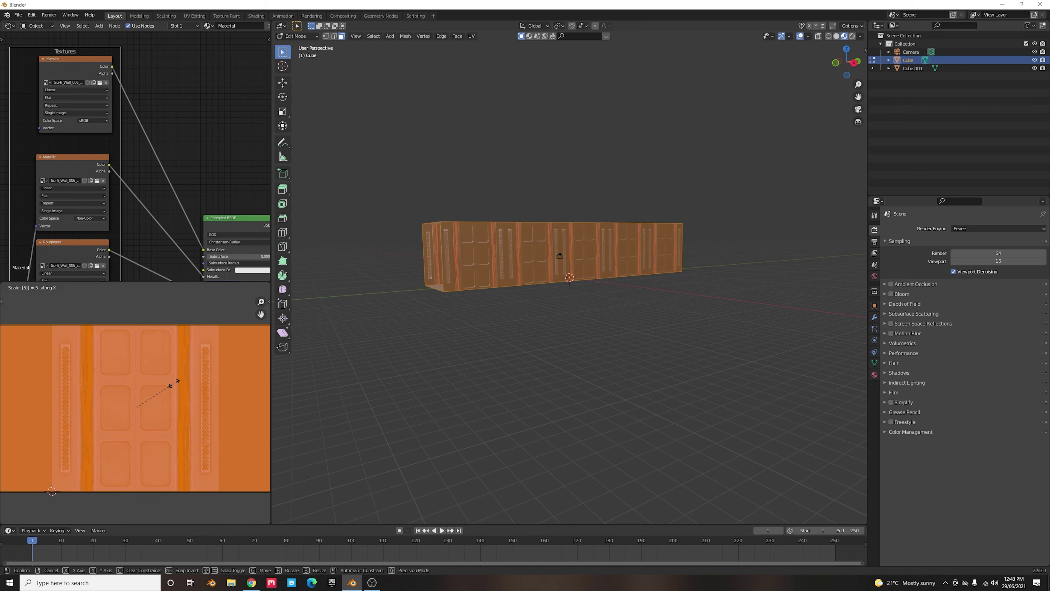
key("Return")
scroll(543, 249, "up", 8)
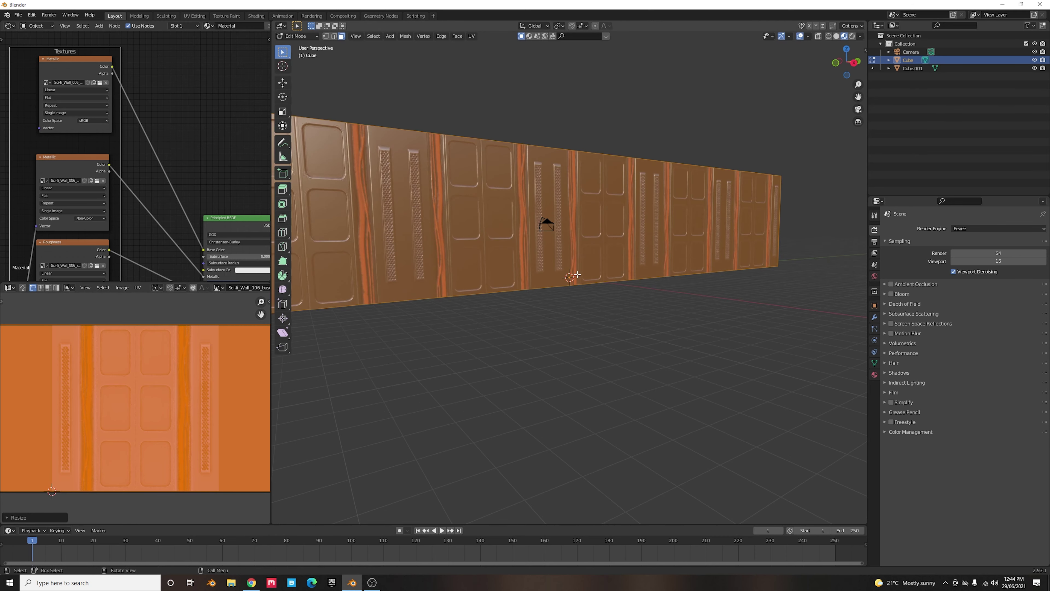
scroll(544, 249, "down", 5)
middle_click_drag(543, 249, 511, 304)
left_click(616, 281)
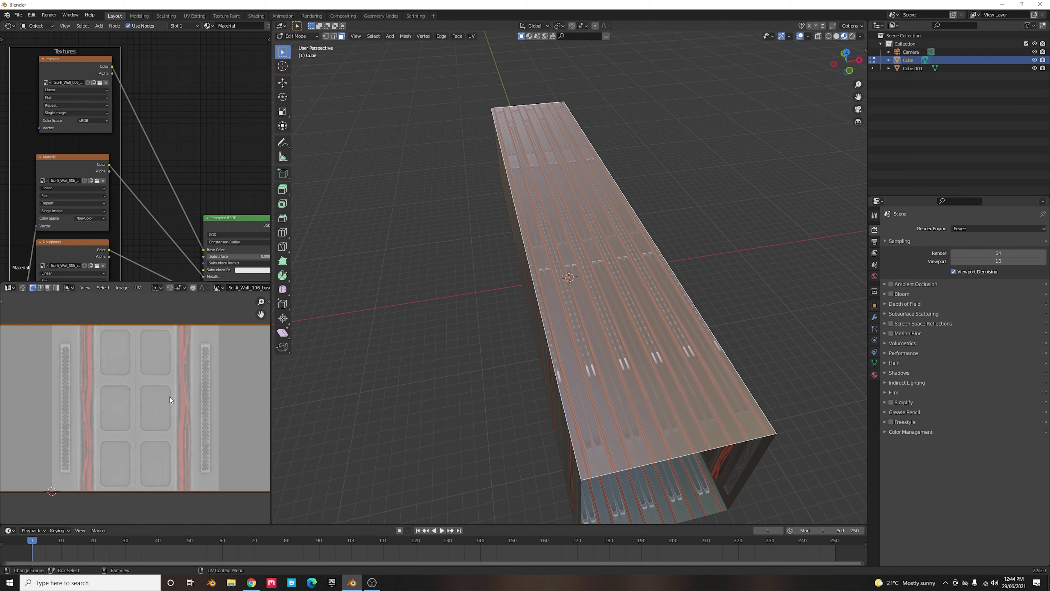
- Scale the ceiling's UVs by 0.2 along X and 5 along Y so the panels repeat lengthwise
scroll(200, 394, "down", 3)
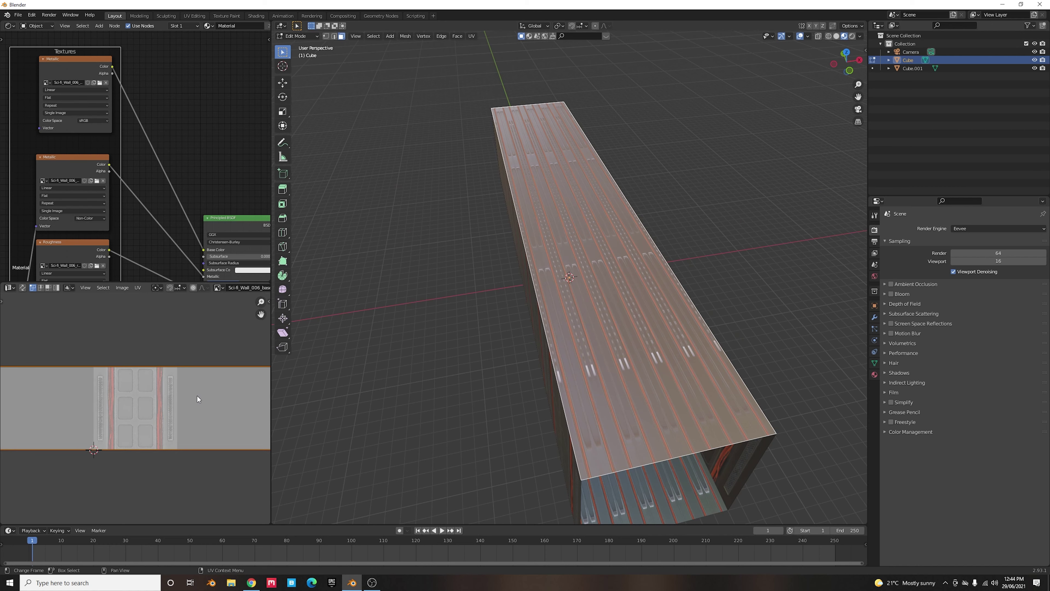
key("s")
type("x")
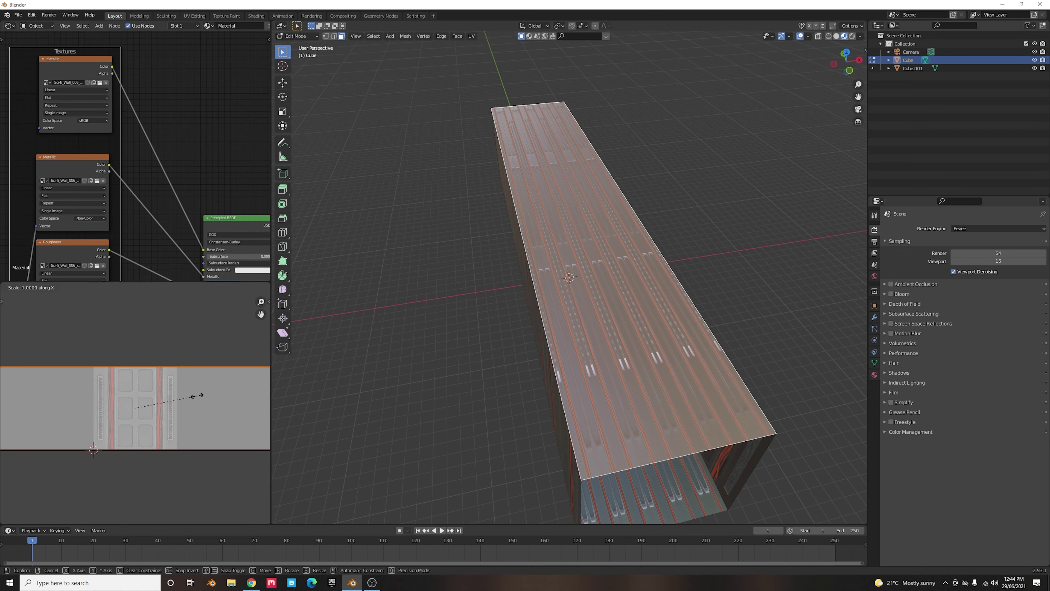
type("0.2")
key("Return")
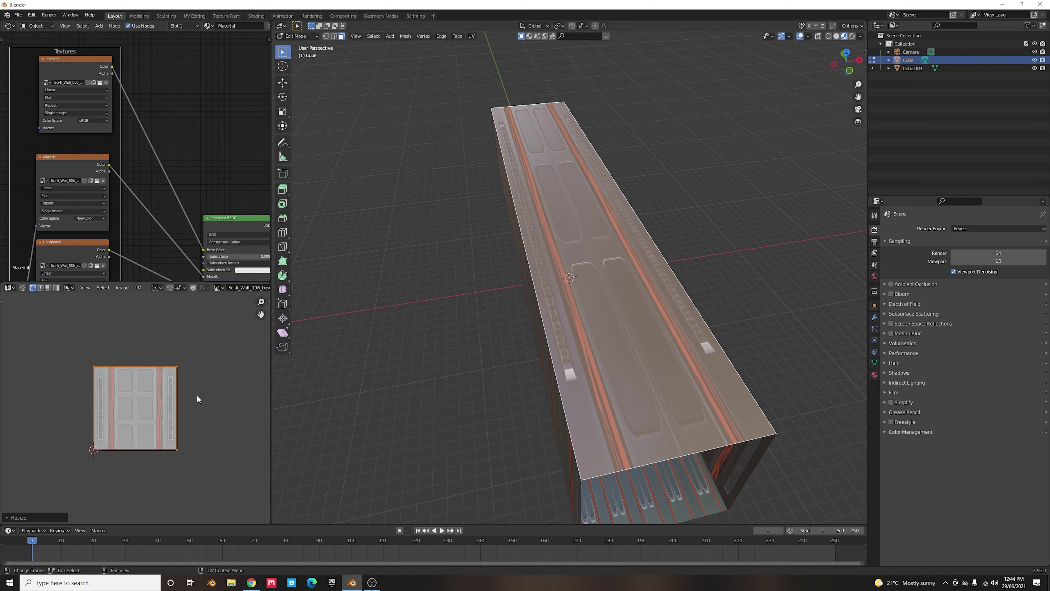
type("sy5")
key("Return")
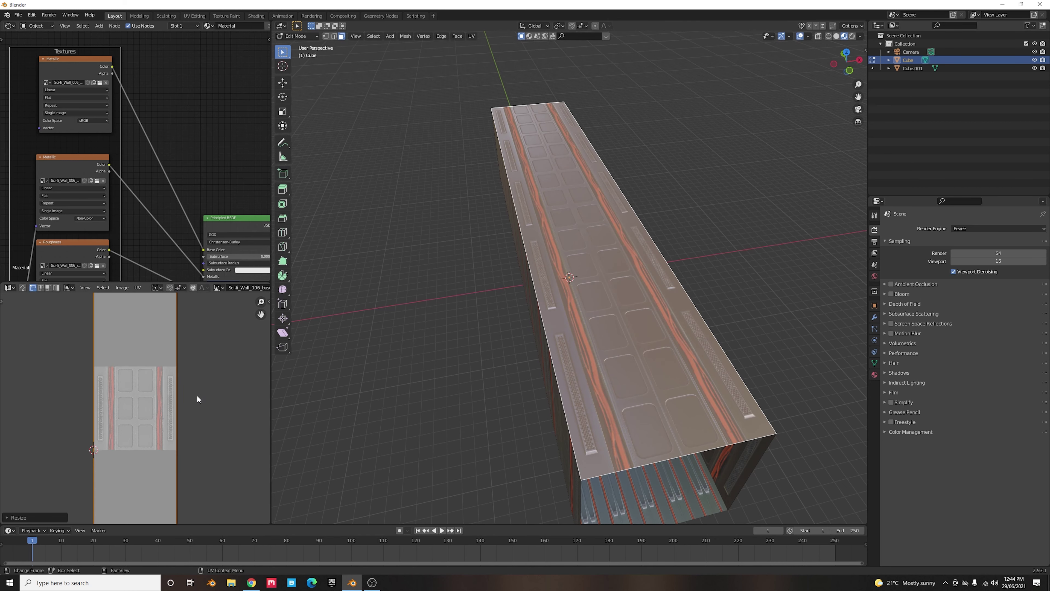
- From inside the corridor, select the floor face and show the box's Material properties
scroll(639, 310, "up", 8)
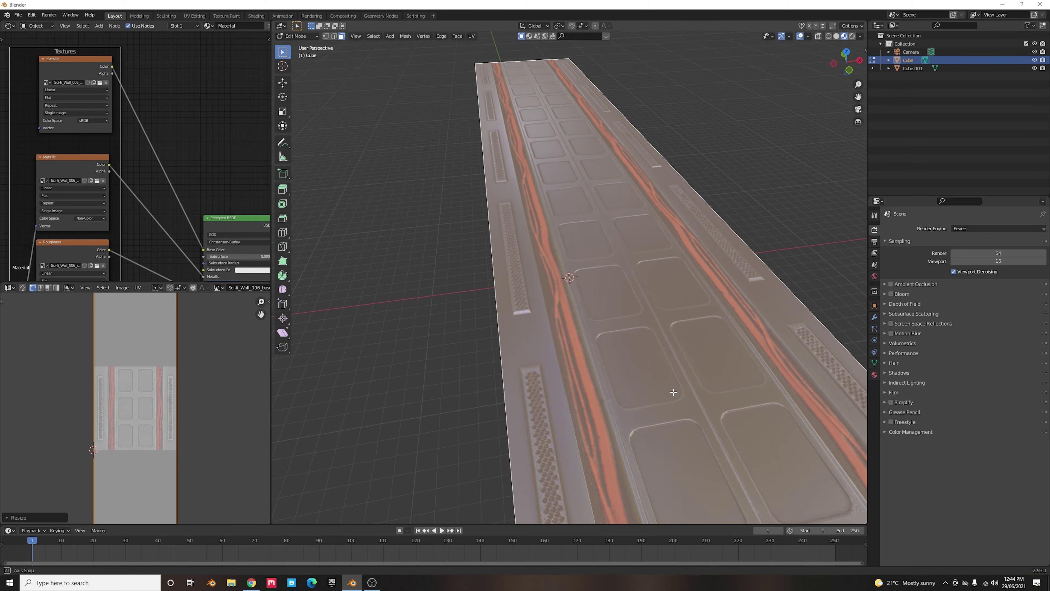
middle_click_drag(639, 310, 658, 359)
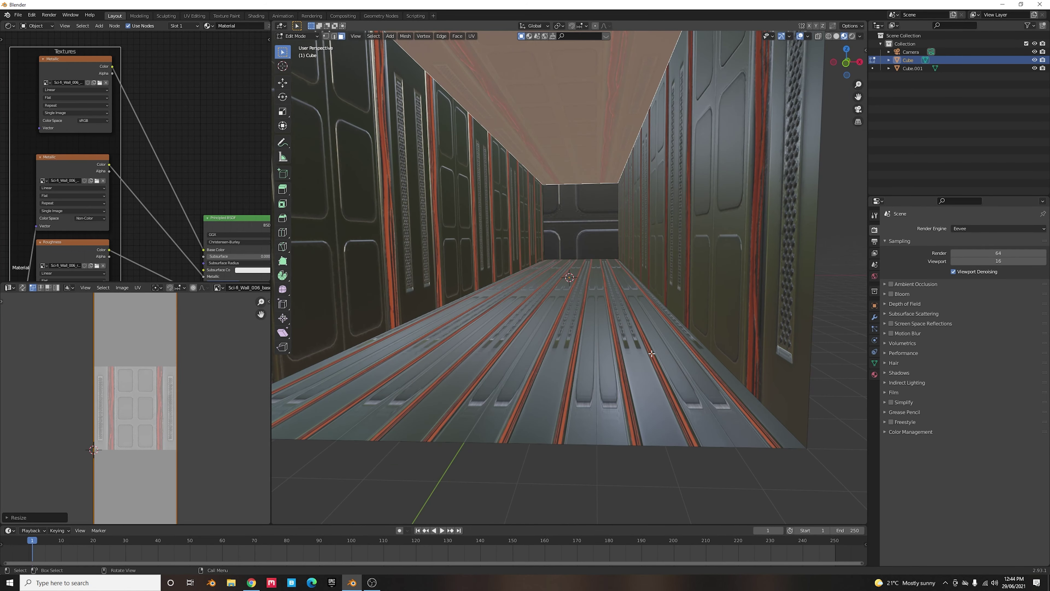
scroll(650, 353, "down", 2)
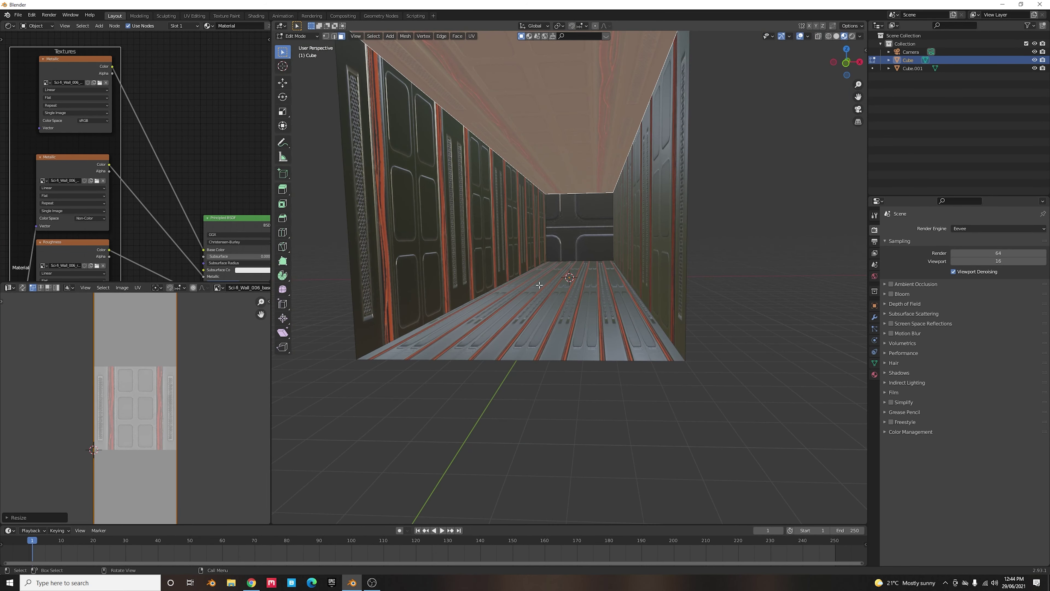
left_click(562, 308)
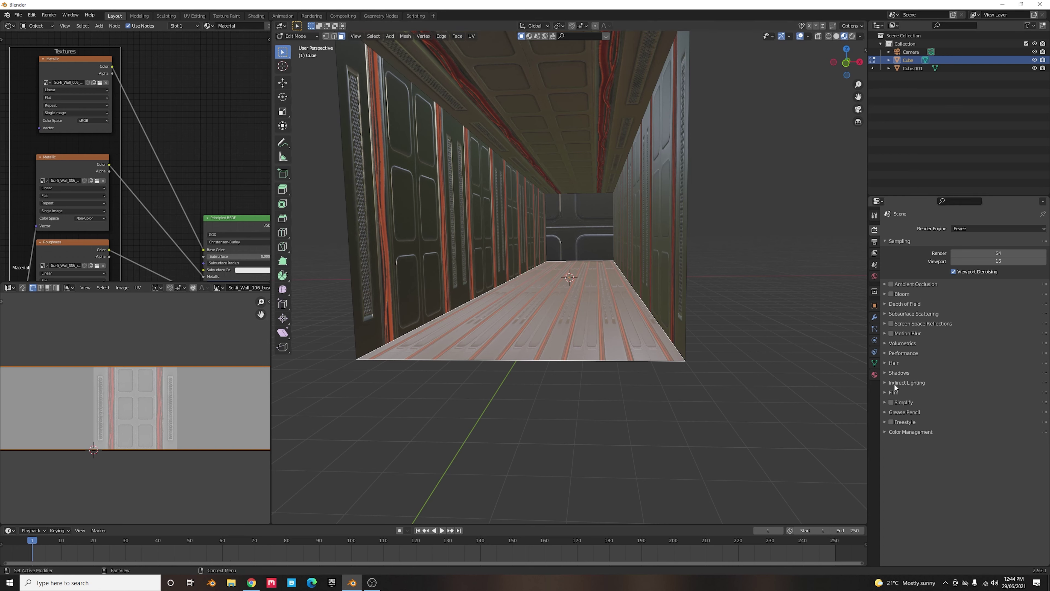
left_click(874, 375)
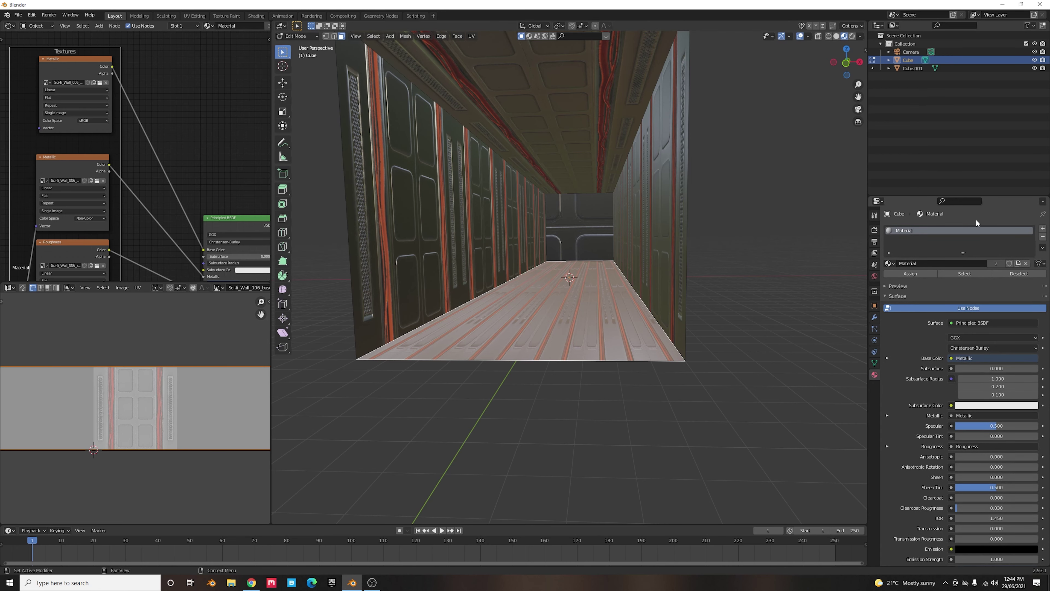
- Add a second material slot with a new material, Material.001, and make its Principled BSDF active
left_click(1042, 230)
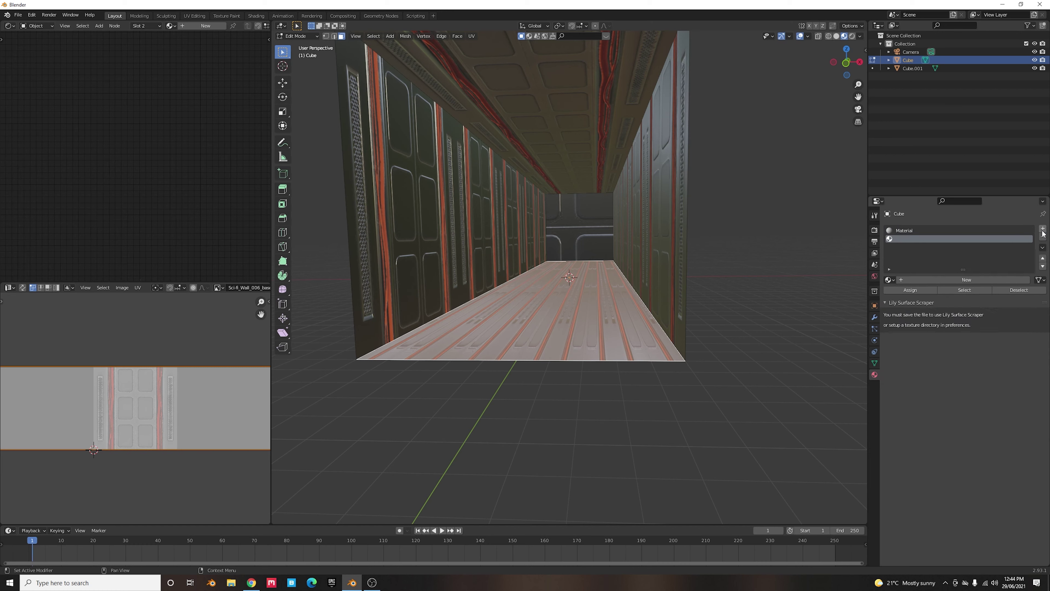
left_click(937, 278)
middle_click_drag(196, 208, 131, 59)
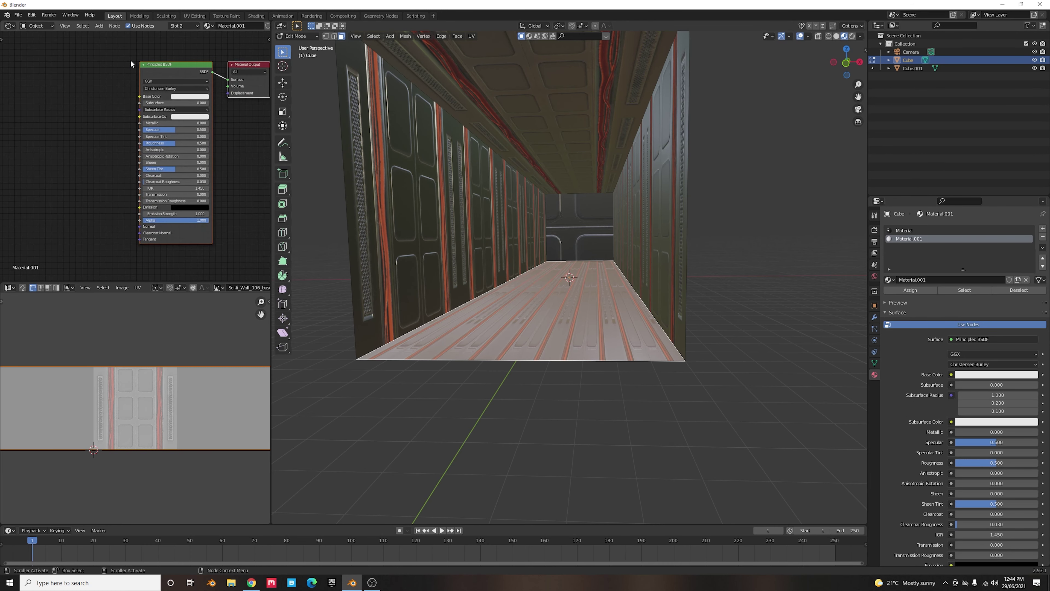
left_click(186, 67)
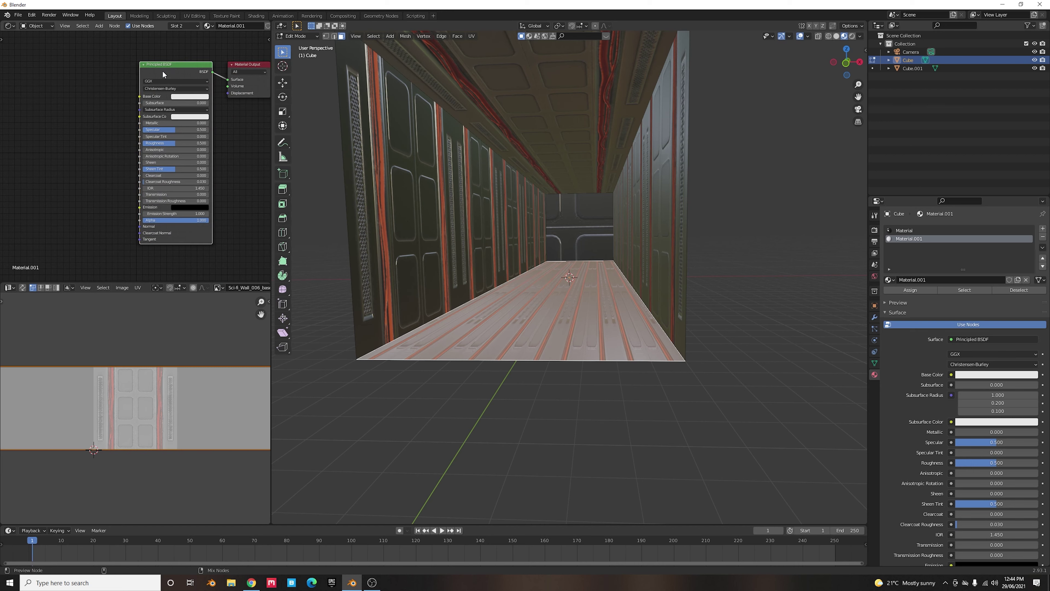
- Load all Metal_Plate_046 textures from Sci-Fi/Floor_001 with Principled Texture Setup (Ctrl+Shift+T)
key("ctrl+shift+t")
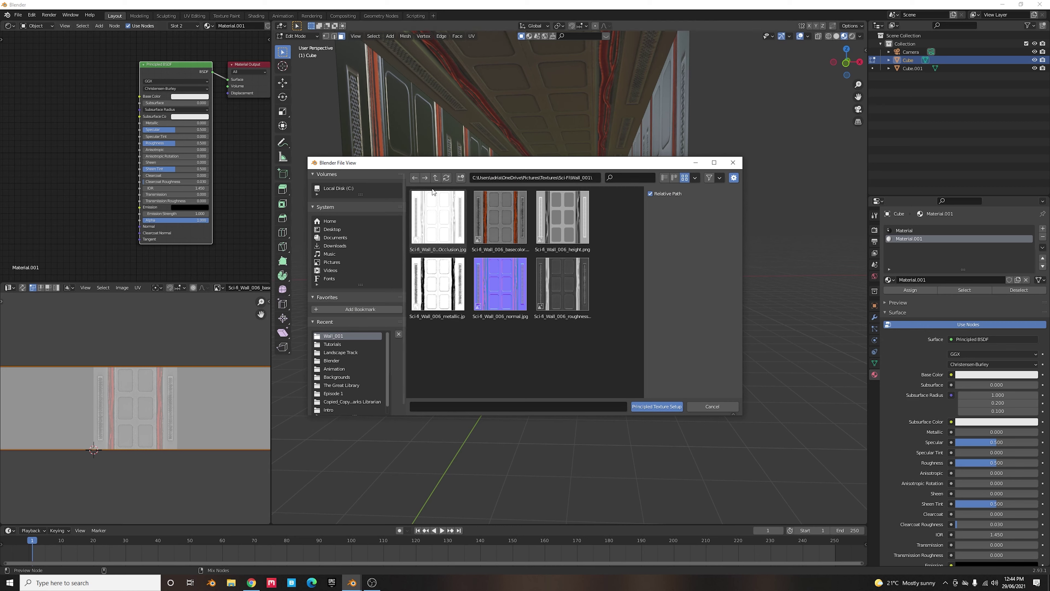
left_click(436, 177)
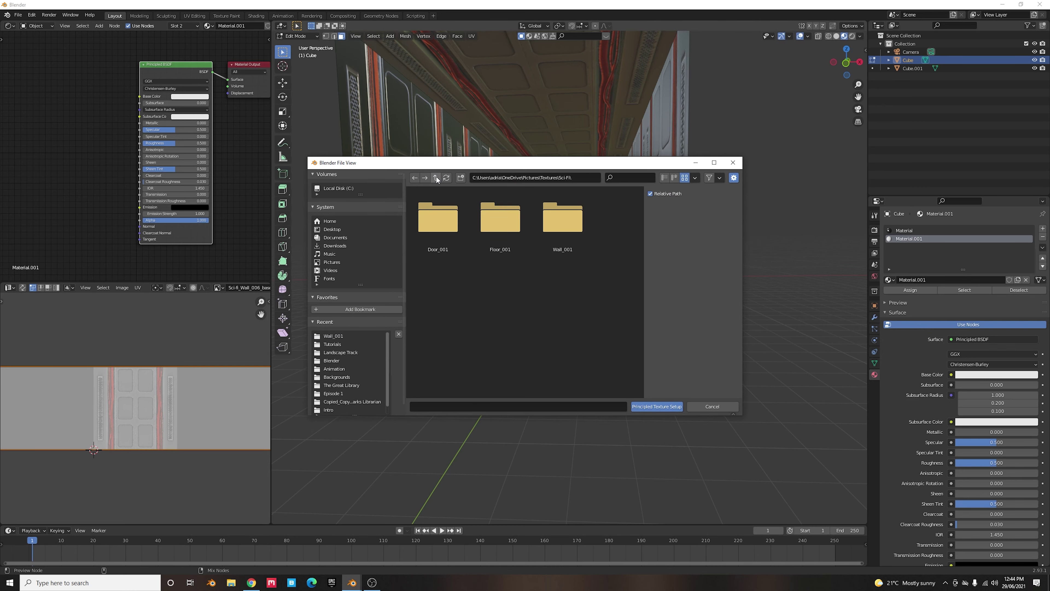
double_click(500, 221)
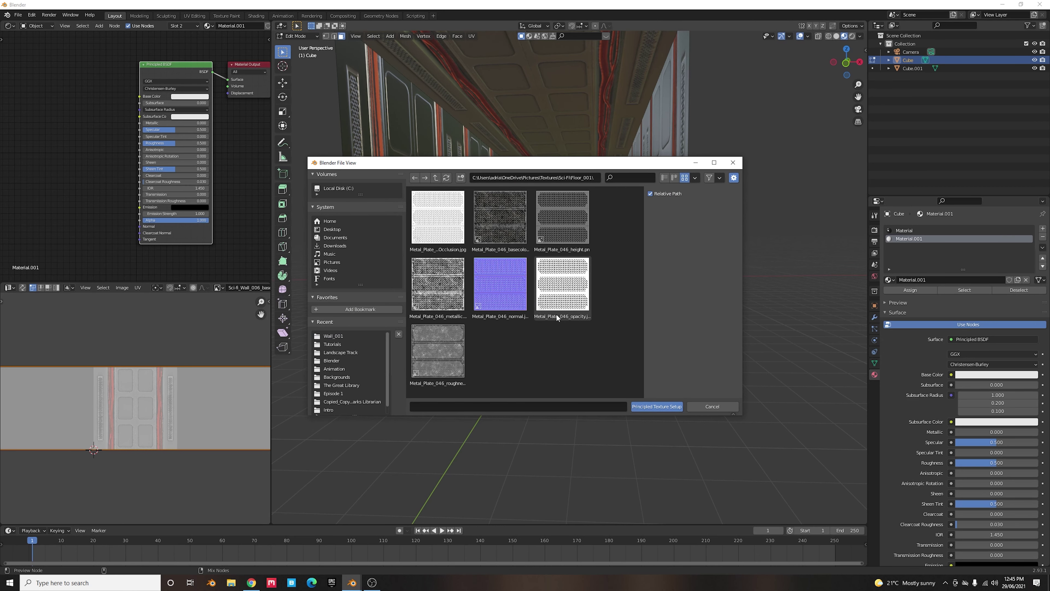
key("a")
left_click(647, 407)
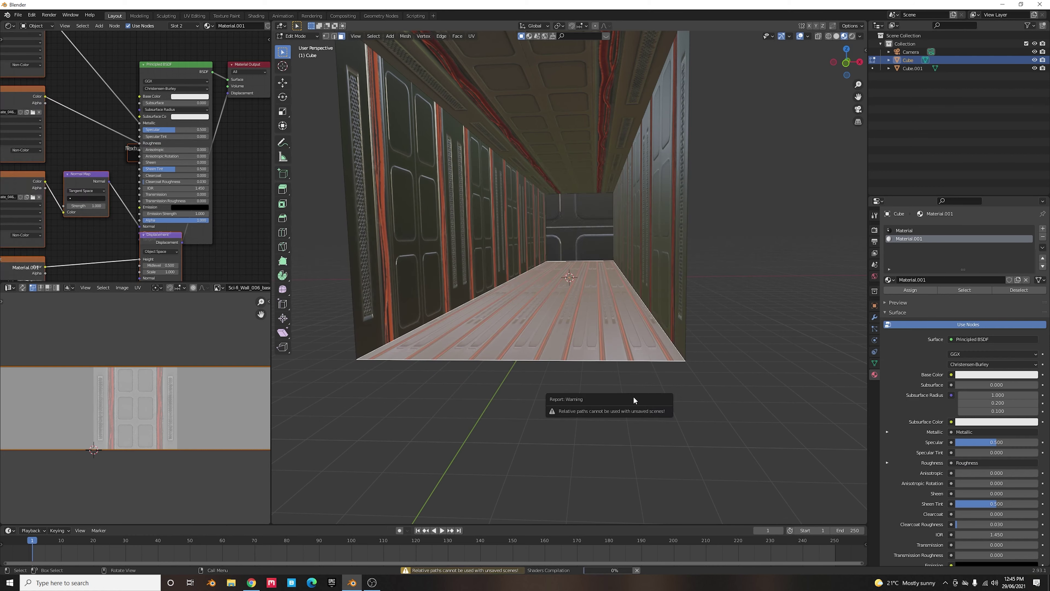
scroll(154, 43, "up", 5)
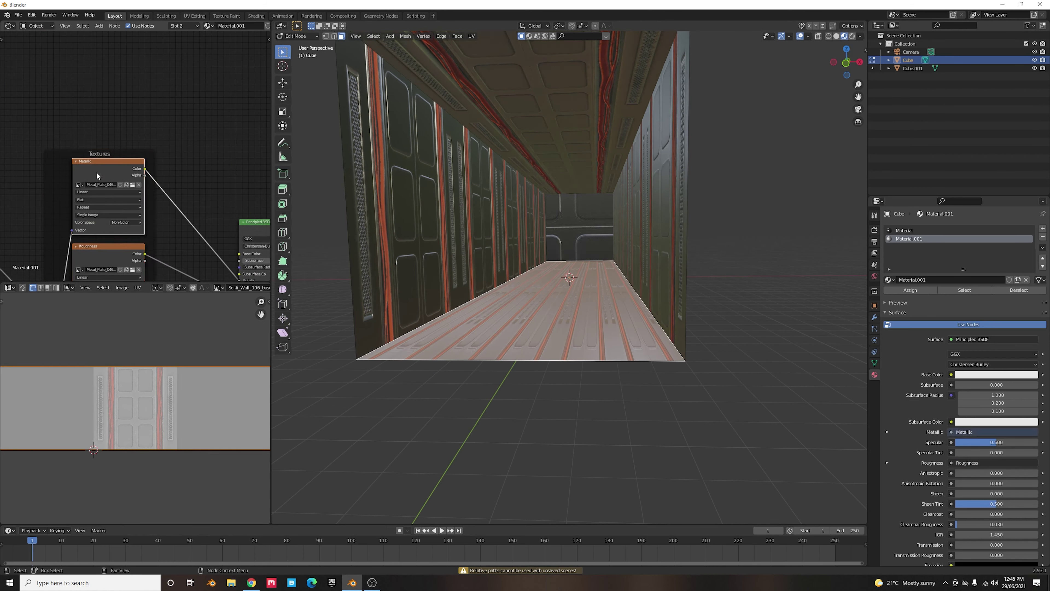
- Duplicate the Metallic image node and load the basecolor image into the copy
key("shift+d")
left_click(95, 72)
left_click(129, 86)
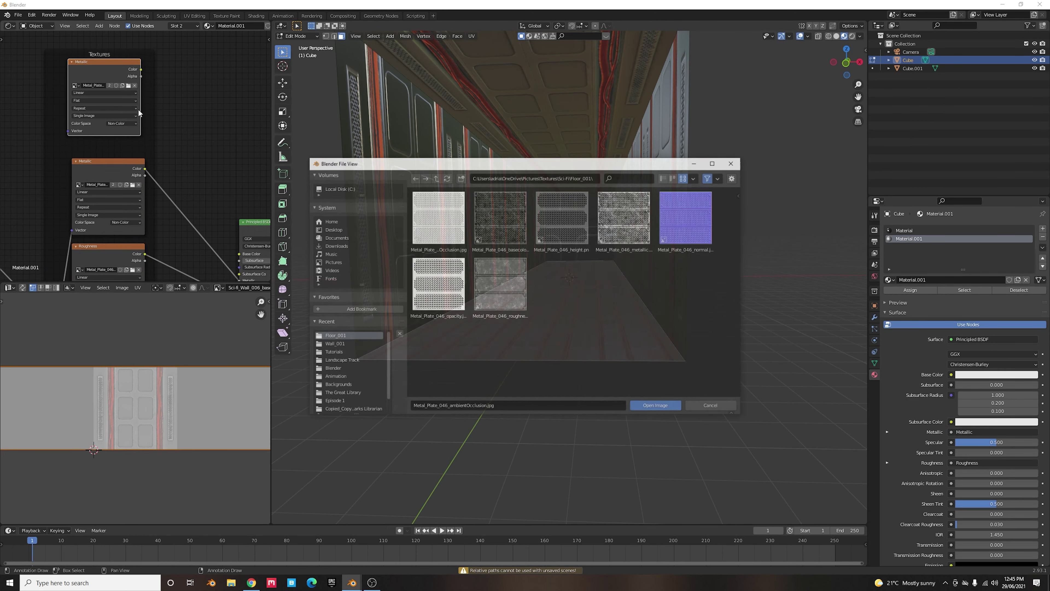
double_click(511, 230)
- Link the basecolor image to Base Color and assign Material.001 to the floor face
left_click_drag(141, 69, 240, 253)
middle_click_drag(579, 257, 645, 237)
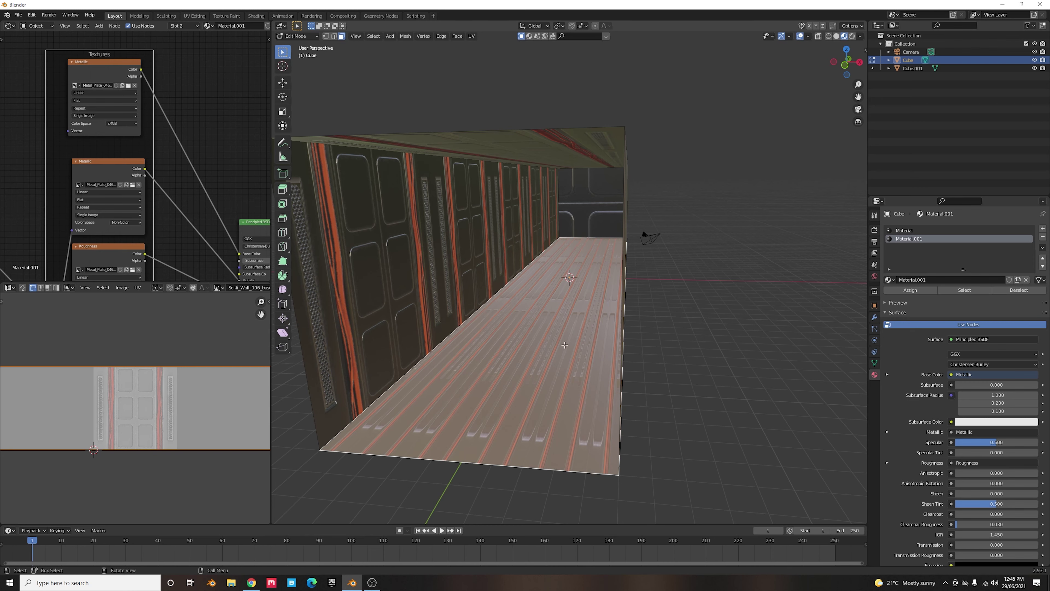
left_click(901, 290)
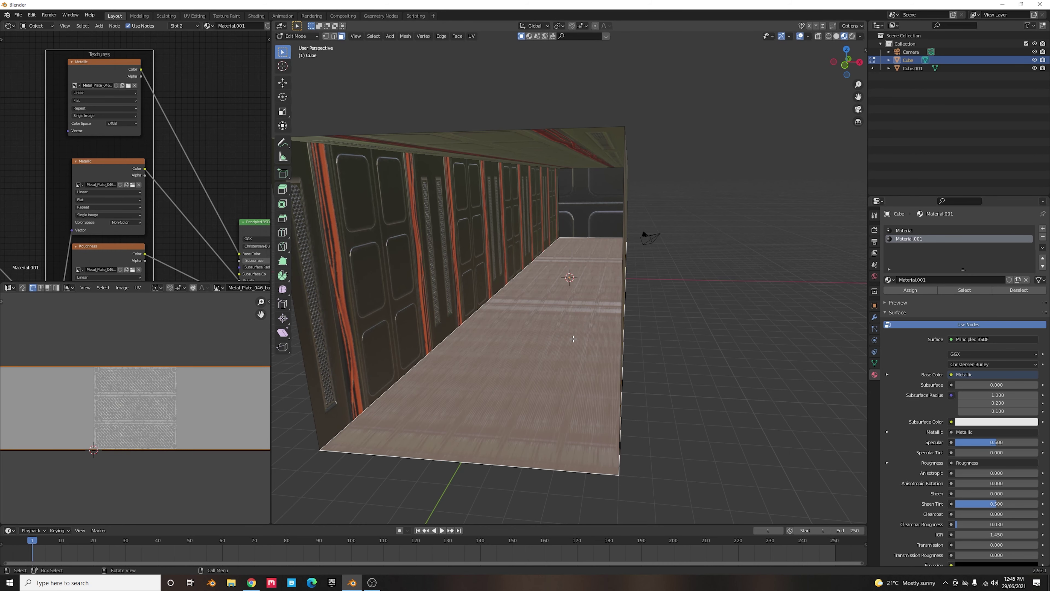
middle_click_drag(572, 338, 576, 339)
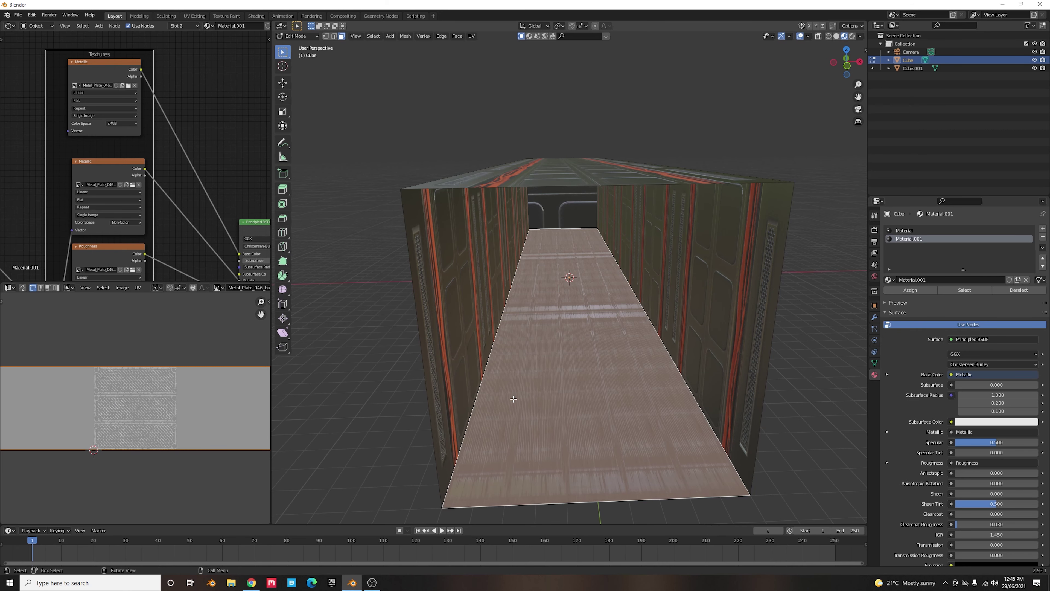
- Scale the floor UVs 0.2 along X, rotate them 90°, then scale 5 along X
middle_click_drag(628, 434, 634, 419)
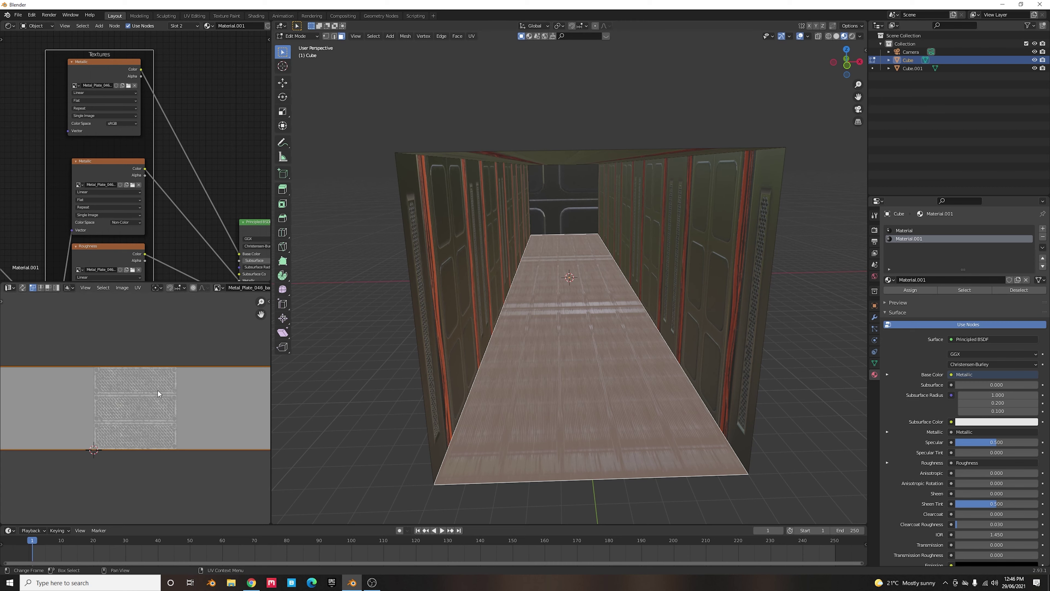
type("sx.2")
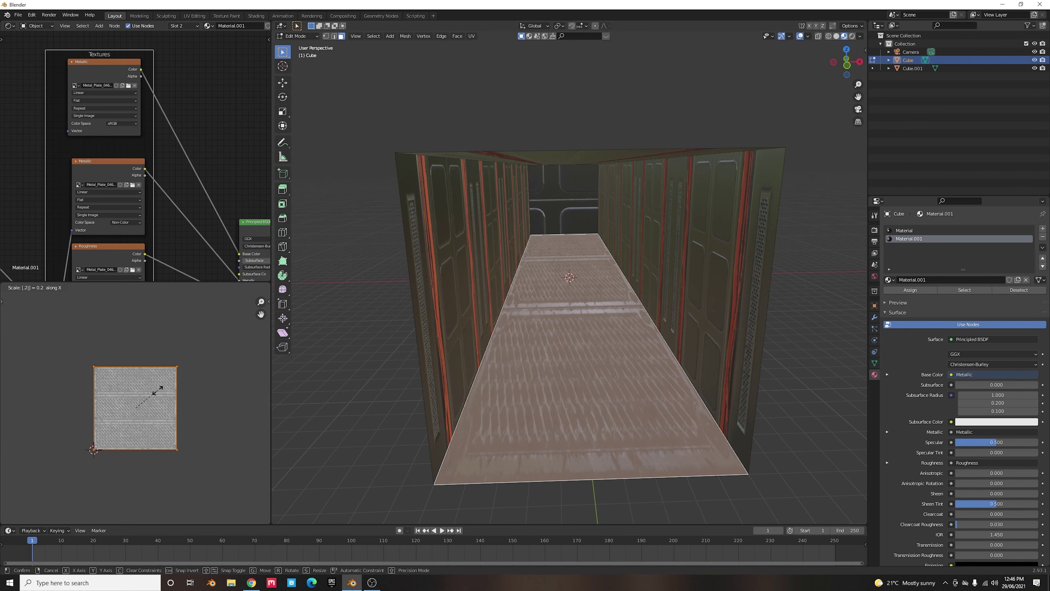
key("Return")
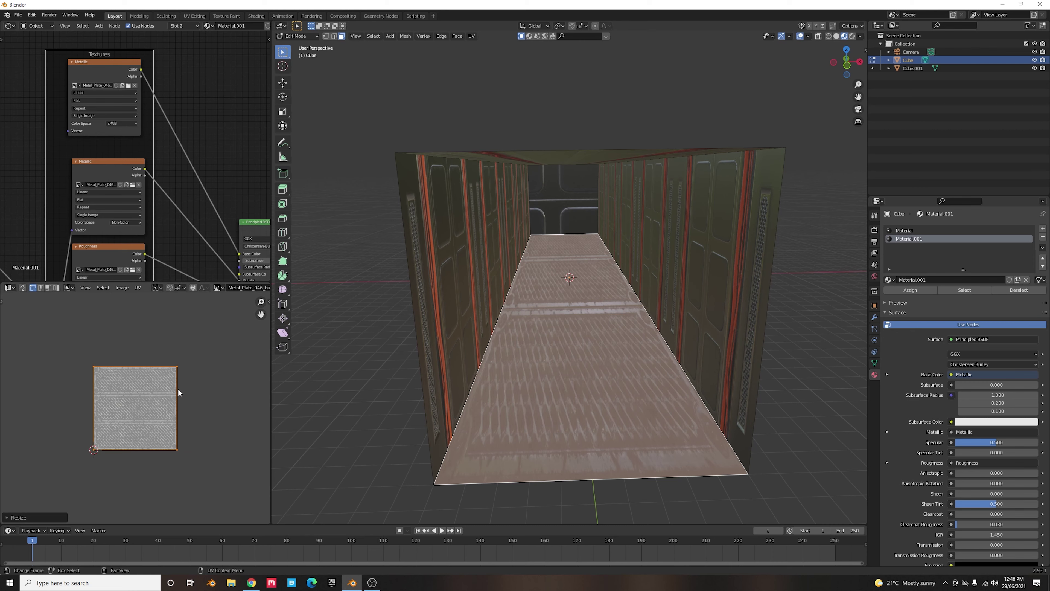
type("r90")
key("Return")
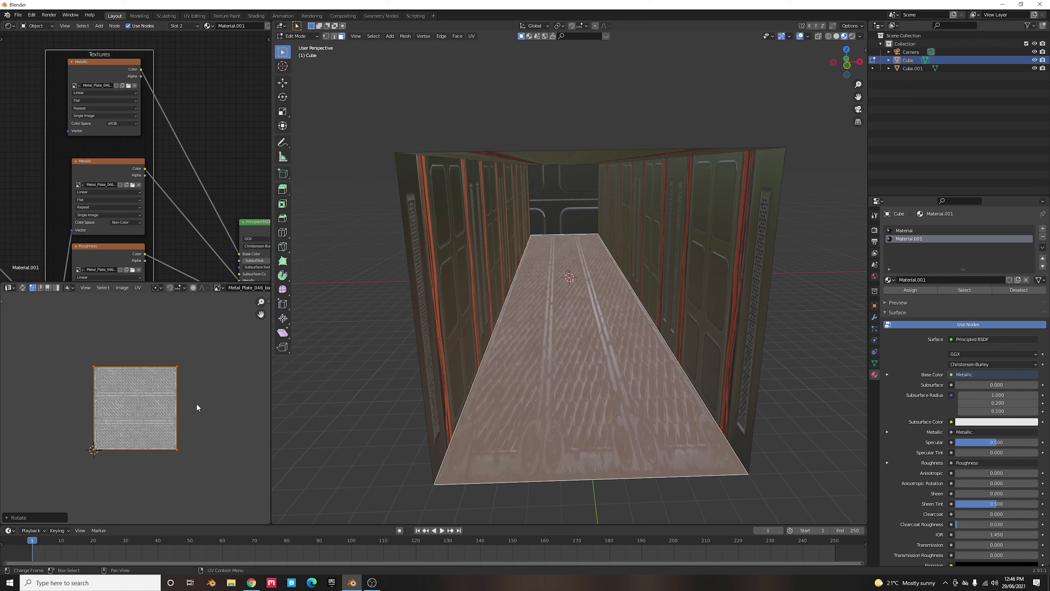
type("sx")
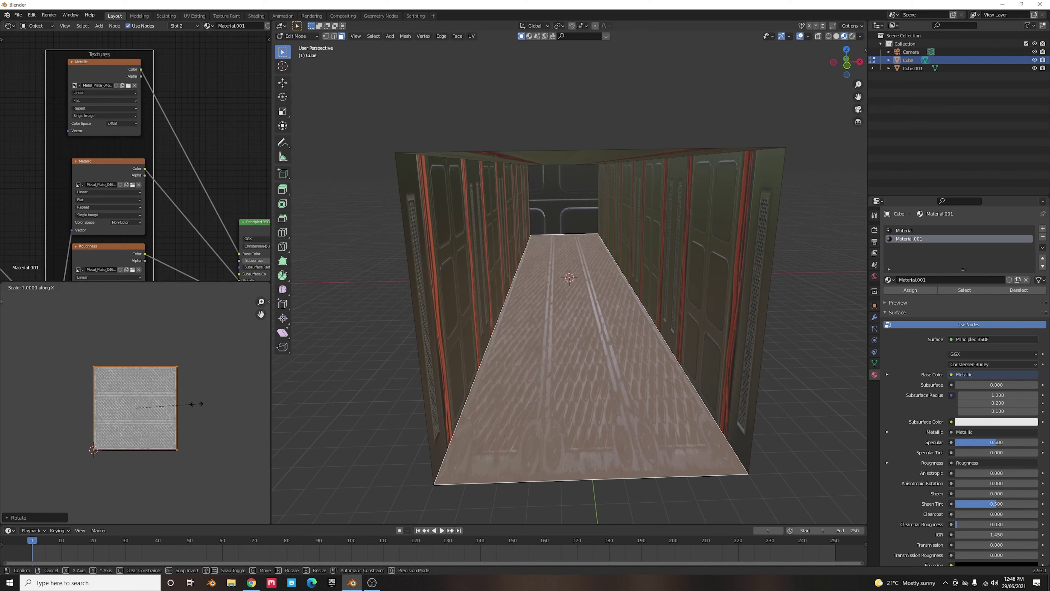
type("5")
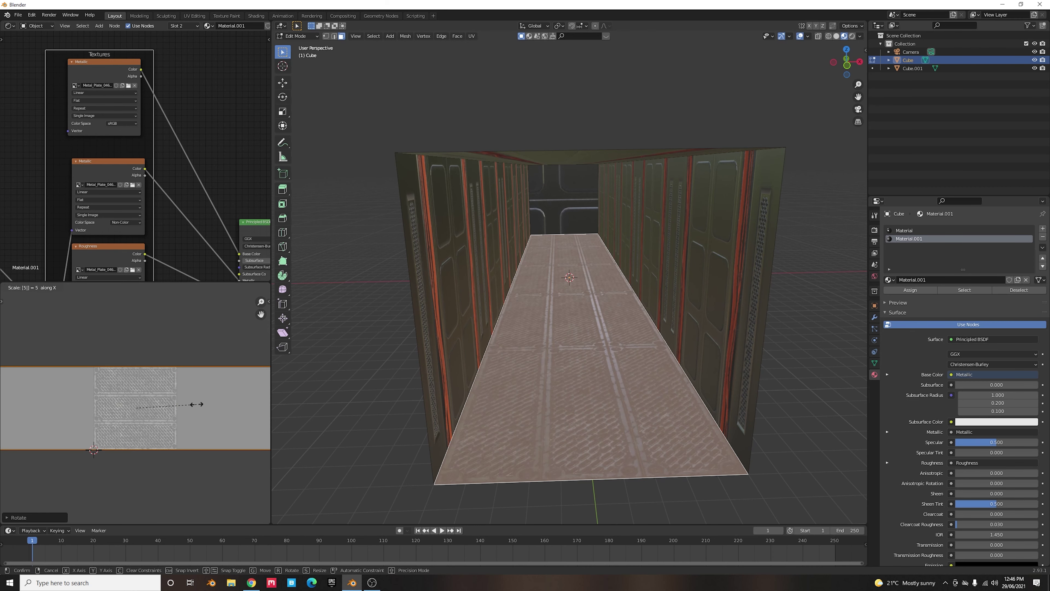
key("Return")
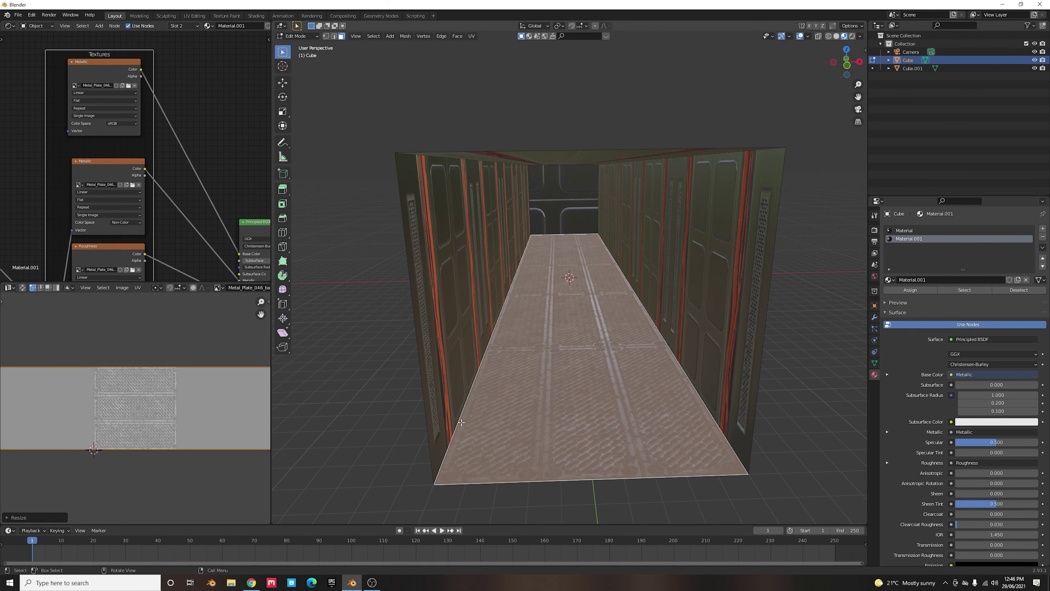
- Scale the floor UVs uniformly by 3 for denser plate tiling, and check the floor
middle_click_drag(475, 405, 535, 399)
scroll(535, 396, "up", 8)
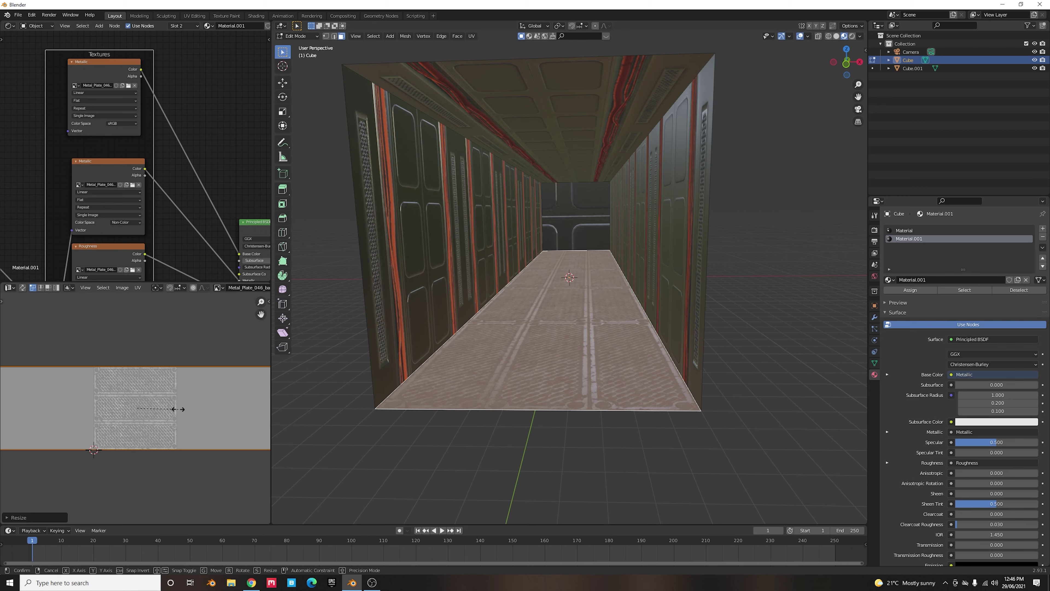
key("s")
key("3")
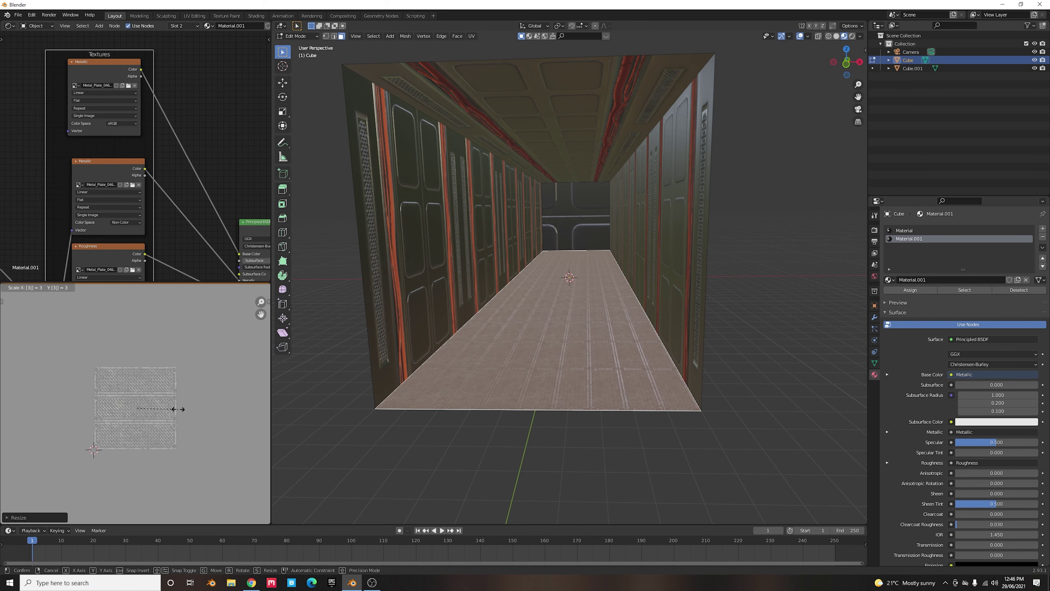
key("Return")
middle_click_drag(521, 324, 517, 343)
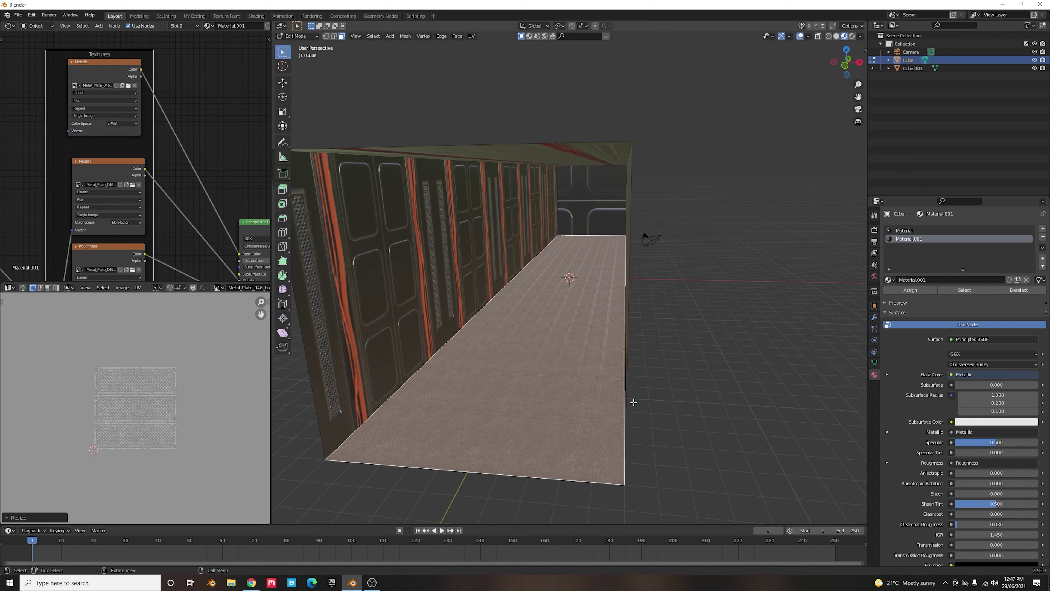
- Rename Material.001 to 'Floor' and the original Material to 'Walls'
left_click(928, 277)
type("Floor")
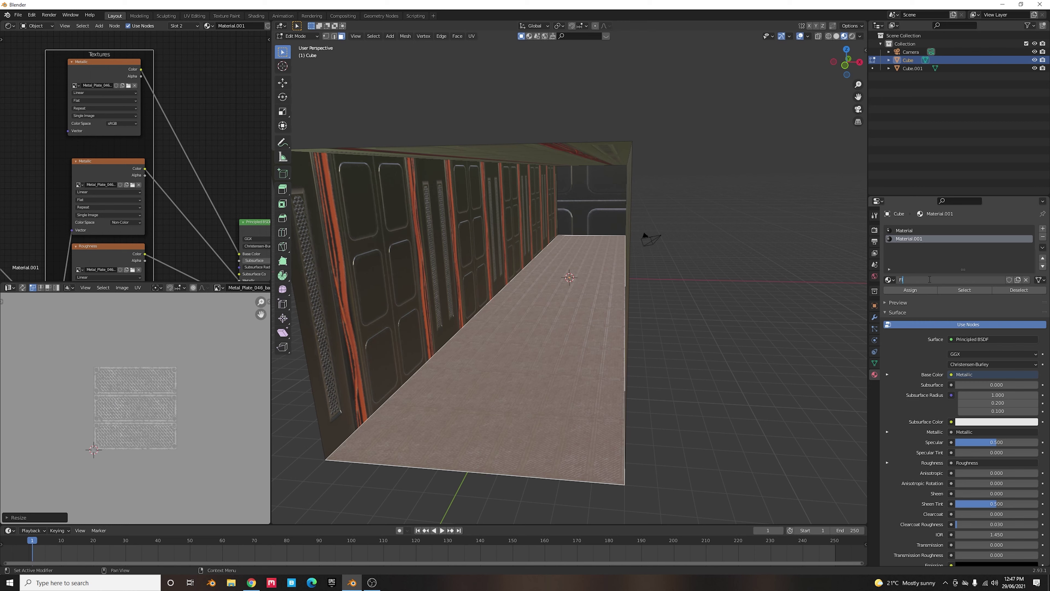
key("Return")
left_click(930, 228)
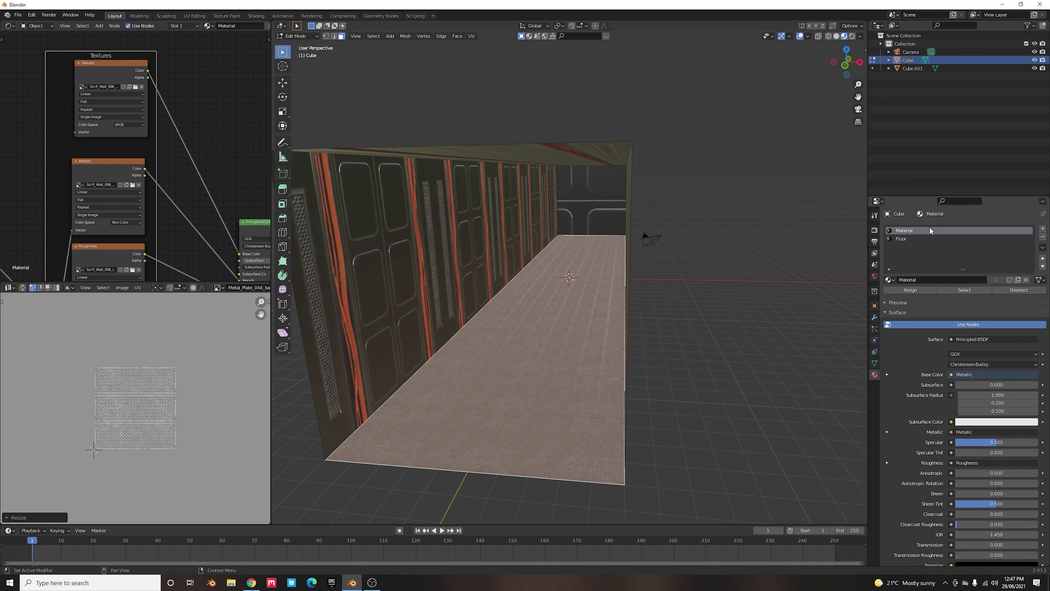
left_click(920, 279)
type("Wal")
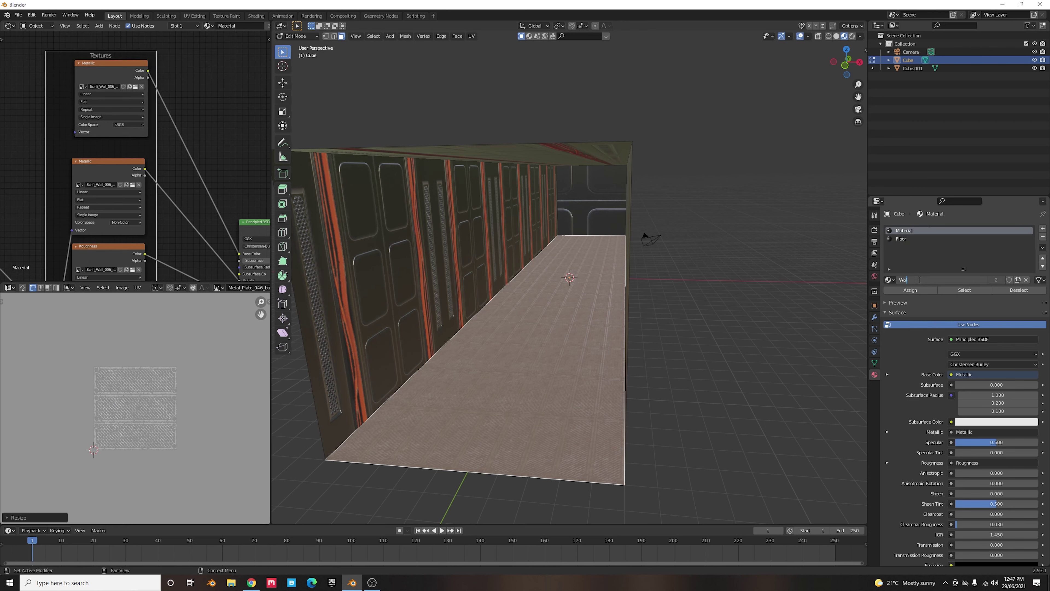
type("ls")
key("Return")
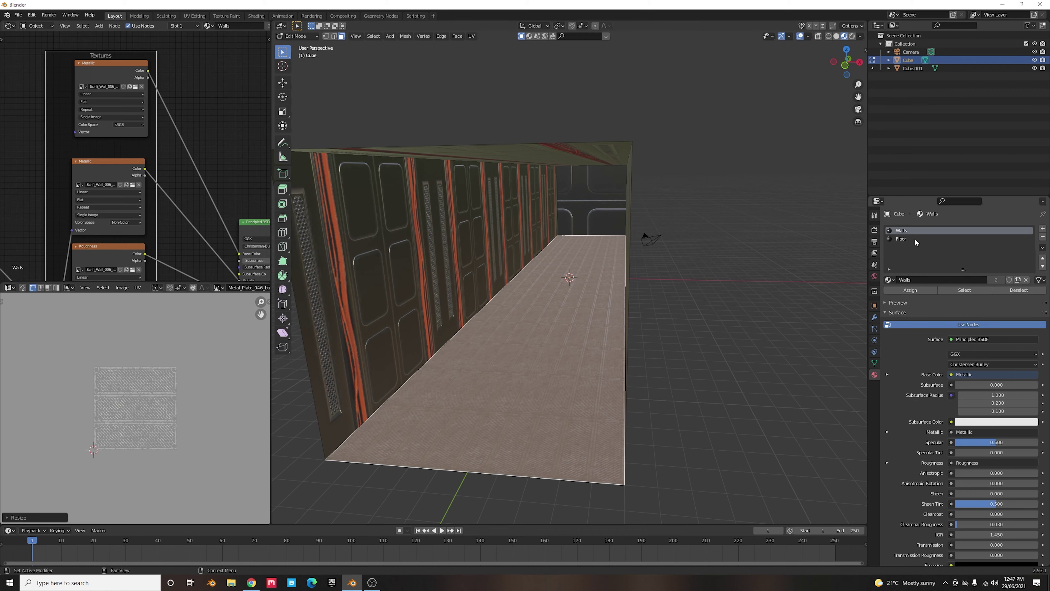
- View the Walls-textured side panels from a front view, then in perspective
middle_click_drag(682, 215, 567, 204)
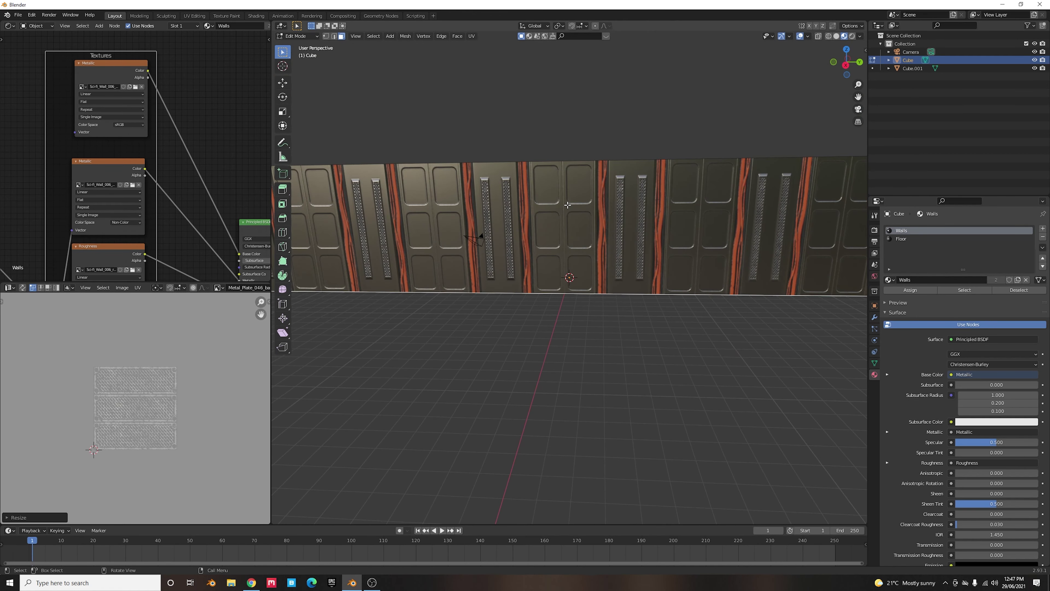
key("KP_1")
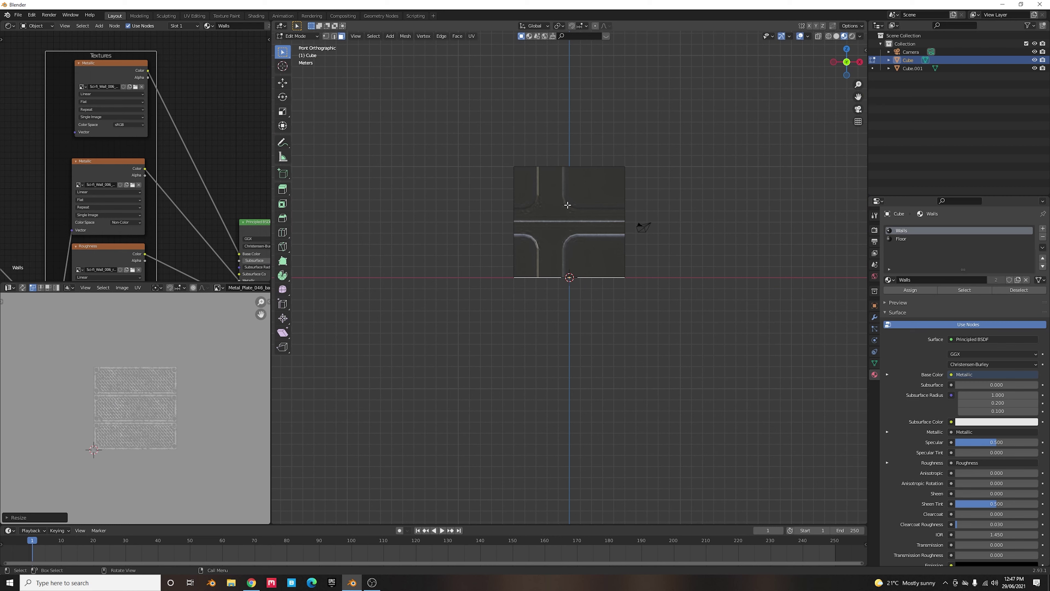
key("KP_6")
key("KP_6")
key("KP_6")
key("KP_6")
key("KP_6")
key("KP_6")
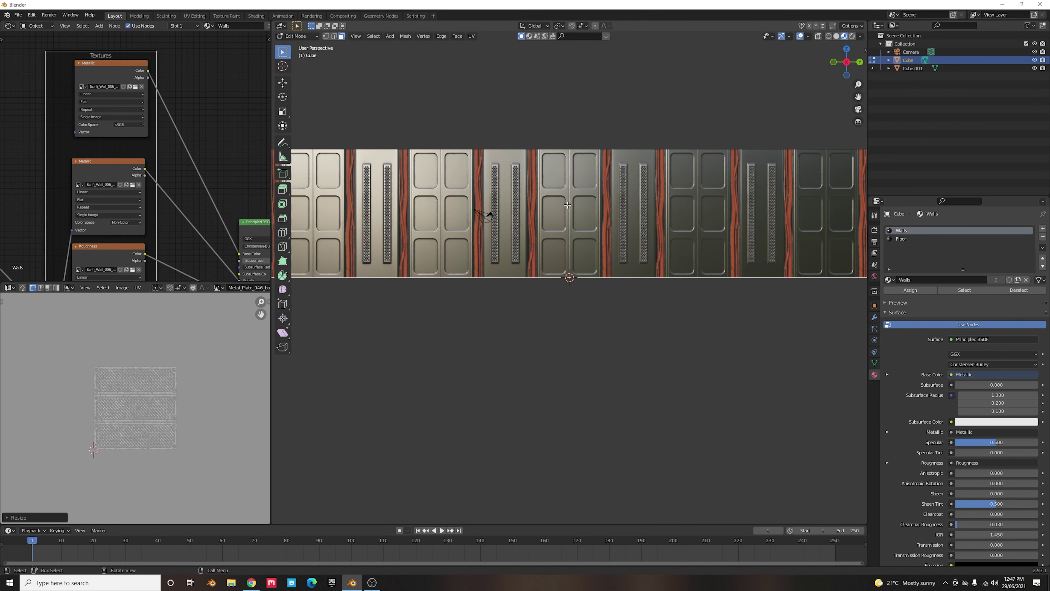
scroll(567, 205, "down", 3)
scroll(553, 199, "up", 6)
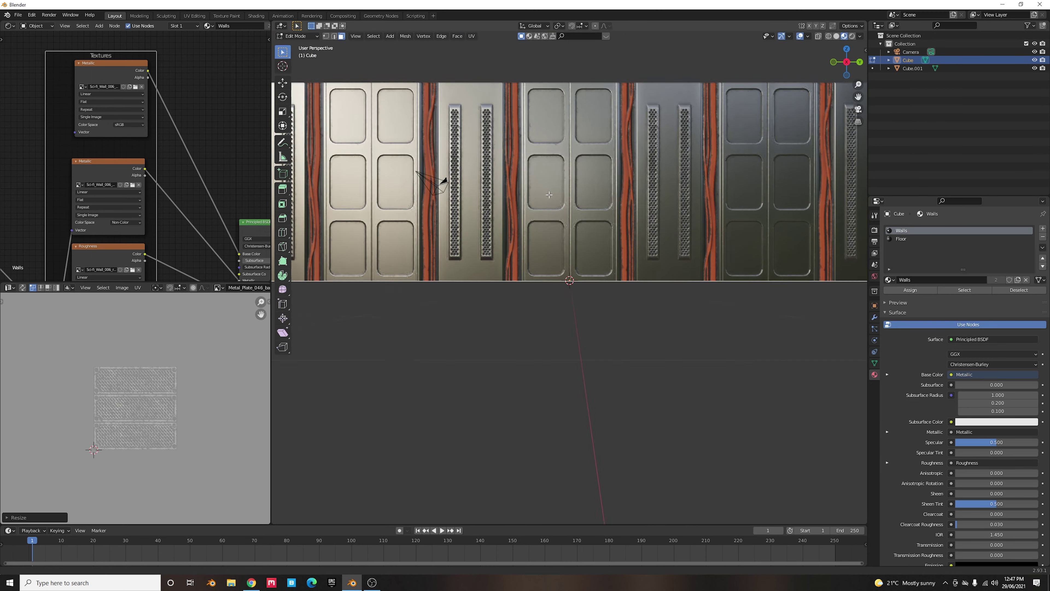
middle_click_drag(549, 194, 562, 228, "shift")
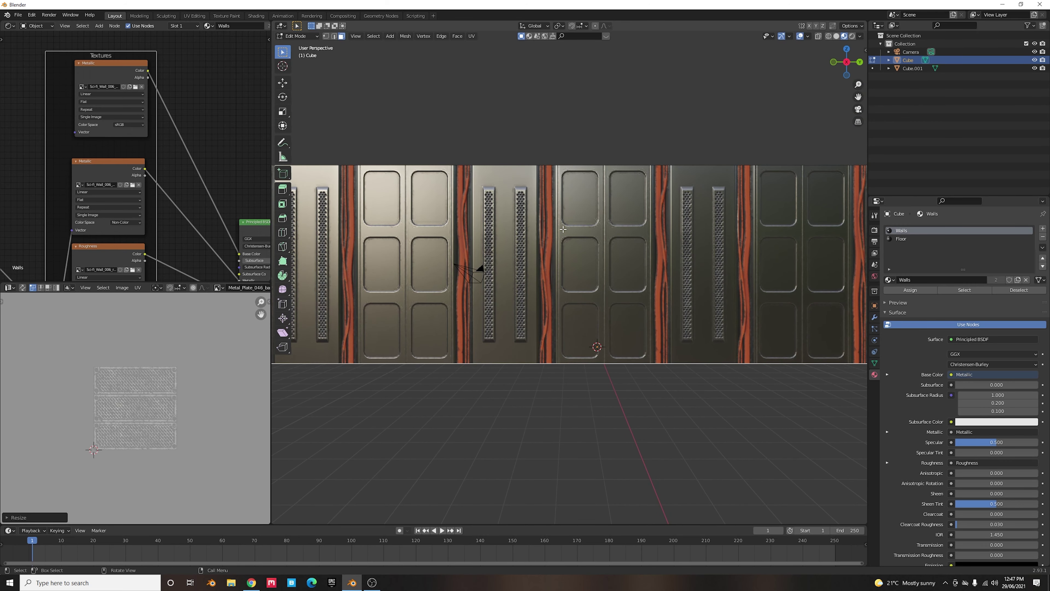
scroll(563, 229, "down", 3)
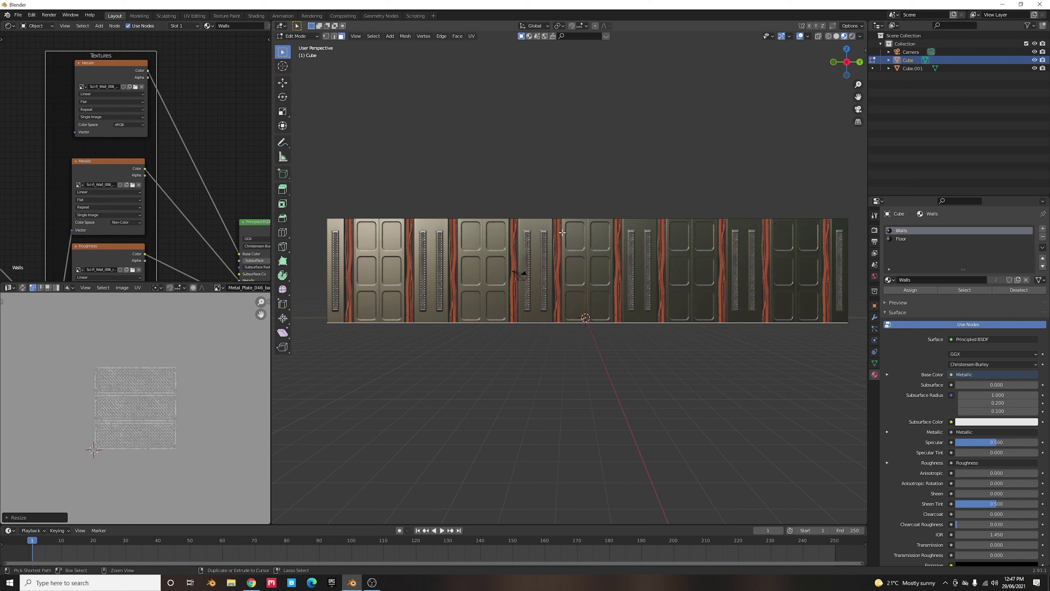
- Add four vertical loop cuts on the wall, sliding each to a panel border
key("ctrl+r")
left_click(562, 234)
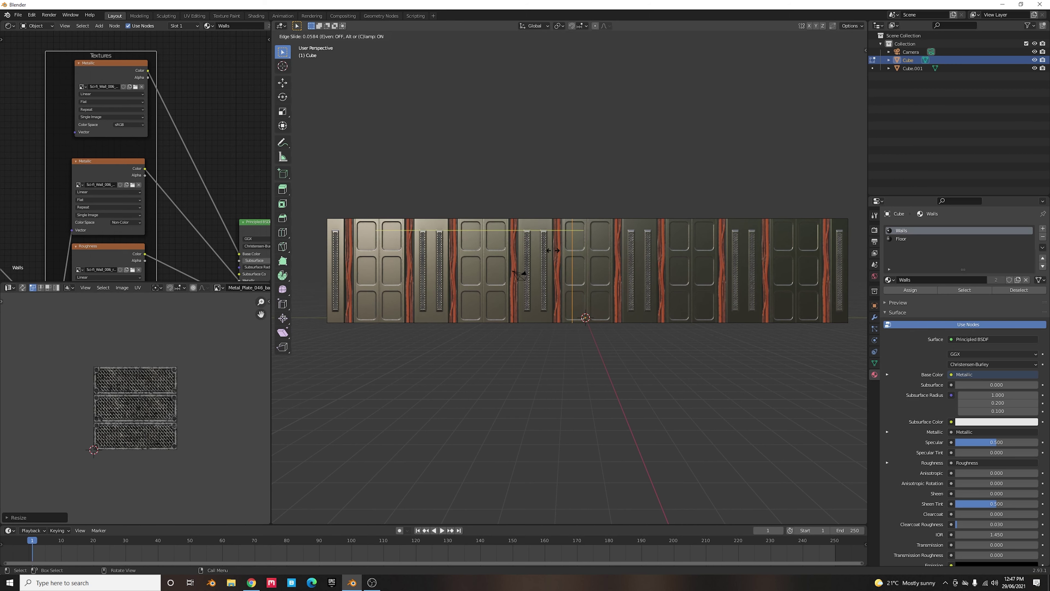
left_click(542, 257)
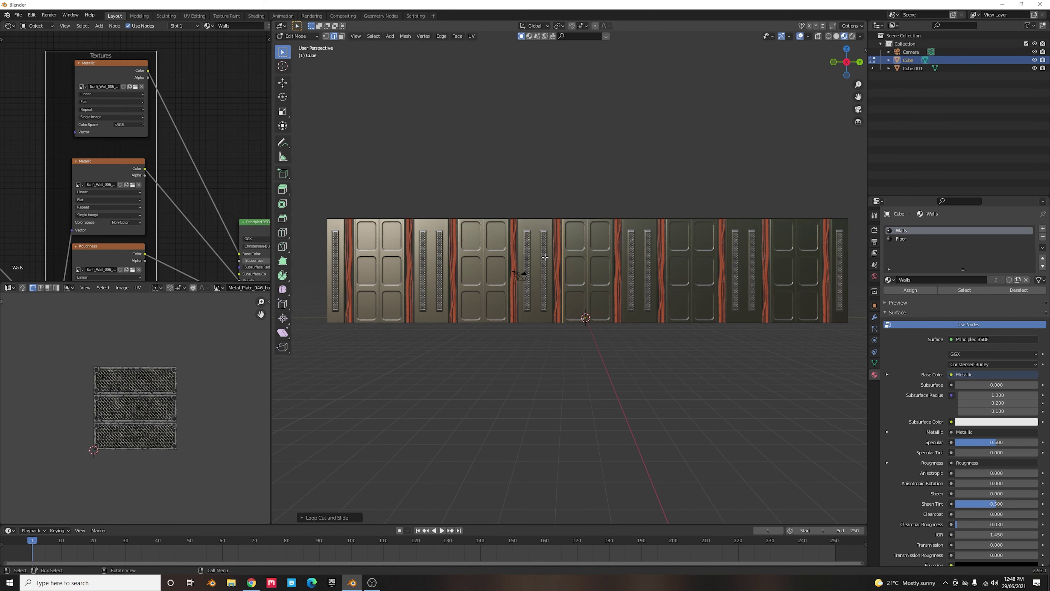
scroll(599, 245, "up", 5)
scroll(635, 260, "up", 2)
scroll(563, 343, "down", 6)
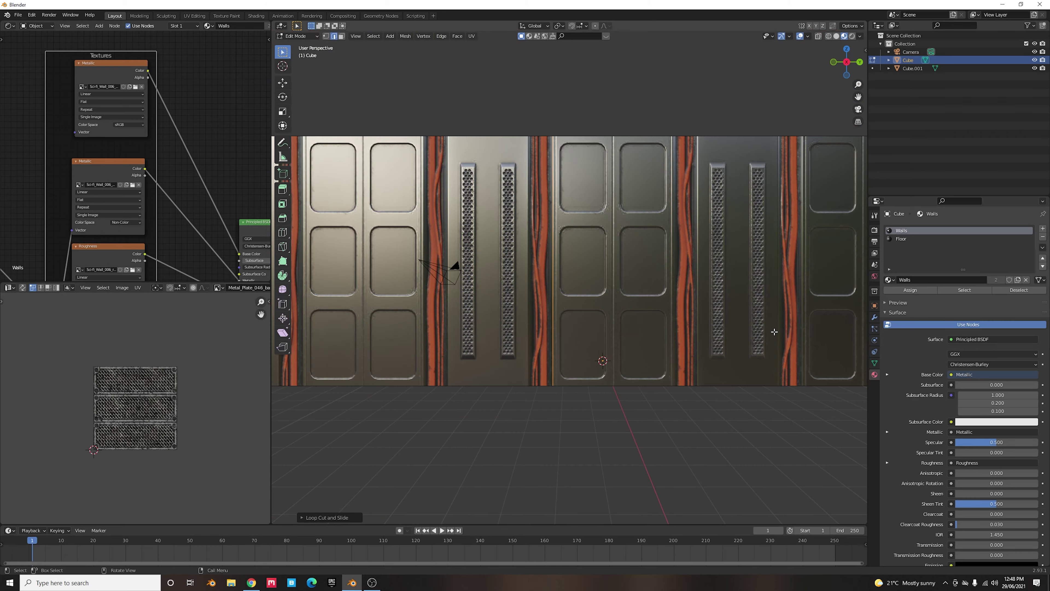
scroll(564, 342, "down", 1)
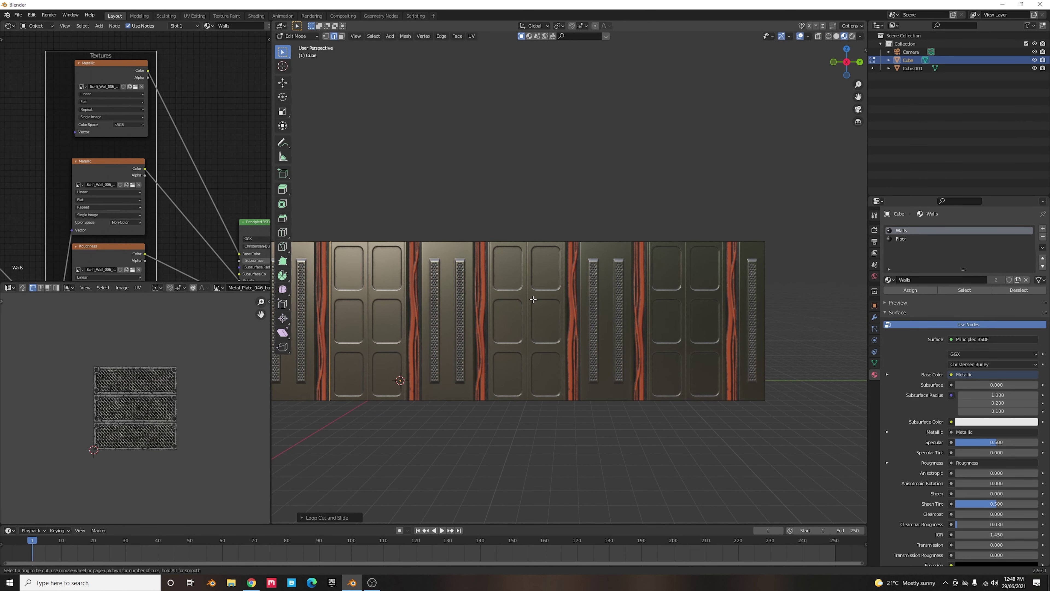
key("ctrl+r")
left_click(552, 242)
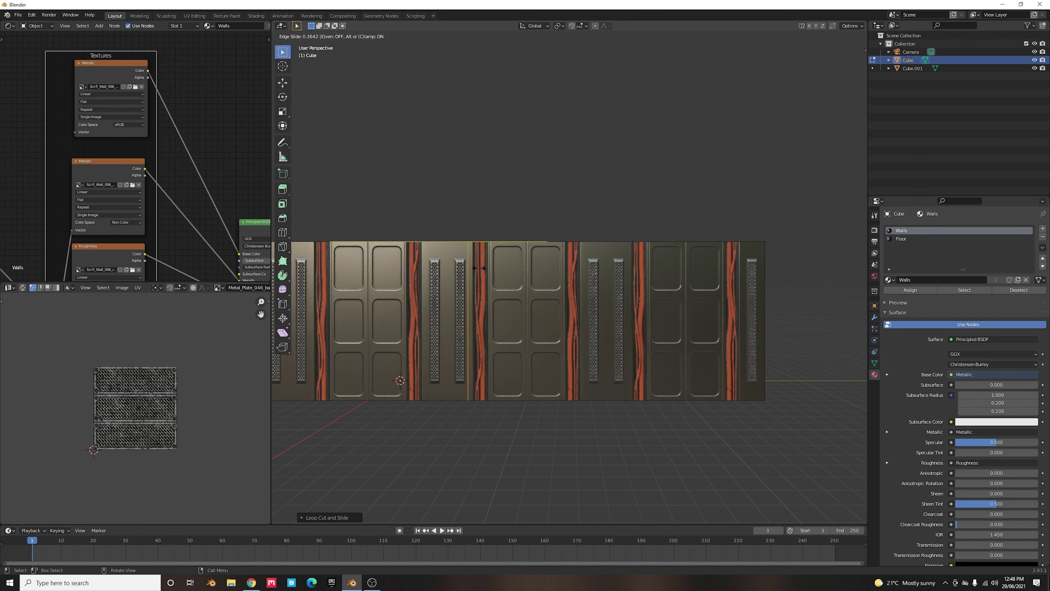
left_click(418, 295)
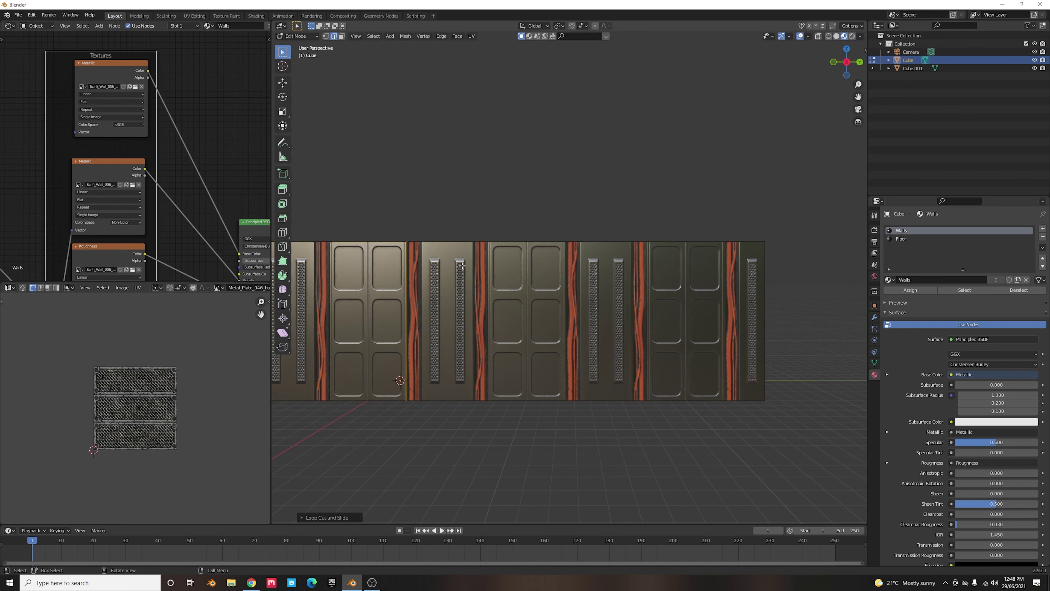
key("ctrl+r")
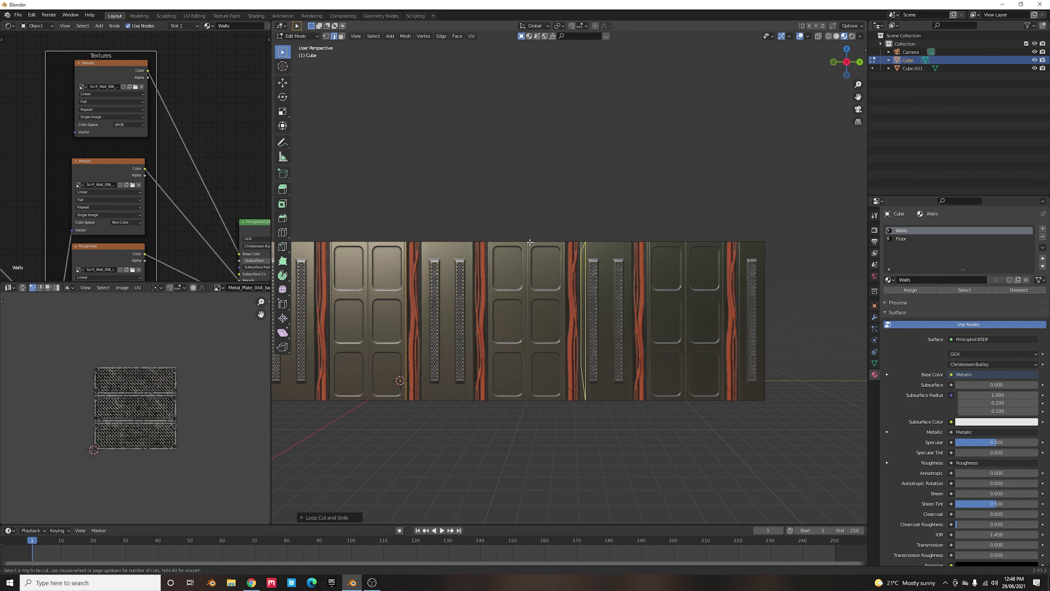
left_click(530, 242)
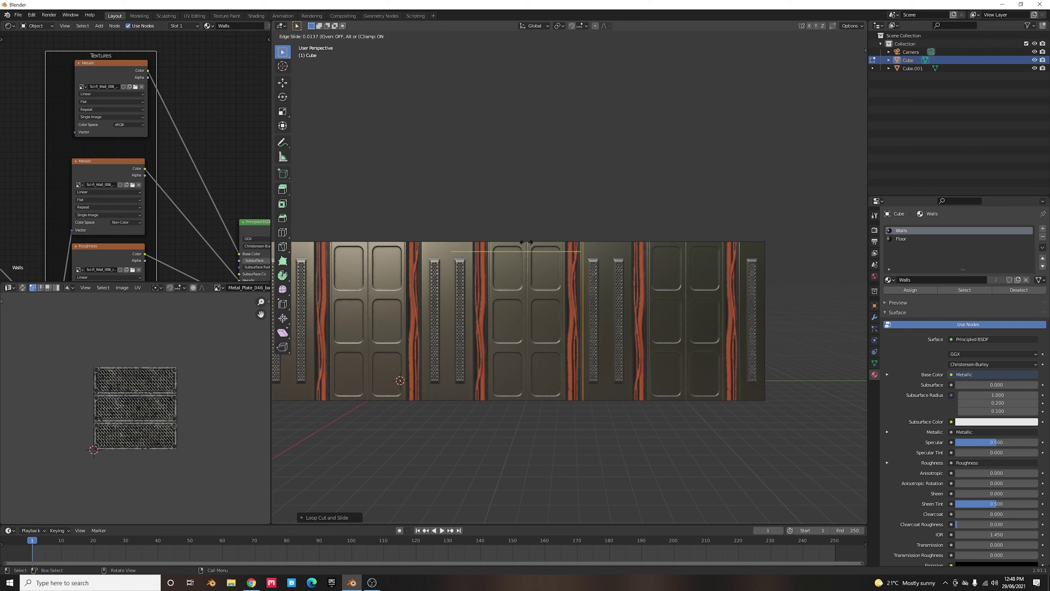
left_click(432, 280)
key("ctrl+r")
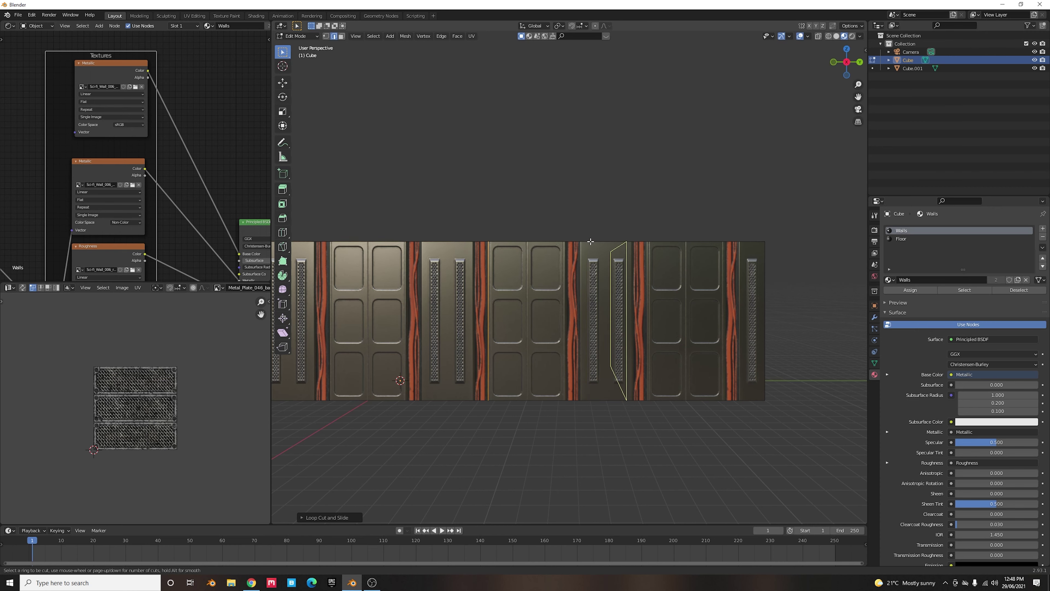
left_click(590, 241)
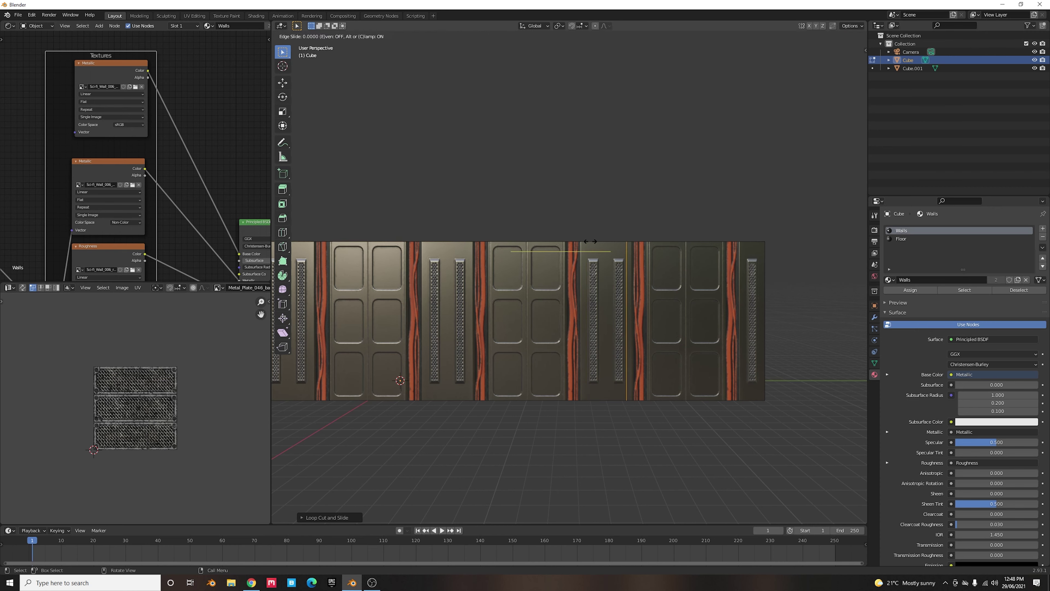
left_click(524, 261)
middle_click_drag(633, 284, 555, 305, "shift")
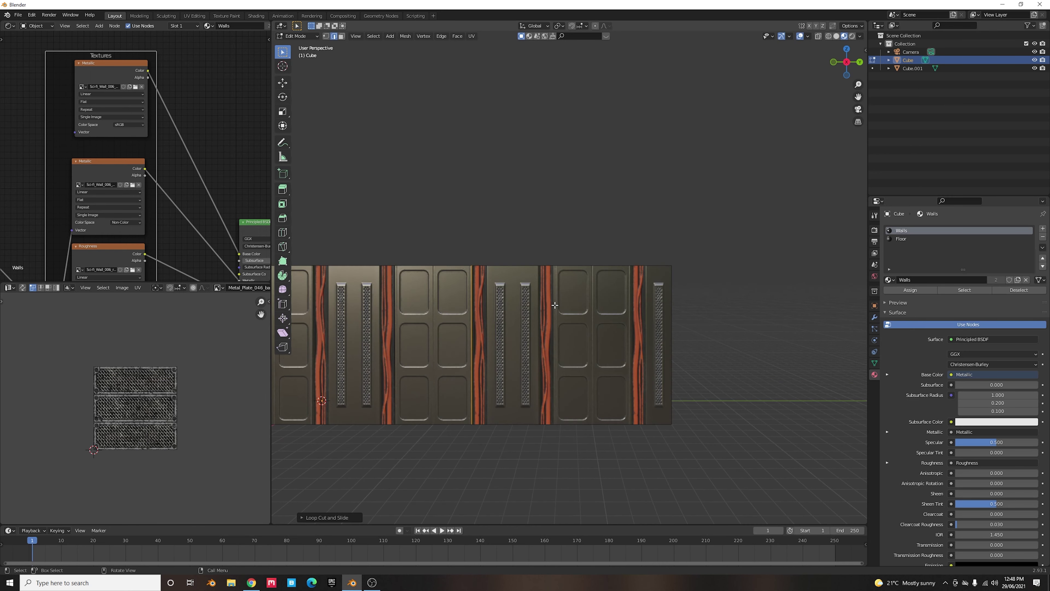
- Add six more loop cuts along the door panels and vent strips
key("ctrl+r")
left_click(571, 285)
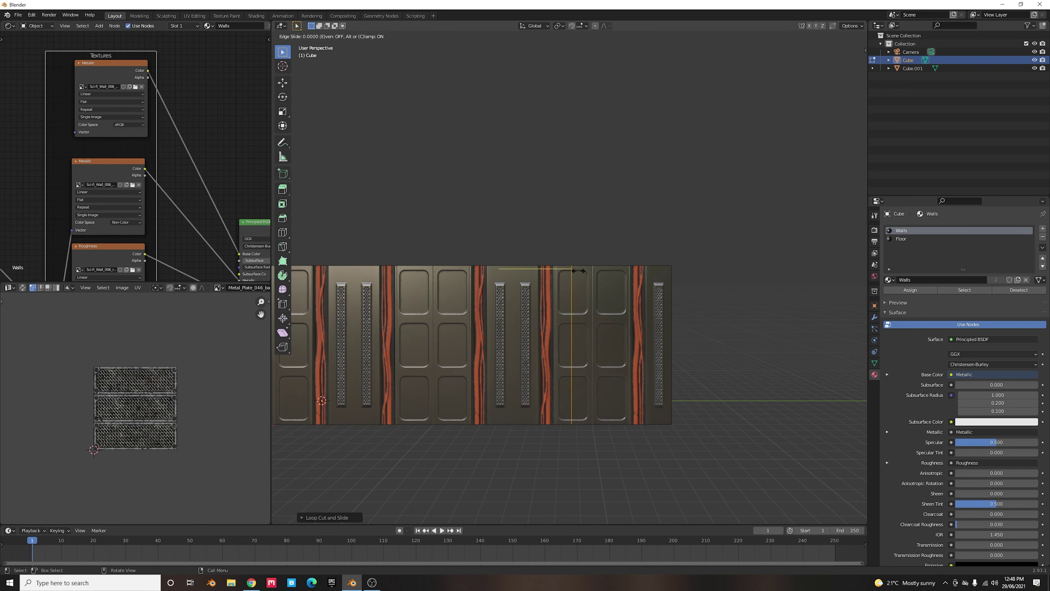
left_click(560, 282)
key("ctrl+r")
left_click(611, 286)
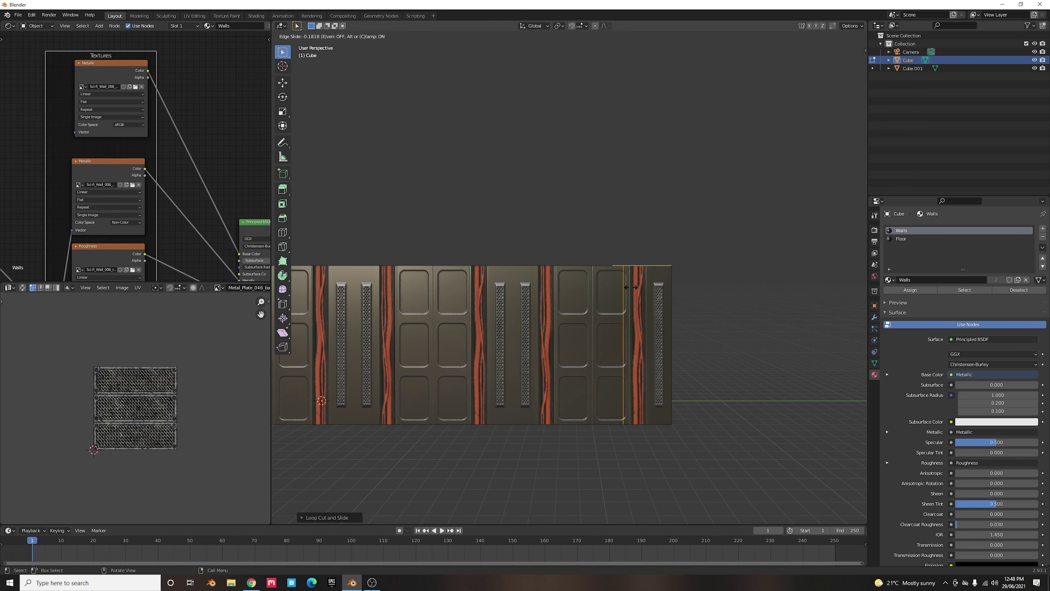
left_click(636, 287)
middle_click_drag(636, 287, 496, 273, "shift")
key("ctrl+r")
left_click(491, 271)
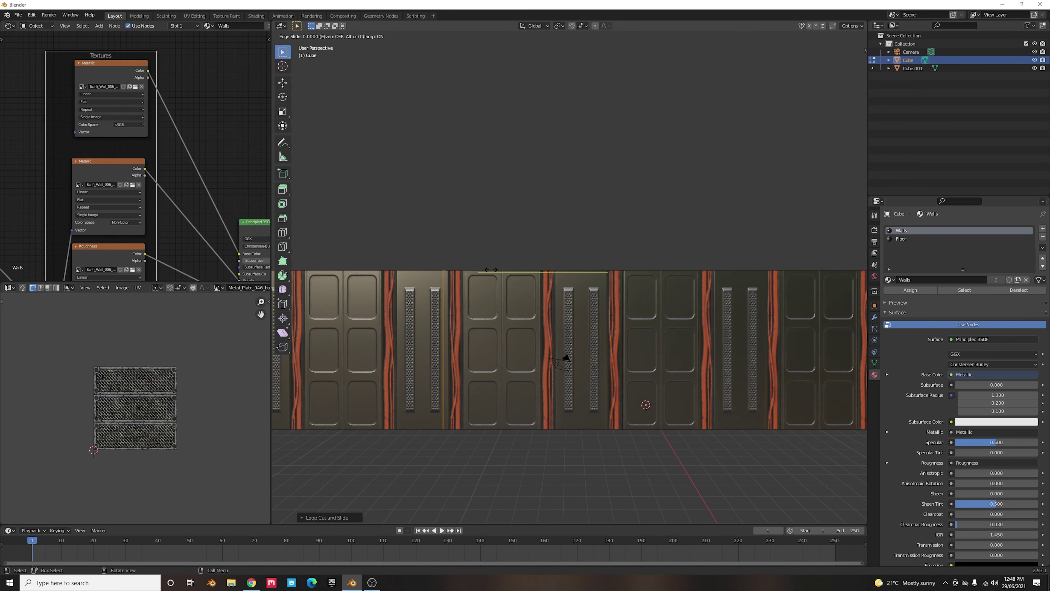
left_click(491, 273)
key("ctrl+r")
left_click(467, 290)
left_click(490, 307)
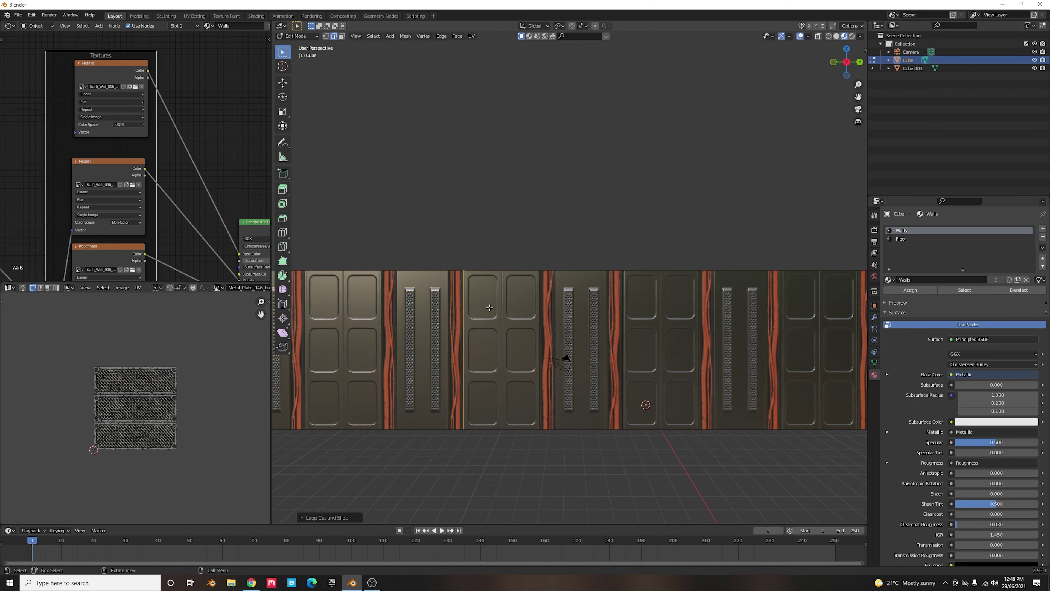
middle_click_drag(489, 307, 584, 312, "shift")
key("ctrl+r")
left_click(471, 289)
left_click(471, 290)
key("ctrl+r")
left_click(413, 286)
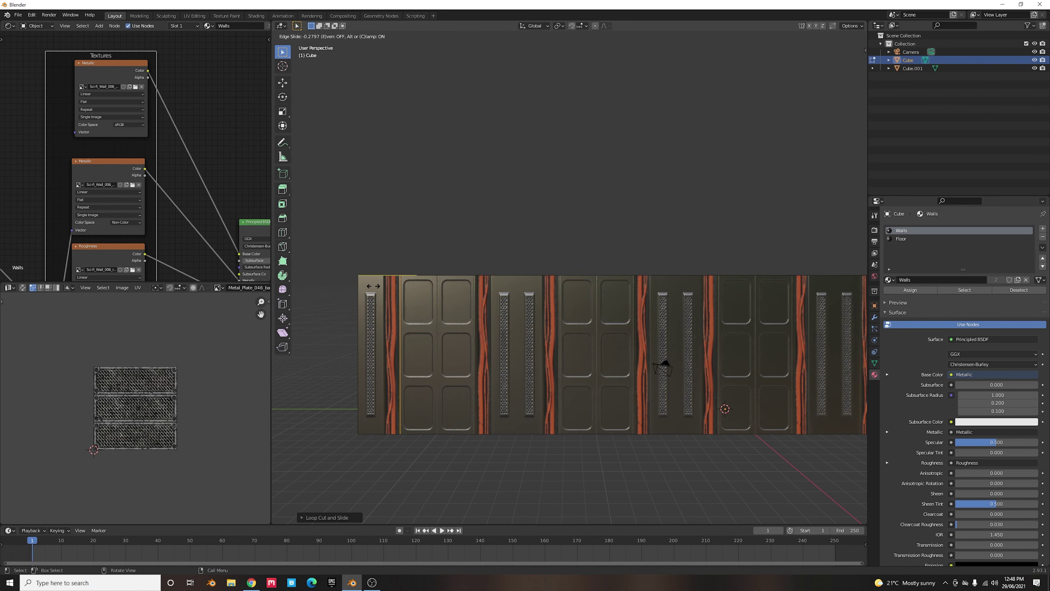
left_click(373, 288)
scroll(668, 368, "down", 3)
middle_click_drag(668, 368, 644, 330)
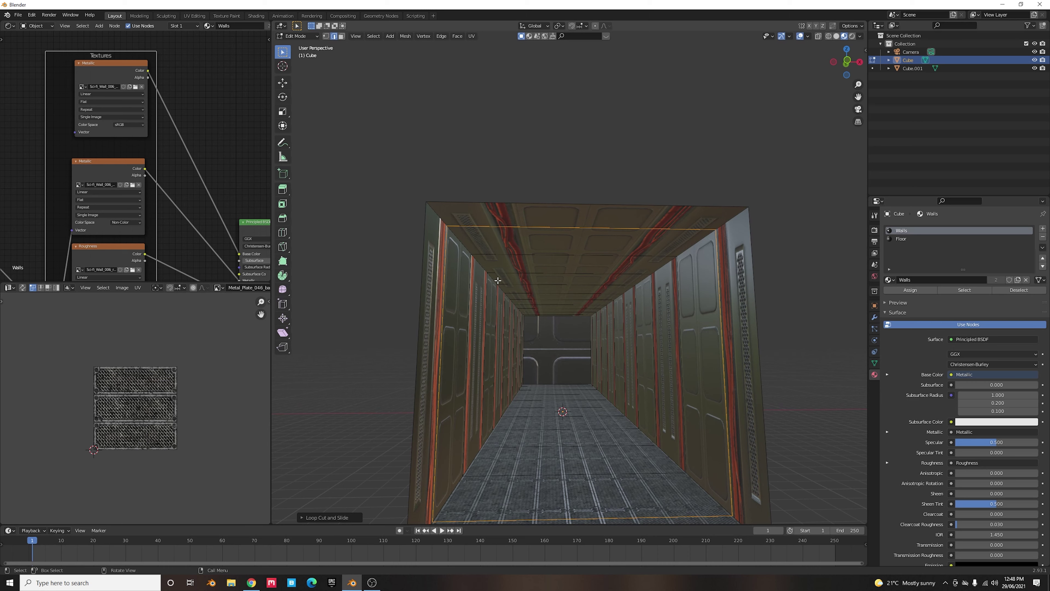
- In Face select, extrude the right wall's five door panel faces 1 m inward
left_click(340, 37)
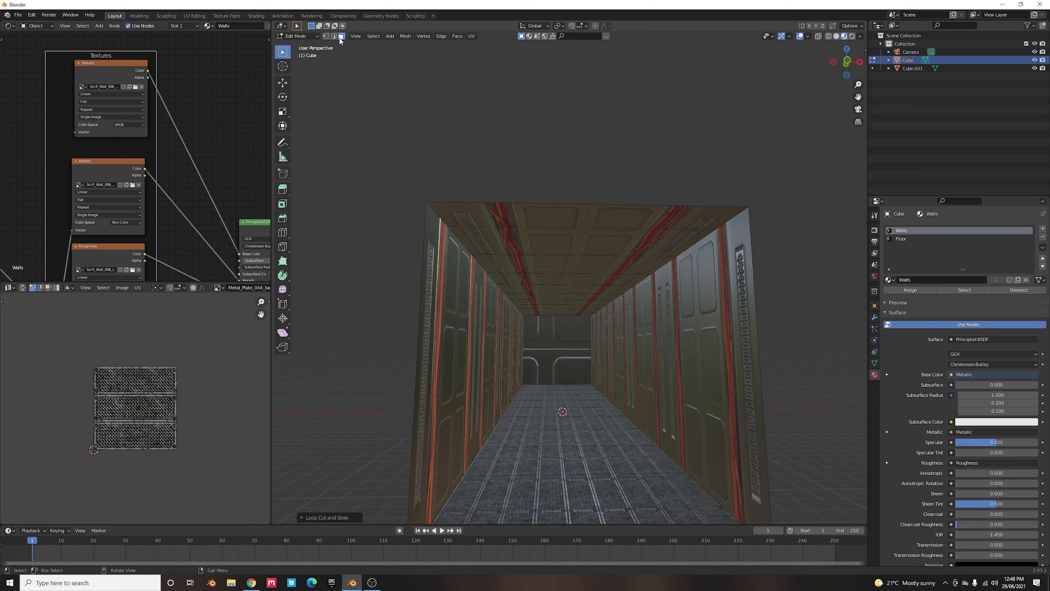
left_click(692, 357)
middle_click_drag(631, 357, 628, 362)
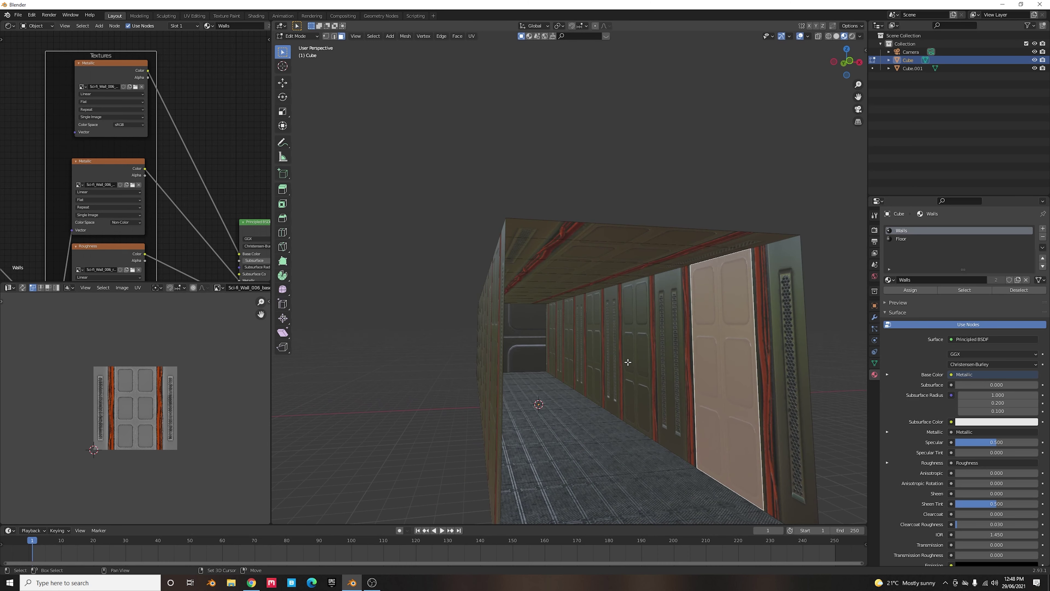
left_click(629, 361, "shift")
left_click(594, 349, "shift")
left_click(569, 343, "shift")
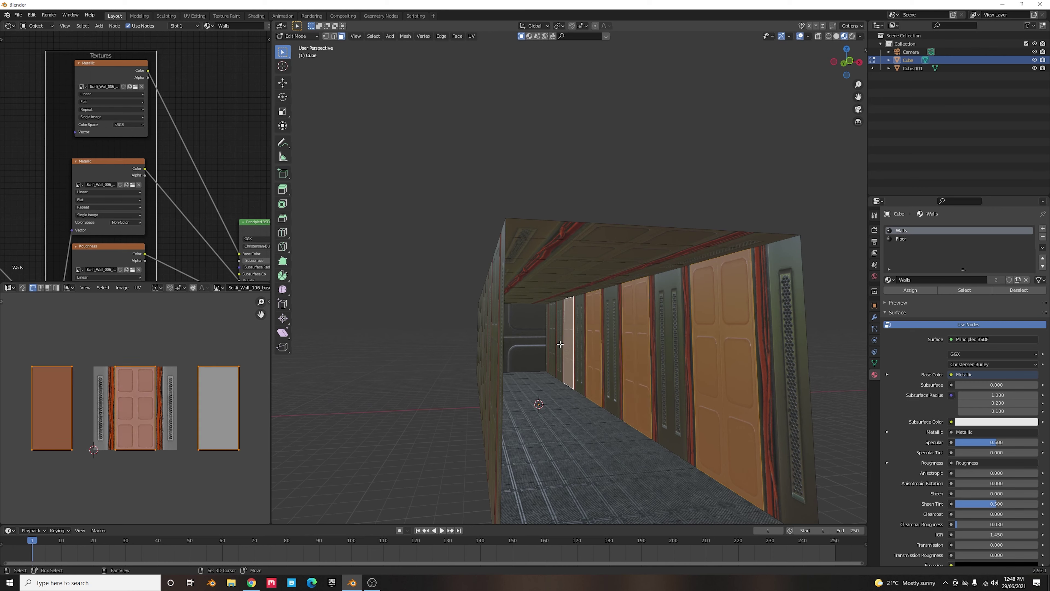
left_click(554, 336, "shift")
type("e")
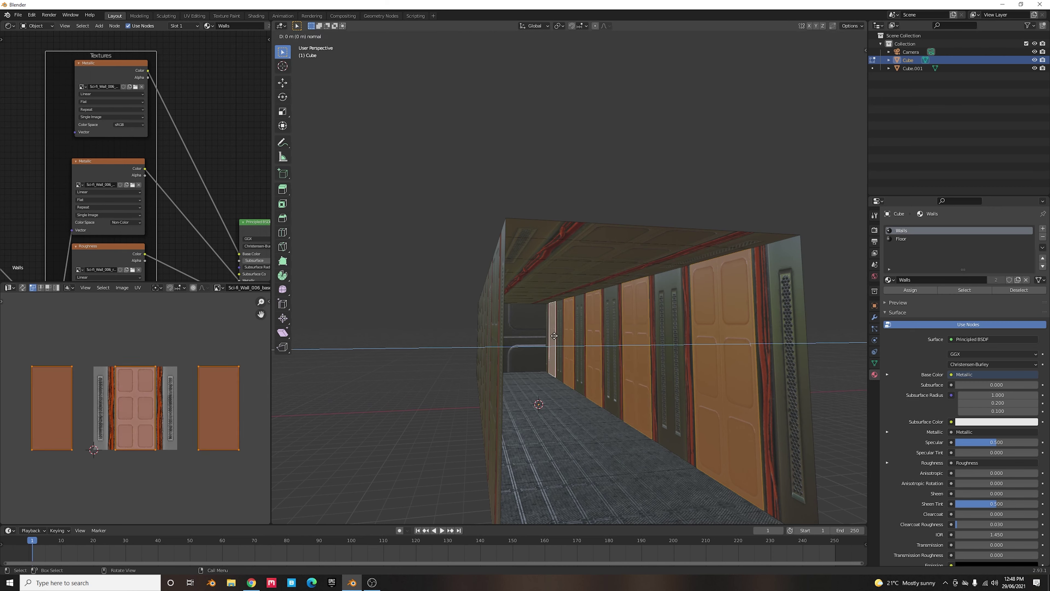
type("1")
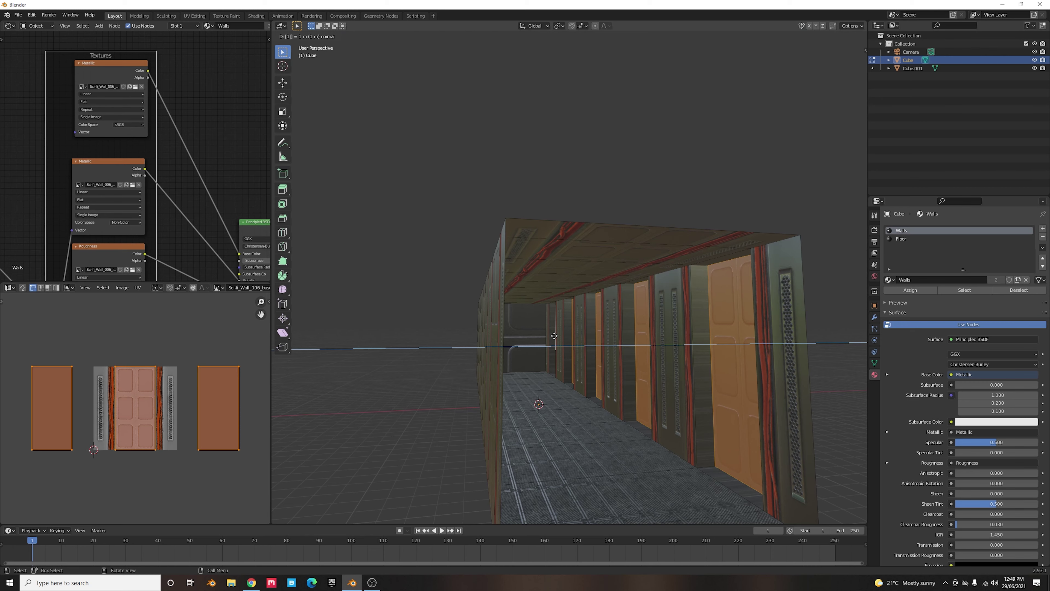
key("minus")
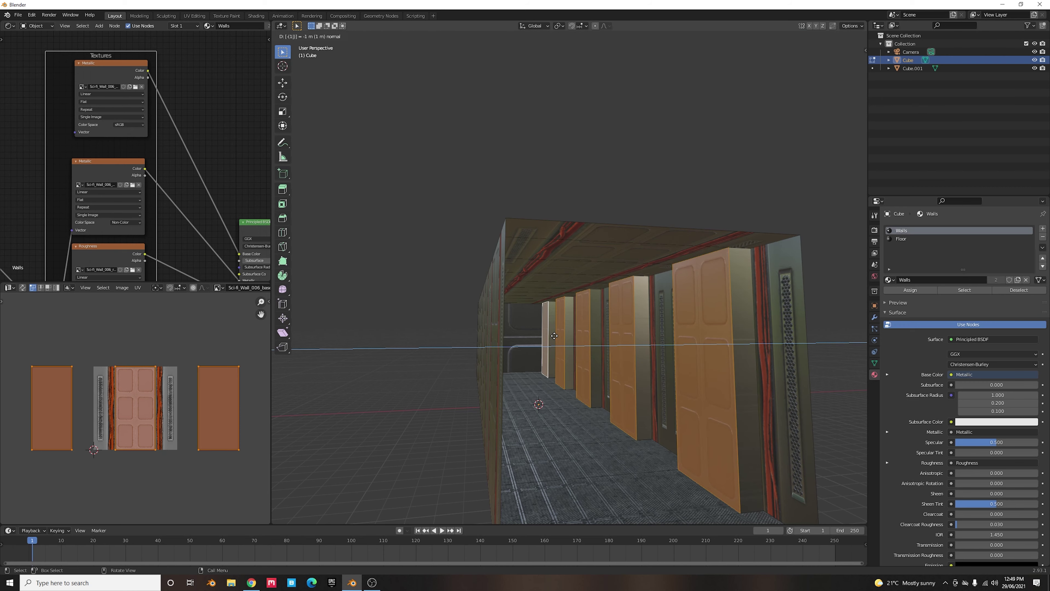
key("Return")
- Extrude the left wall's door panel and strip faces 1 m inward too
middle_click_drag(575, 327, 565, 359)
left_click(583, 335)
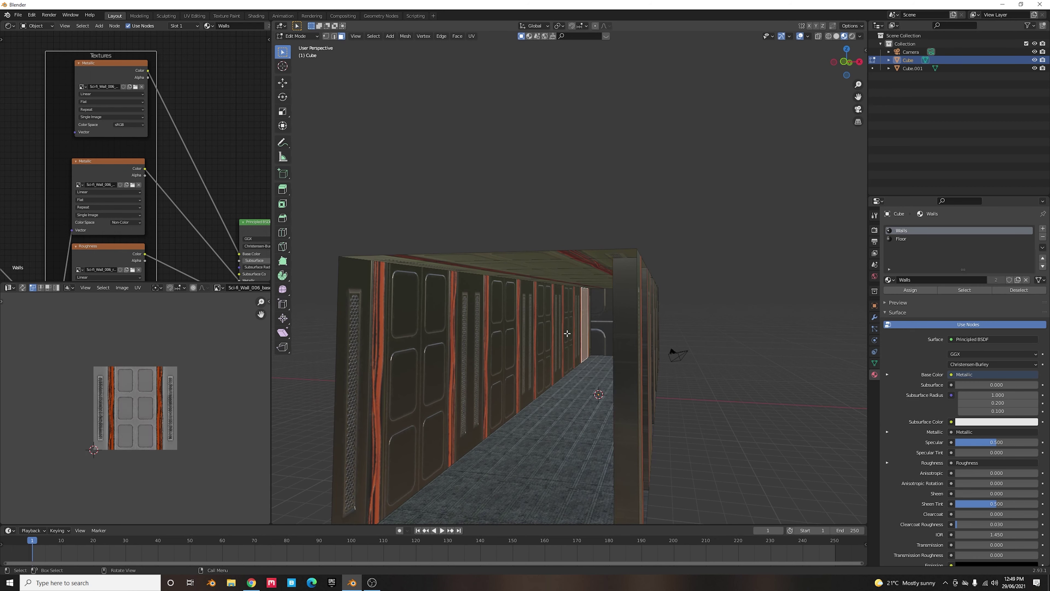
left_click(568, 332, "shift")
left_click(539, 337, "shift")
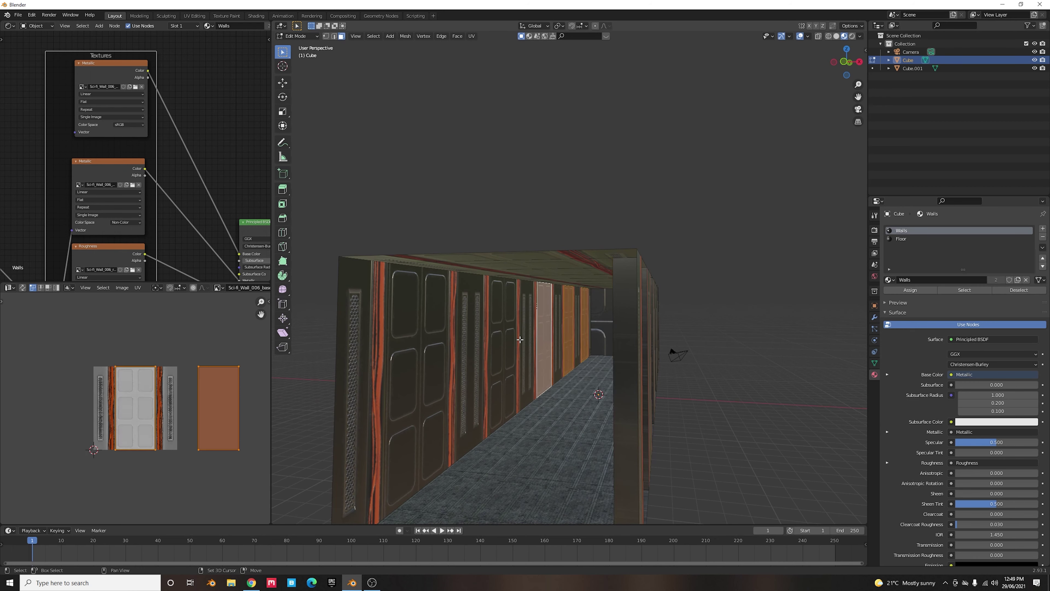
left_click(498, 342, "shift")
left_click(399, 364, "shift")
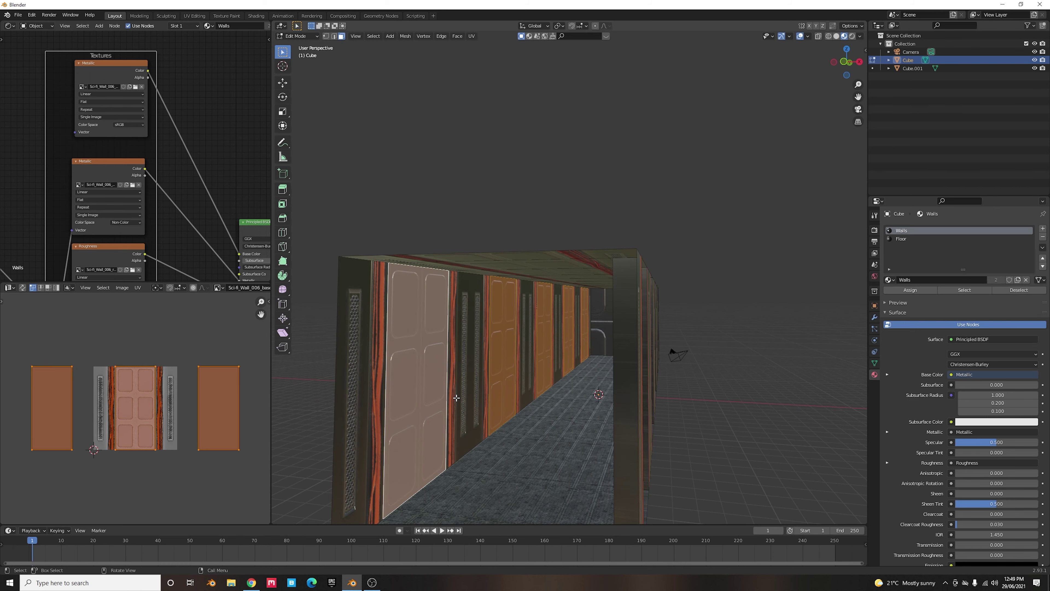
type("e")
type("1")
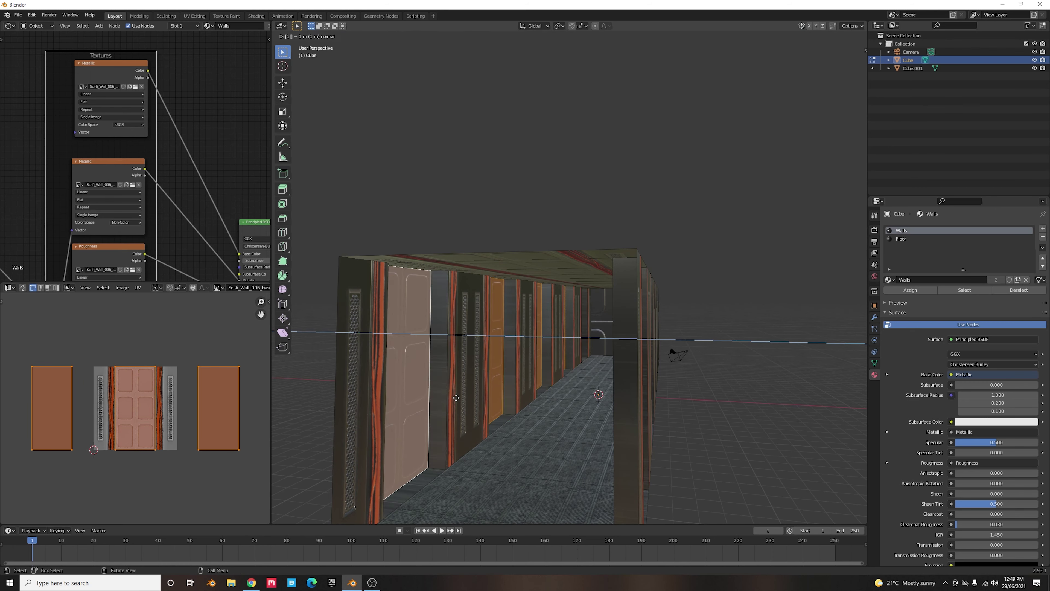
key("minus")
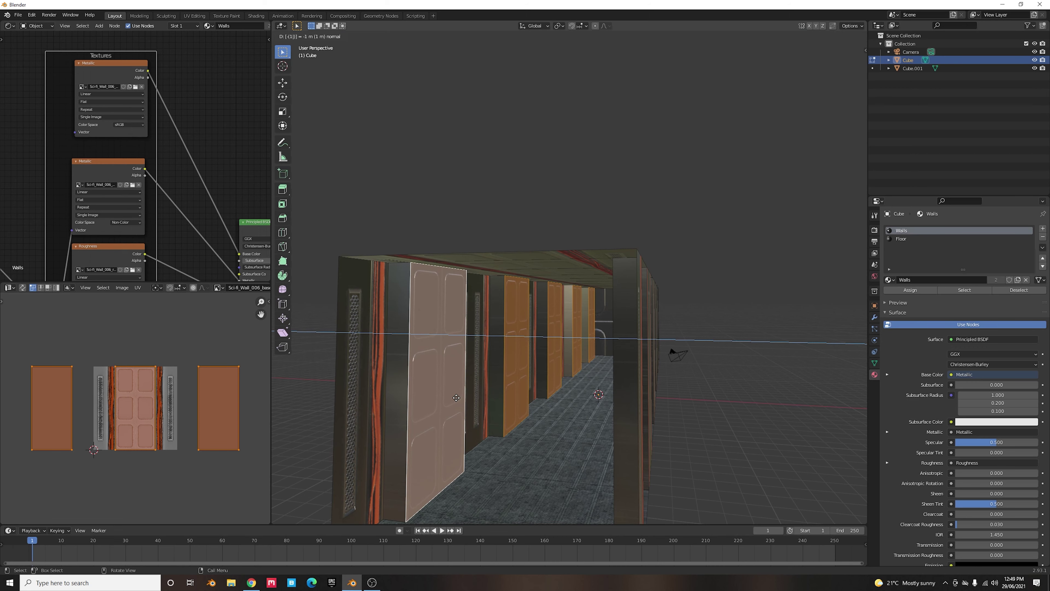
key("Return")
middle_click_drag(456, 397, 596, 362)
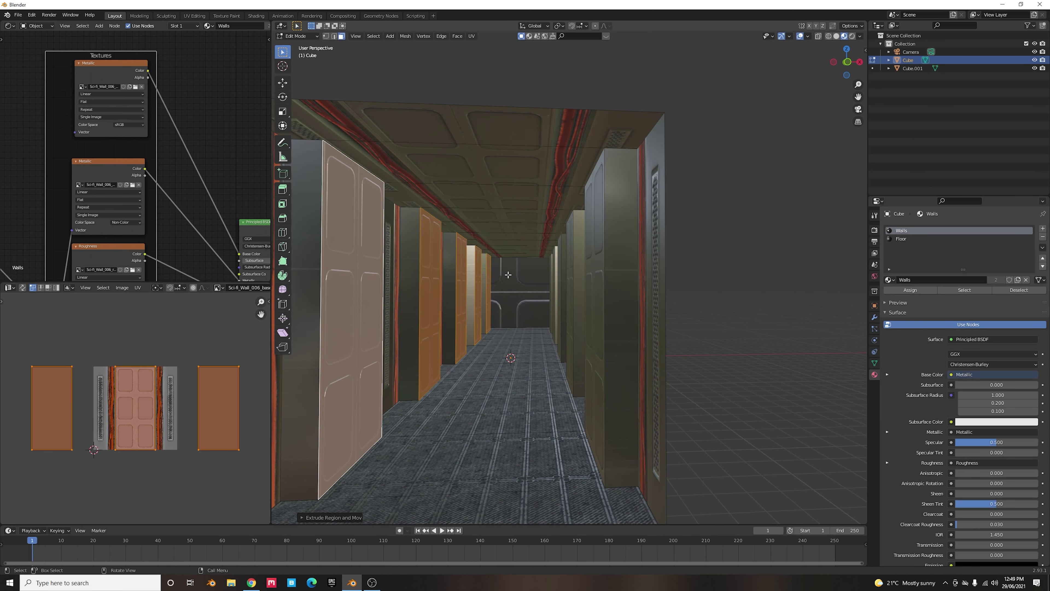
- Select the remaining pillar faces along the corridor walls
left_click(615, 285)
middle_click_drag(597, 291, 587, 294)
left_click(581, 295, "shift")
left_click(545, 292, "shift")
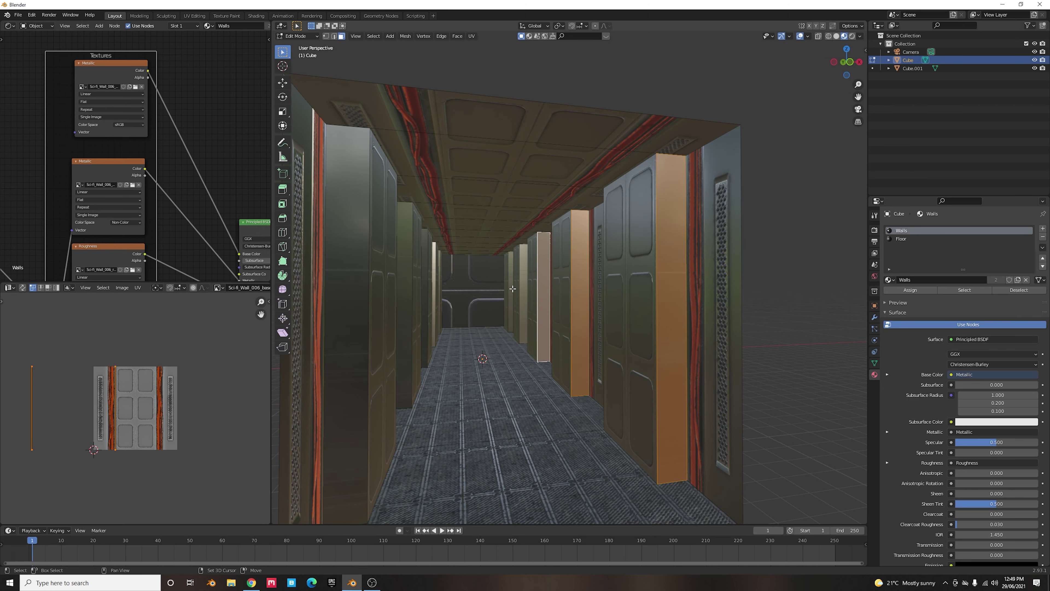
left_click(520, 288, "shift")
middle_click_drag(512, 288, 494, 296)
left_click(510, 277, "shift")
left_click(494, 283, "shift")
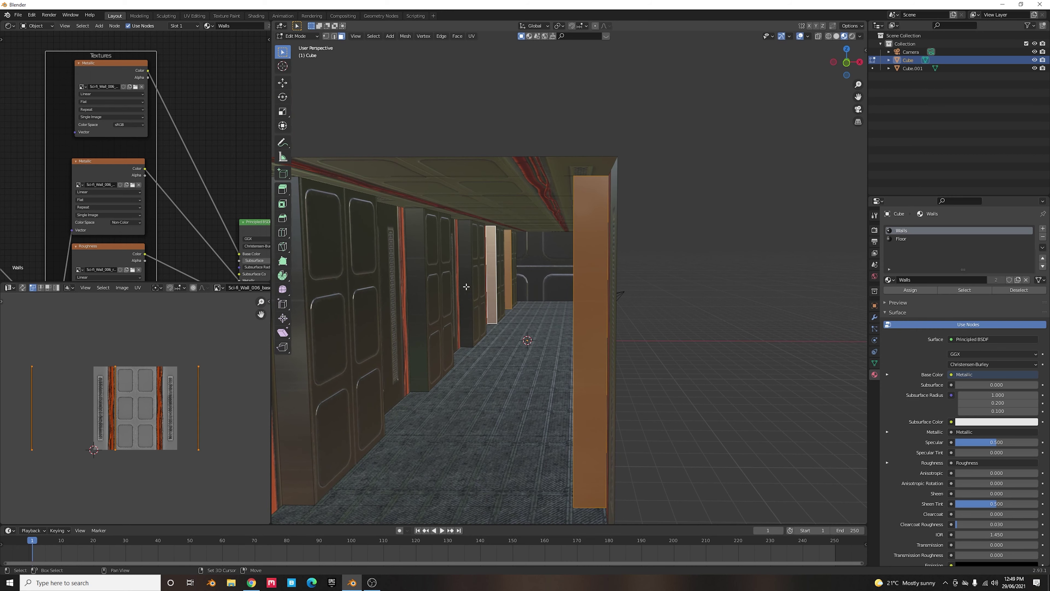
left_click(464, 286, "shift")
left_click(416, 291, "shift")
- Add a right-side pillar face to the selection and bring up the UV Mapping menu
scroll(339, 341, "up", 2)
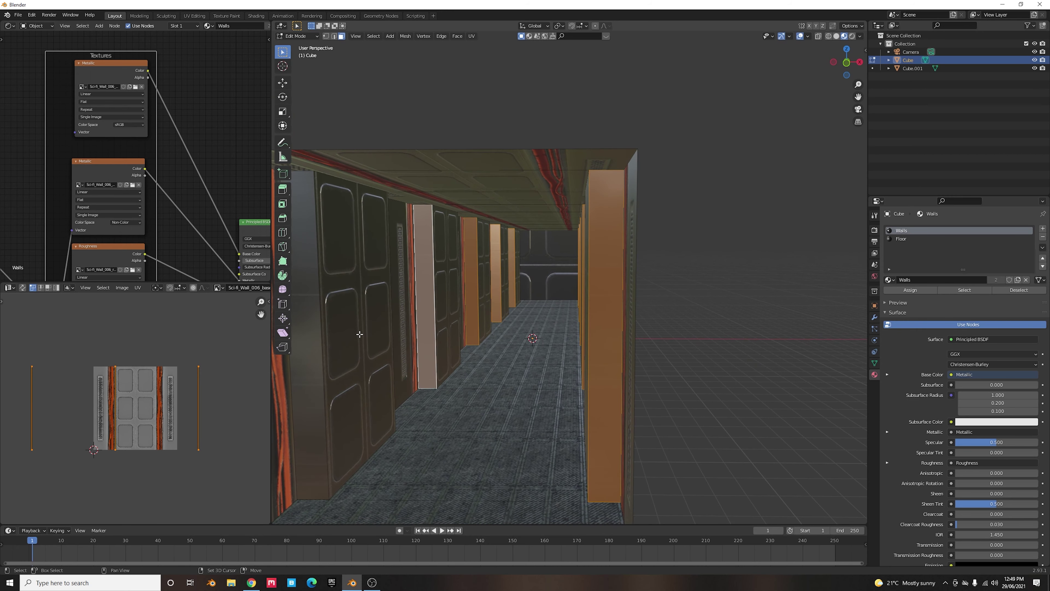
middle_click_drag(486, 336, 601, 329)
left_click(467, 343, "shift")
scroll(521, 397, "down", 6)
scroll(585, 305, "up", 4)
scroll(603, 323, "up", 6)
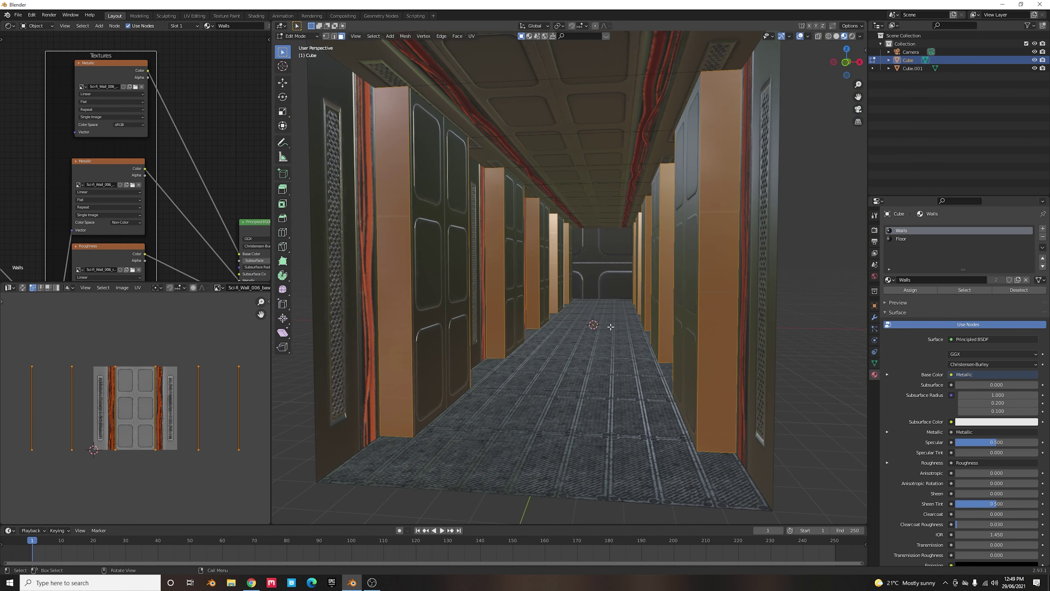
key("u")
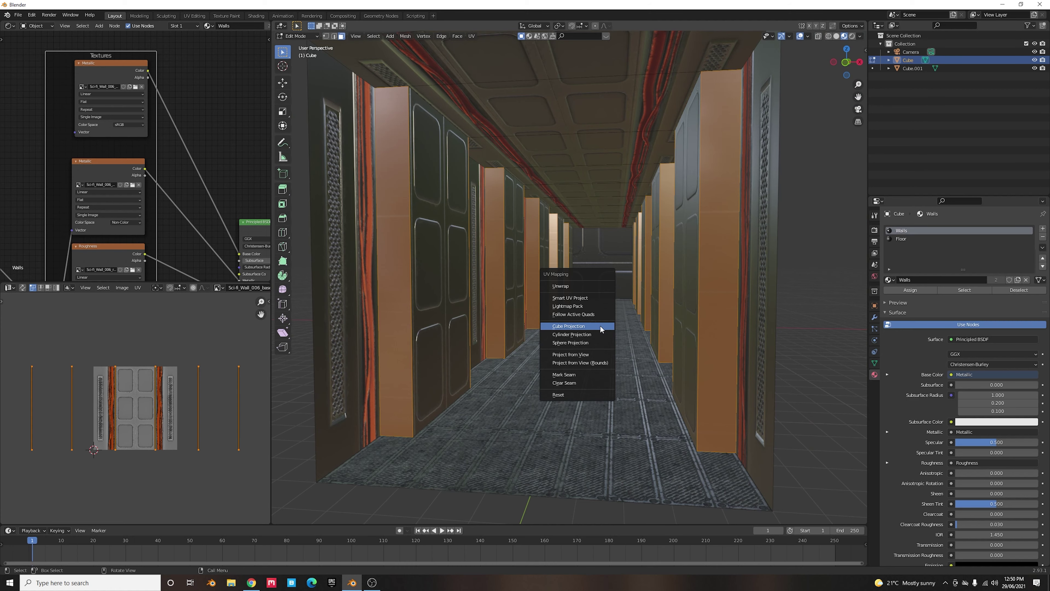
- Cube-project the UVs of the selected pillar side faces
left_click(600, 329)
scroll(200, 377, "up", 4)
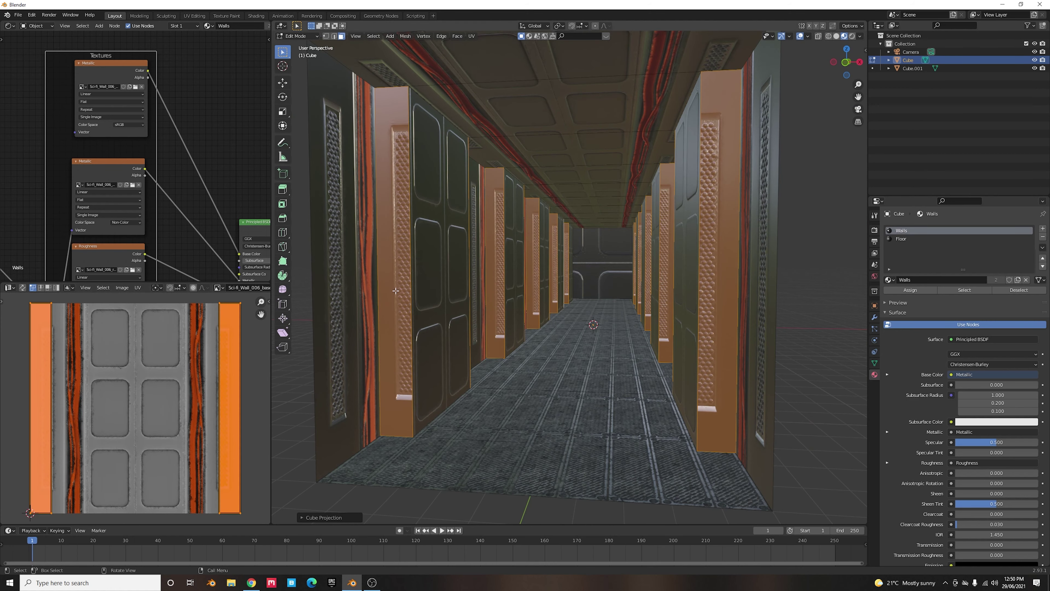
scroll(395, 291, "down", 5)
scroll(496, 319, "up", 5)
- Slide the right-hand UV strip along X onto the wall texture's grille strip
left_click_drag(209, 296, 257, 527)
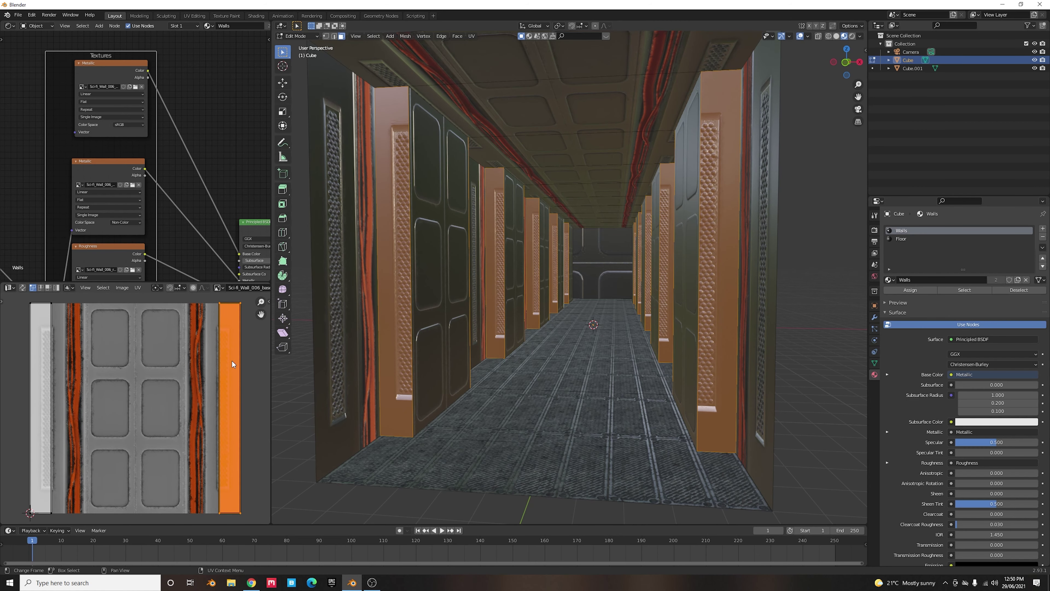
key("g")
key("x")
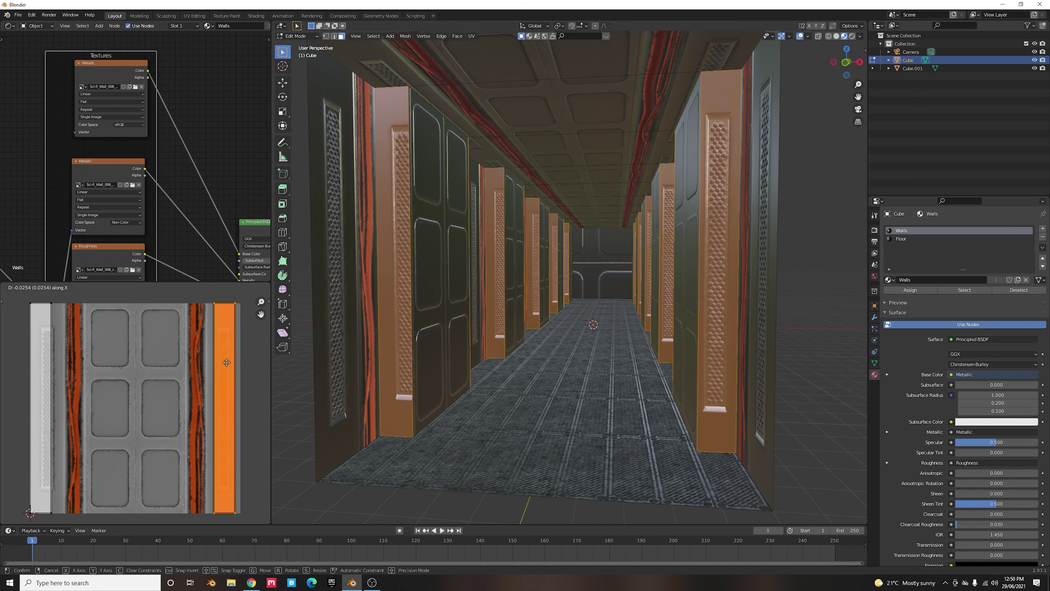
left_click(226, 362)
scroll(91, 350, "down", 1)
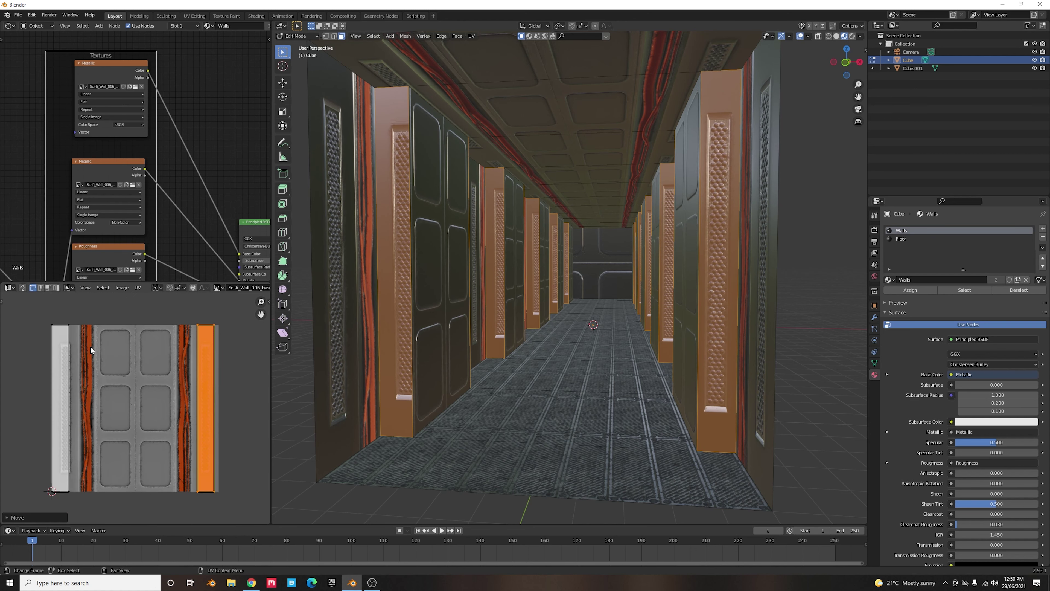
- Slide the left-hand UV strip along X onto the grille, then return to Object Mode
left_click_drag(27, 320, 92, 488)
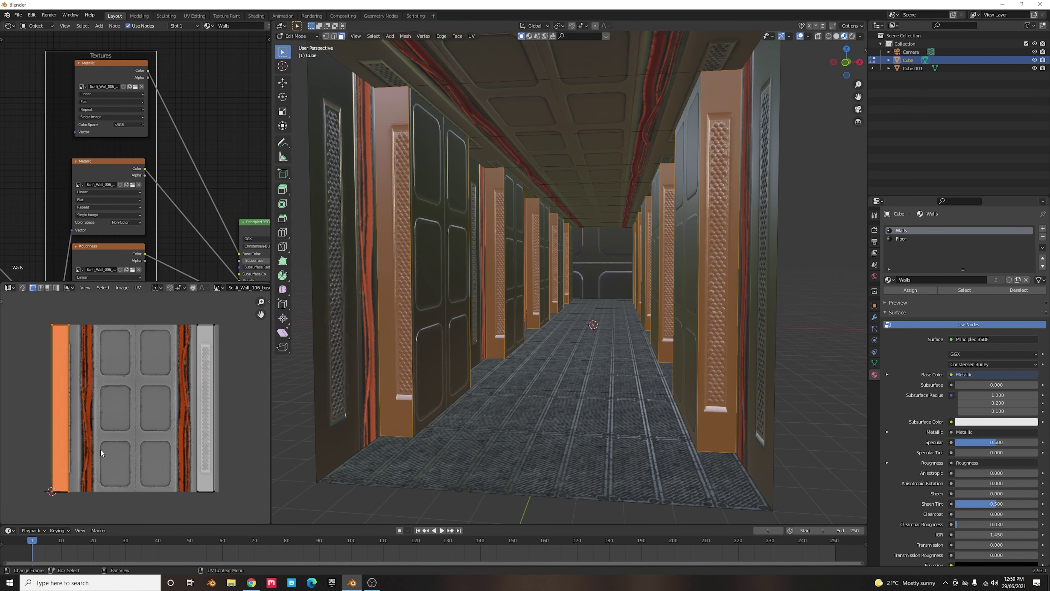
key("g")
key("x")
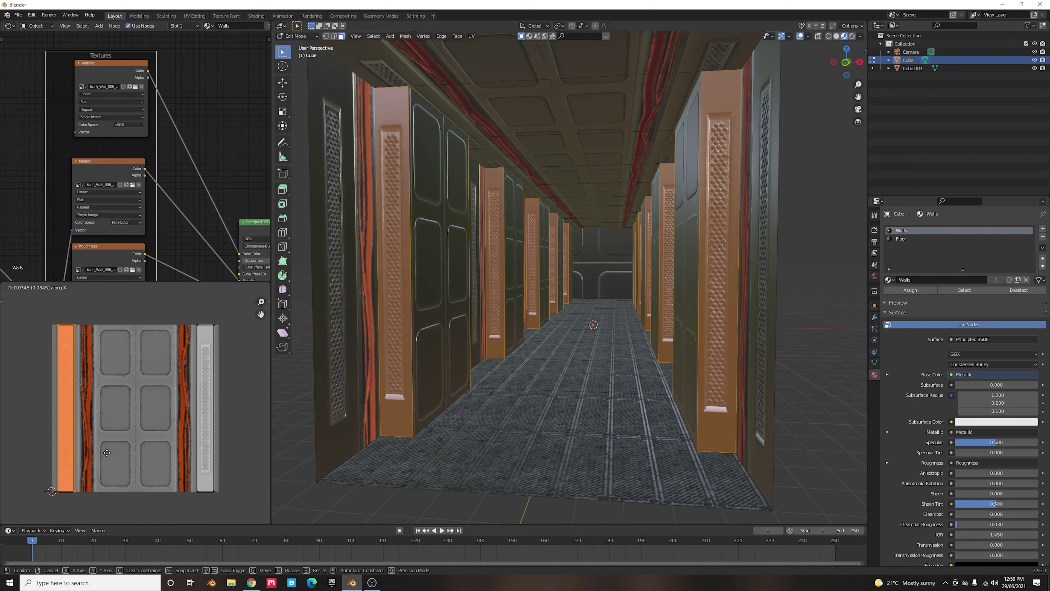
left_click(108, 453)
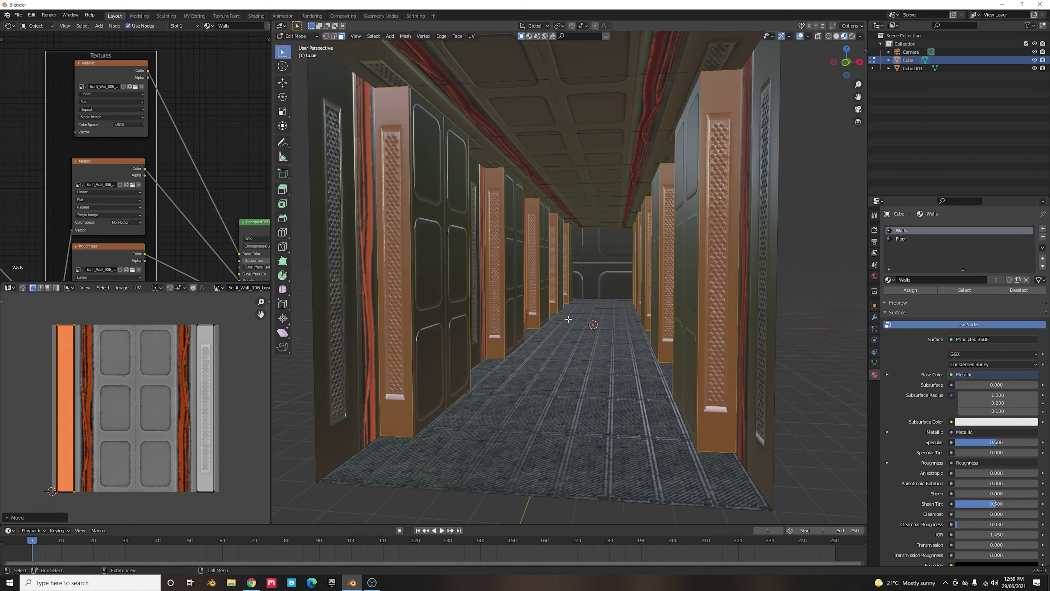
middle_click_drag(568, 318, 605, 348)
key("Tab")
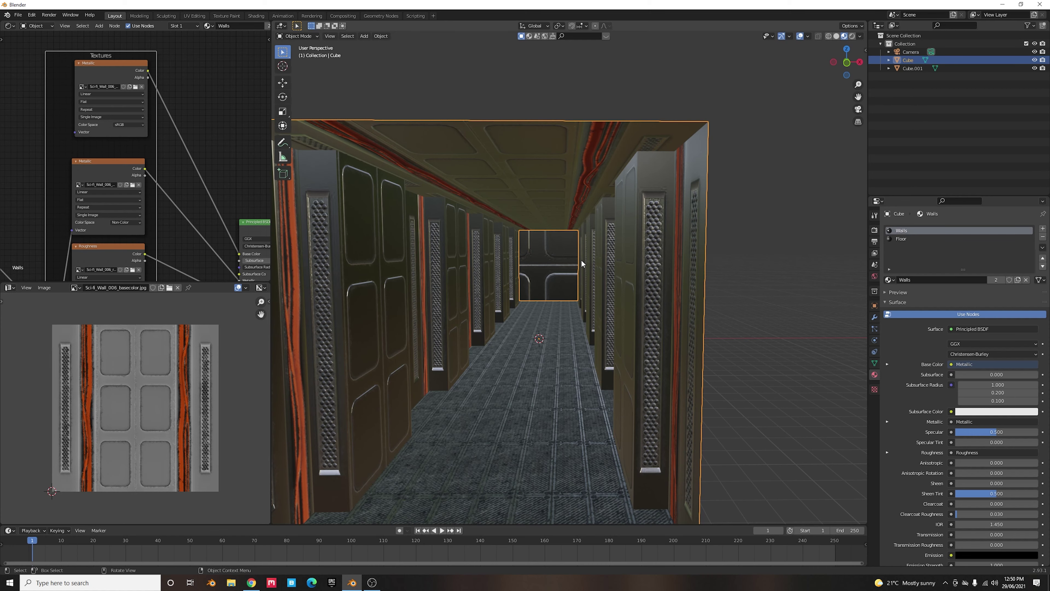
- In Edit Mode, add three loop cuts across the corridor's roof, each slid into place
middle_click_drag(581, 260, 581, 141)
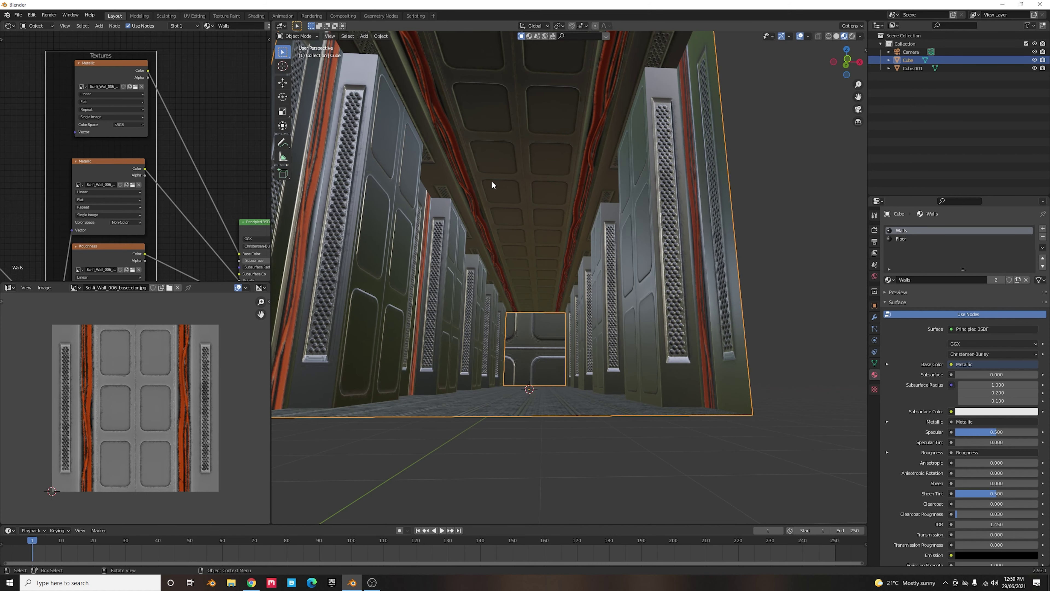
middle_click_drag(474, 223, 552, 248)
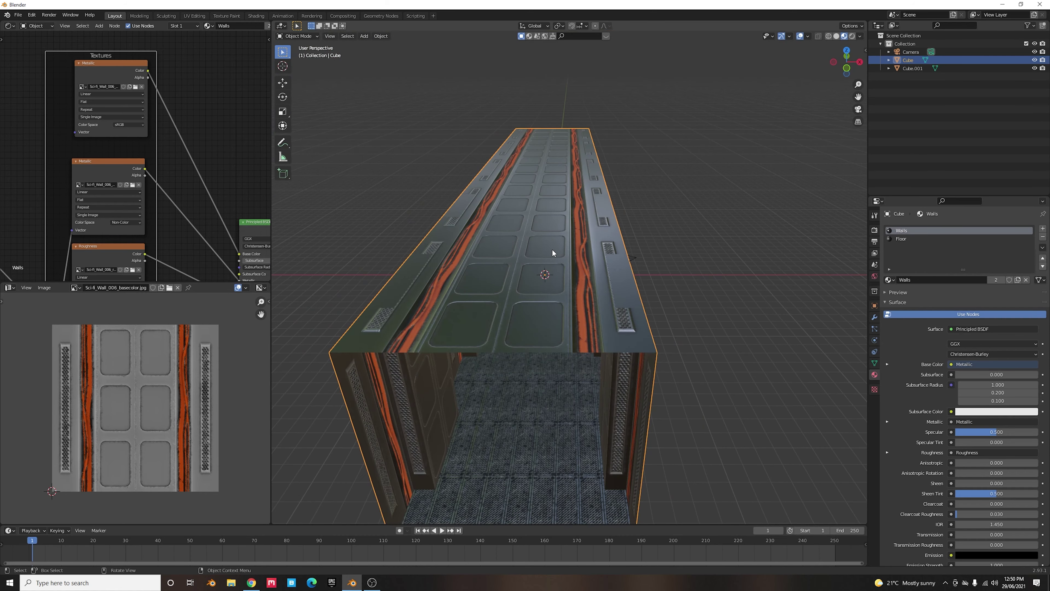
key("Tab")
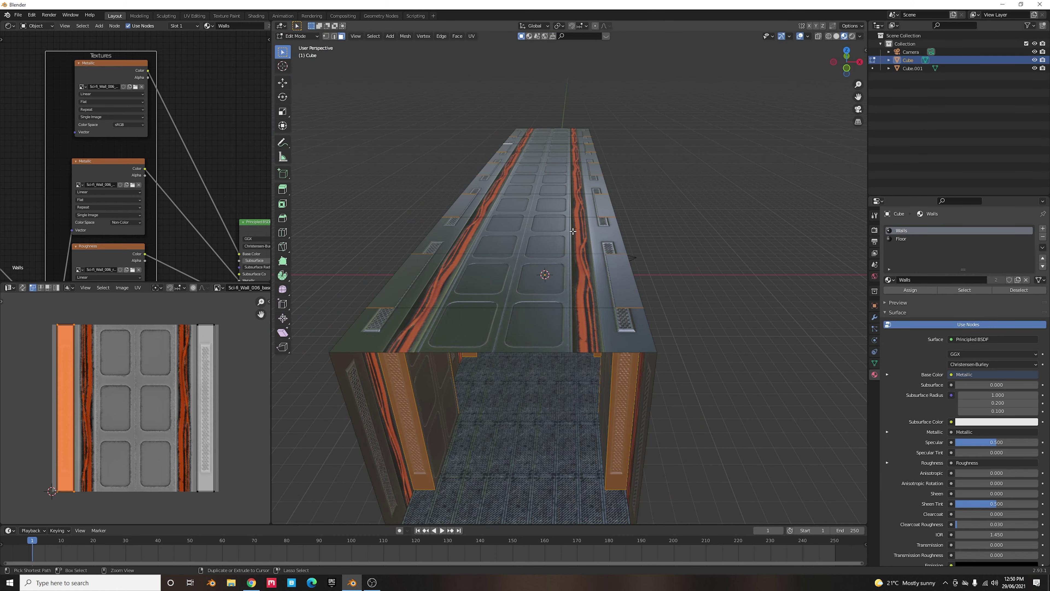
key("ctrl+r")
left_click(549, 196)
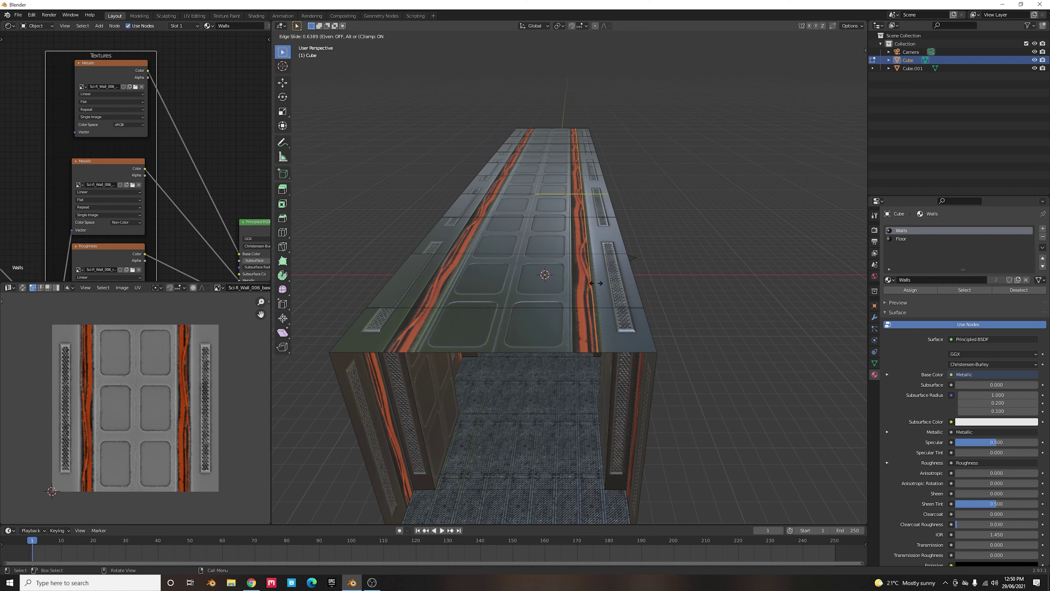
left_click(599, 284)
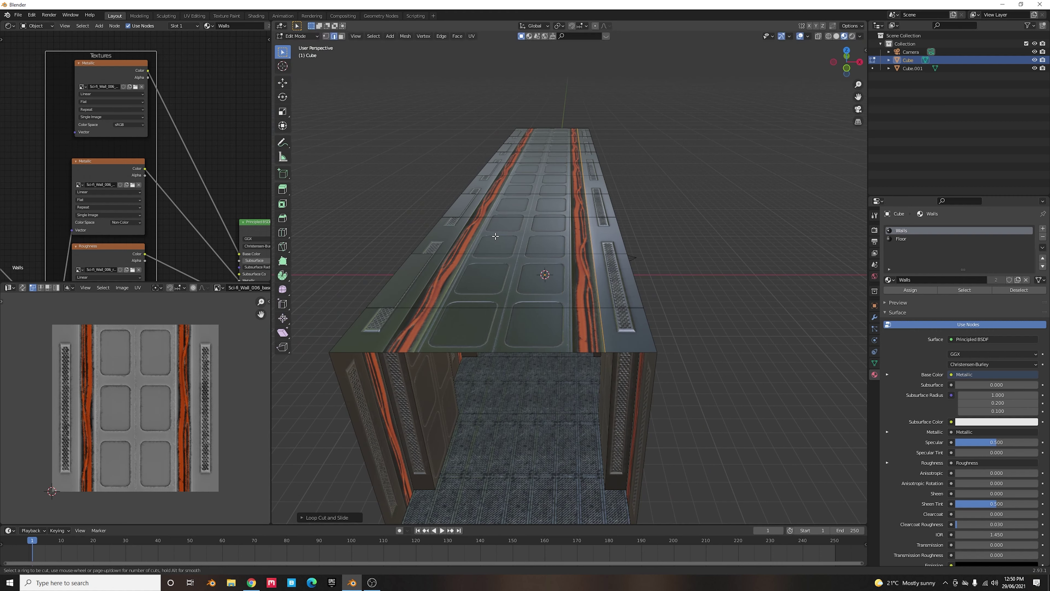
key("ctrl+r")
left_click(501, 210)
left_click(513, 200)
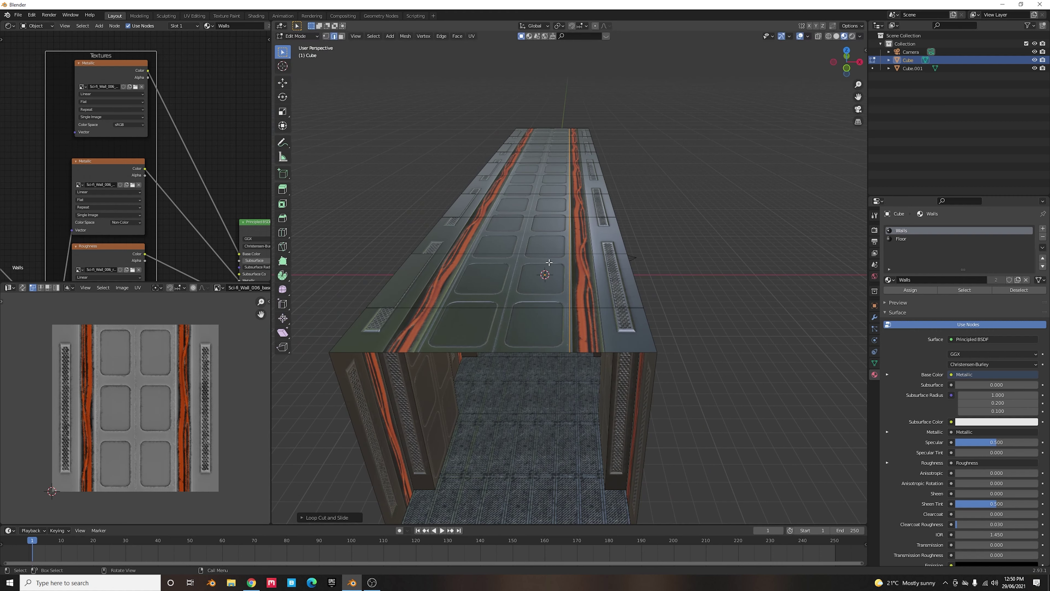
key("ctrl+r")
left_click(512, 200)
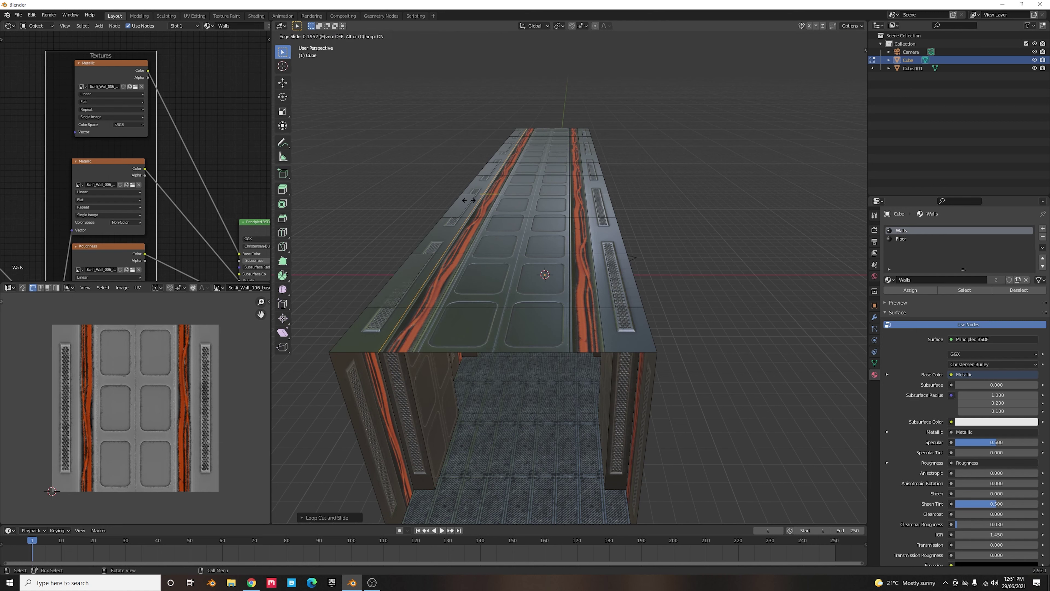
left_click(459, 199)
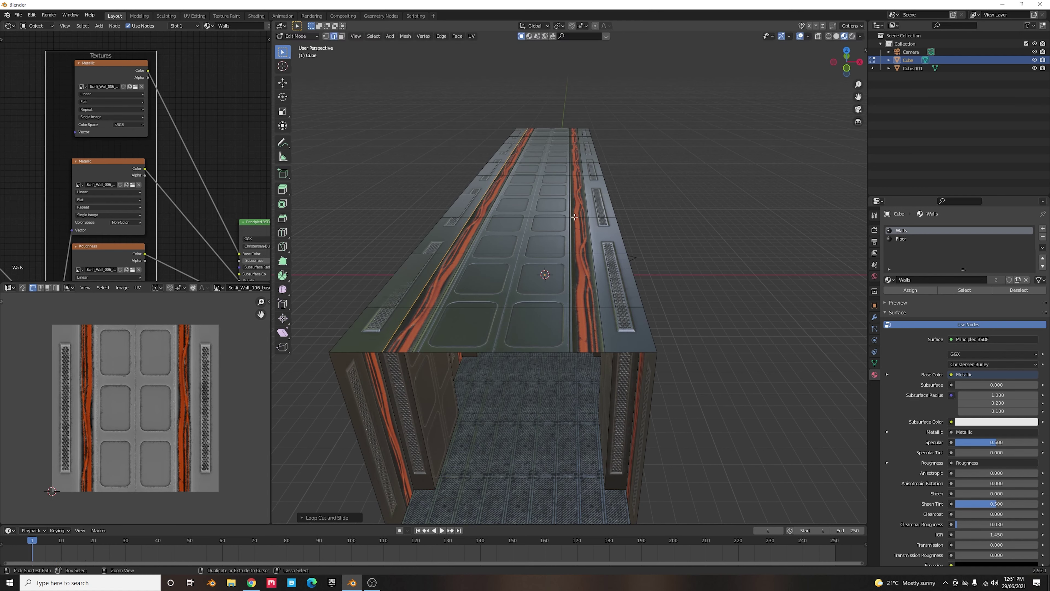
- Add two loop cuts beside the right orange stripe and two beside the left one
key("ctrl+r")
left_click(582, 221)
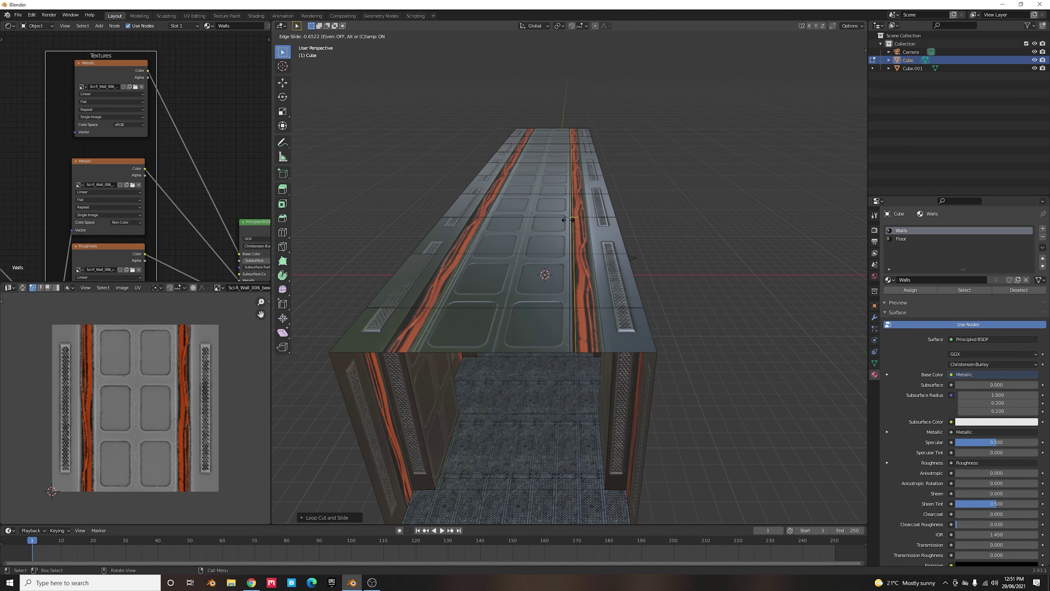
left_click(567, 220)
key("ctrl+r")
left_click(578, 220)
left_click(585, 223)
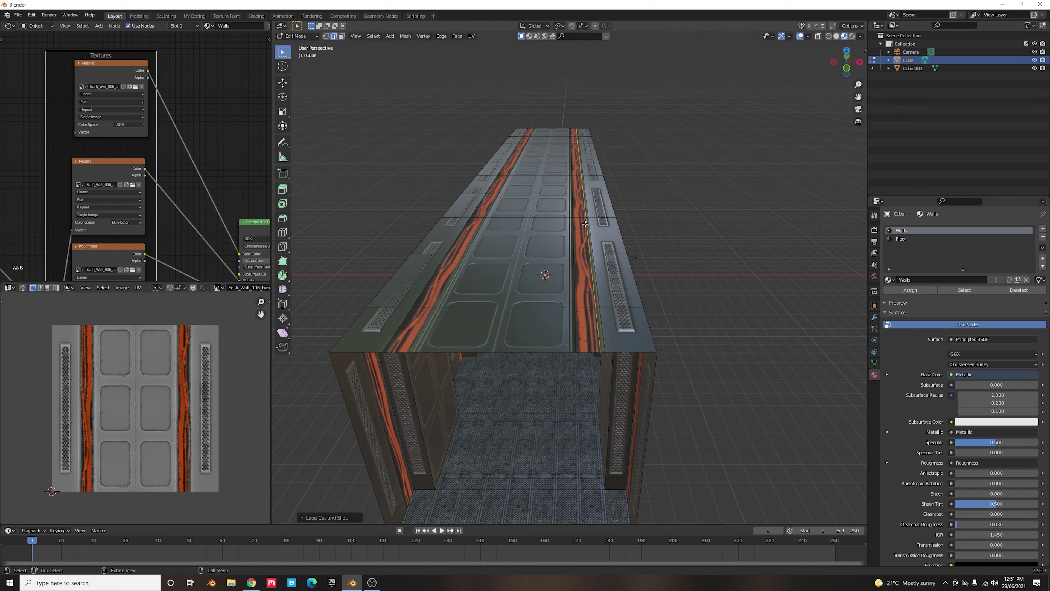
key("ctrl+r")
left_click(452, 267)
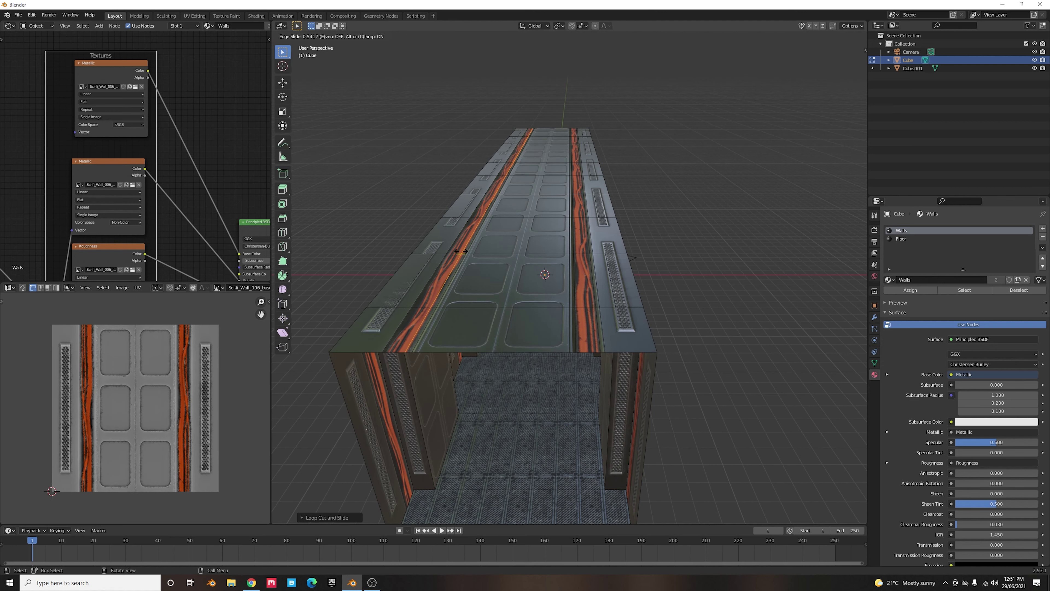
left_click(462, 251)
key("ctrl+r")
left_click(455, 253)
left_click(449, 254)
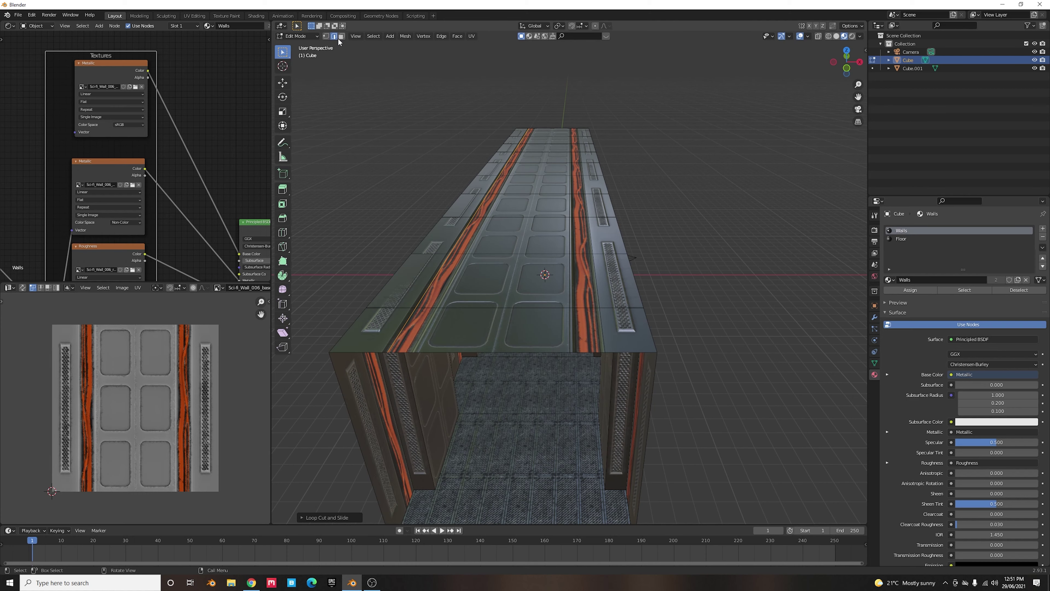
- Face-select the top and wall stripe face loops, then add a third material slot to the cube
left_click(341, 37)
scroll(582, 244, "up", 4)
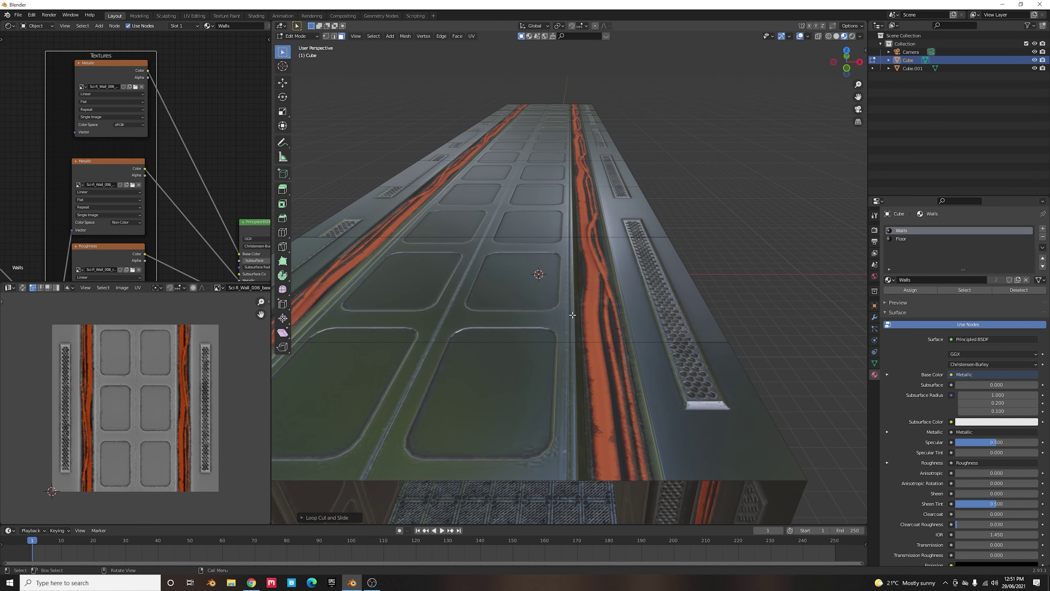
middle_click_drag(572, 315, 554, 287)
left_click(550, 275, "alt")
left_click(548, 286, "alt+shift")
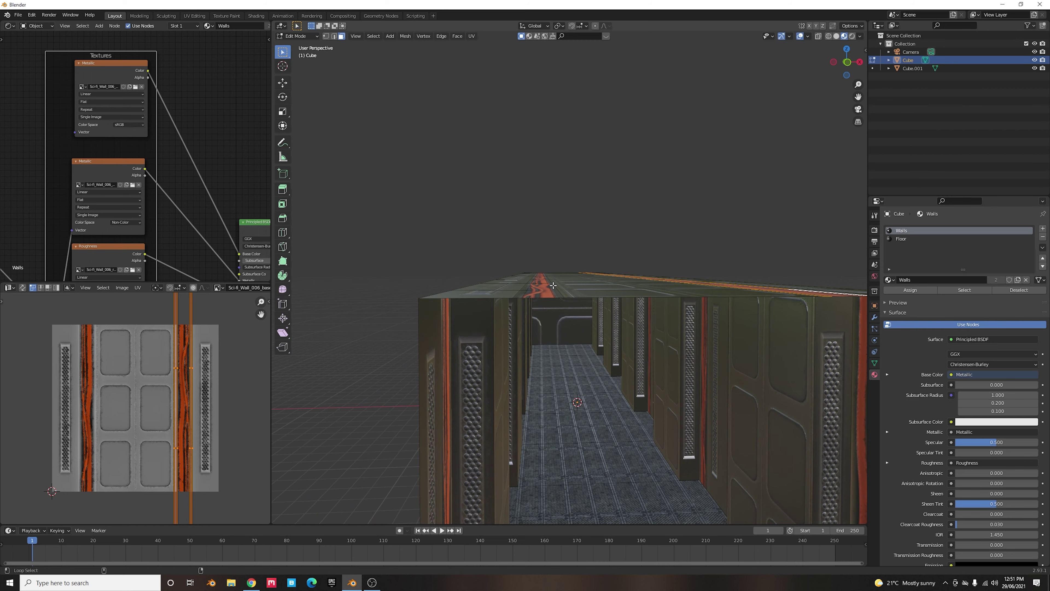
left_click(554, 287, "alt")
key("ctrl+z")
middle_click_drag(551, 284, 558, 352)
left_click(547, 279, "alt+shift")
scroll(547, 280, "down", 4)
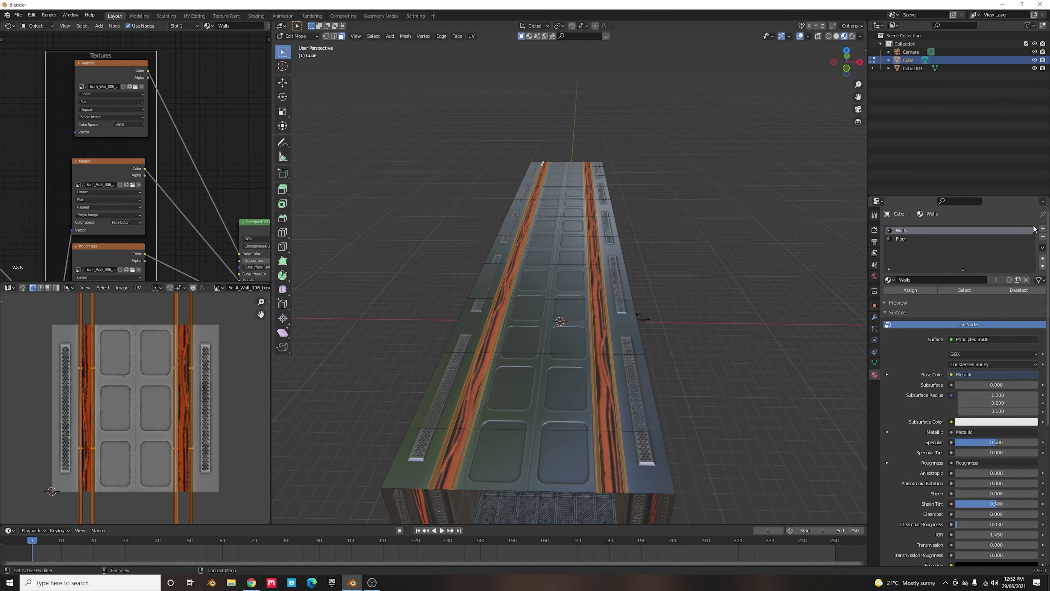
left_click(1043, 230)
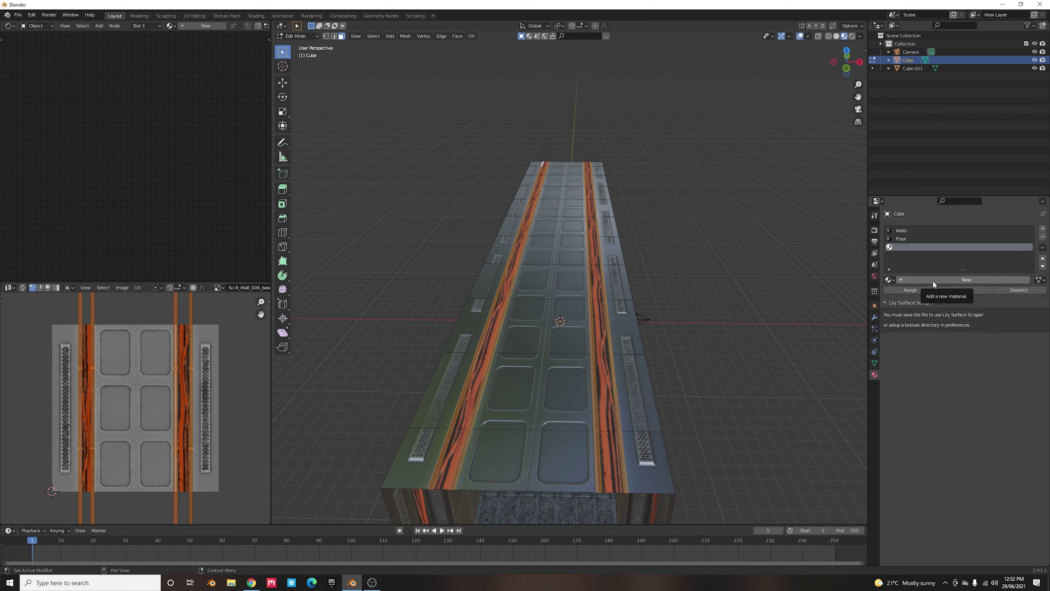
- Create a new material with white emission at strength 10 and assign it to the stripe faces
left_click(933, 280)
scroll(934, 393, "down", 5)
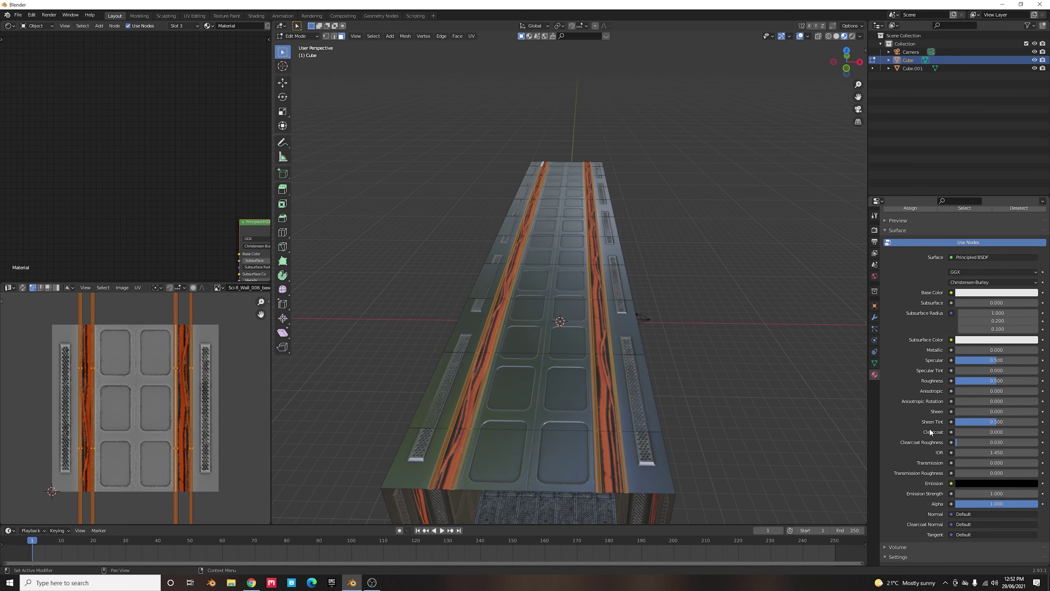
left_click(986, 483)
left_click_drag(1030, 405, 1031, 366)
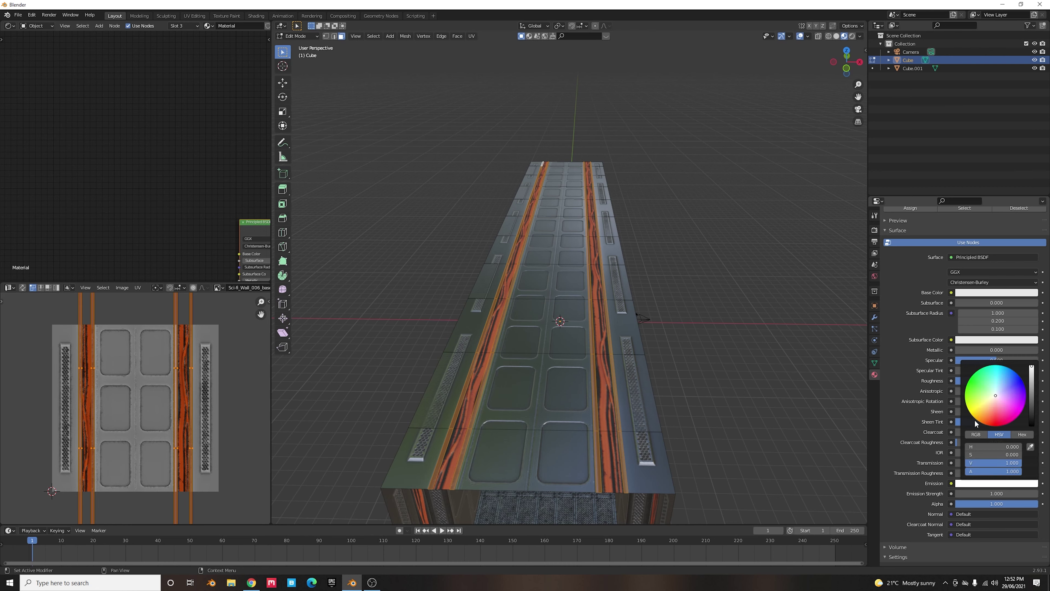
double_click(980, 493)
key("Return")
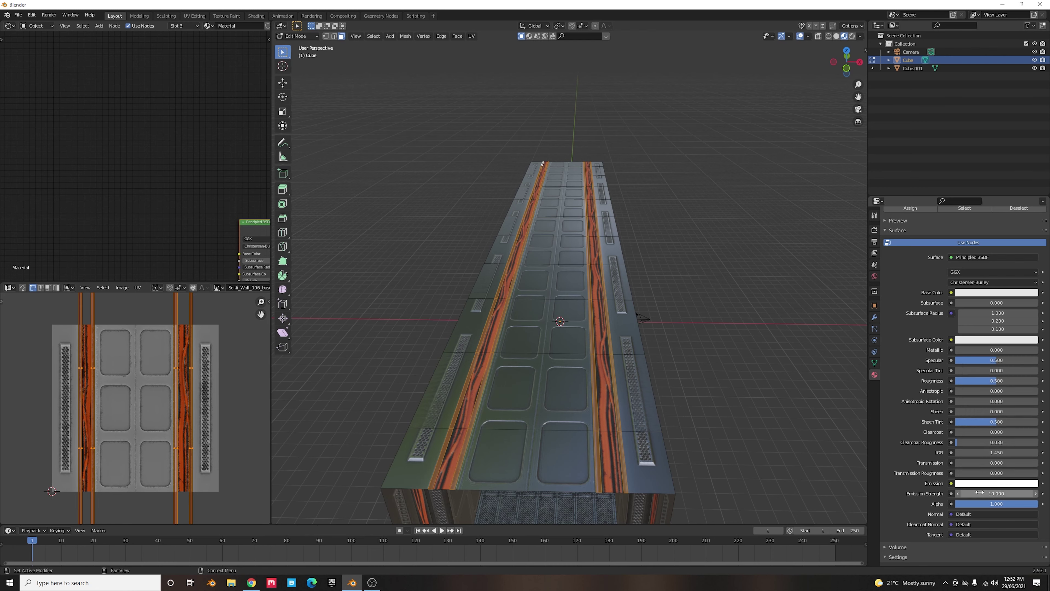
scroll(913, 316, "up", 5)
left_click(915, 291)
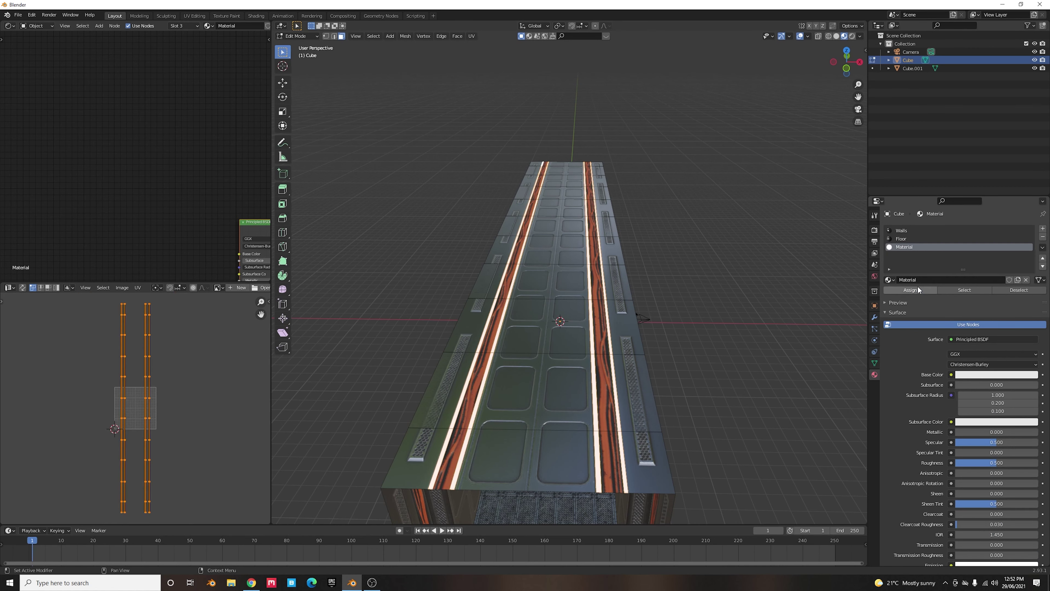
- Rename the glowing material to 'Lights' and return to Object Mode
double_click(921, 280)
type("Ligh")
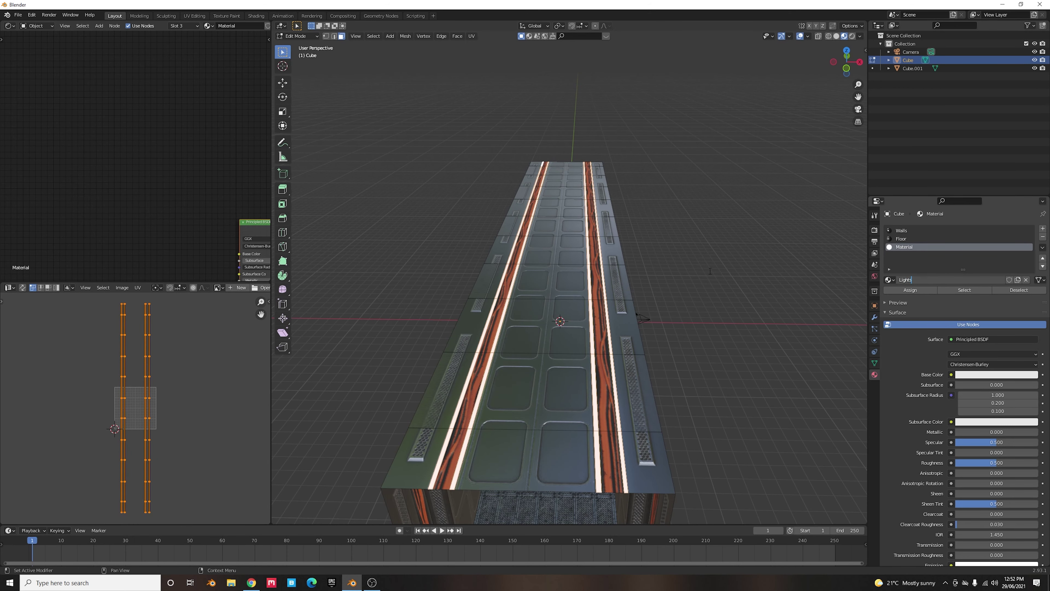
type("ts")
key("Return")
key("Tab")
middle_click_drag(695, 343, 675, 298)
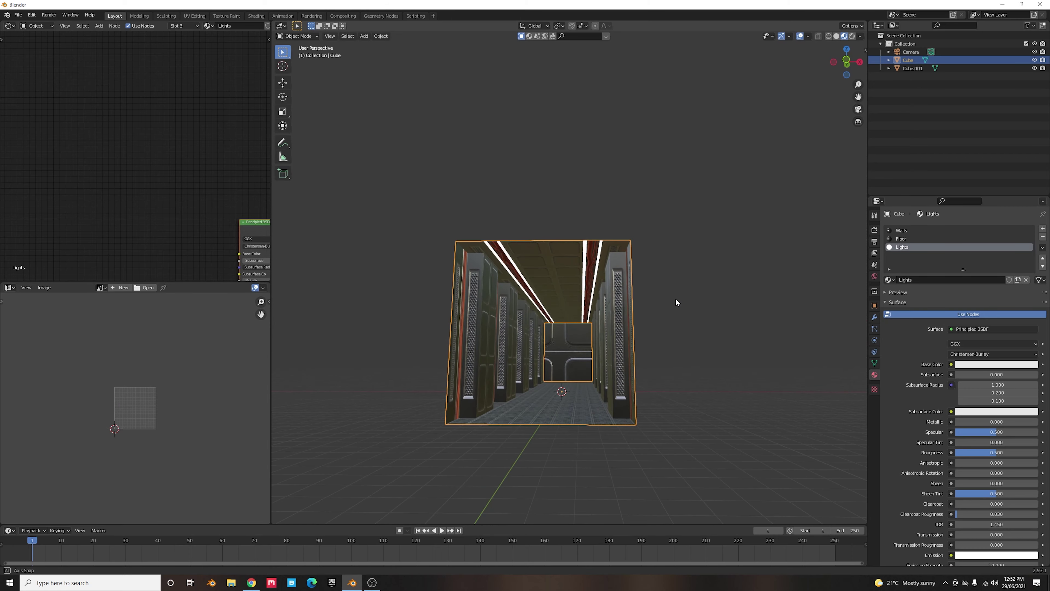
- Select the end box Cube.001, frame it close-up, and enter Edit Mode
scroll(603, 367, "up", 3)
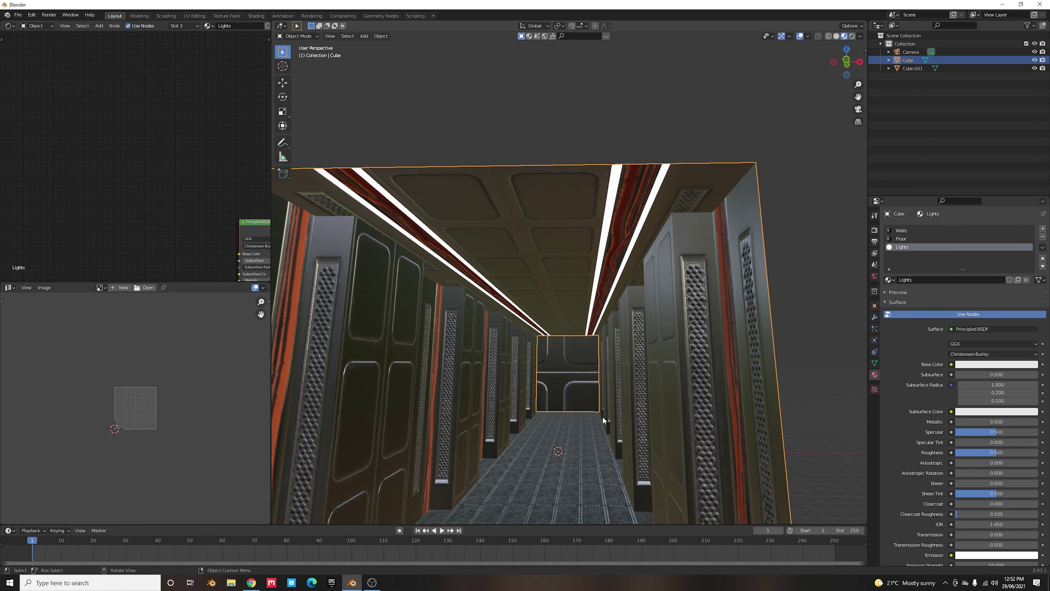
scroll(602, 416, "up", 4)
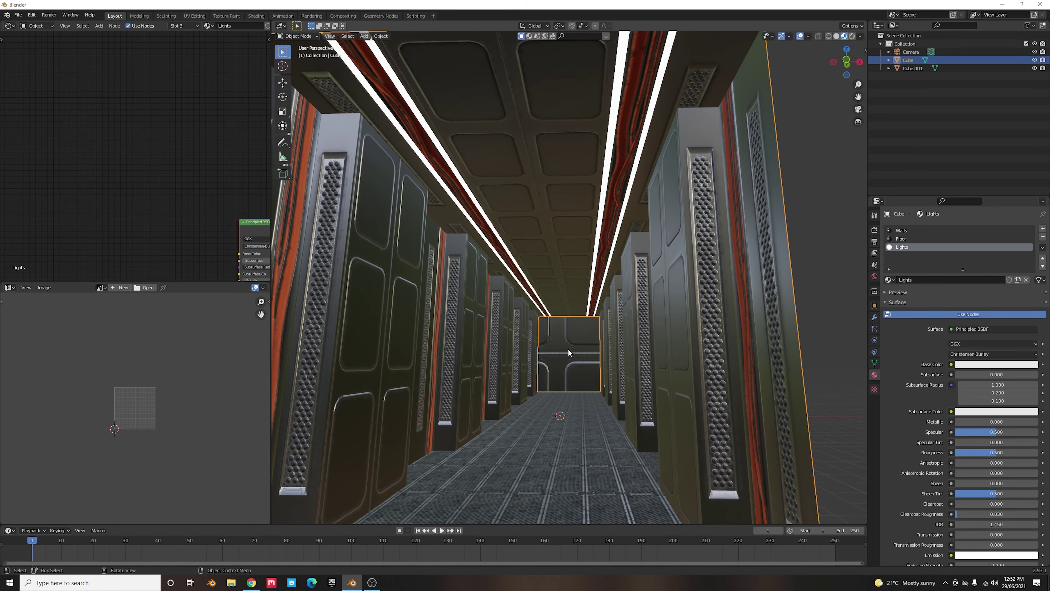
left_click(569, 347)
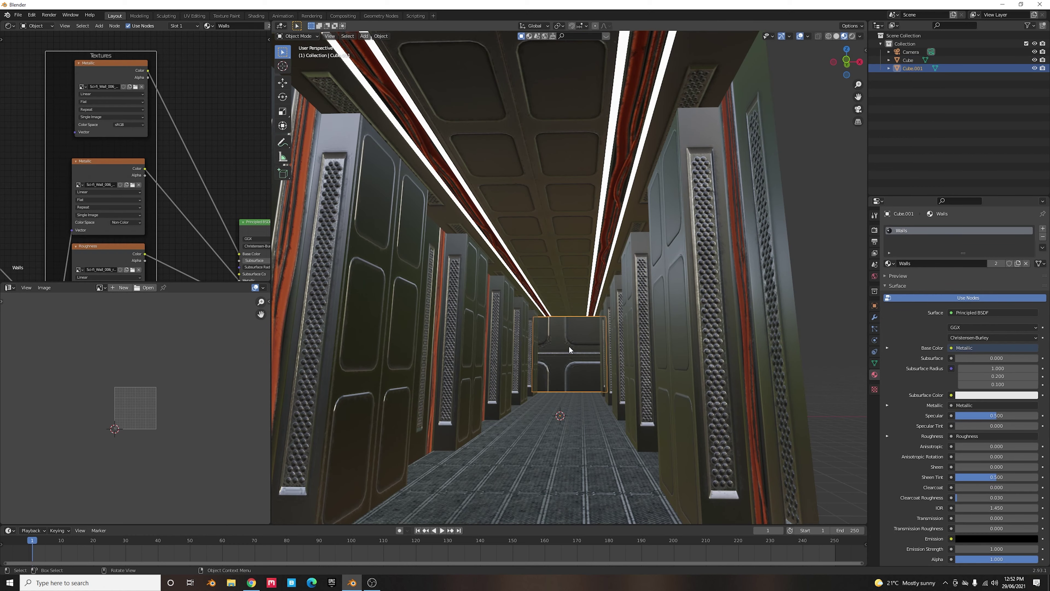
key("KP_Decimal")
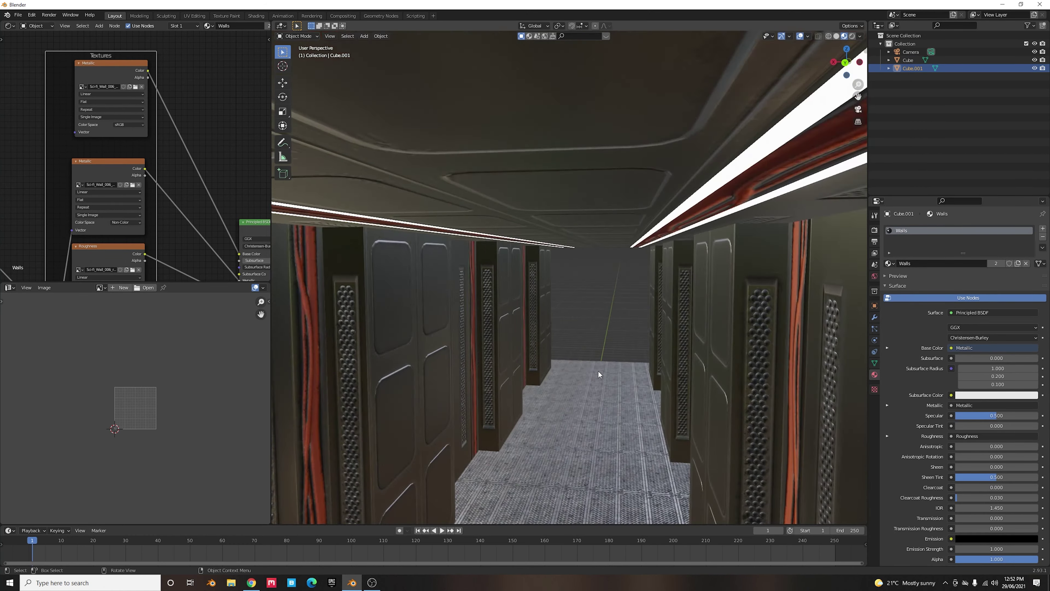
key("Tab")
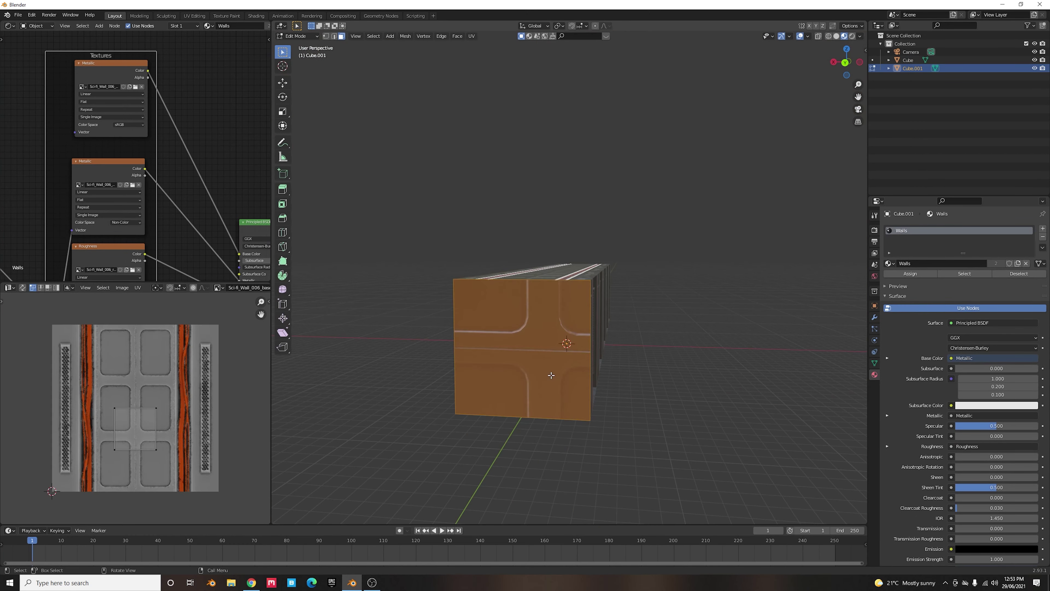
- Cube-project the end box's UVs so each face shows a full wall panel, then leave Edit Mode
key("u")
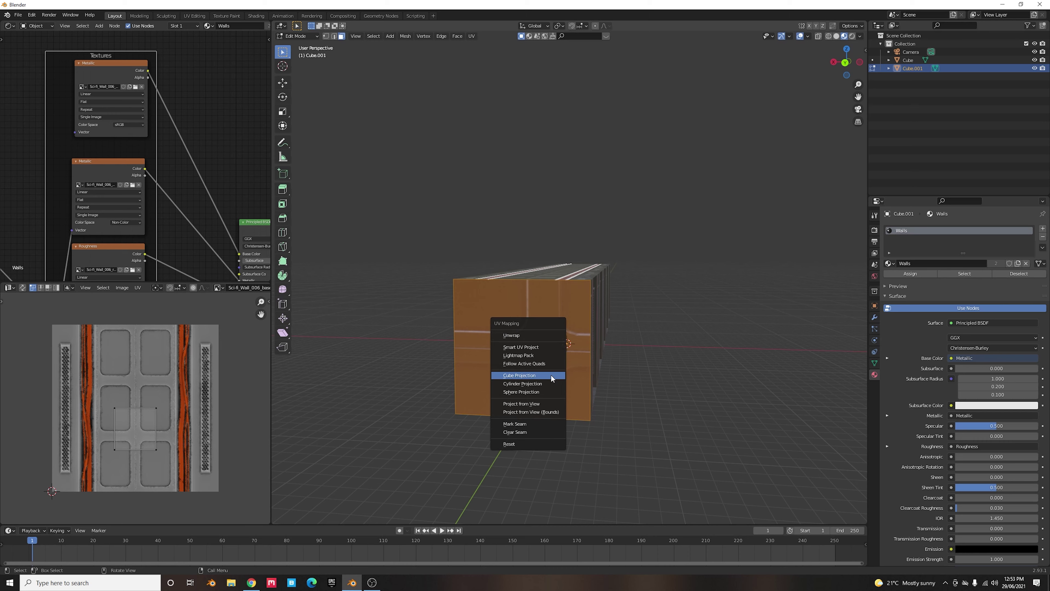
left_click(551, 375)
scroll(550, 374, "up", 5)
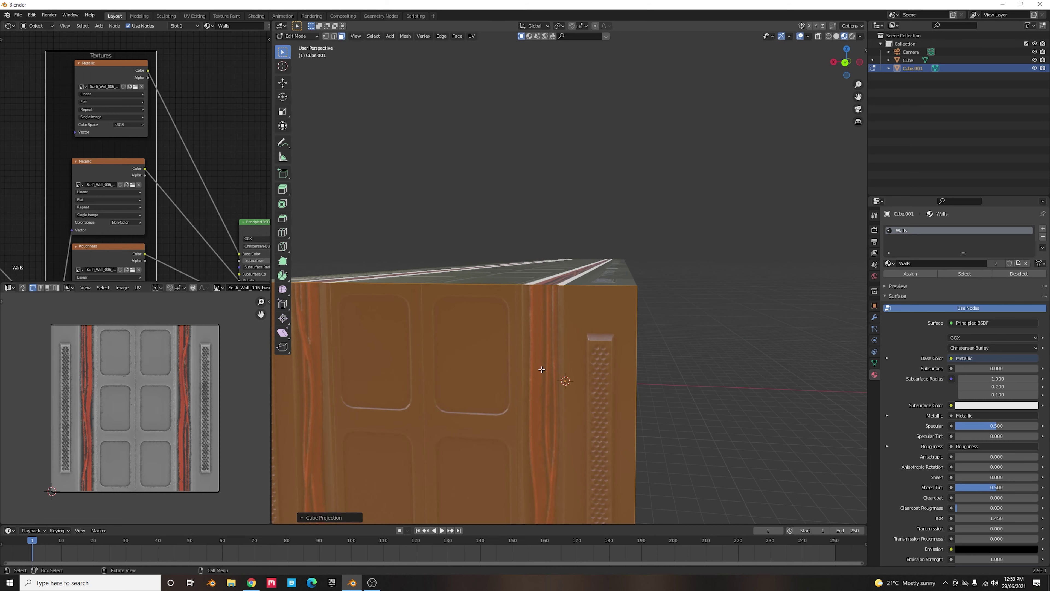
scroll(542, 369, "down", 5)
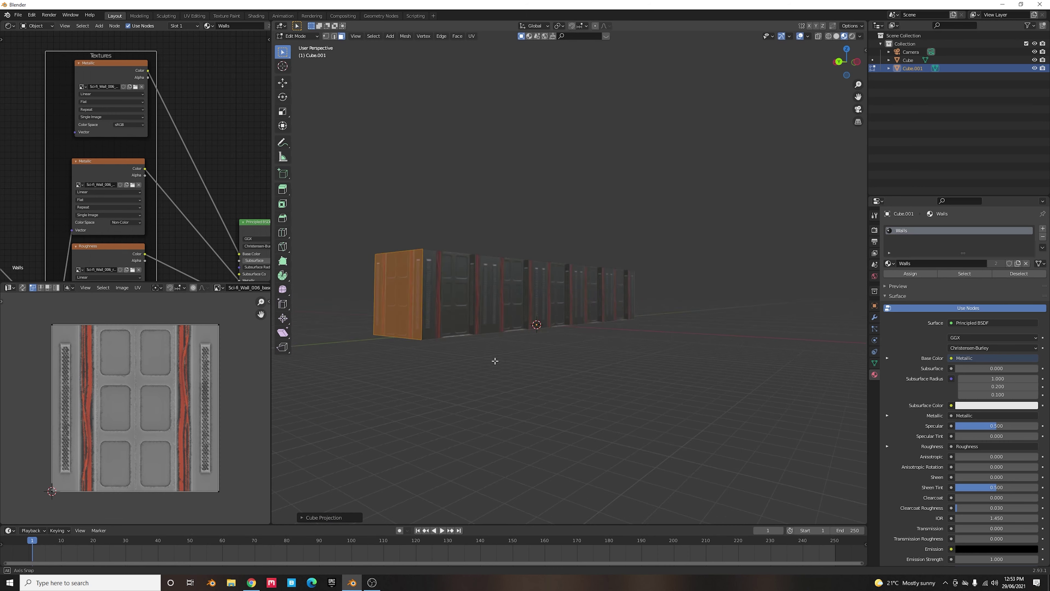
middle_click_drag(493, 361, 548, 357)
scroll(550, 349, "up", 3)
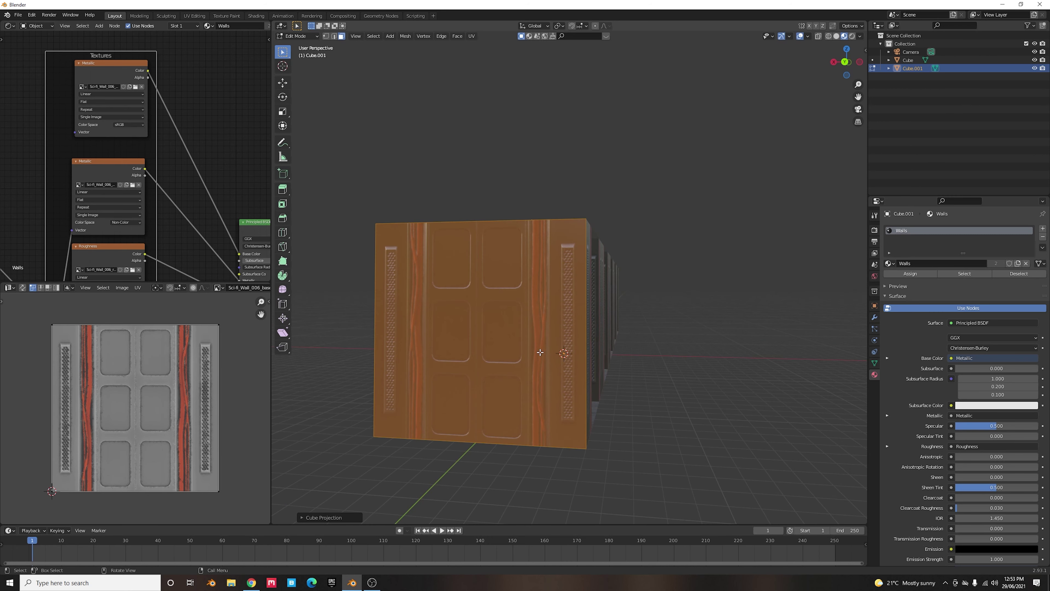
key("Tab")
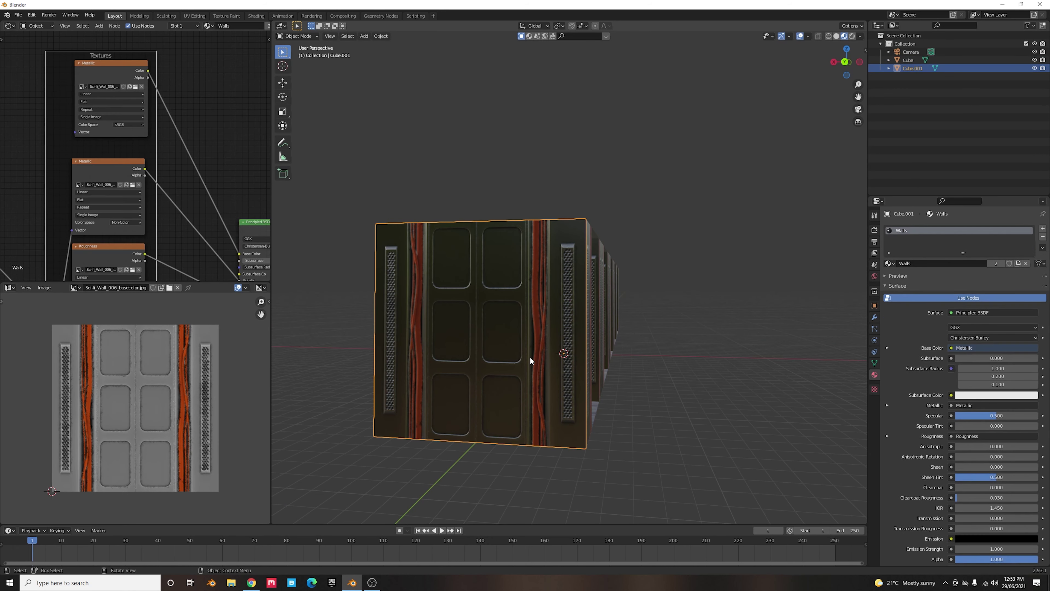
- Add a second material slot with a new material built from all Door_001 texture maps
left_click(1042, 227)
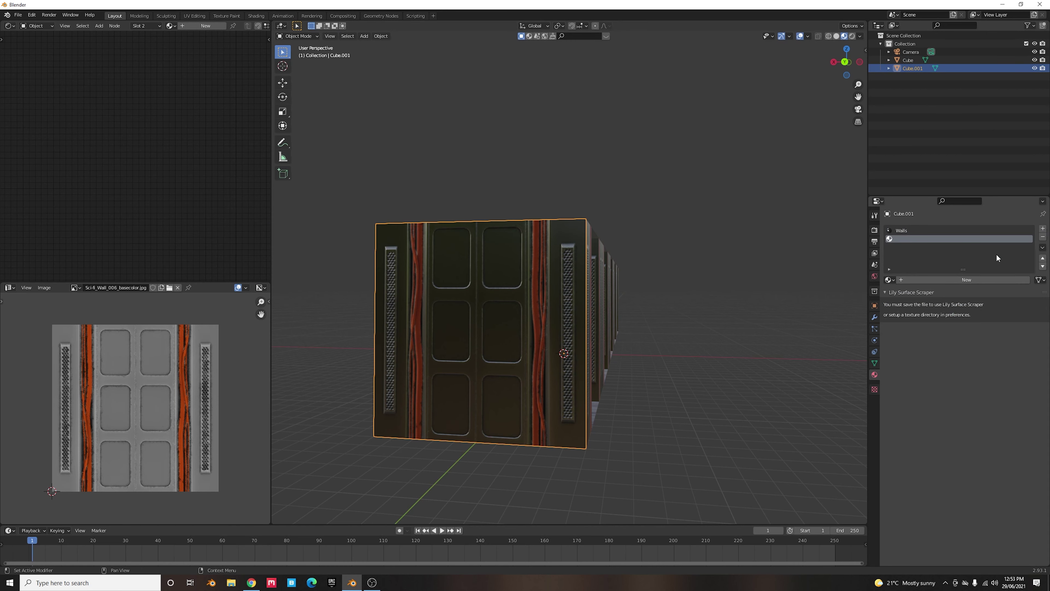
left_click(966, 280)
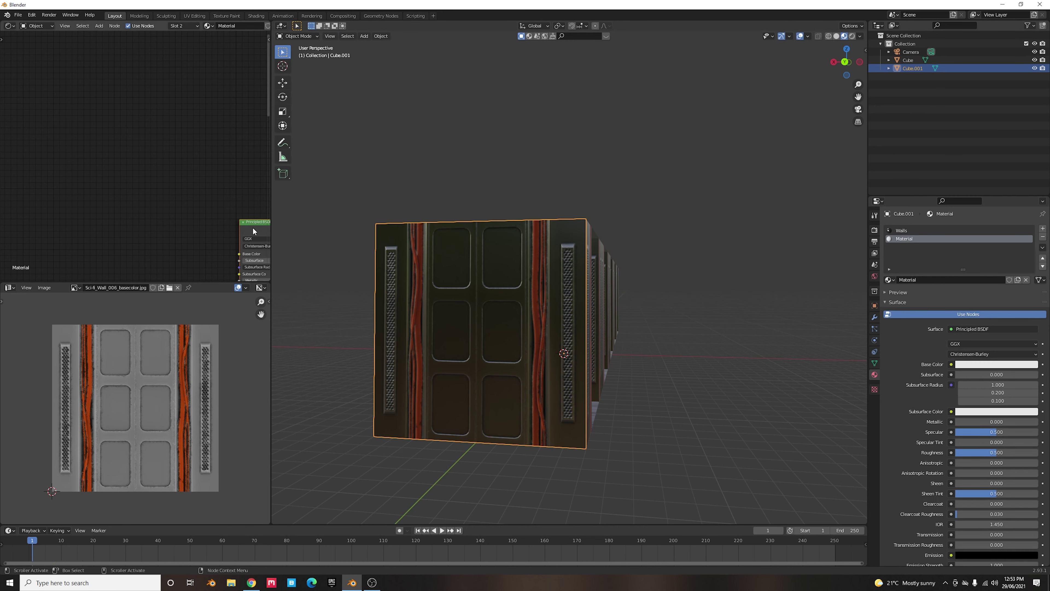
middle_click_drag(233, 210, 129, 117)
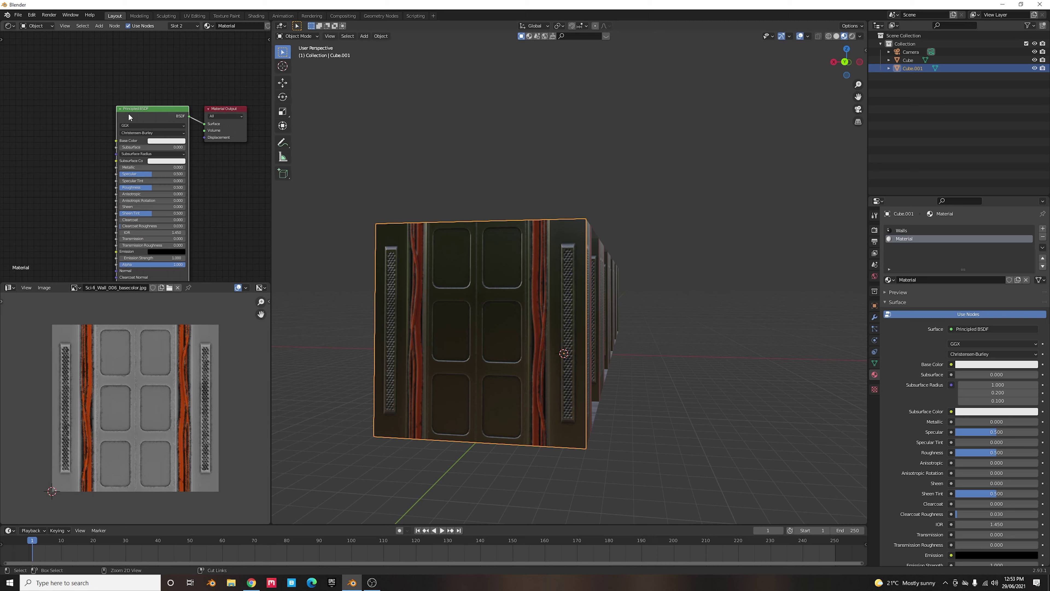
key("ctrl+shift+t")
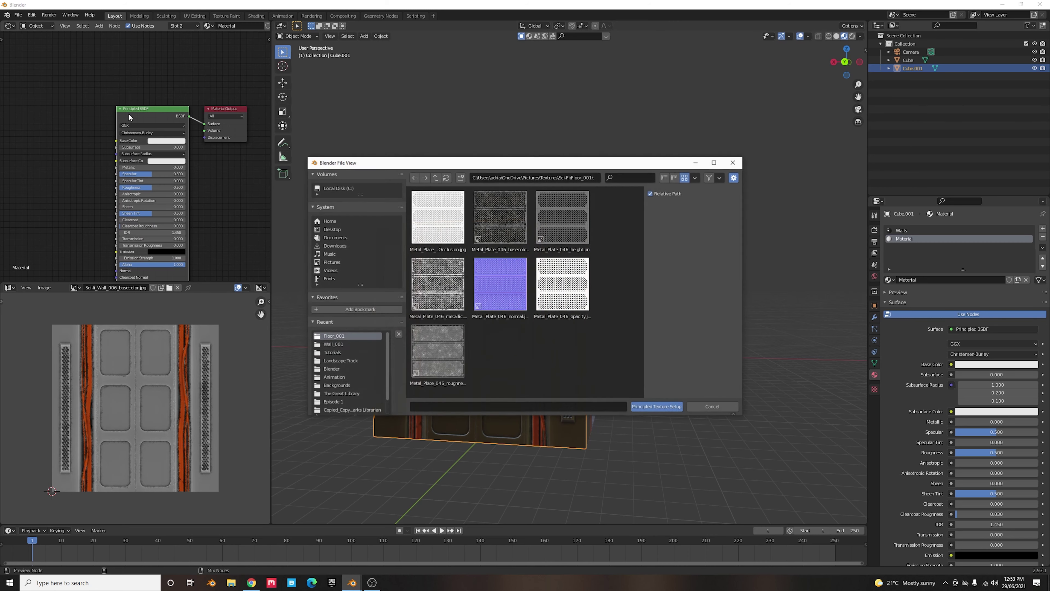
left_click(436, 177)
double_click(430, 227)
key("a")
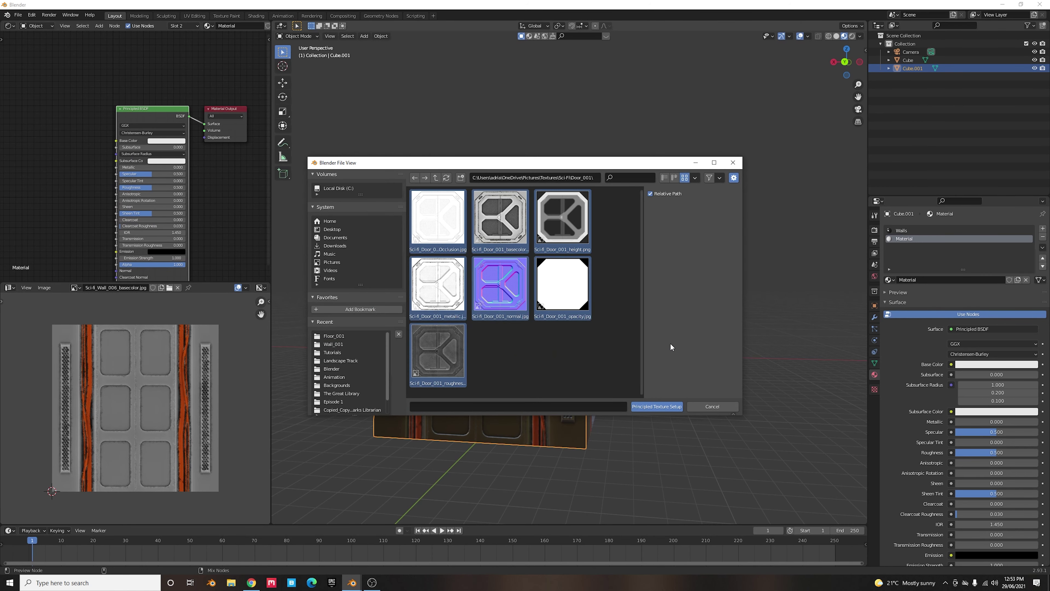
left_click(666, 407)
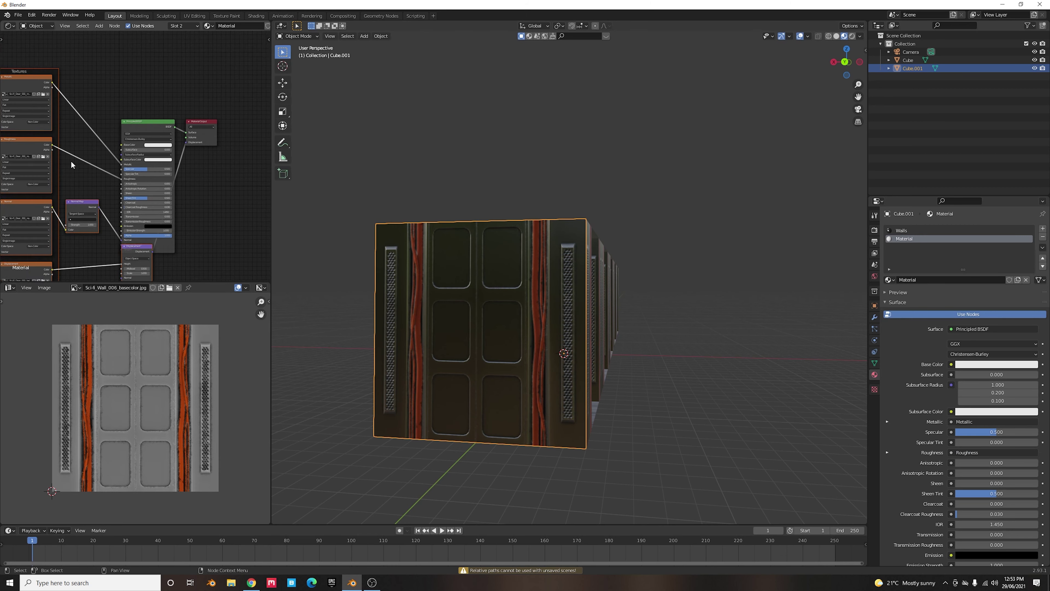
- Load the door basecolor image into the top texture node and link it to Base Color
middle_click_drag(71, 164, 134, 243)
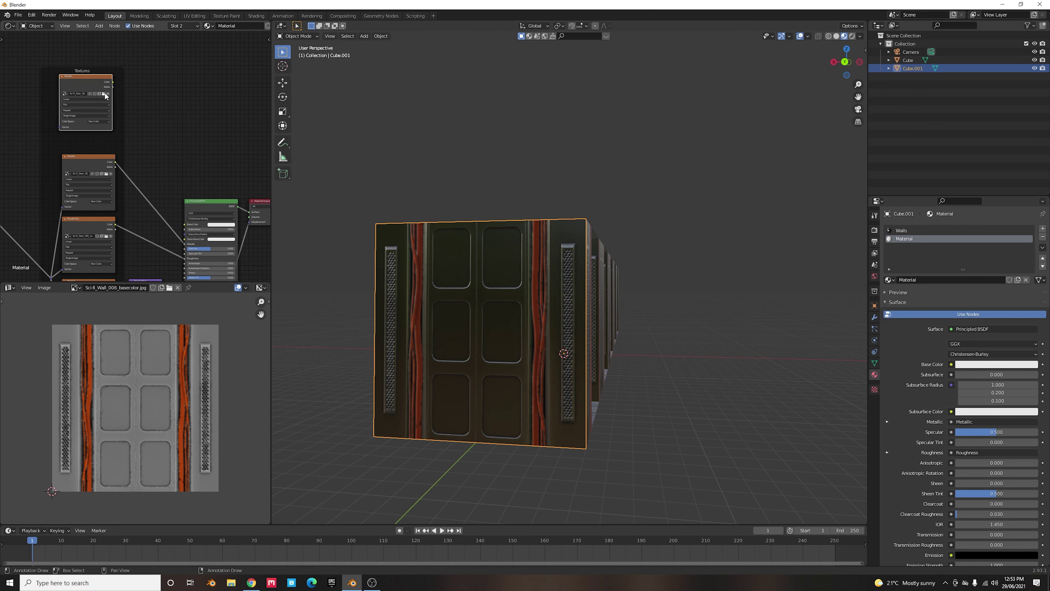
left_click(106, 95)
double_click(507, 220)
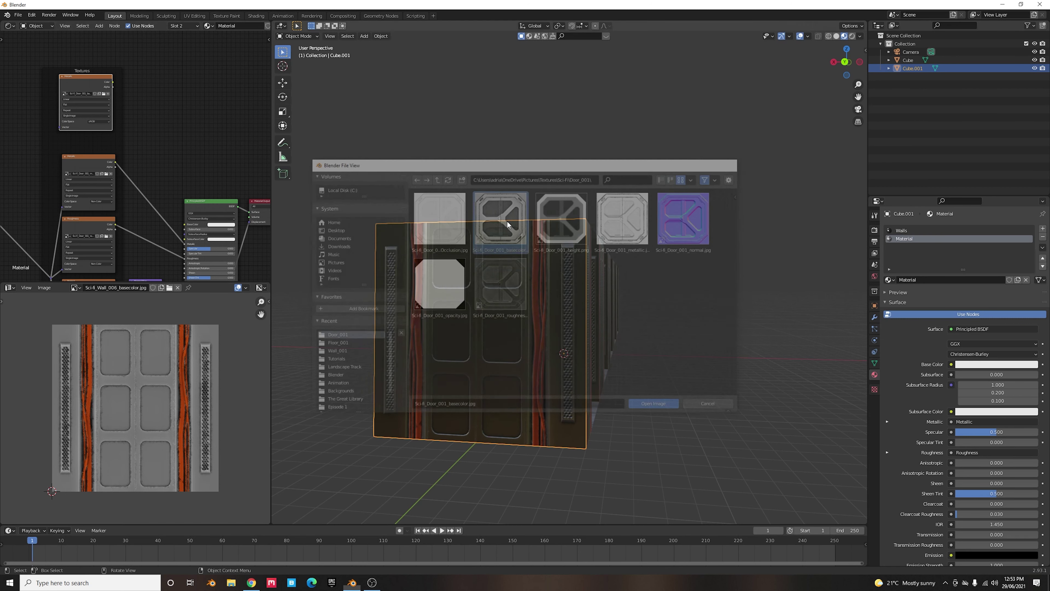
left_click_drag(112, 82, 185, 224)
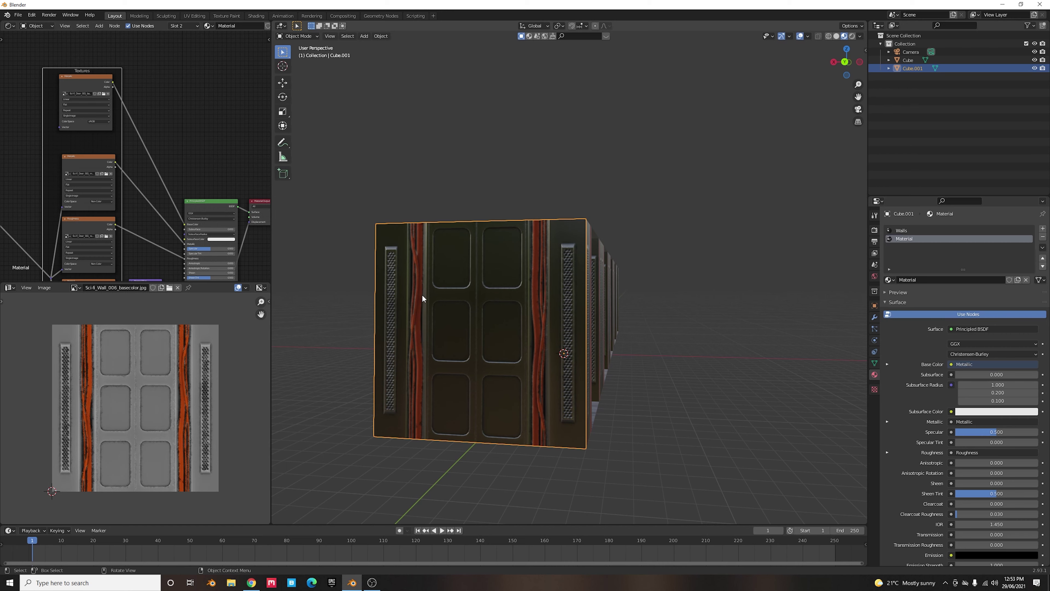
key("Tab")
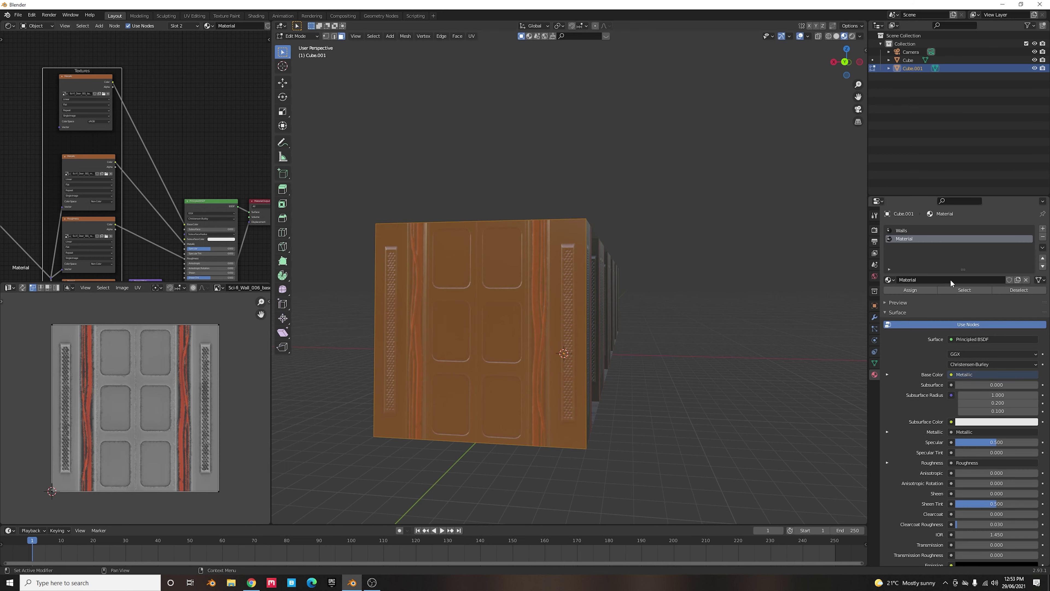
- Assign the new door material to the box faces and name it 'Door'
left_click(902, 290)
left_click(914, 280)
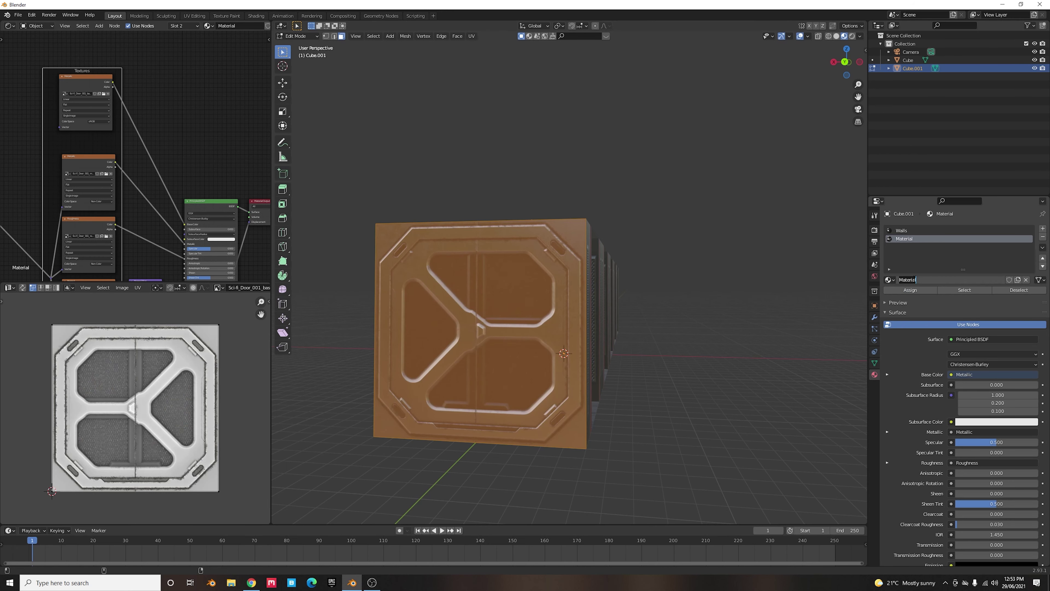
type("Door")
key("Return")
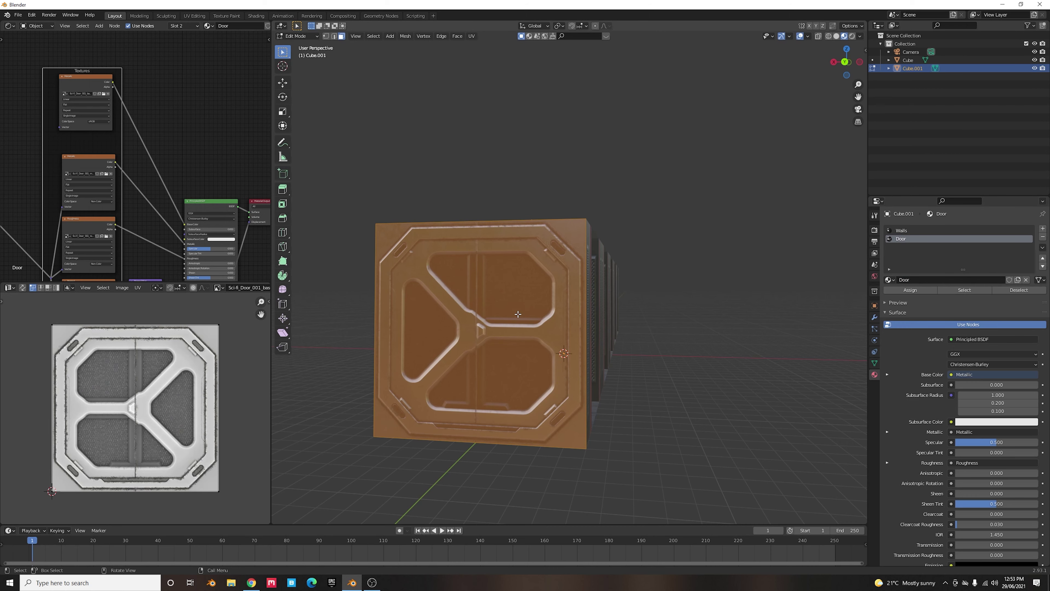
- Cut a centred edge loop down the middle of the door face
scroll(537, 241, "up", 3)
middle_click_drag(536, 240, 562, 248, "shift")
scroll(568, 241, "down", 4)
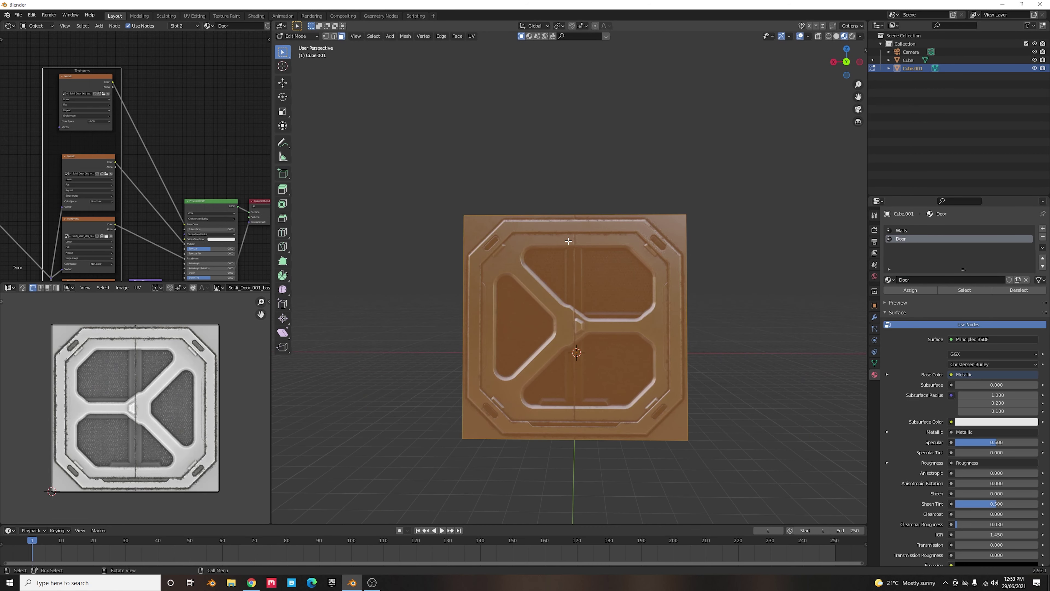
left_click(573, 321)
key("g")
key("g")
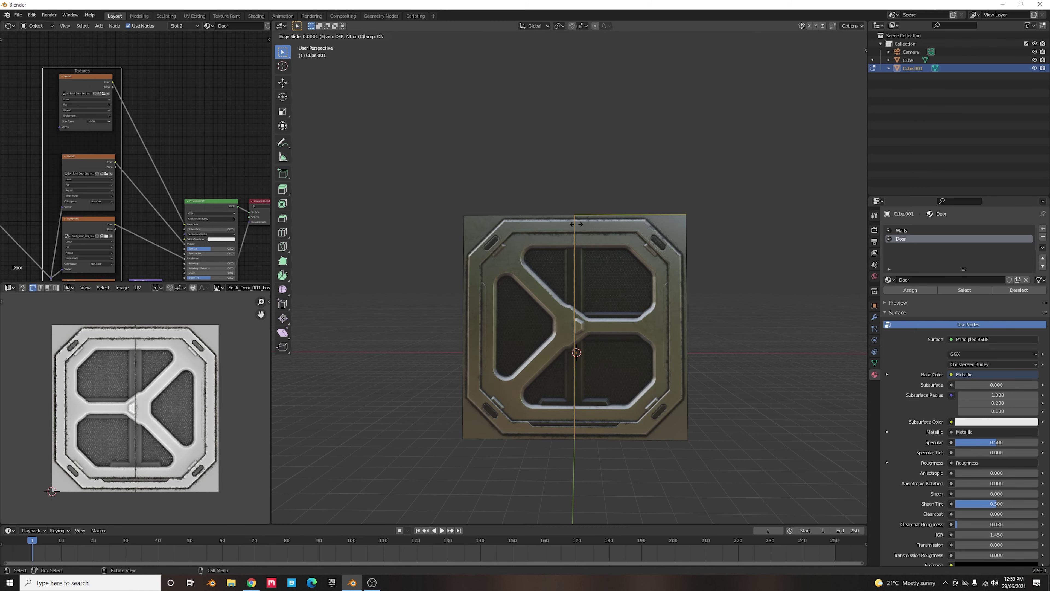
key("Escape")
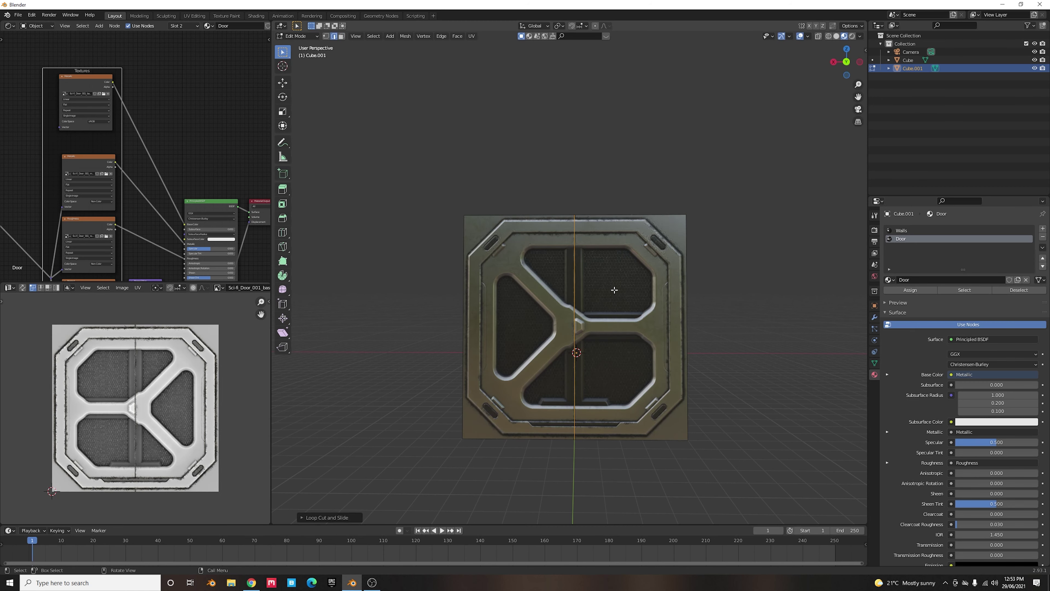
- Separate the door's right half face into its own object, Cube.002
key("3")
left_click(638, 322)
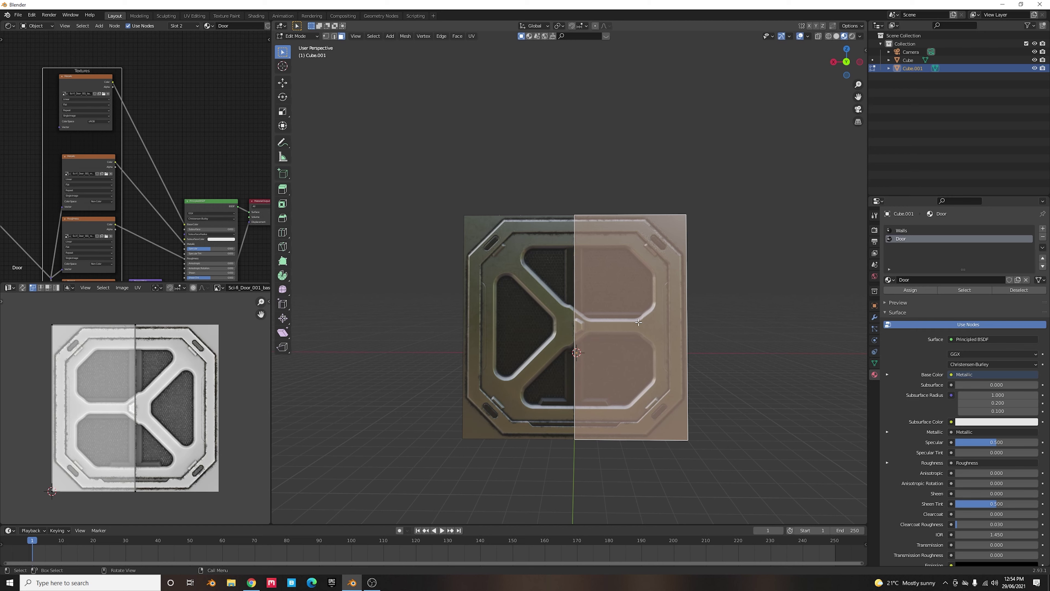
key("p")
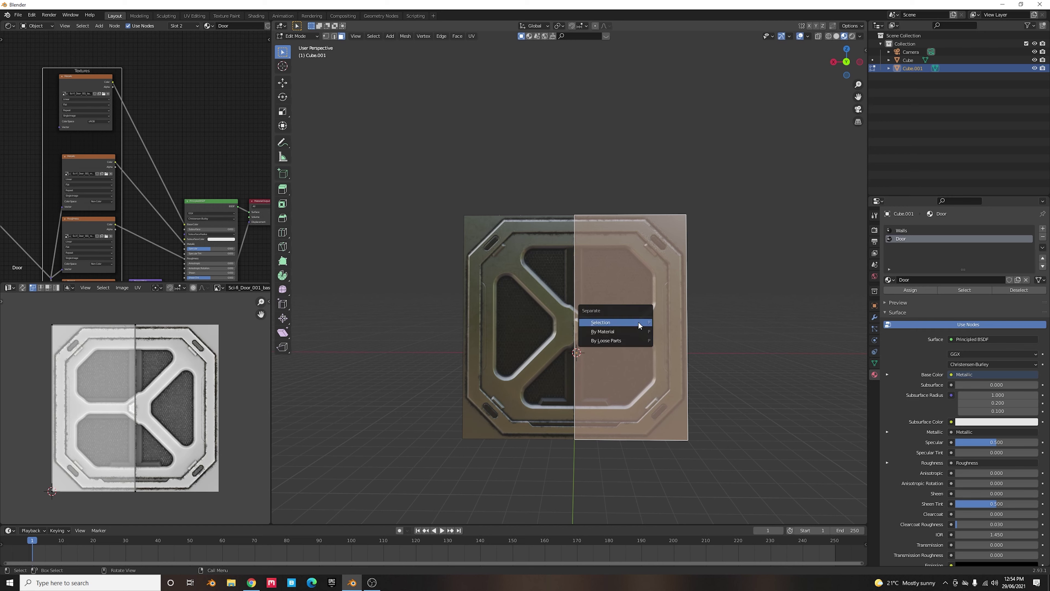
left_click(600, 322)
key("Tab")
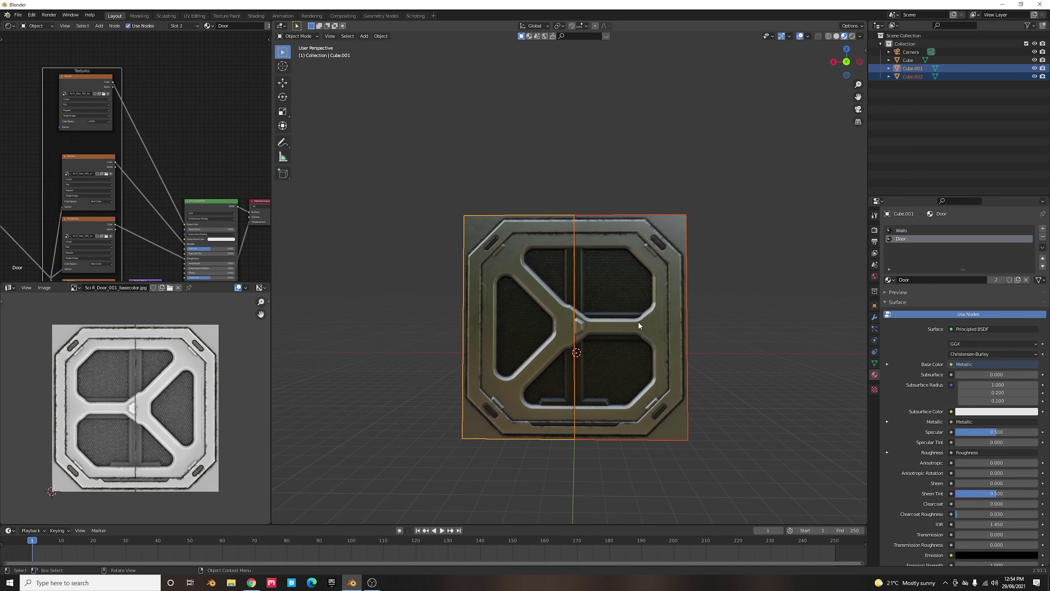
- Select the right door half, test-rotate it around Z, and frame it close up
left_click(598, 307)
key("r")
key("z")
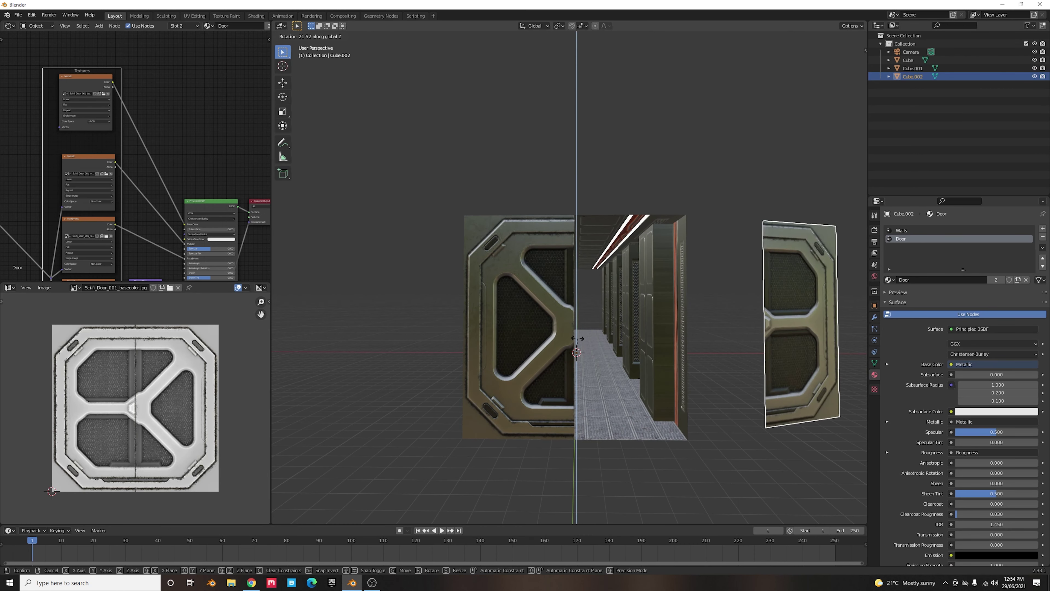
left_click(576, 338)
middle_click_drag(576, 338, 476, 339)
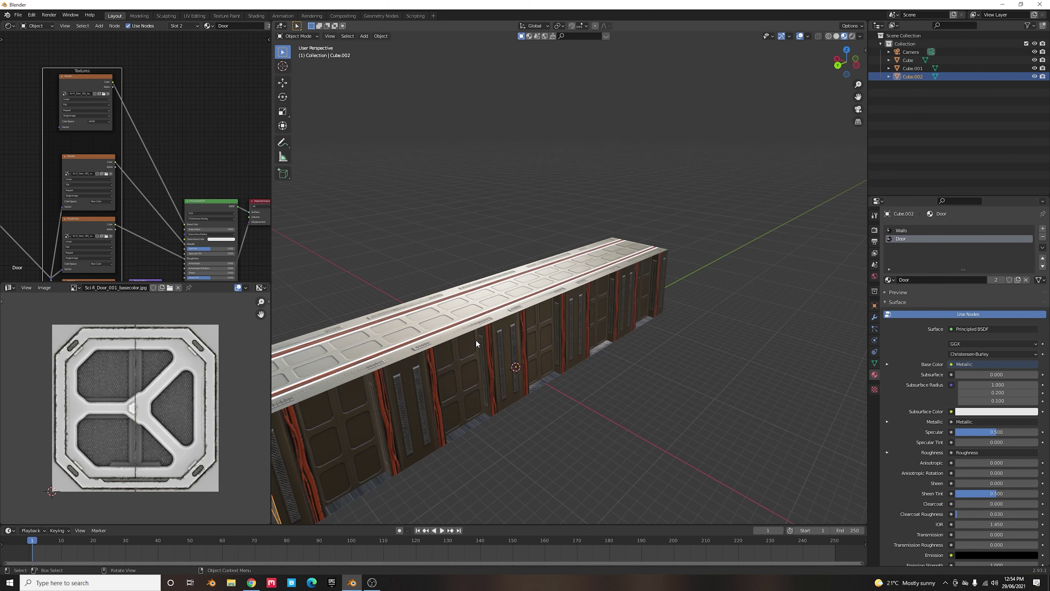
key("KP_Decimal")
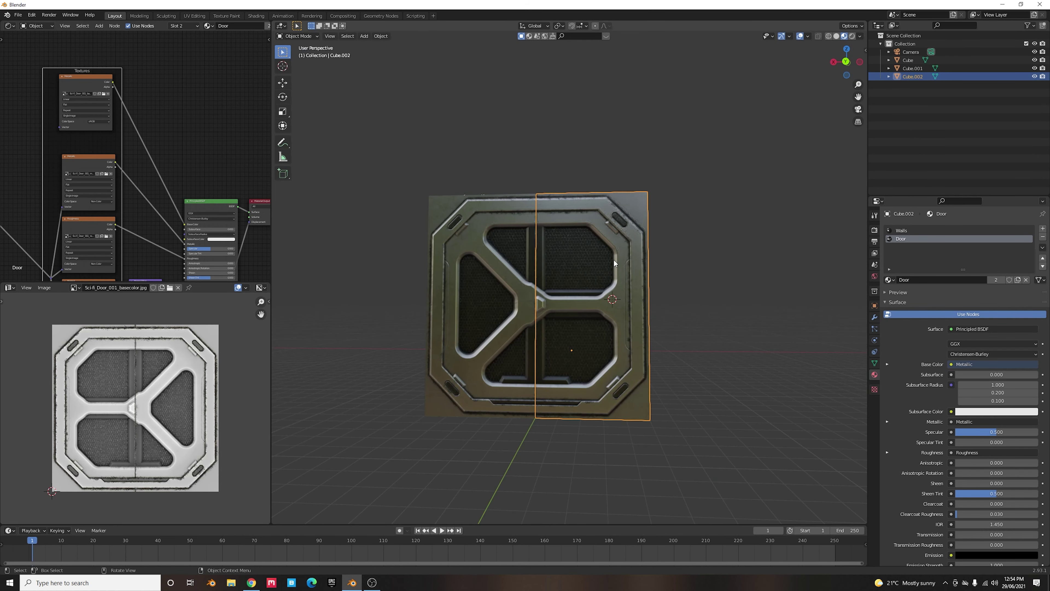
- Move the right half's origin to its right edge using the 3D cursor, keeping the door closed
left_click(283, 66)
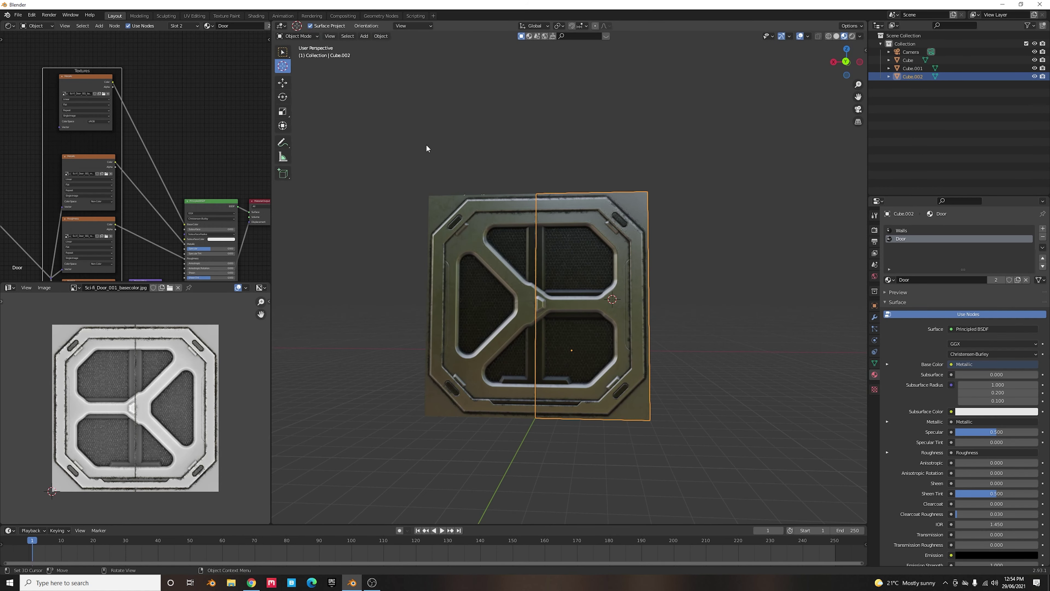
left_click(644, 304)
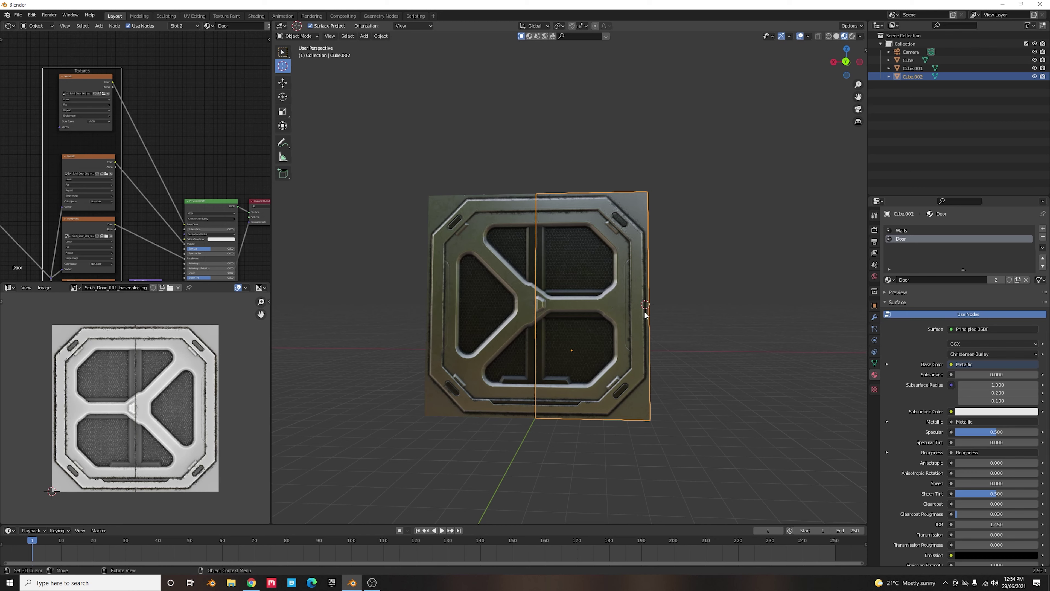
right_click(601, 304)
right_click(583, 348)
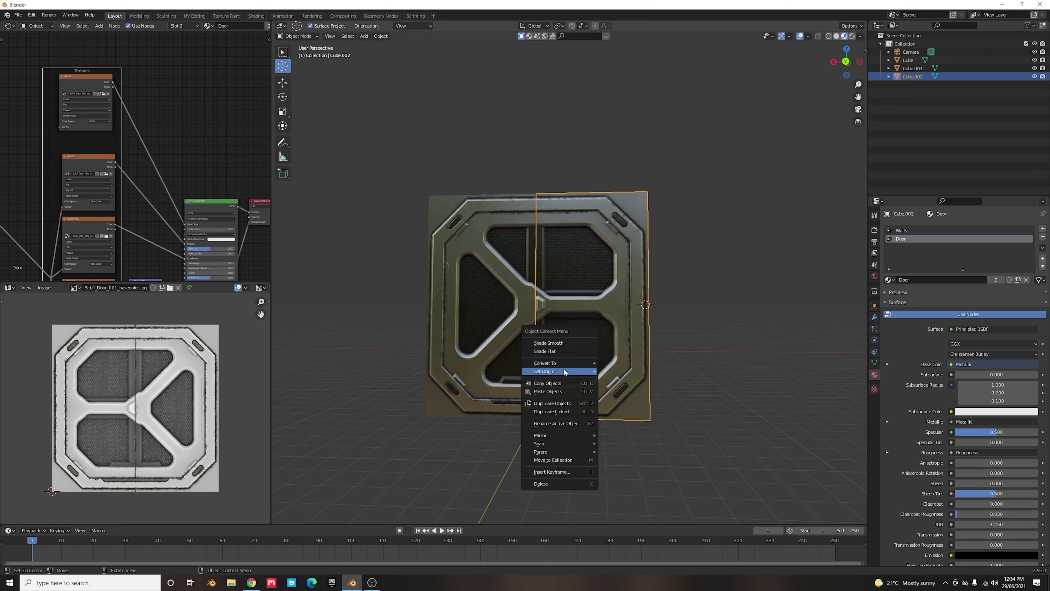
mouse_move(565, 371)
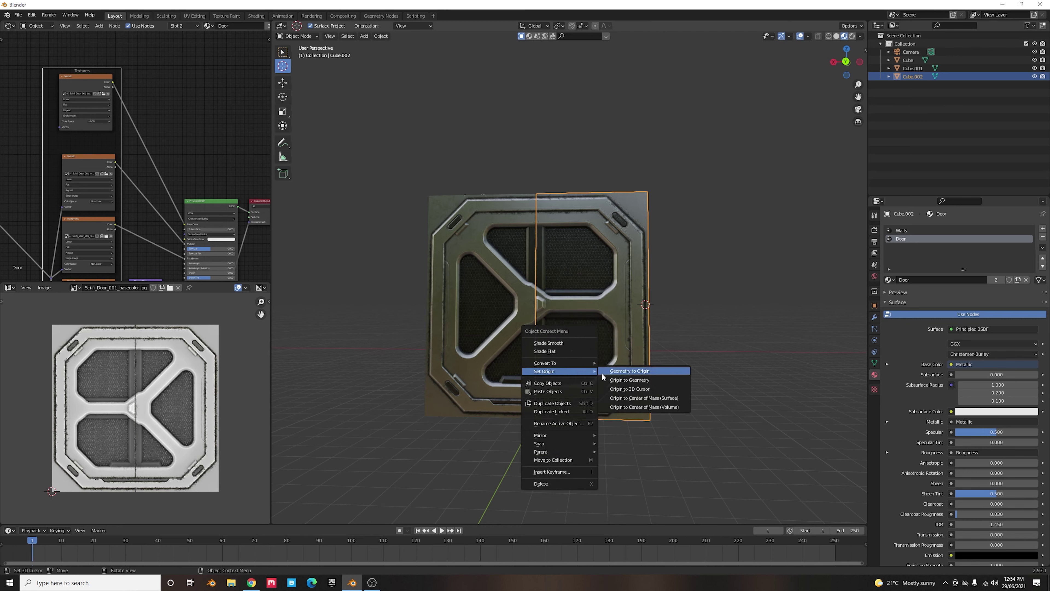
left_click(629, 388)
key("r")
key("z")
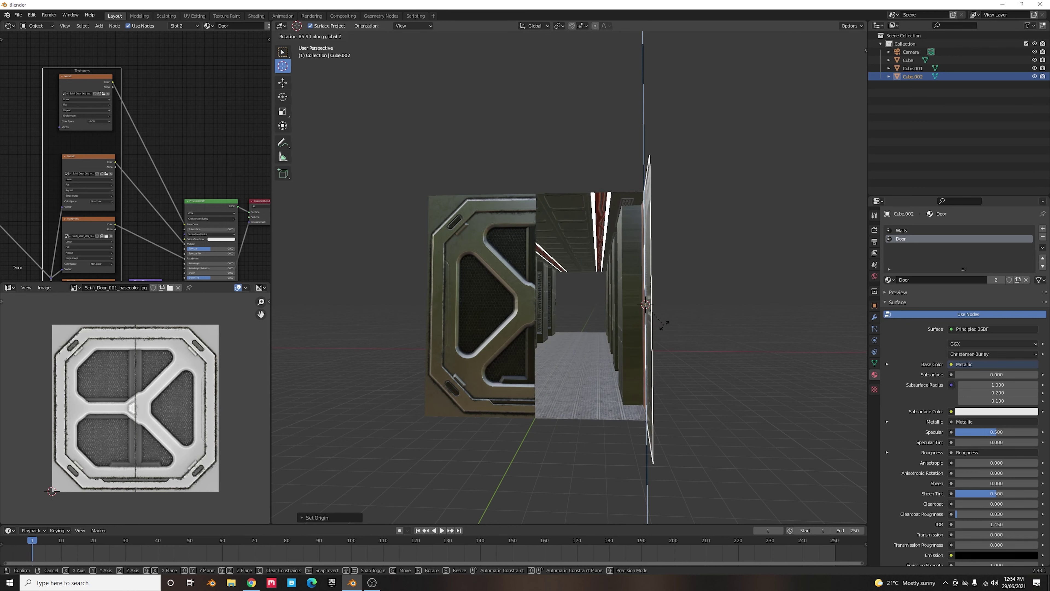
right_click(683, 361)
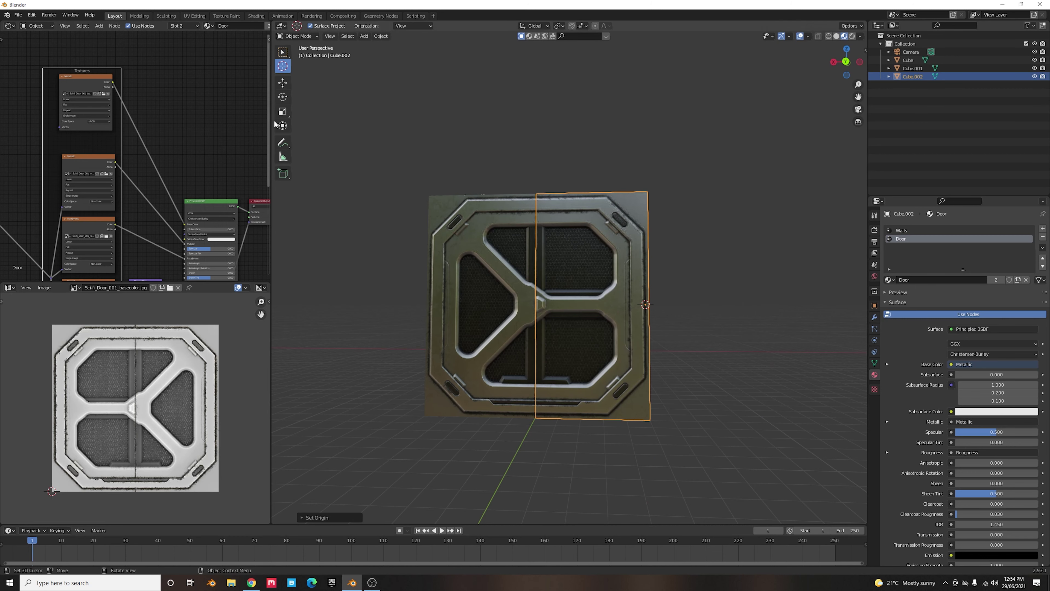
- Move the left half Cube.001's origin to its left outer edge using the 3D cursor
left_click(431, 300)
middle_click_drag(445, 299, 518, 340)
left_click(282, 51)
left_click(514, 293)
right_click(514, 293)
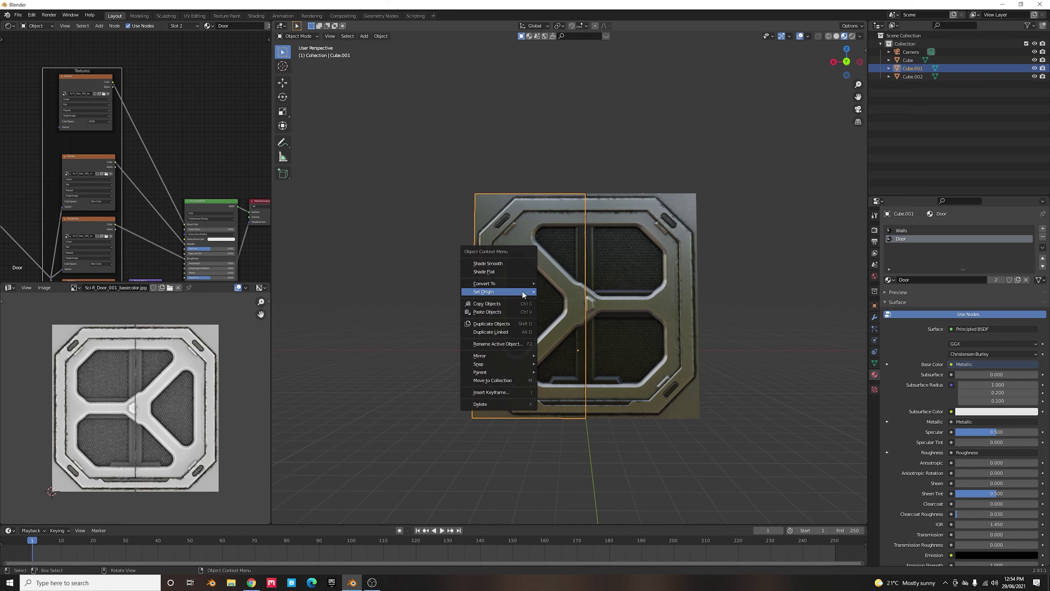
mouse_move(514, 293)
left_click(568, 309)
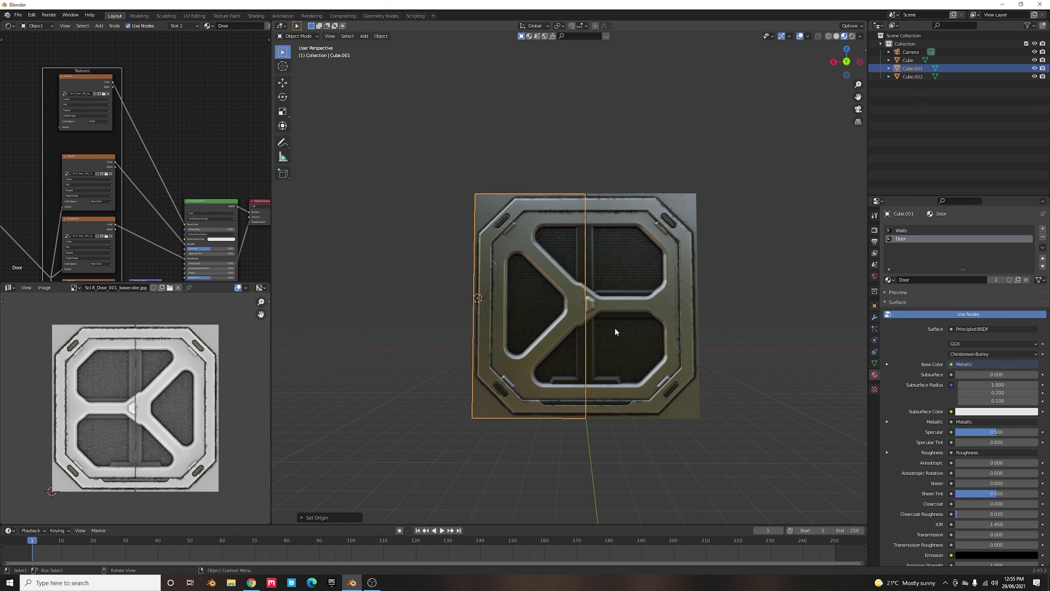
middle_click_drag(614, 328, 594, 296)
scroll(594, 296, "down", 5)
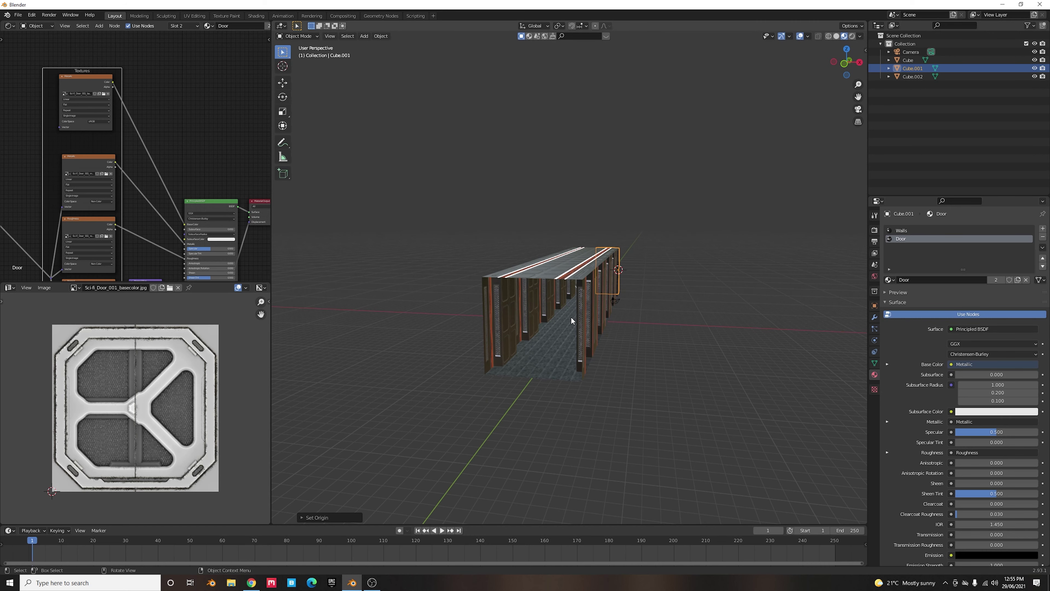
- View through the camera, enable Lock Camera to View, and aim it down the corridor at the door
key("KP_0")
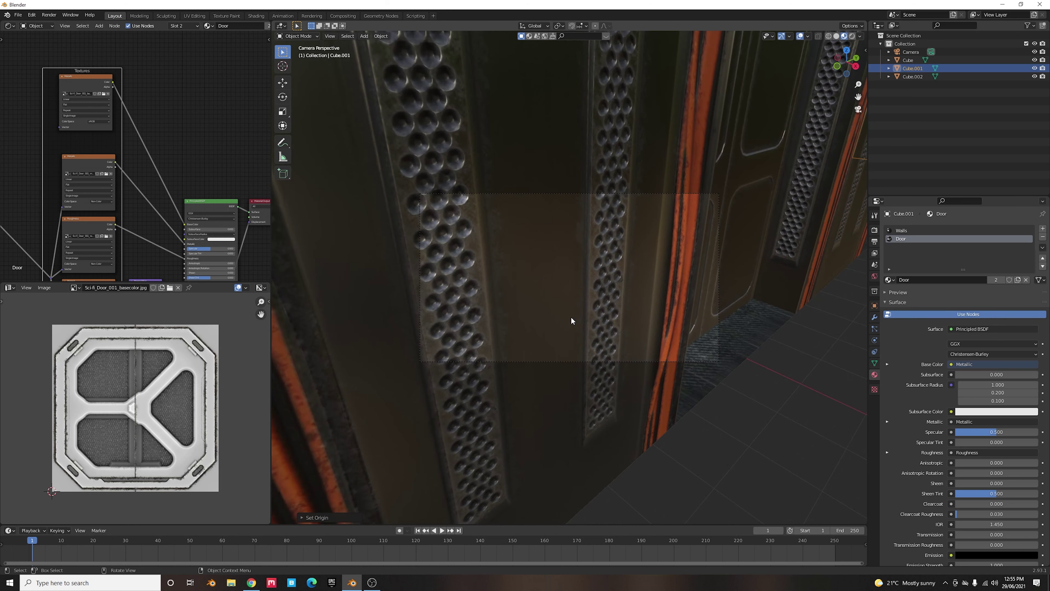
scroll(556, 293, "up", 3)
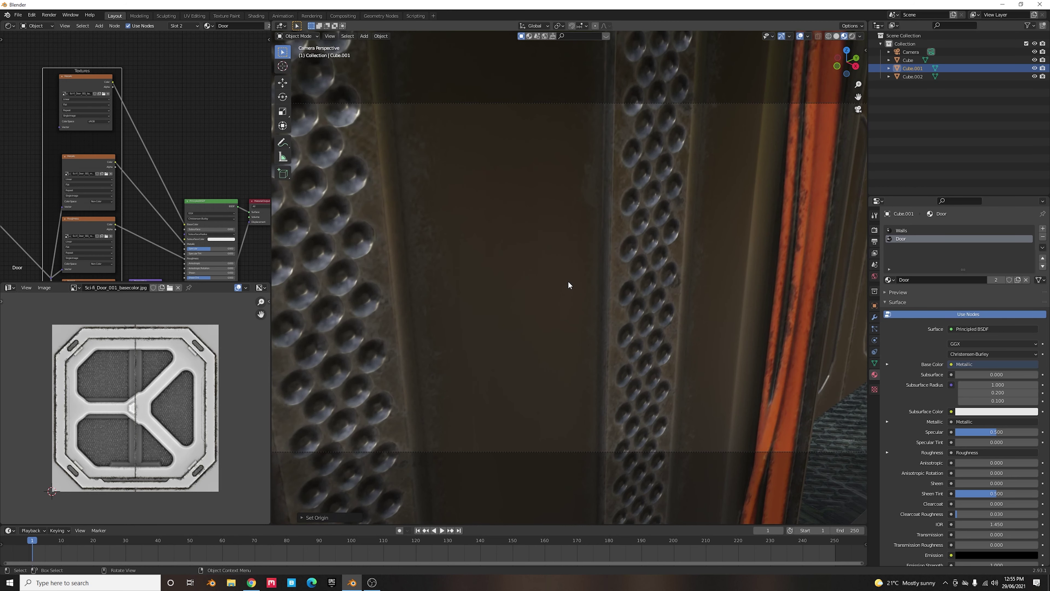
scroll(568, 282, "down", 3)
key("n")
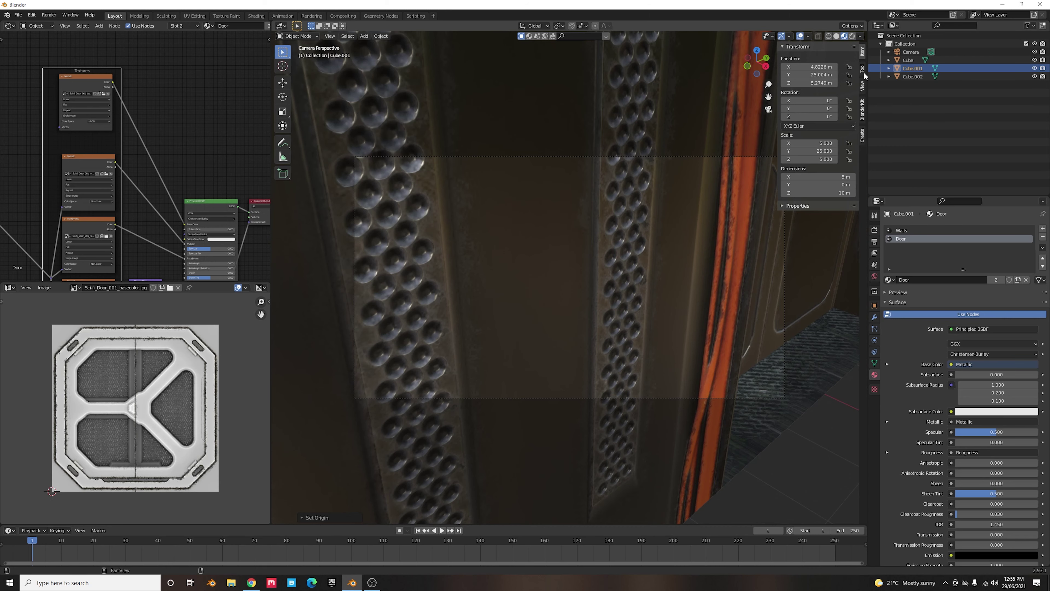
left_click(862, 85)
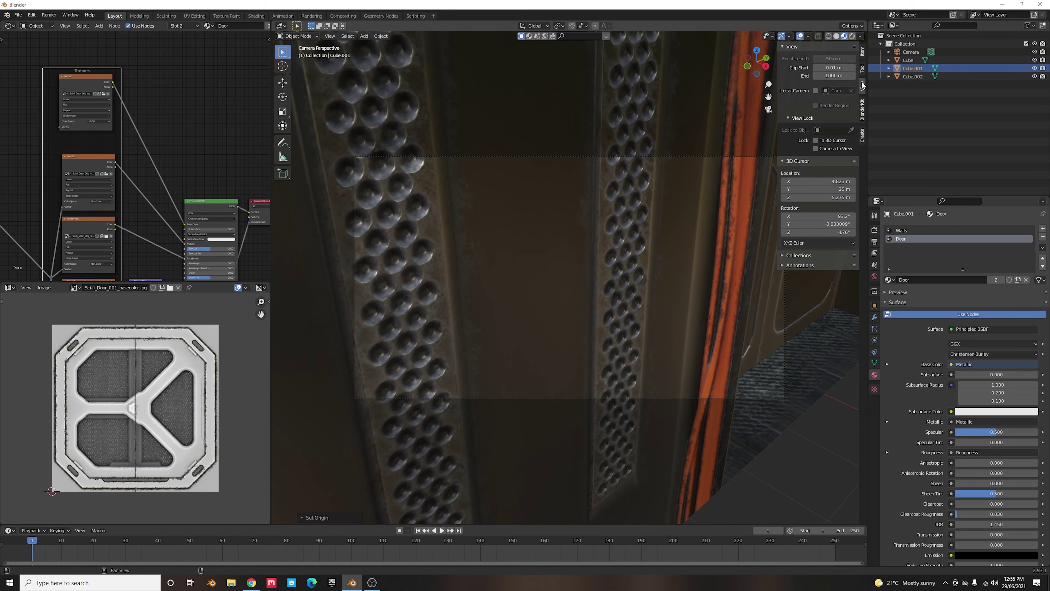
left_click(815, 148)
scroll(575, 253, "down", 5)
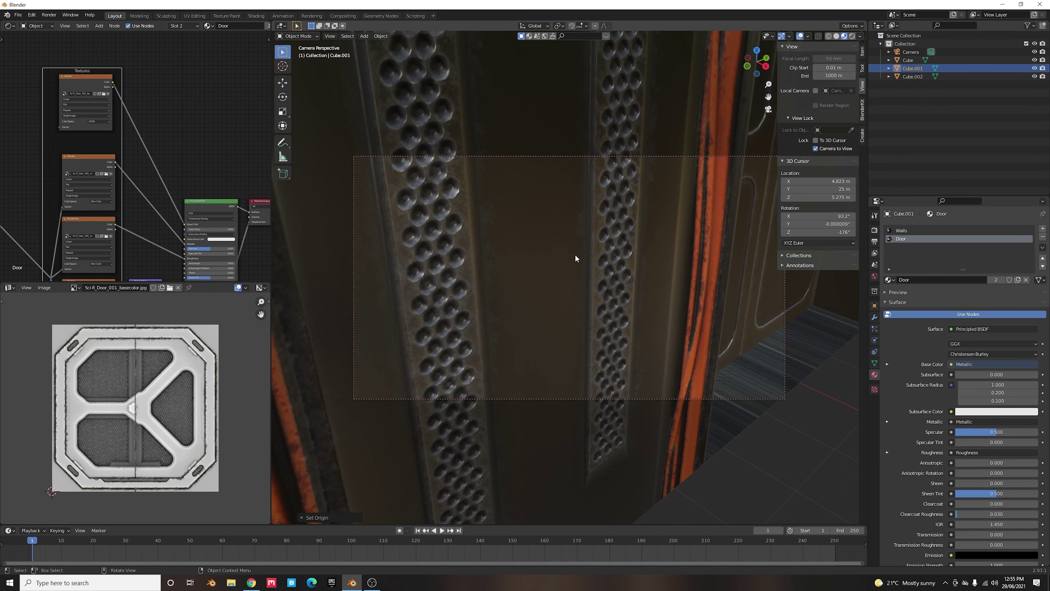
mouse_move(576, 262)
middle_mouse_down()
mouse_move(529, 293)
mouse_move(561, 276)
mouse_move(488, 302)
mouse_move(576, 273)
mouse_move(572, 247)
mouse_move(556, 289)
mouse_move(582, 322)
mouse_move(563, 284)
mouse_move(577, 247)
middle_mouse_up()
scroll(575, 260, "up", 3)
- Select the camera and keyframe its location and rotation at frame 1
left_click(503, 398)
key("i")
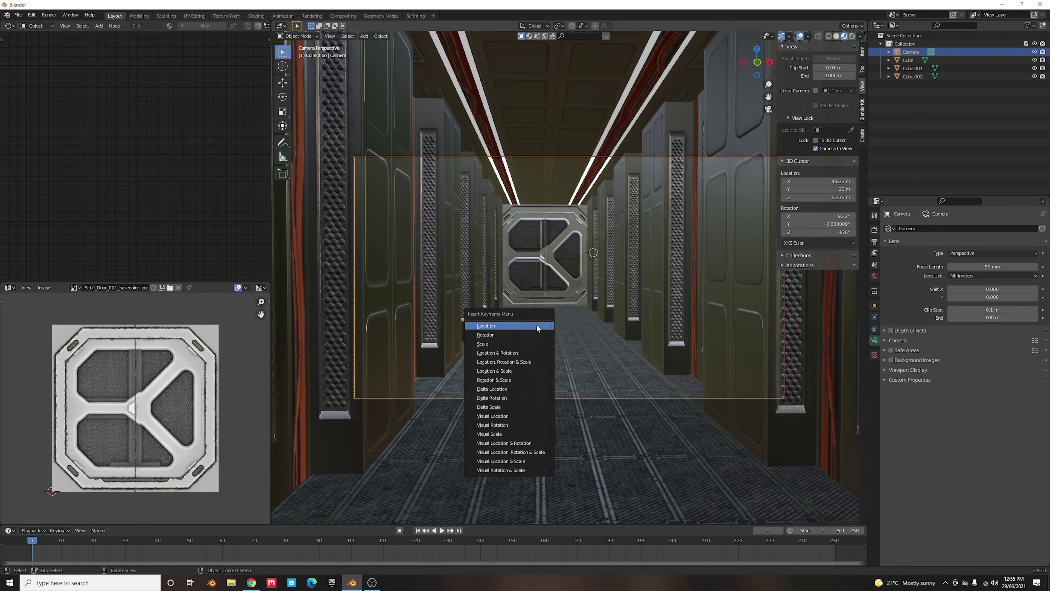
left_click(509, 354)
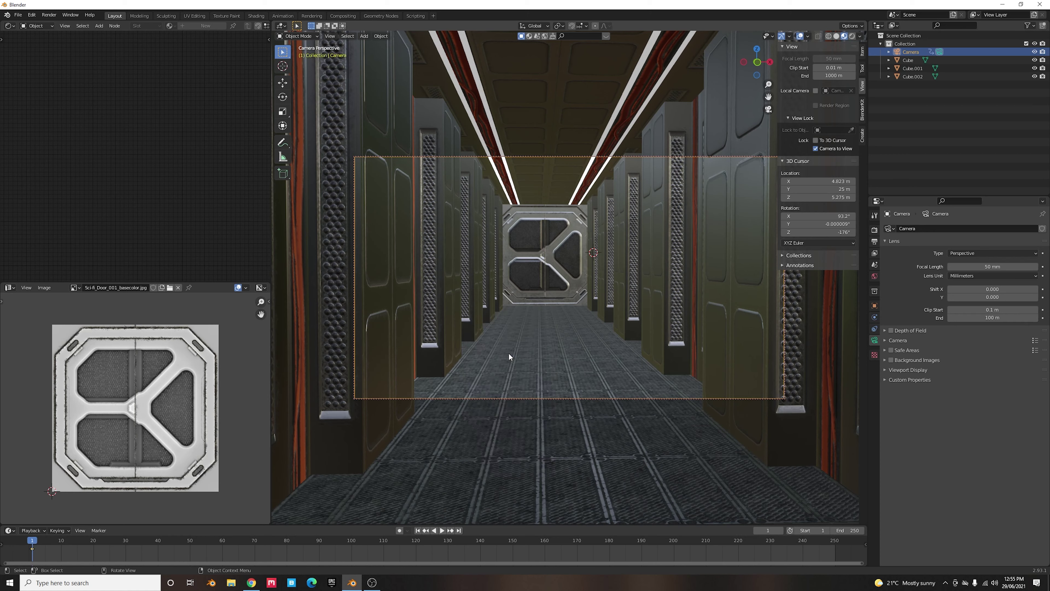
- At frame 120, move the camera along Y to near the door and keyframe it
left_click(415, 542)
key("g")
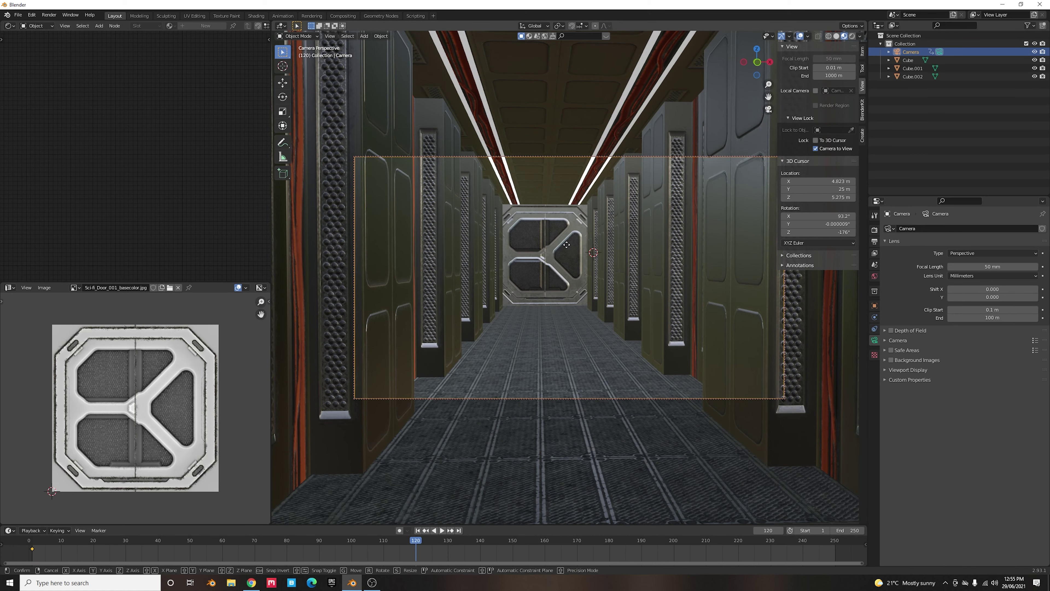
key("y")
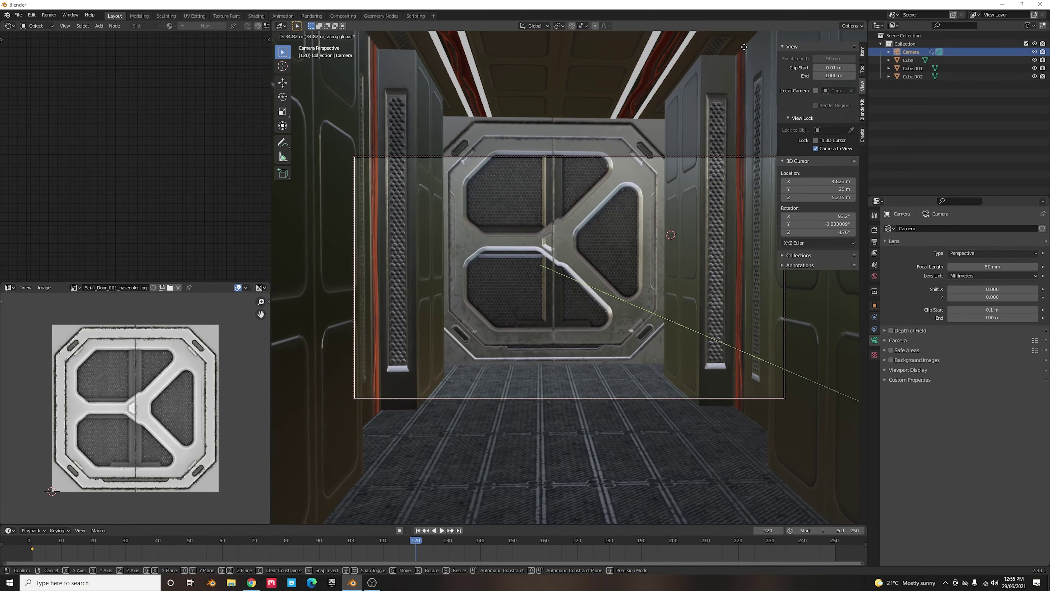
left_click(732, 43)
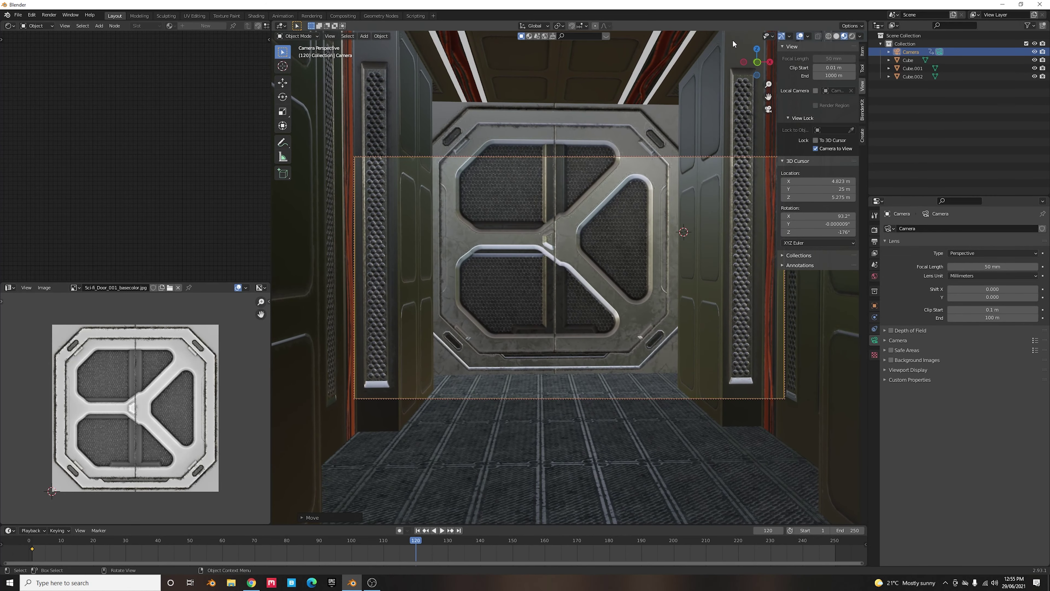
key("i")
left_click(635, 195)
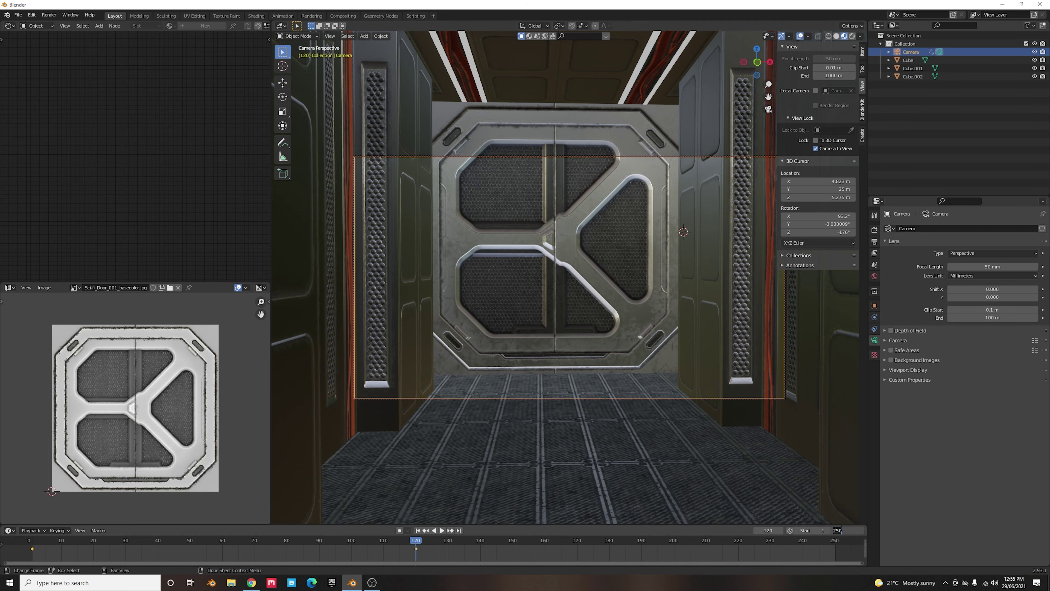
- Set the animation end frame to 120 and play the fly-through
type("0")
key("Return")
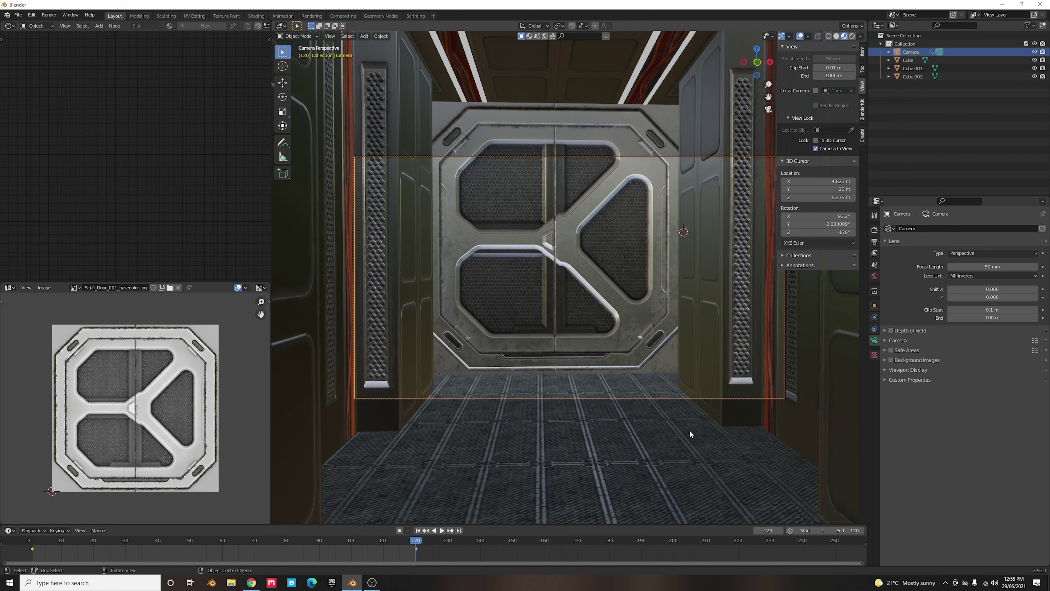
key("space")
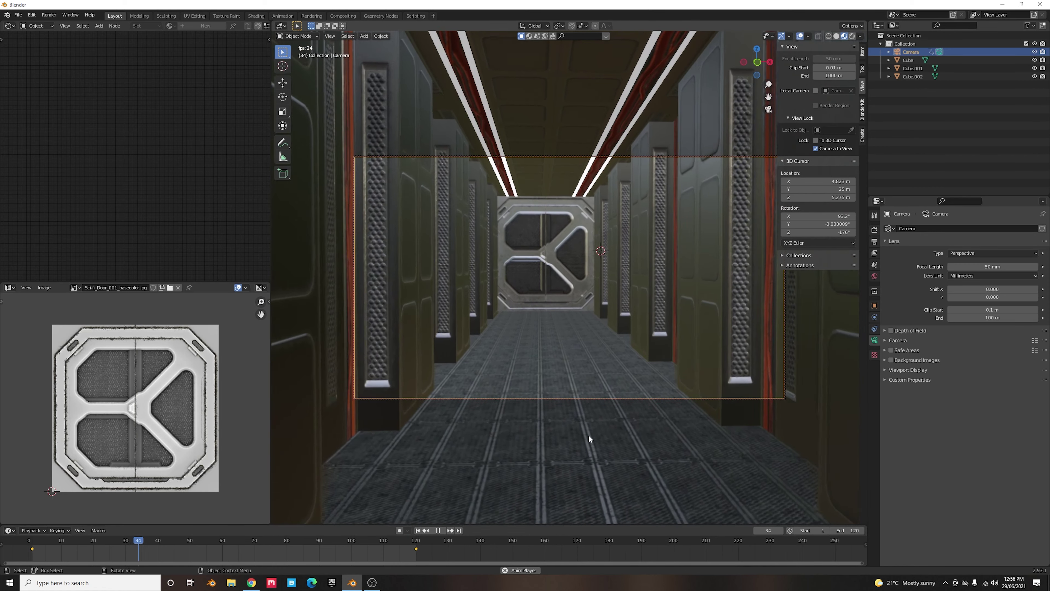
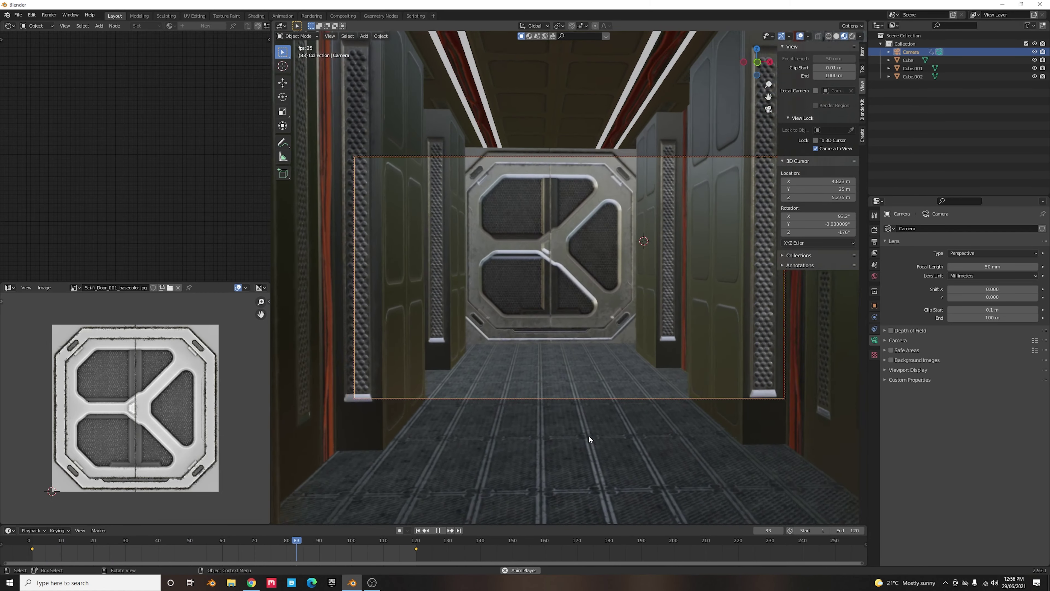
- Stop playback and swap the Image Editor for the Graph Editor showing the camera curves
key("space")
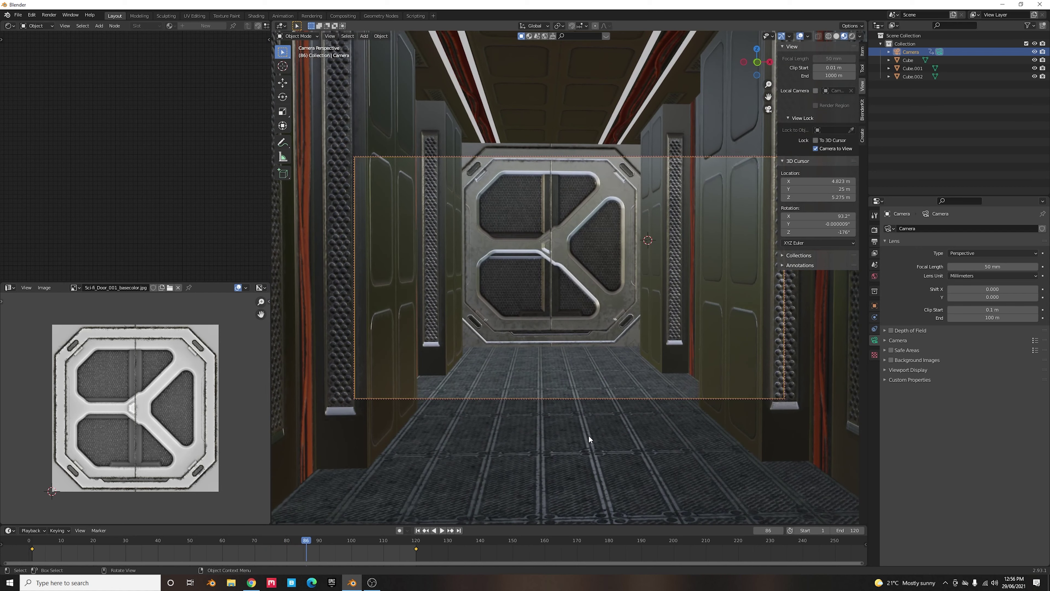
left_click(9, 289)
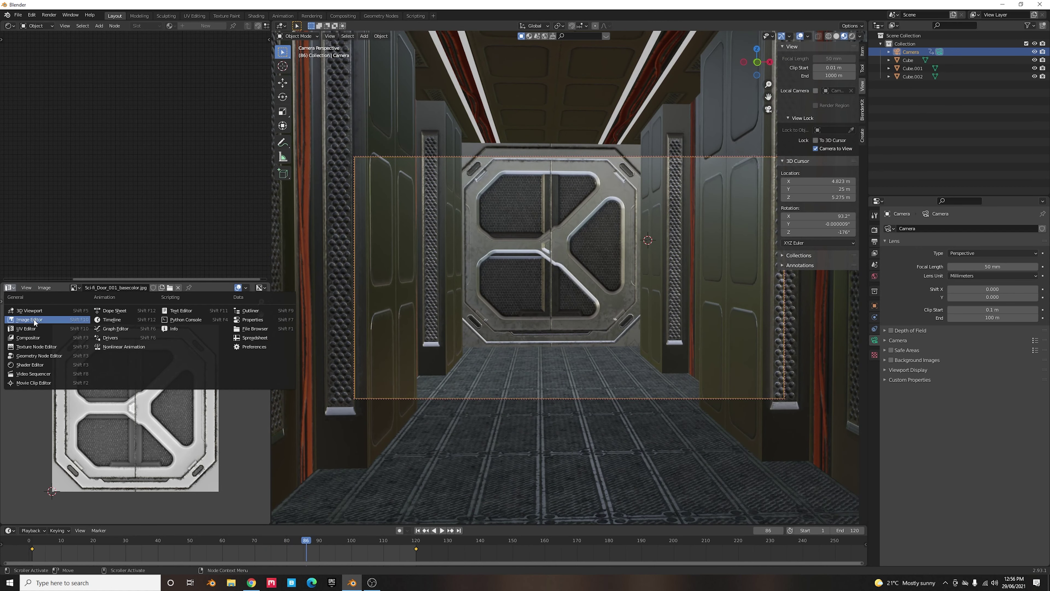
left_click(109, 329)
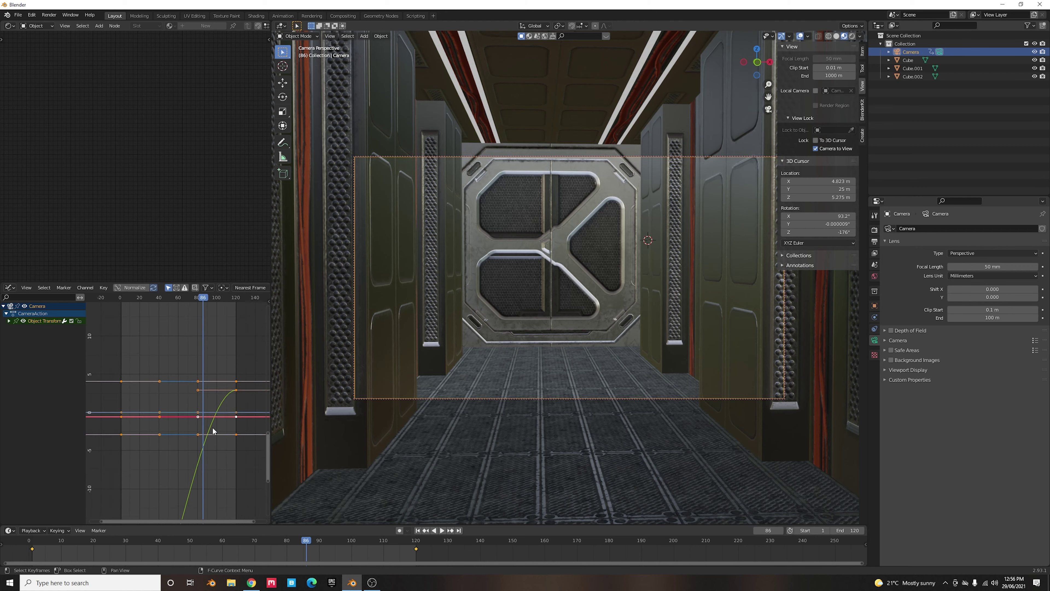
scroll(213, 431, "down", 1)
middle_click_drag(214, 431, 195, 376)
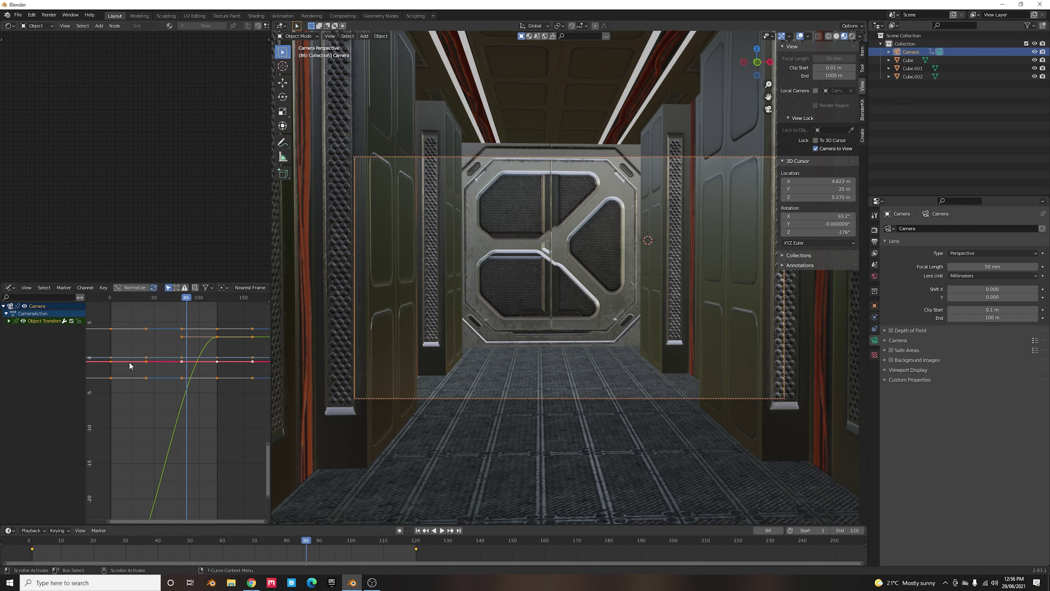
scroll(161, 357, "down", 6)
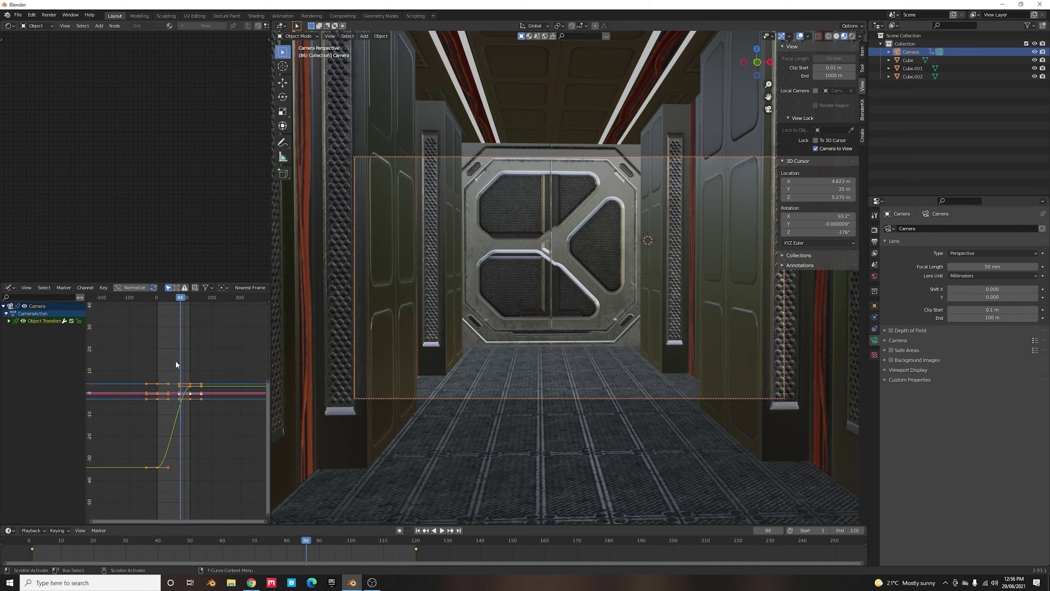
- Set Linear Extrapolation on the camera curves, preview, and return to frame 0 with the sidebar shown
left_click(92, 289)
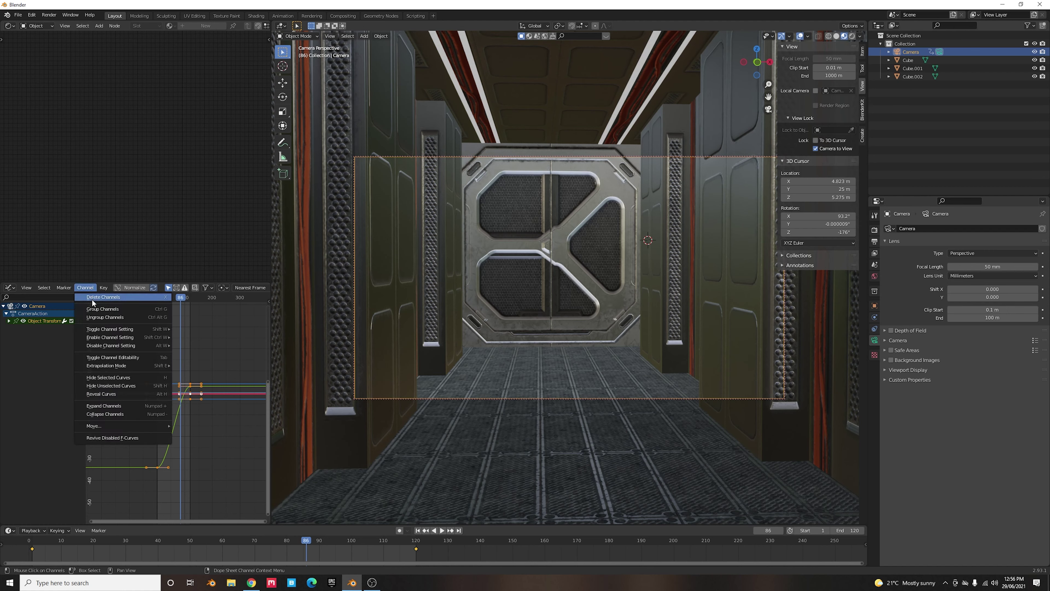
mouse_move(129, 366)
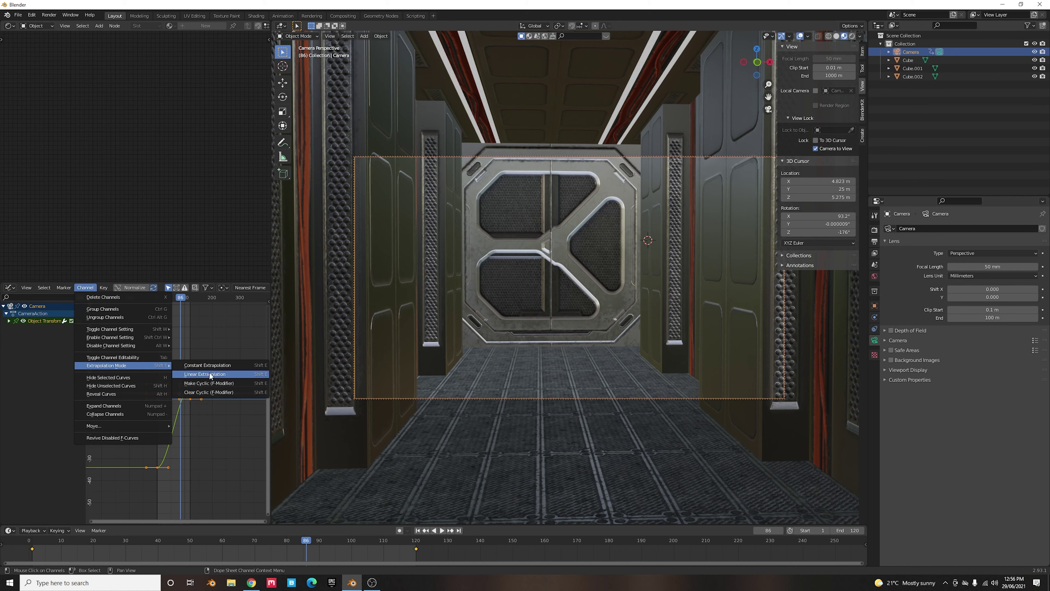
left_click(211, 374)
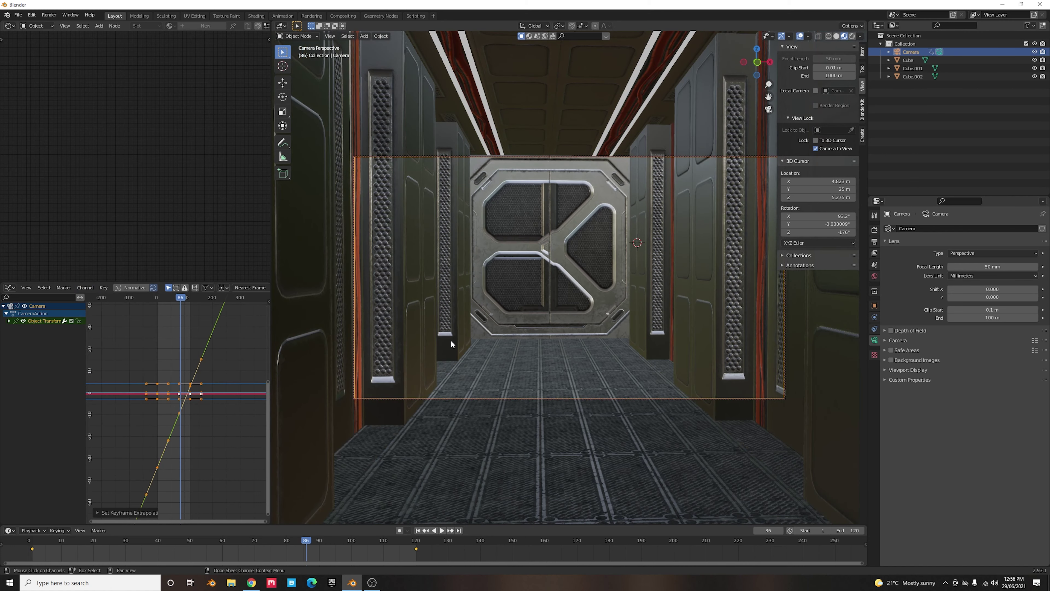
key("space")
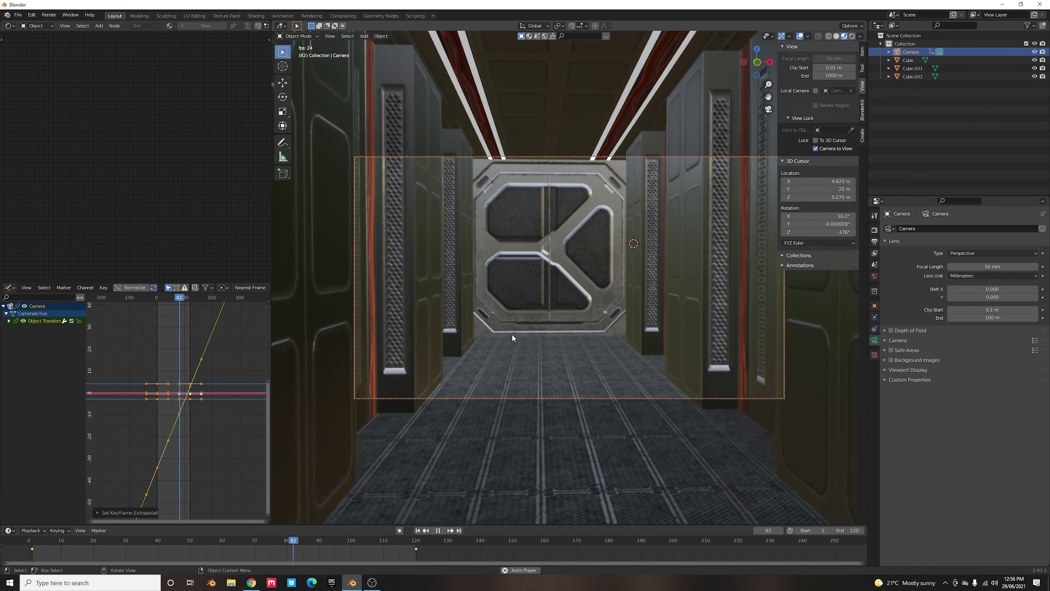
key("space")
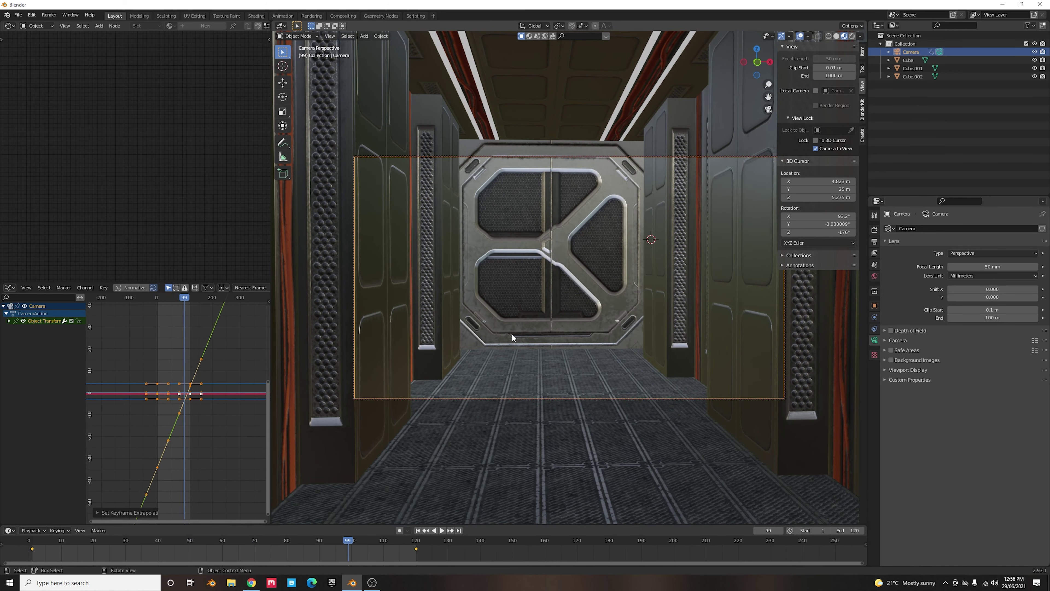
left_click(157, 298)
key("n")
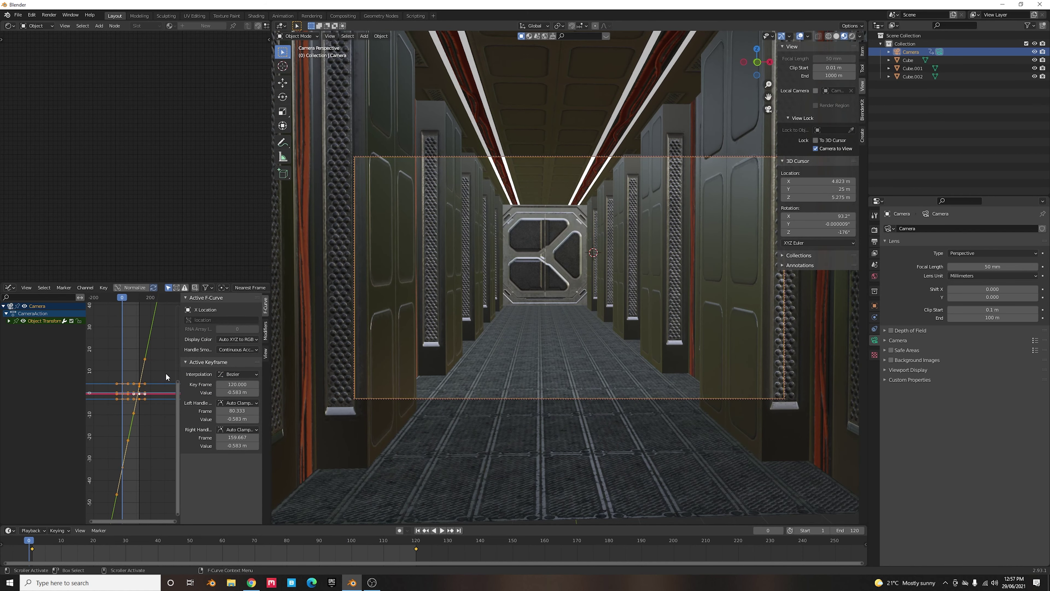
- Open the curve Modifiers tab and select only the camera's X Location curve
scroll(166, 373, "up", 3)
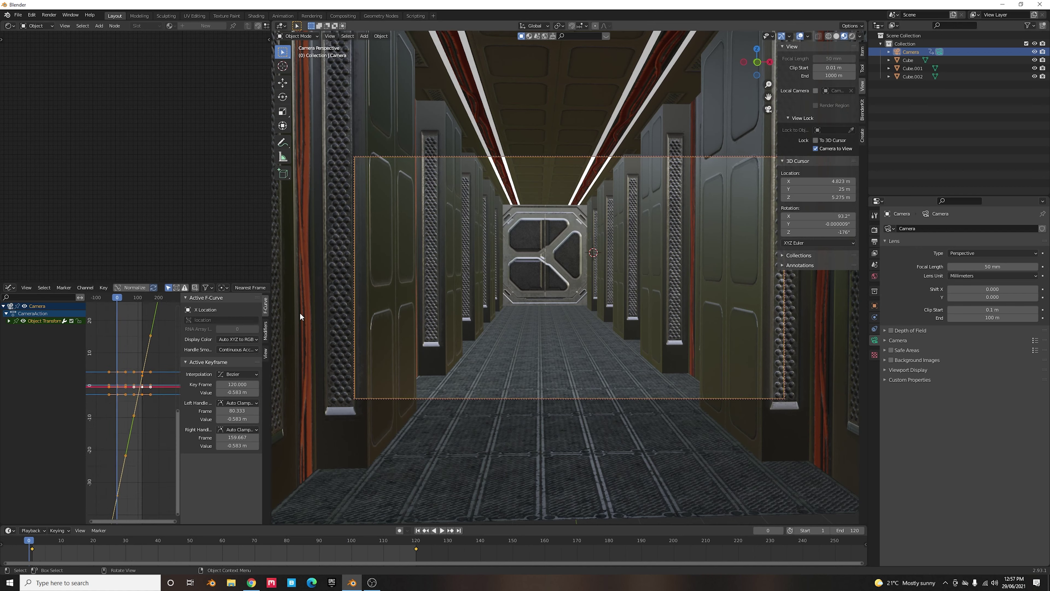
left_click(265, 335)
scroll(116, 384, "up", 2)
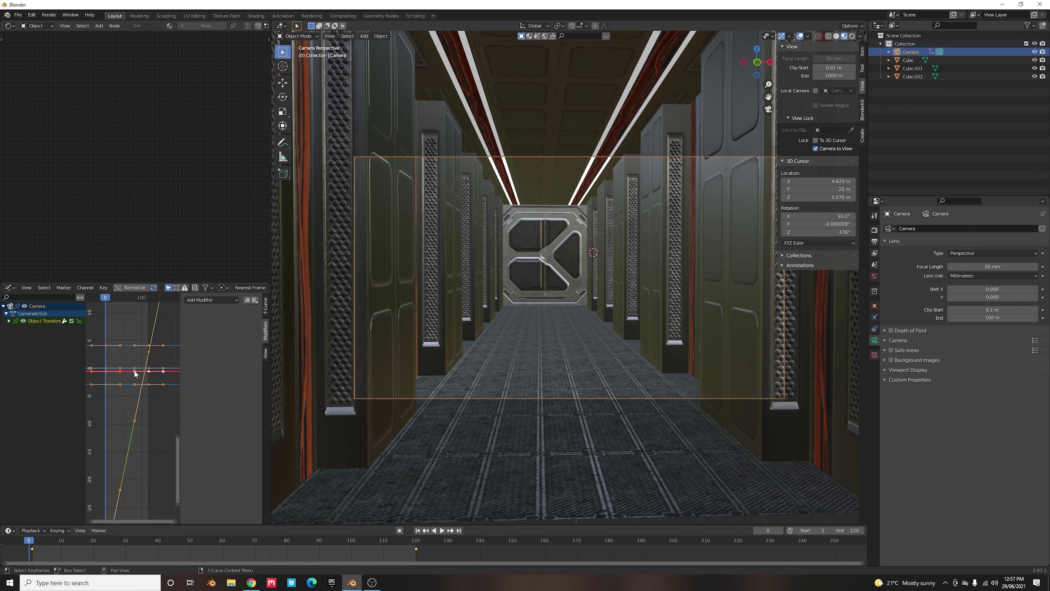
left_click(133, 370)
left_click(148, 372)
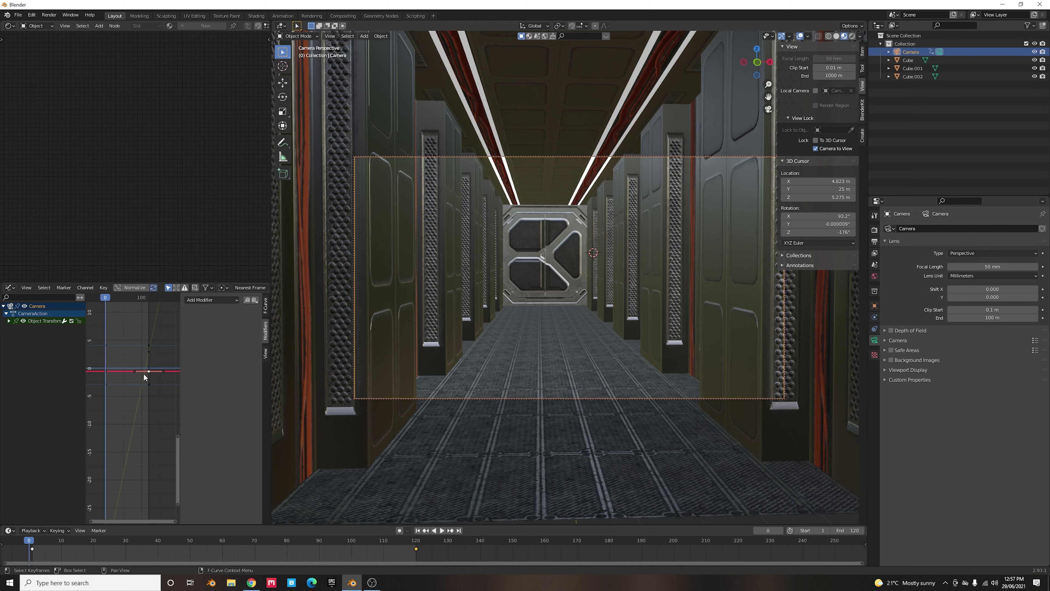
- Add a Noise modifier to the X curve with Scale 20 and Strength 0.5, then preview
left_click(208, 300)
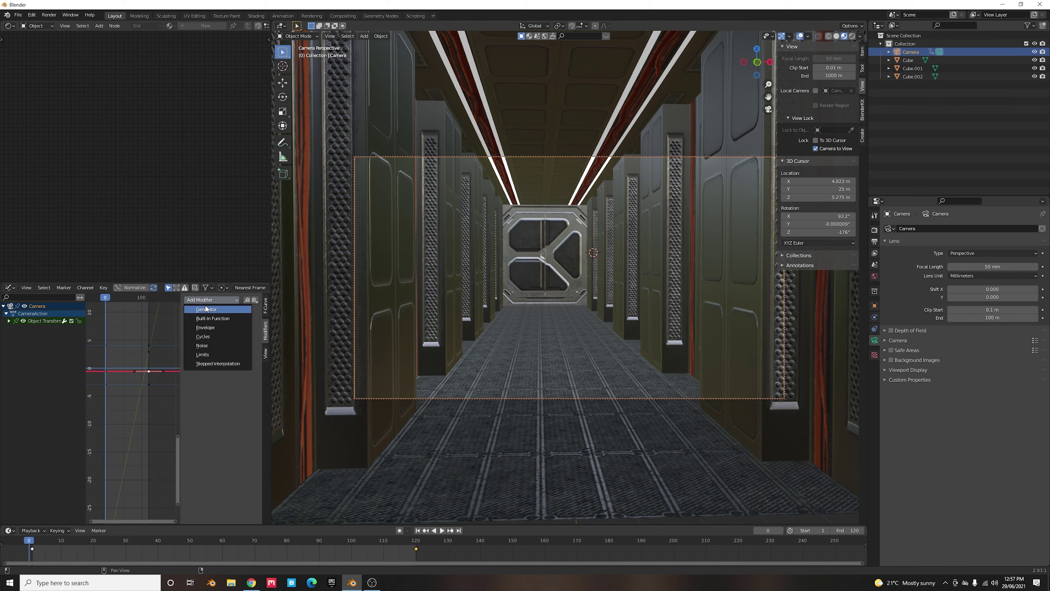
left_click(204, 345)
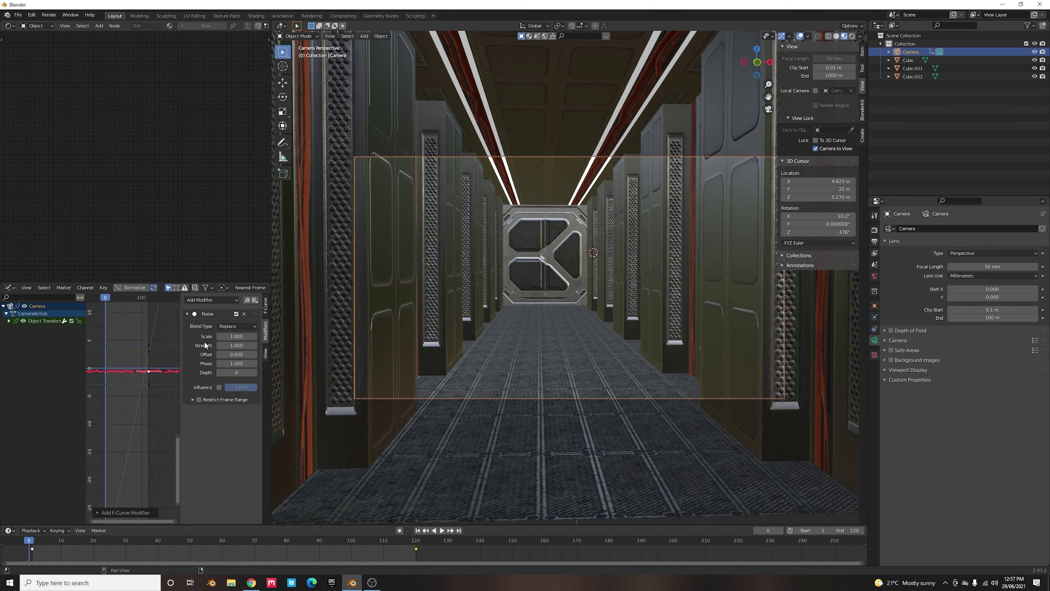
left_click(242, 336)
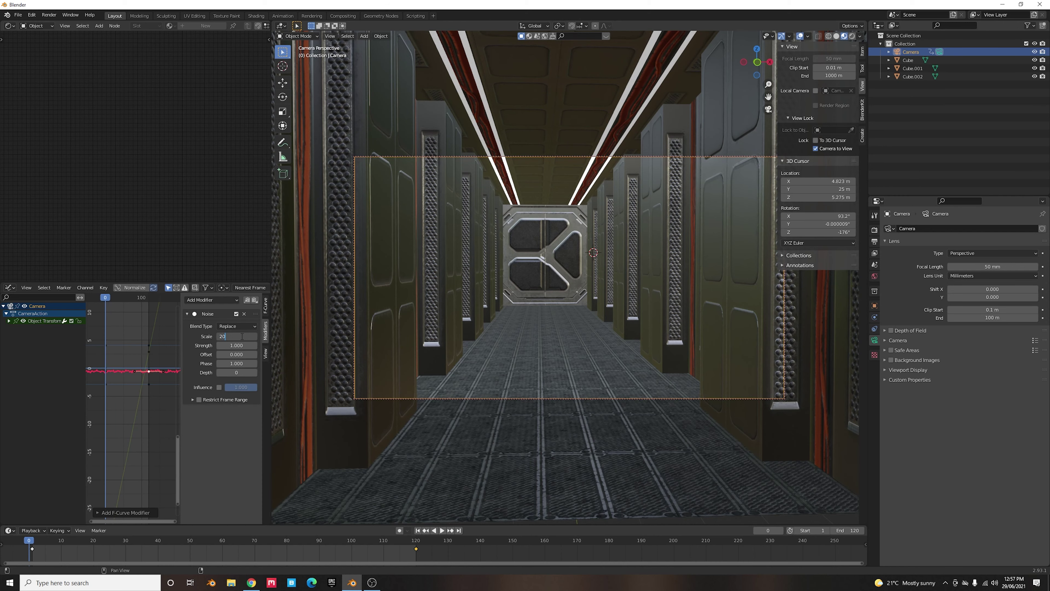
key("Return")
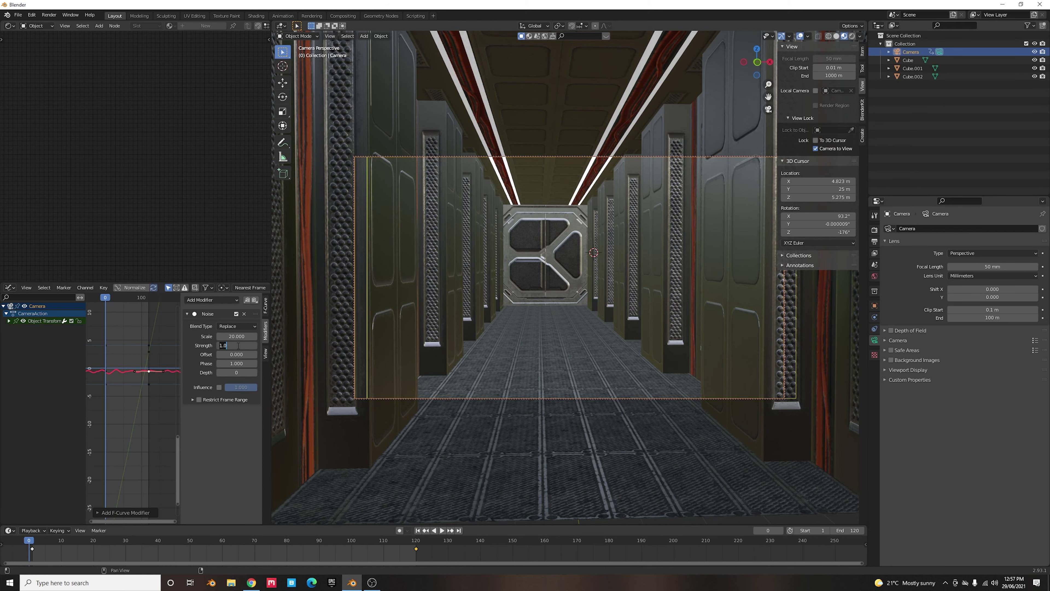
type("0.5")
key("Return")
key("space")
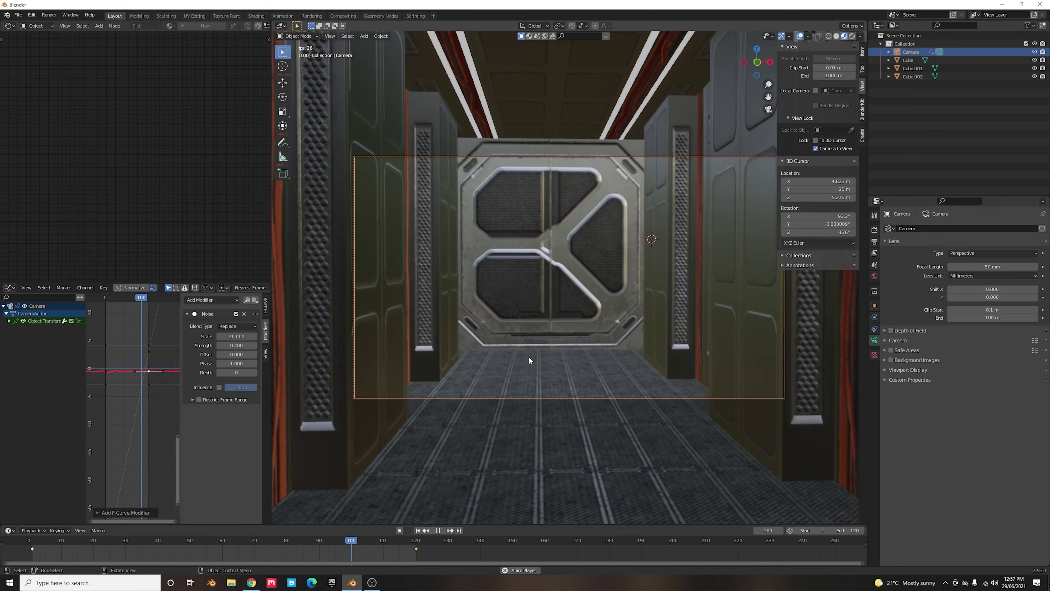
- Add a Noise modifier with Scale 10 to the Z Location curve and preview it
key("space")
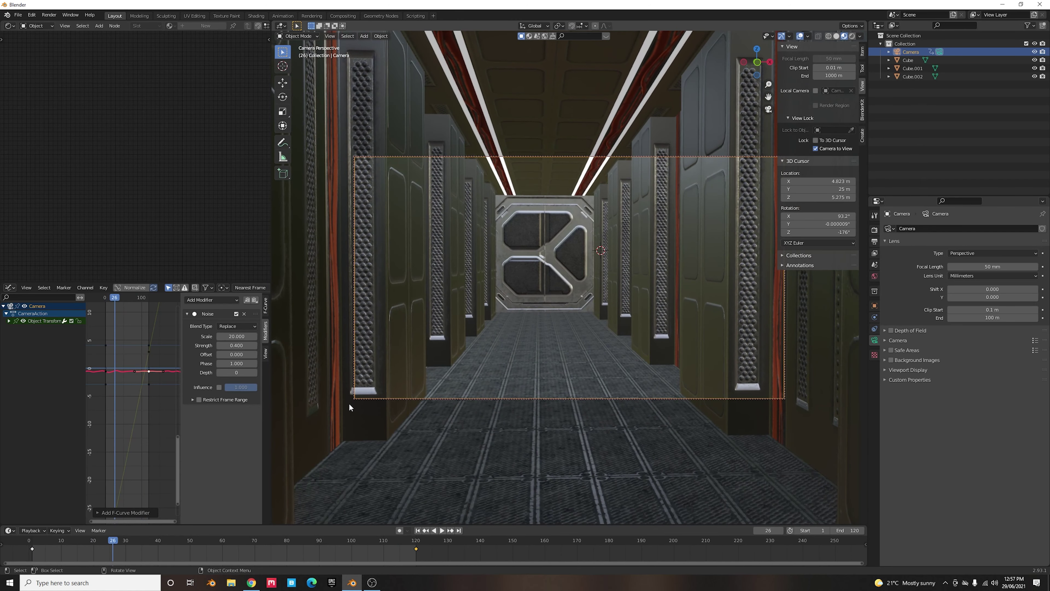
left_click(106, 346)
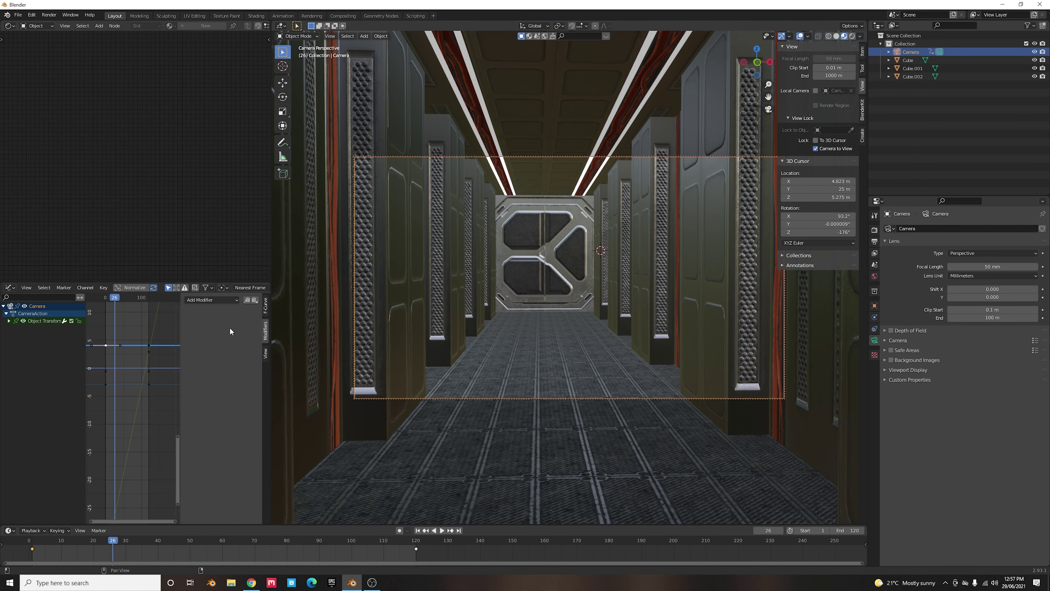
left_click(211, 300)
left_click(202, 346)
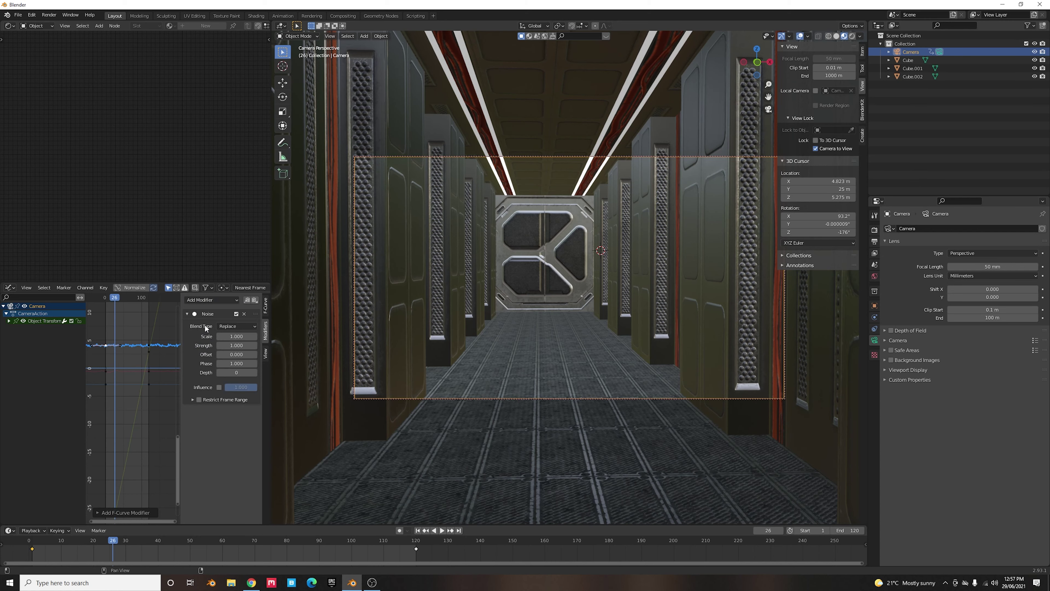
left_click(234, 335)
type("10")
key("Return")
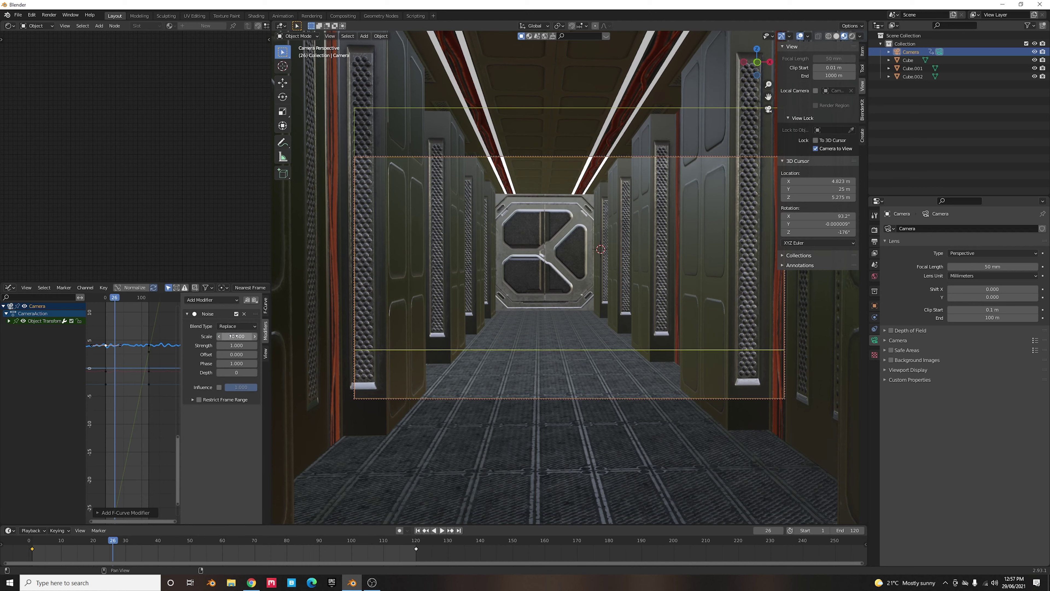
key("space")
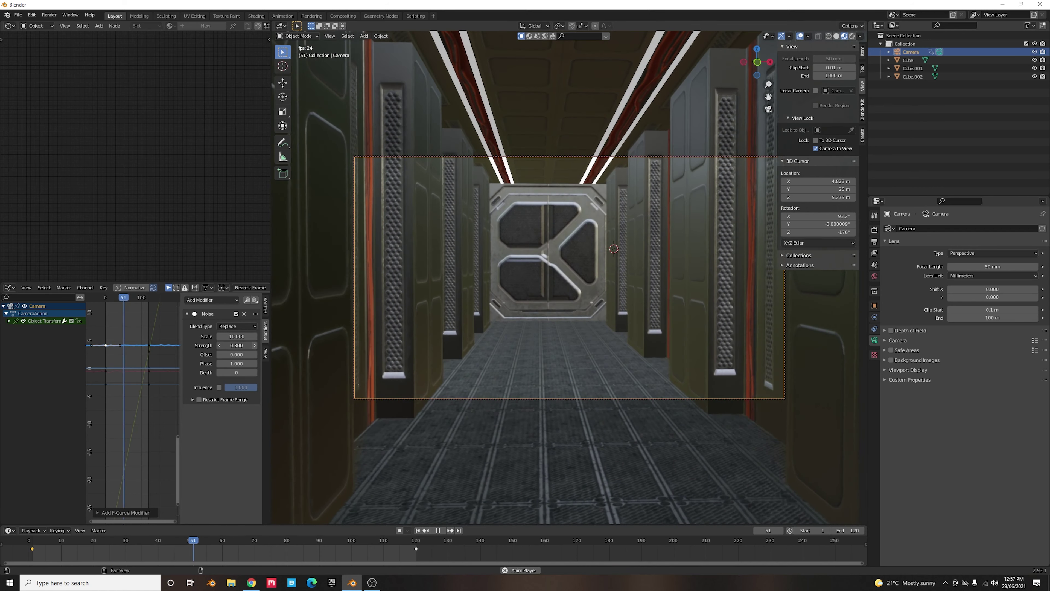
- Set the noise Strength to 0.5, then step it up to 0.8
double_click(256, 346)
type("0.5")
key("Return")
left_click(255, 345)
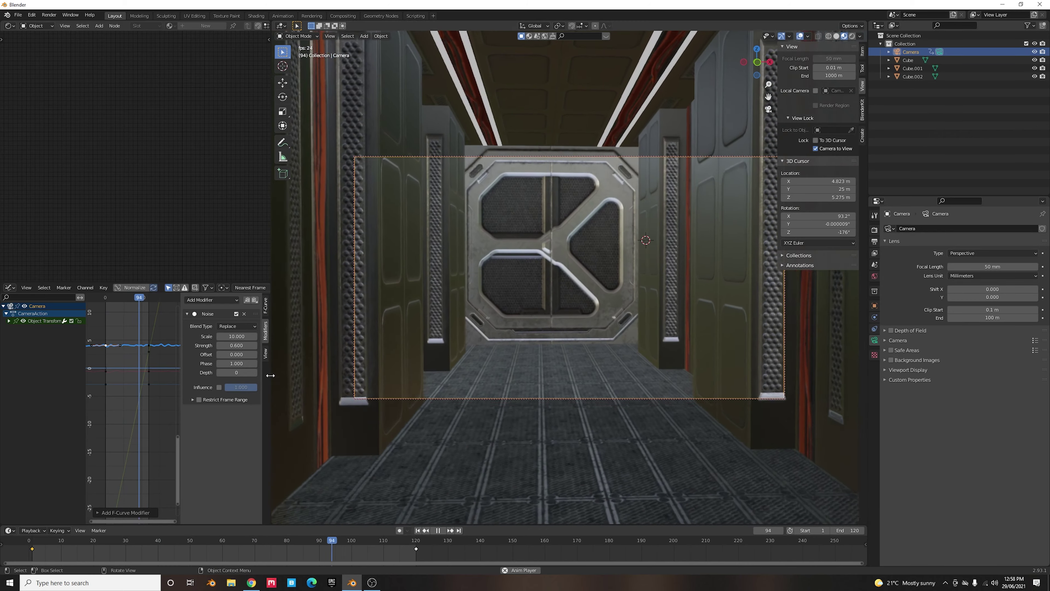
left_click(255, 346)
left_click(255, 345)
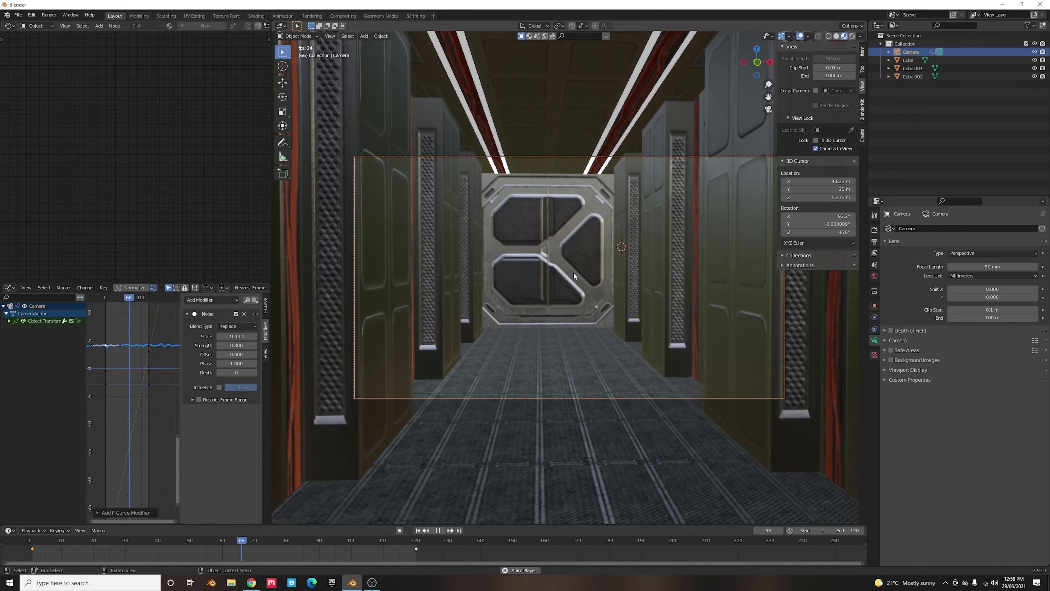
- Keyframe the first door panel's location and rotation closed at frame 80
left_click(573, 271)
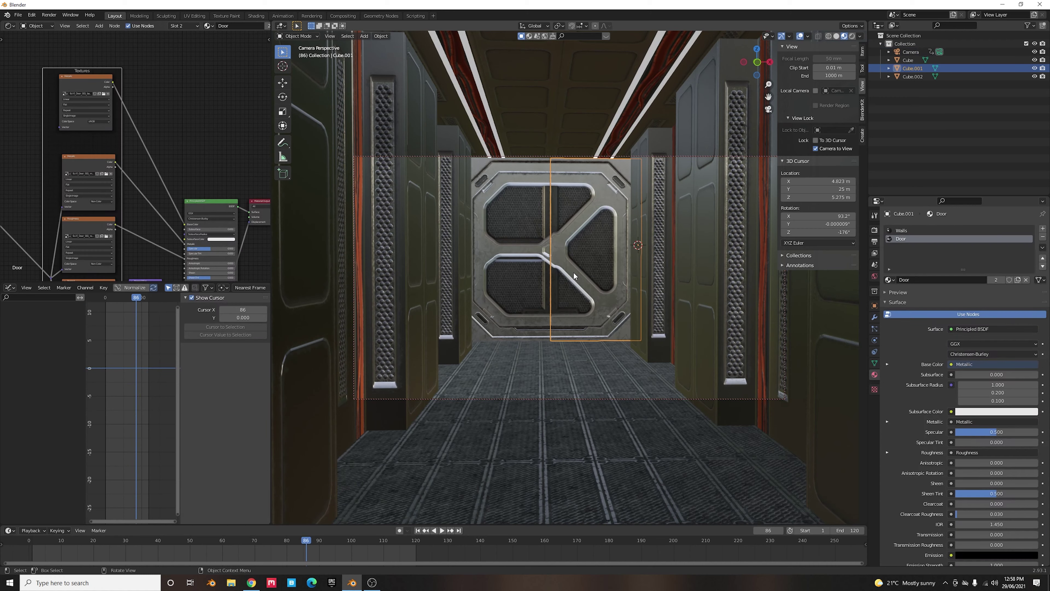
left_click_drag(280, 539, 83, 539)
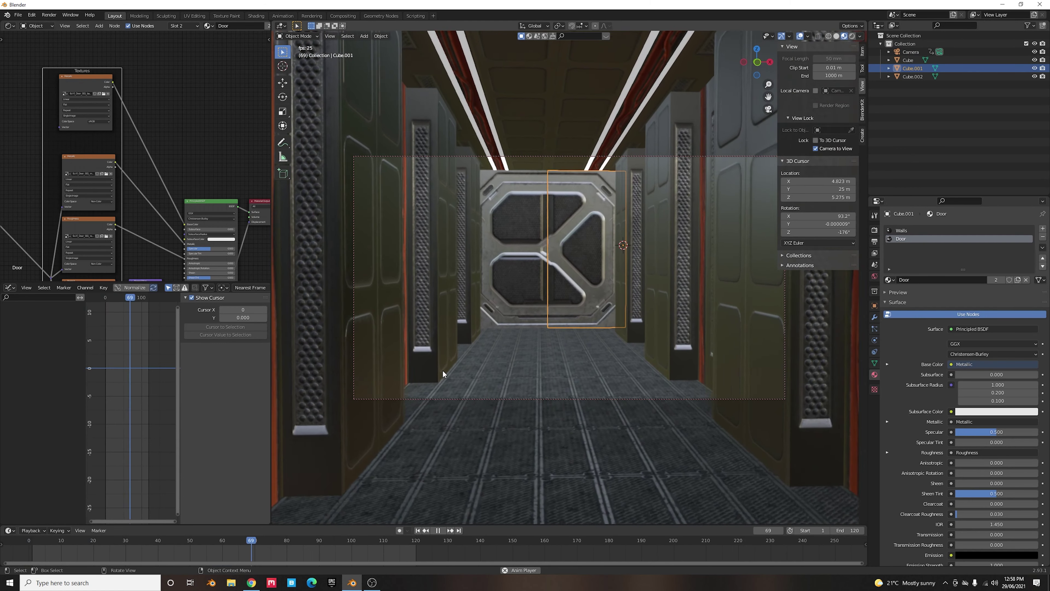
key("space")
left_click_drag(275, 545, 286, 542)
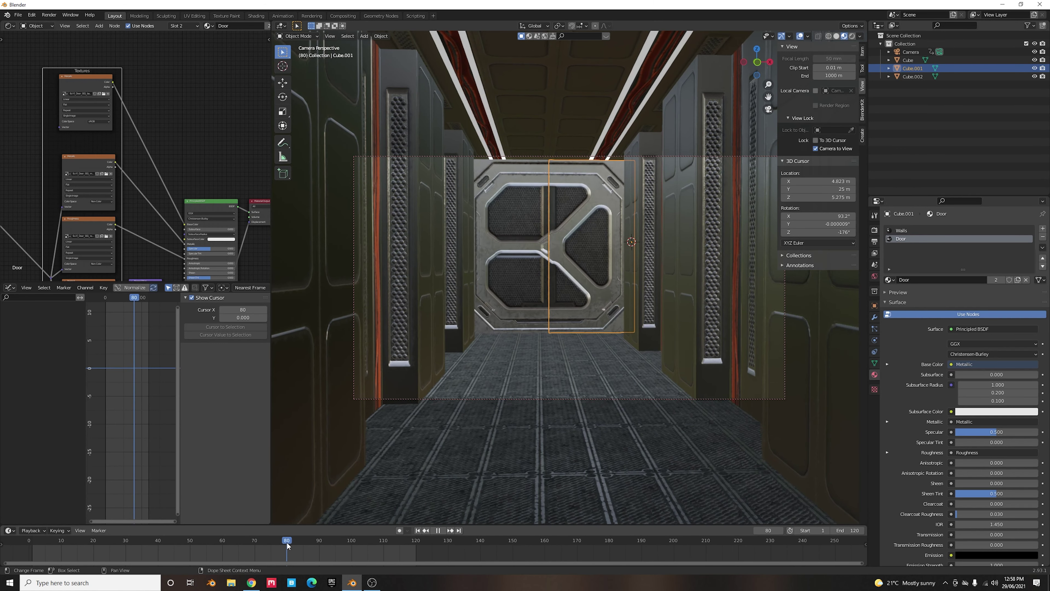
key("i")
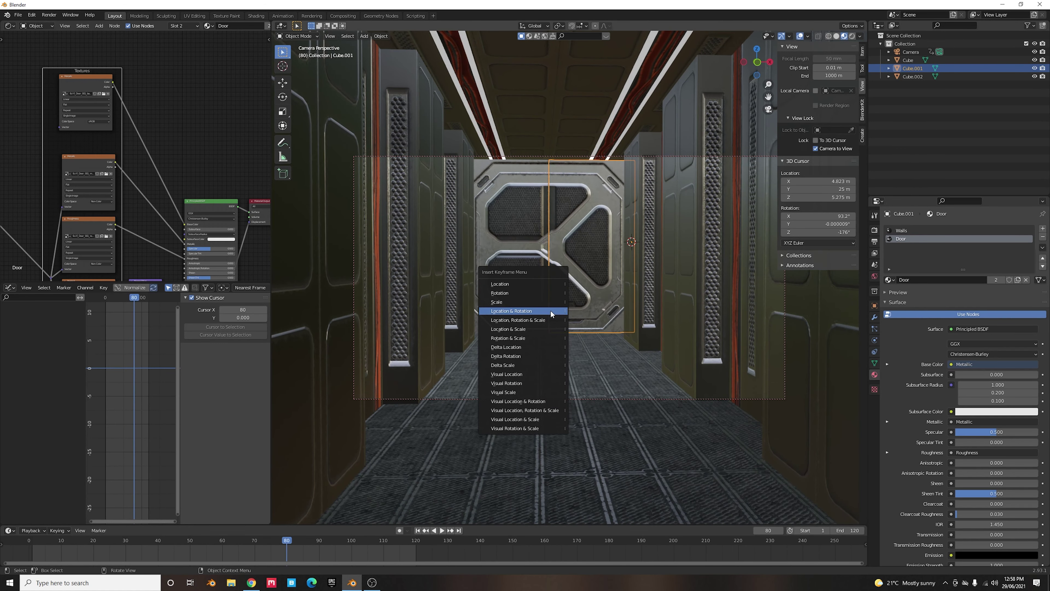
left_click(551, 311)
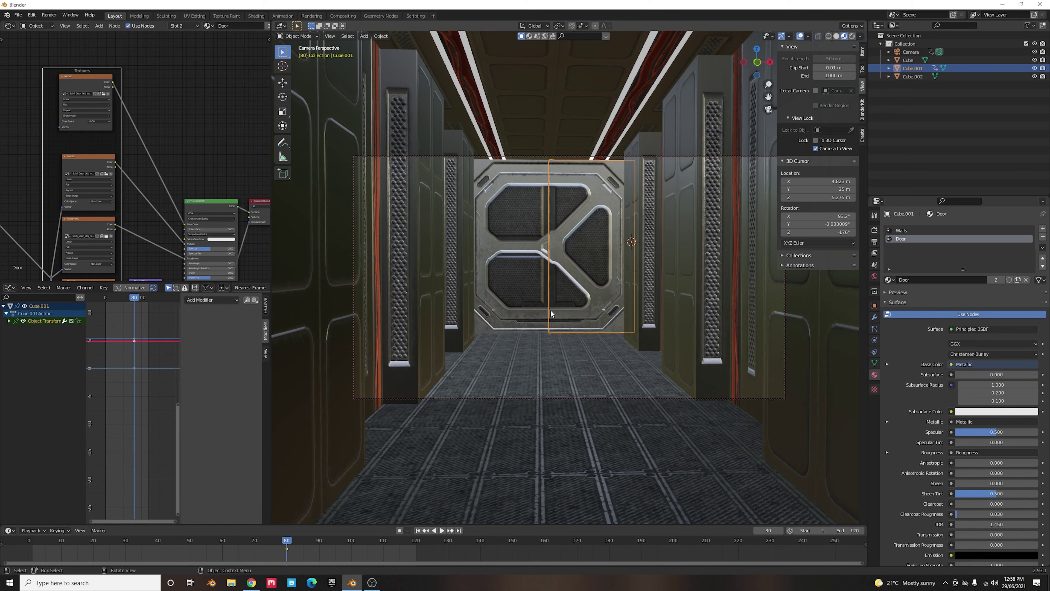
- At frame 120, rotate the first door open around Z and keyframe its location and rotation
left_click(415, 541)
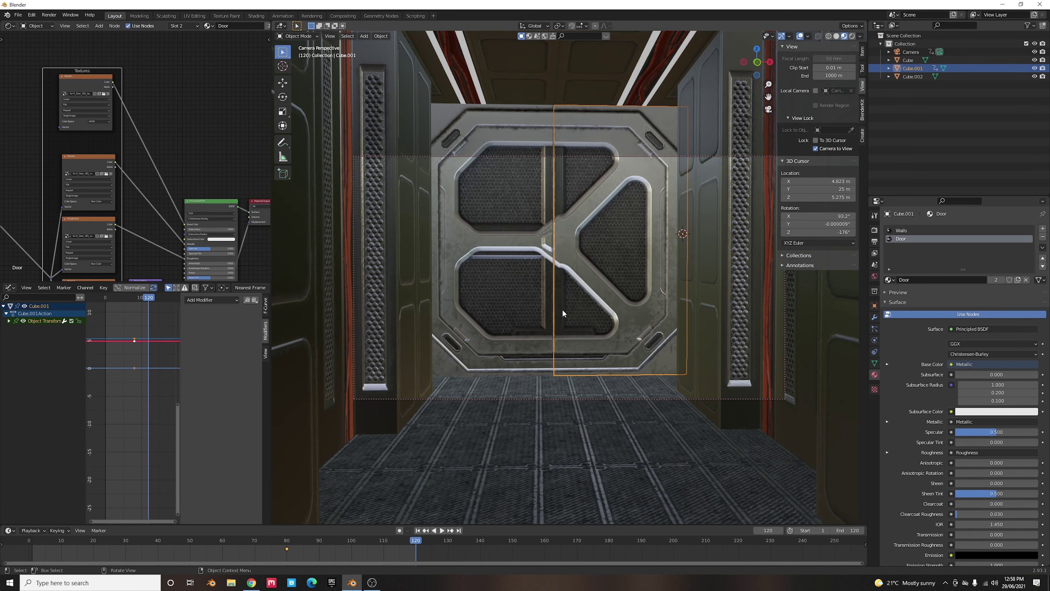
key("r")
key("z")
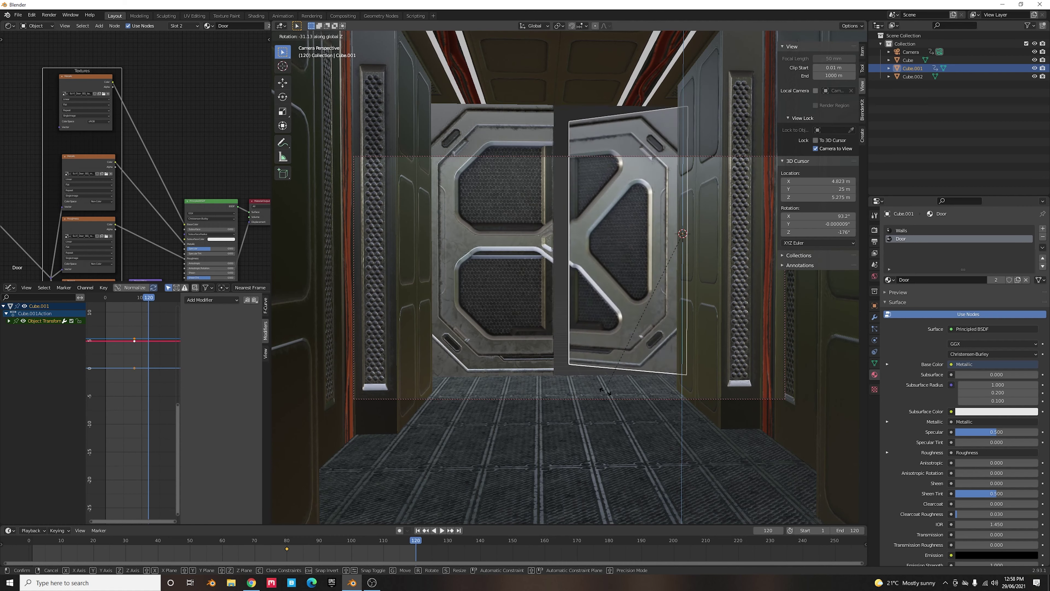
left_click(788, 397)
key("i")
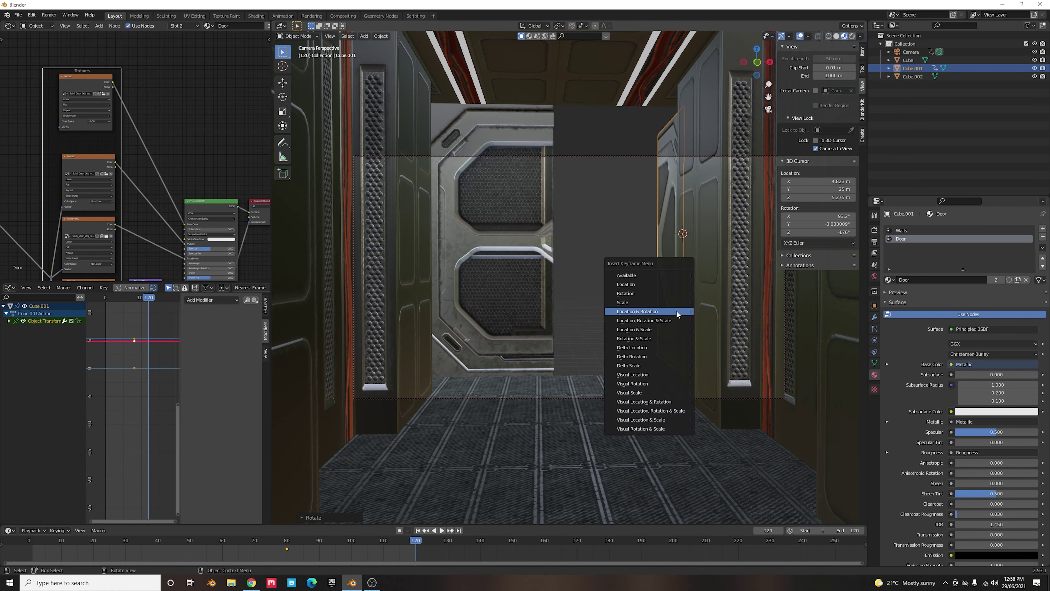
left_click(676, 311)
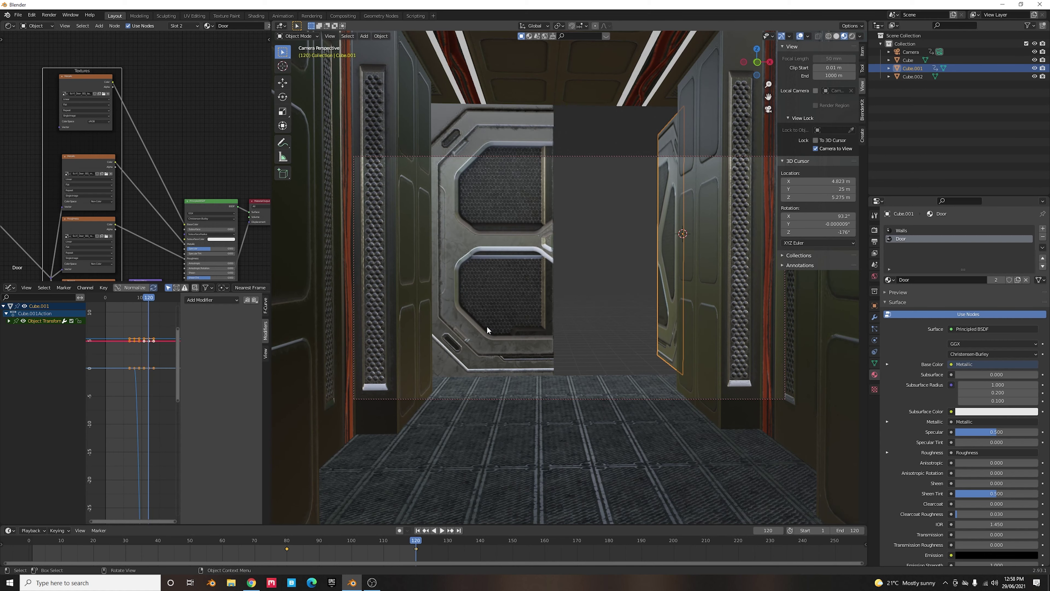
- Keyframe the second door panel, Cube.002, in its closed pose at frame 80
left_click(286, 545)
left_click(511, 274)
key("i")
left_click(511, 274)
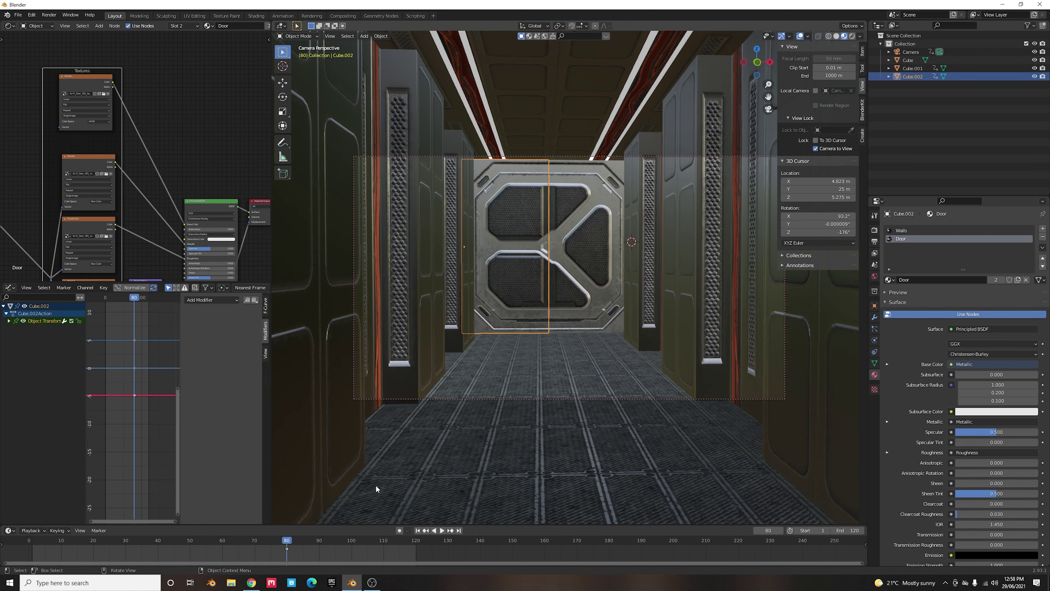
- Rotate the second door open at frame 120, keyframe it, and preview the doors opening
key("shift+Right")
key("r")
left_click(537, 187)
key("i")
left_click(536, 187)
key("space")
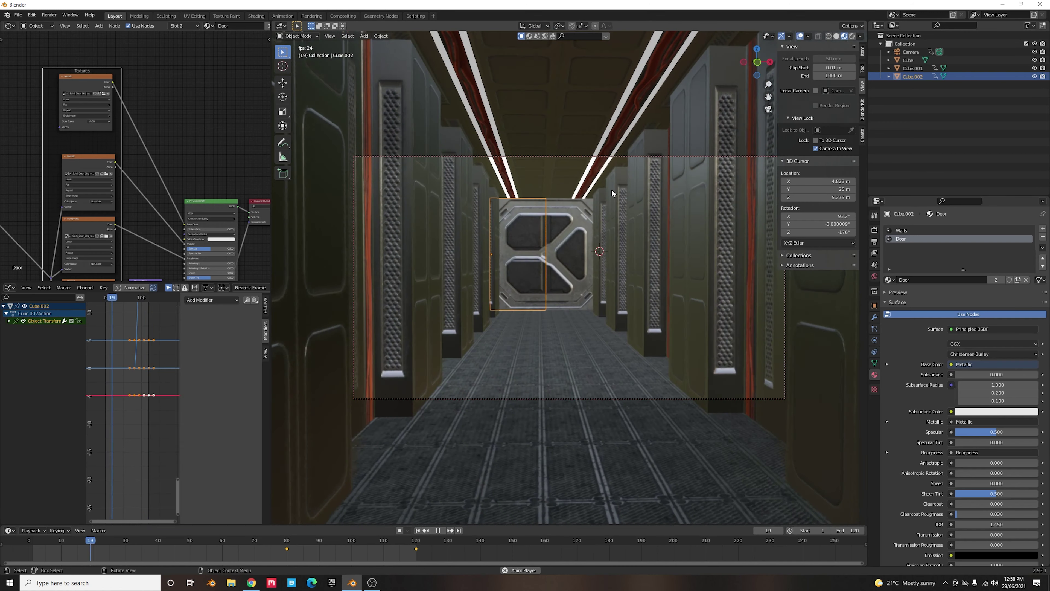
left_click(570, 156)
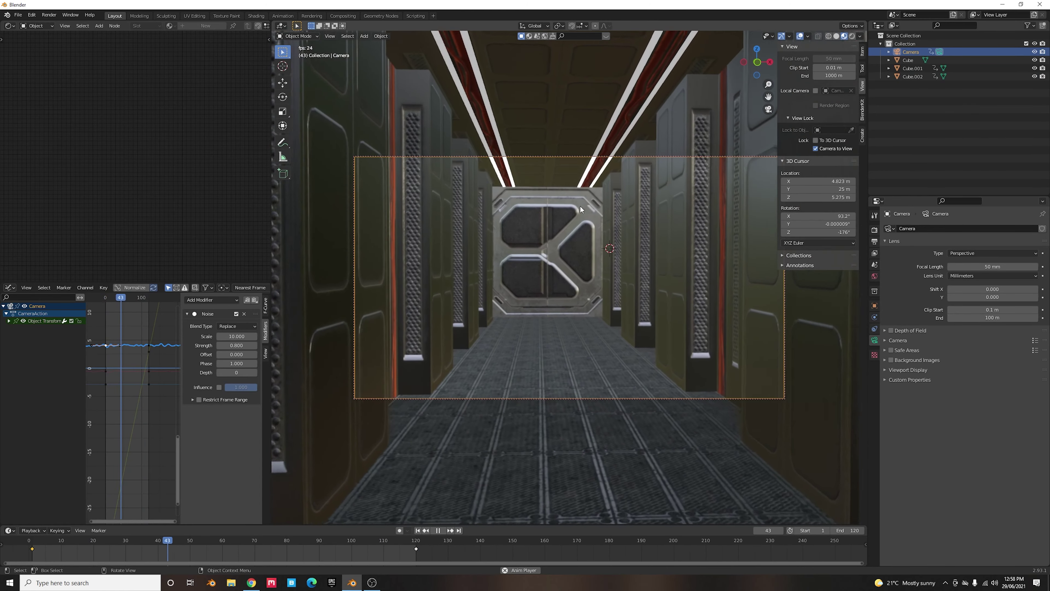
- Leave the camera view and select the corridor section mesh
key("space")
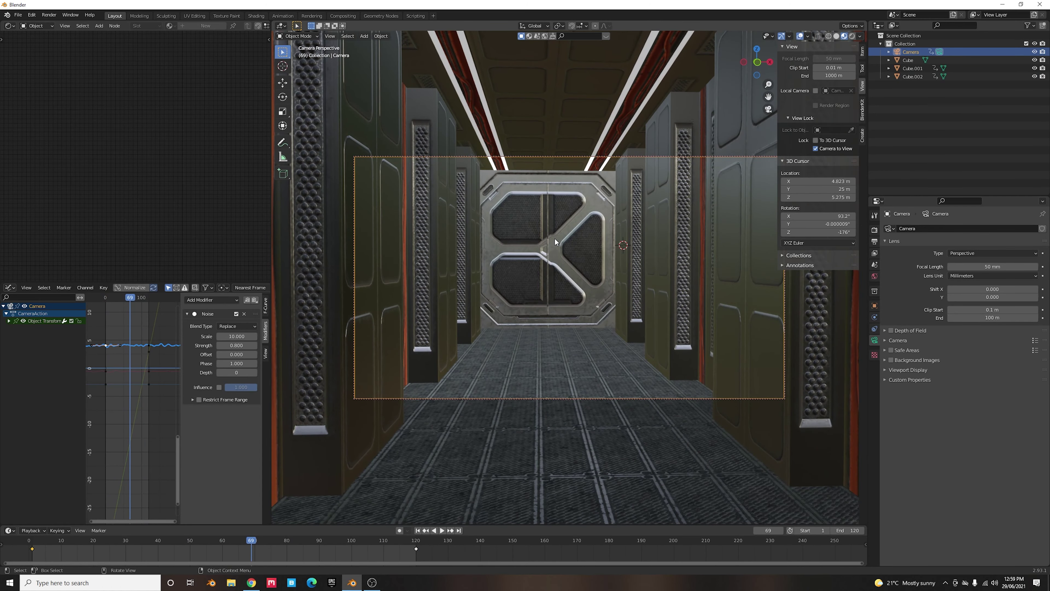
key("KP_0")
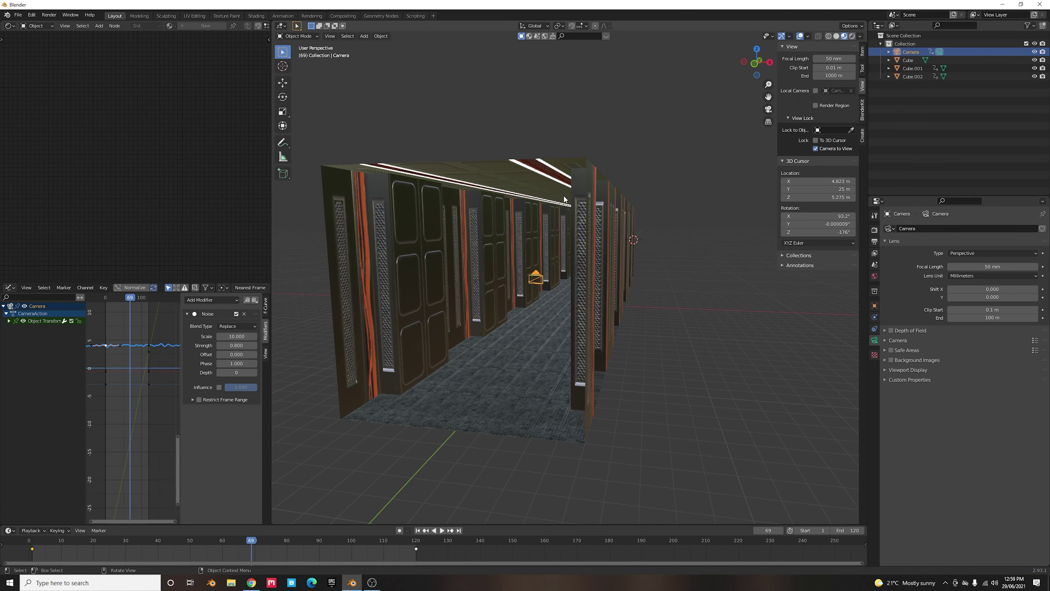
left_click(481, 211)
middle_click_drag(481, 211, 530, 233)
scroll(473, 261, "down", 5)
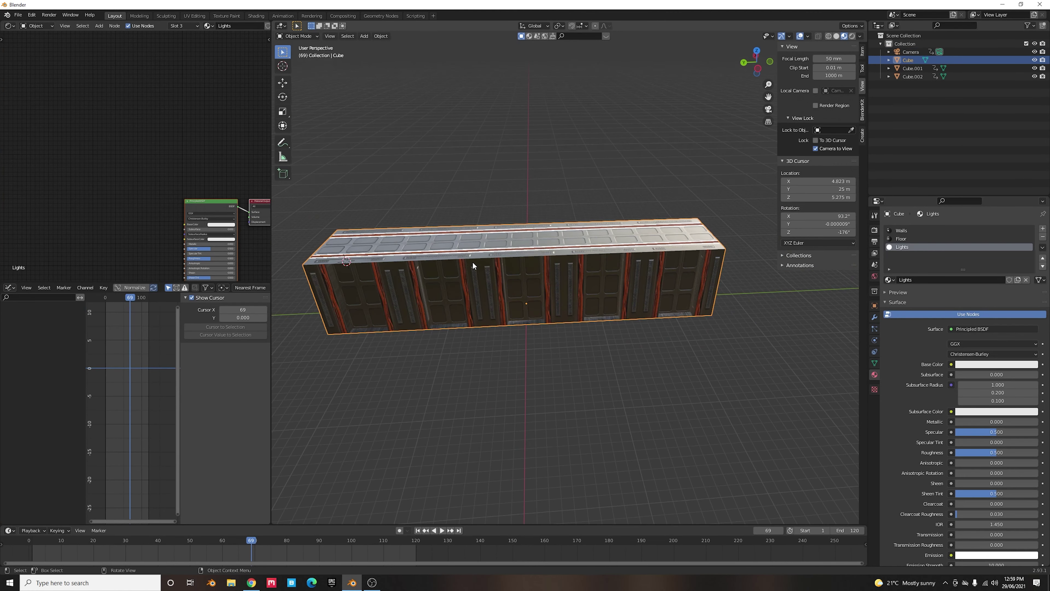
middle_click_drag(443, 274, 559, 277, "shift")
- Duplicate the corridor, rotate it 90° on Z, and move it 29.77 m along Y
key("shift+d")
key("shift+d")
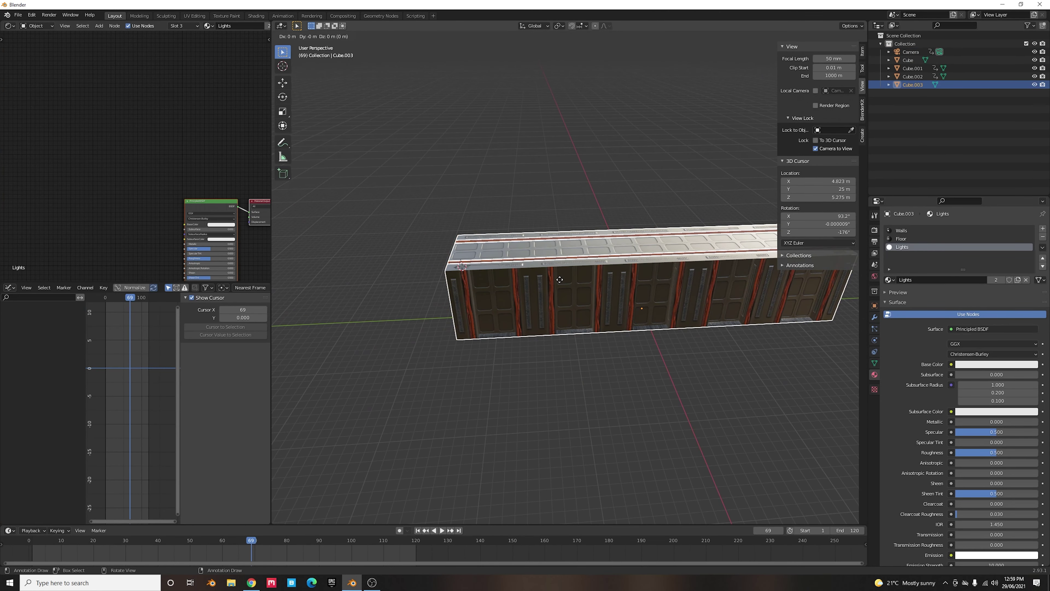
type("rz90")
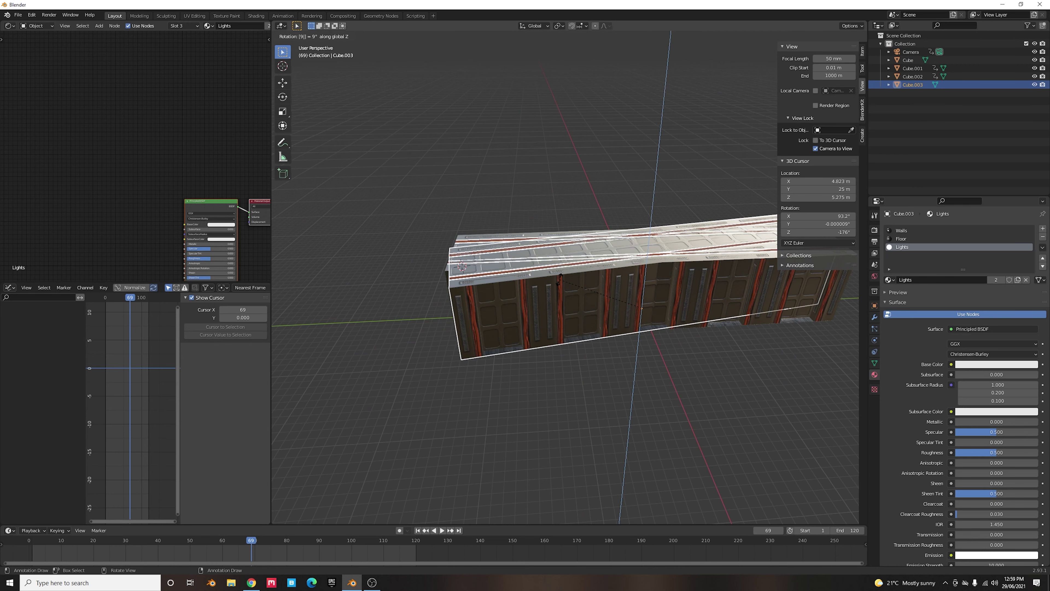
key("Return")
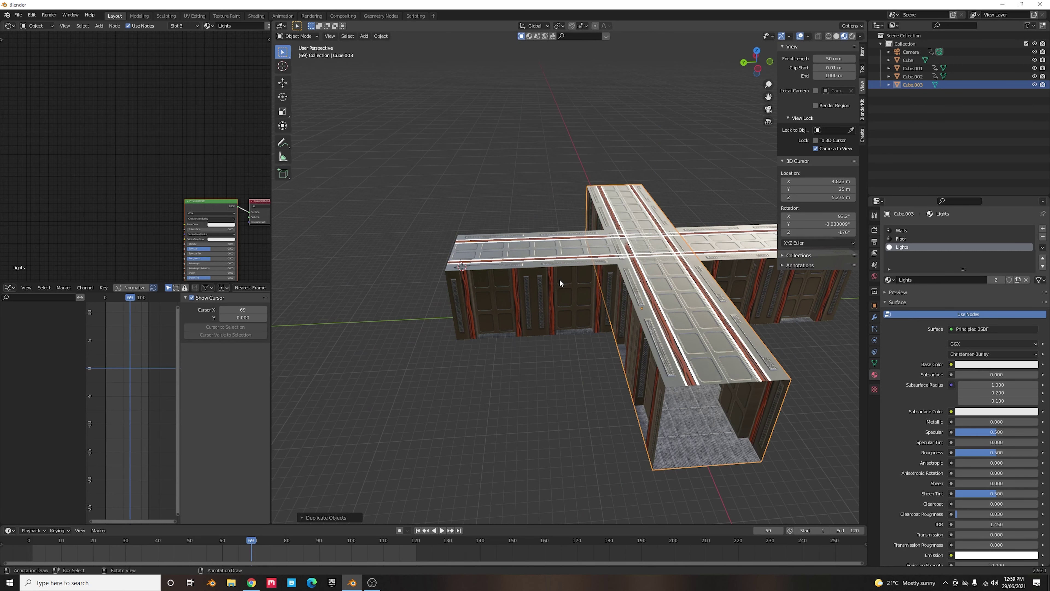
key("g")
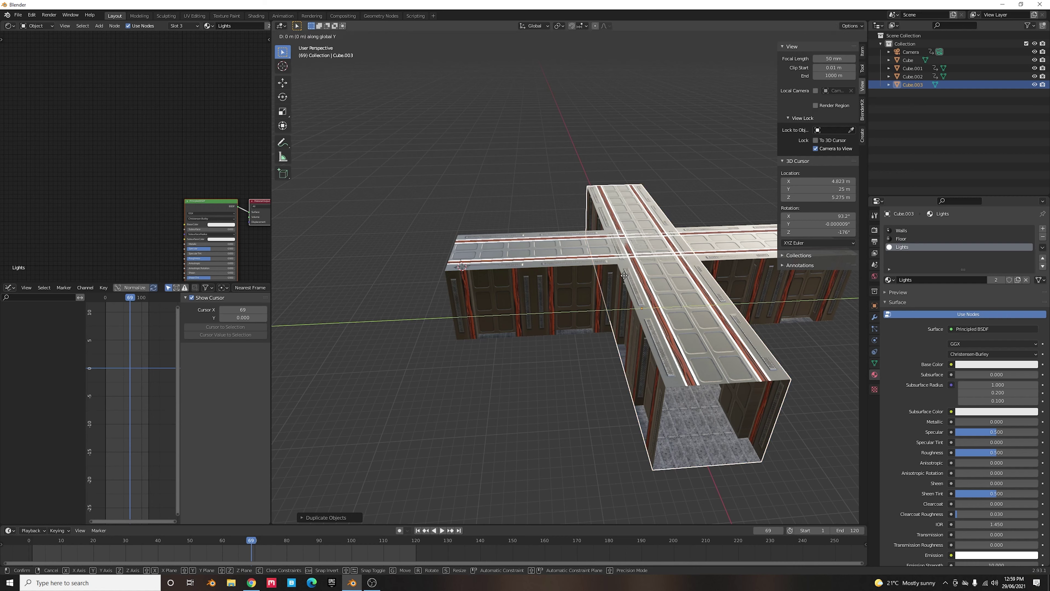
key("y")
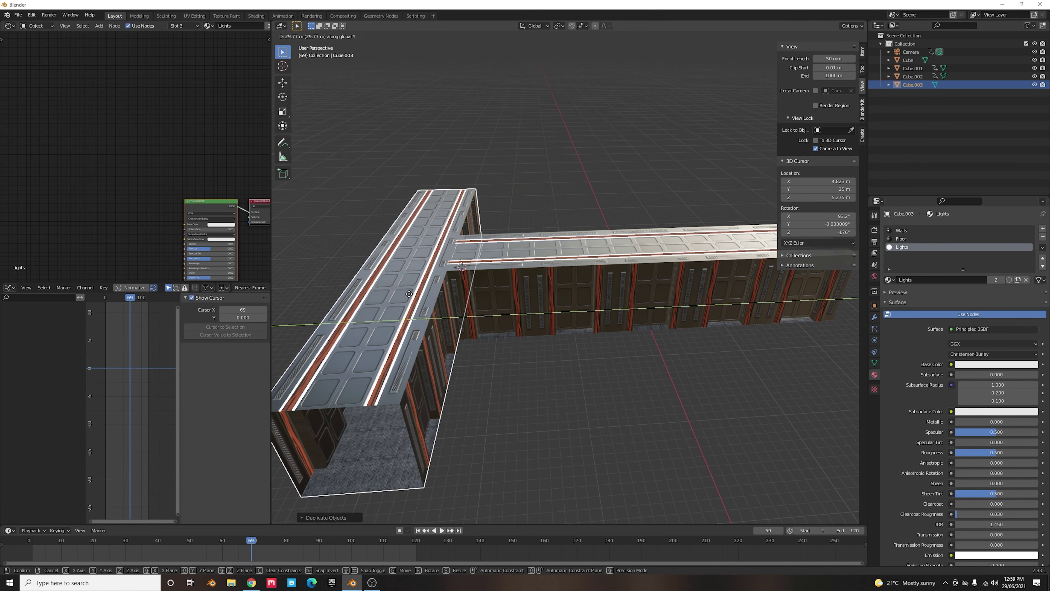
left_click(410, 297)
key("KP_0")
left_click_drag(346, 542, 403, 546)
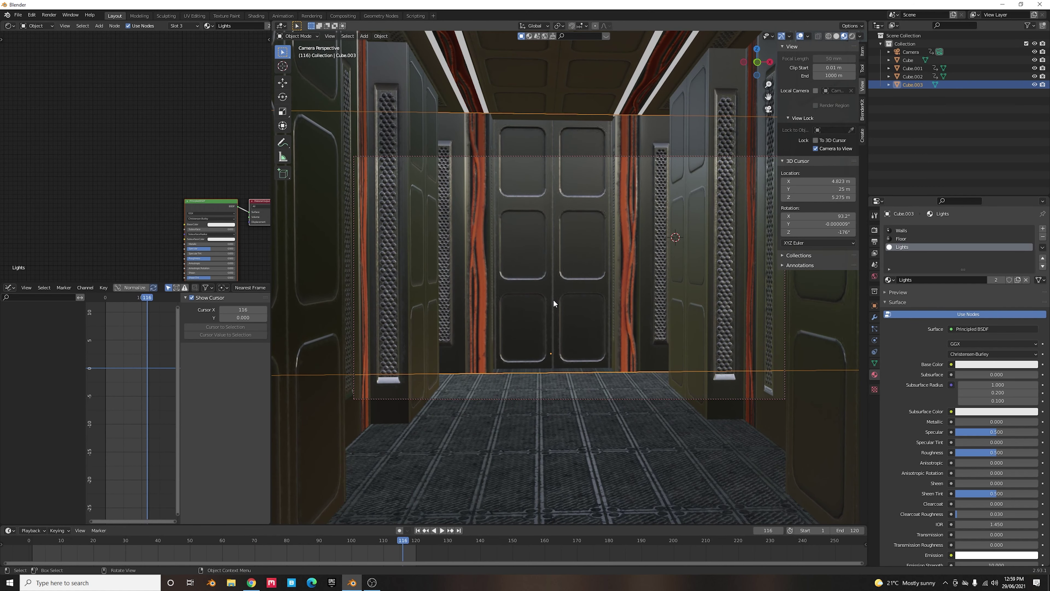
- In Edit Mode, delete the crossing section's end door face and three side faces
key("Tab")
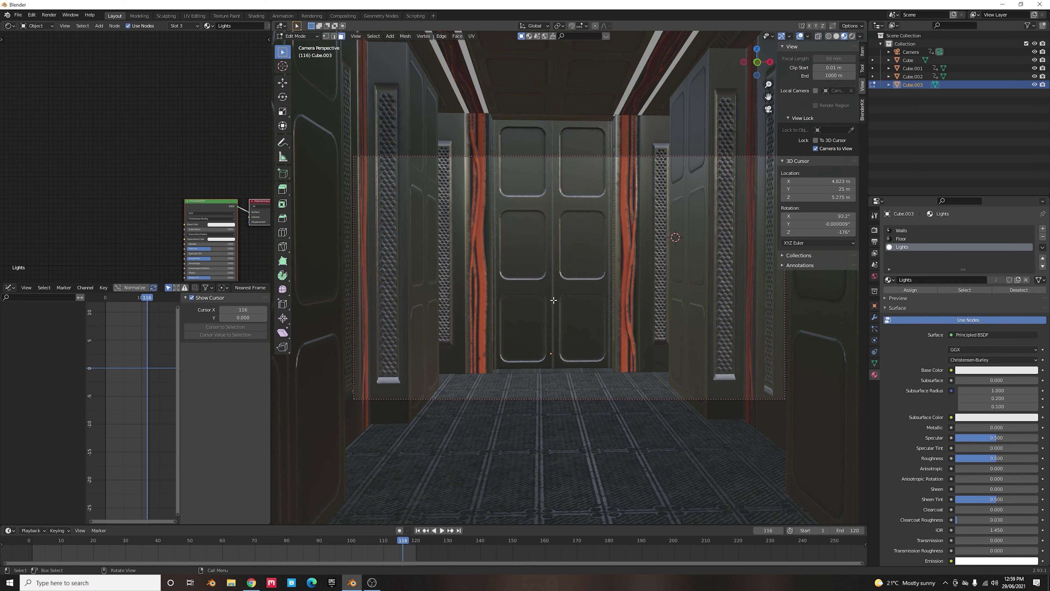
left_click(340, 37)
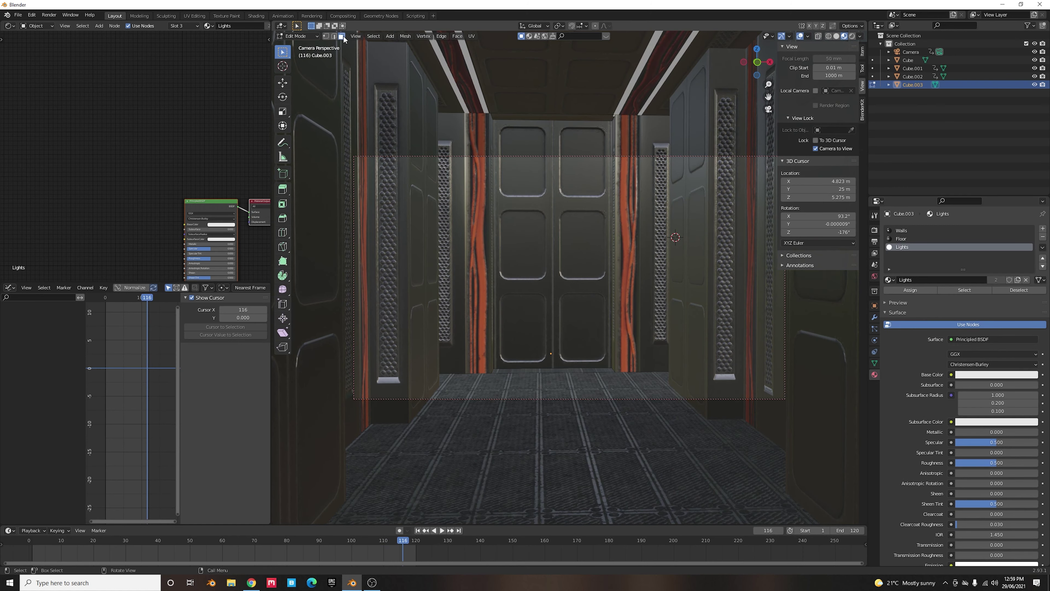
left_click(538, 243)
left_click(486, 231, "shift")
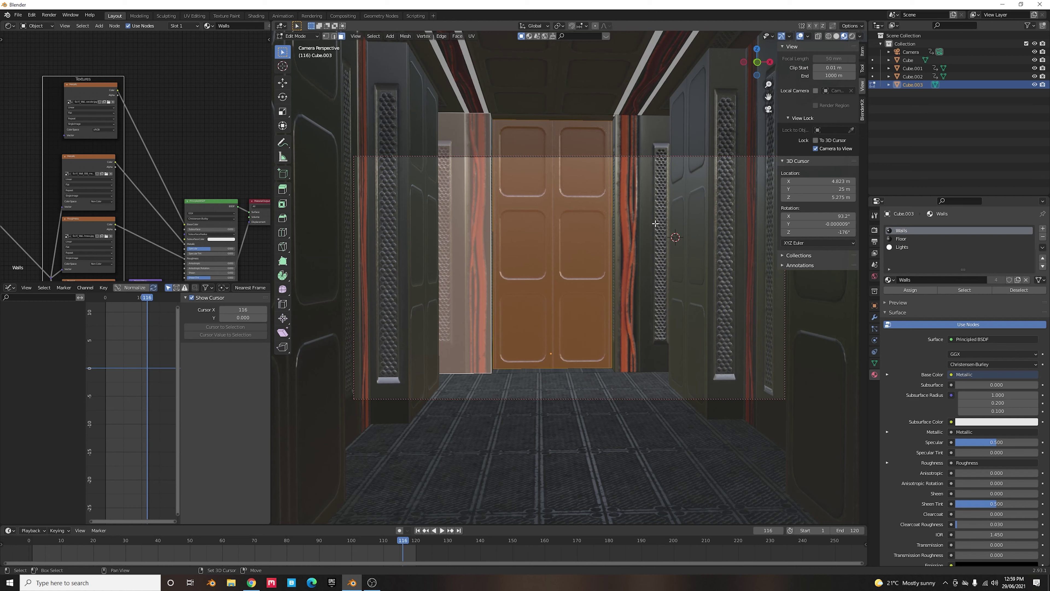
left_click(647, 225, "shift")
left_click(615, 230, "shift")
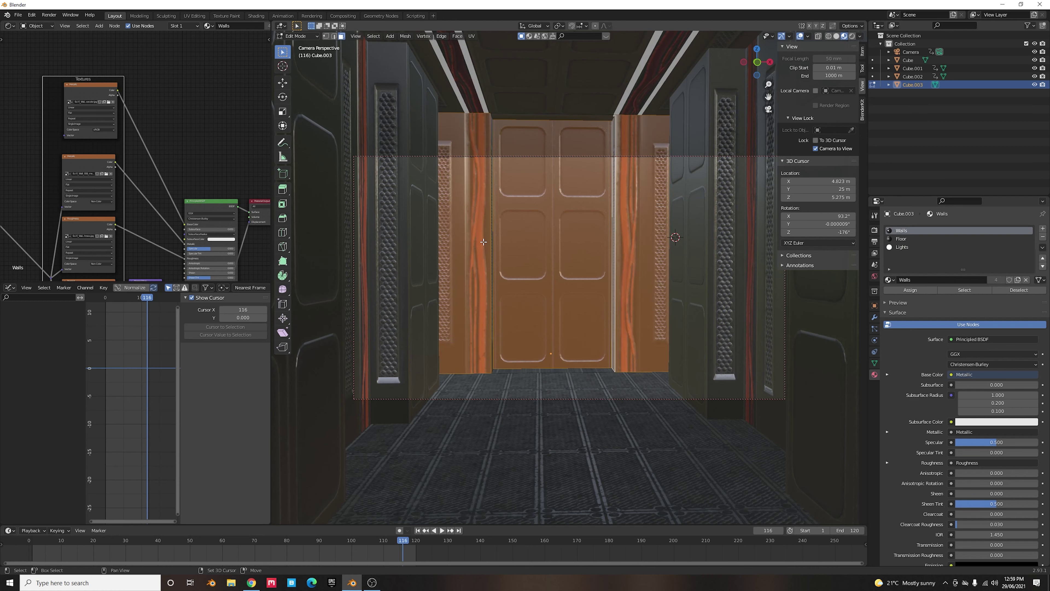
key("x")
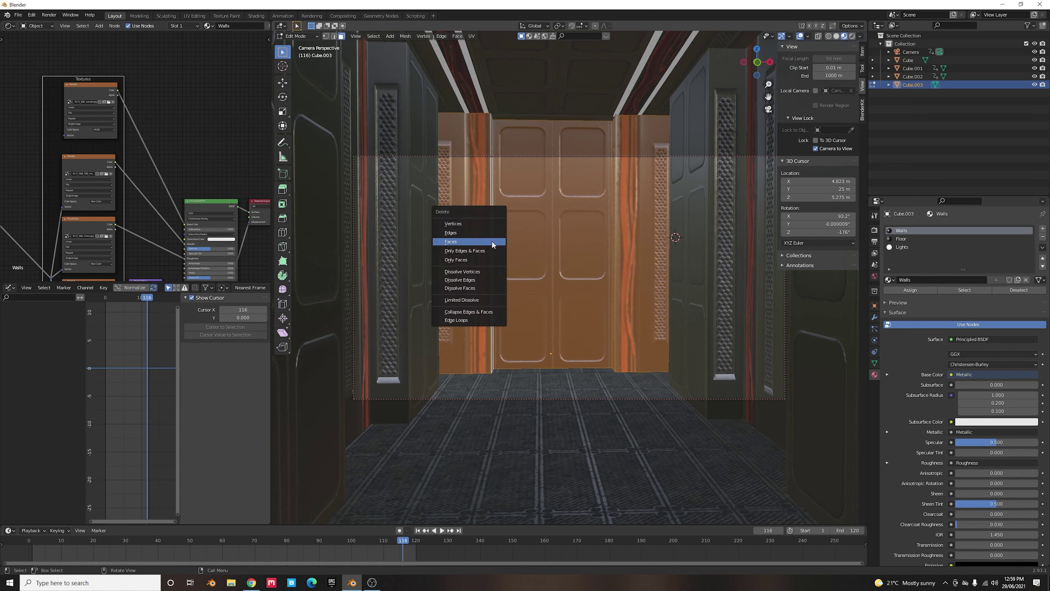
left_click(492, 242)
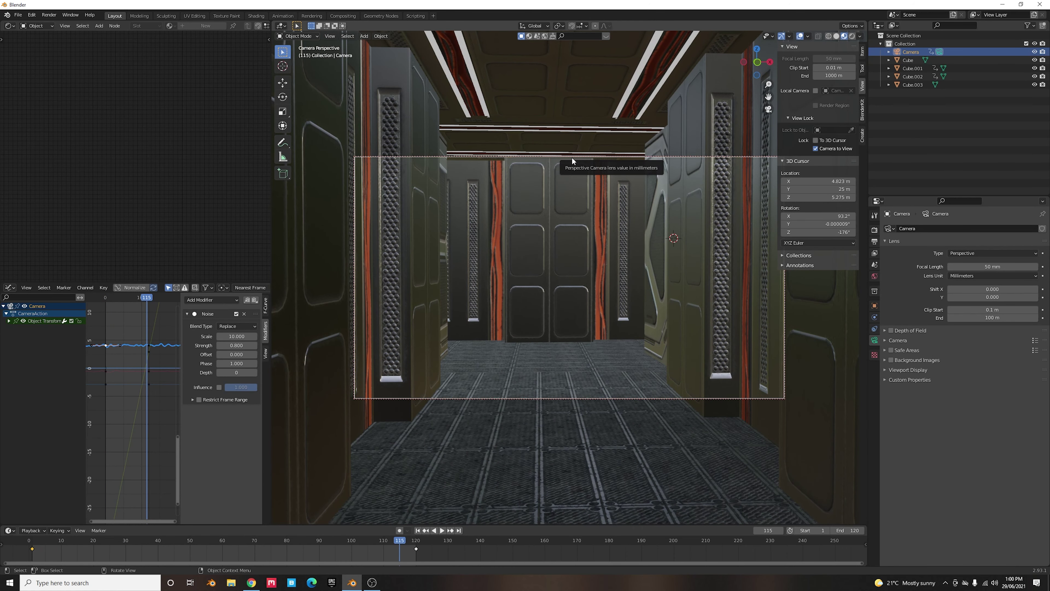
- Enable Eevee Ambient Occlusion with a 1.32 m distance, plus Screen Space Reflections
left_click(875, 230)
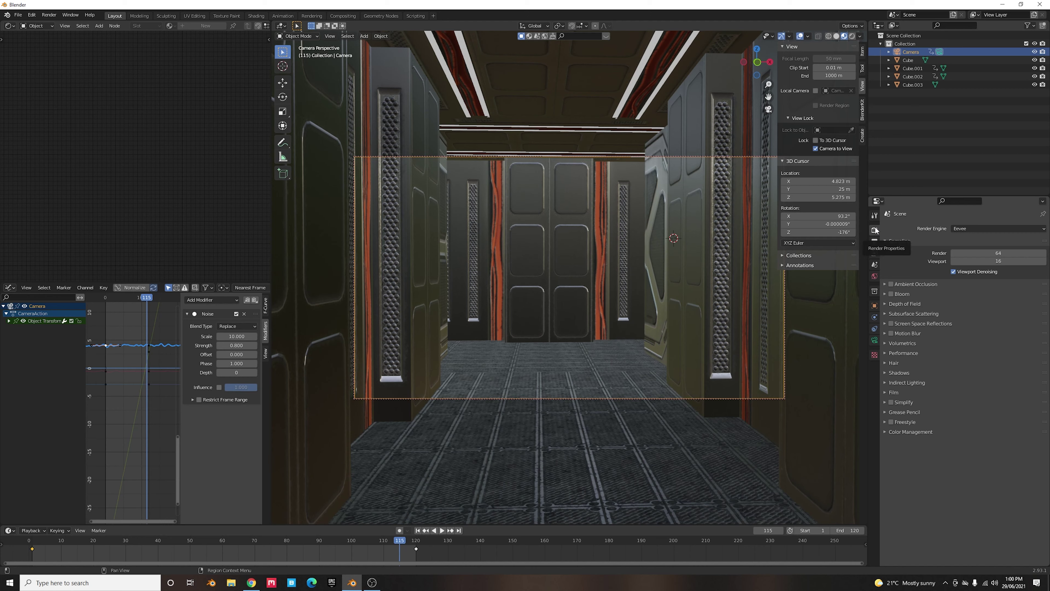
left_click(891, 284)
left_click(887, 284)
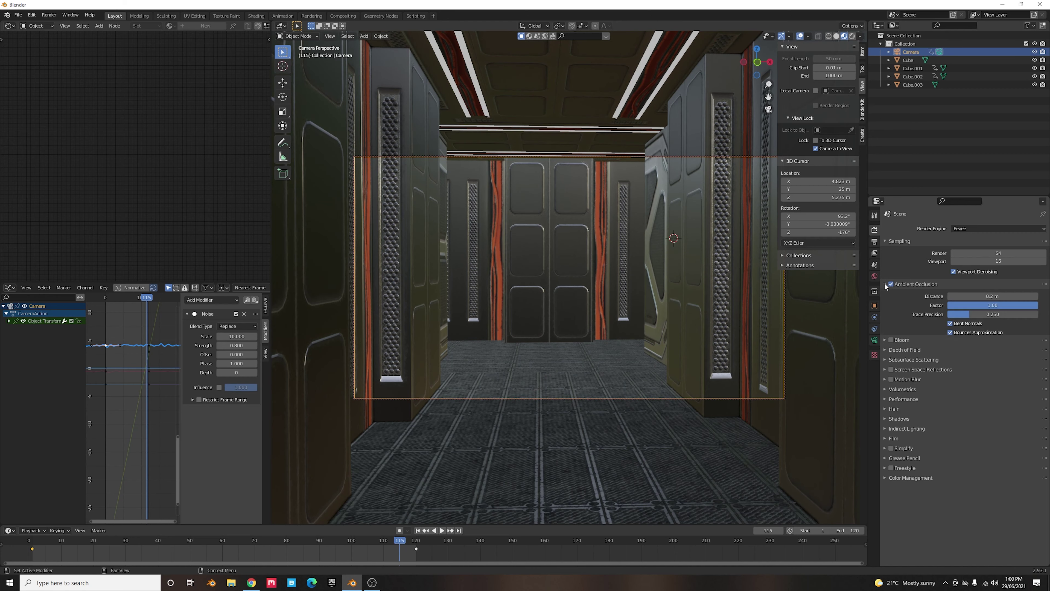
left_click_drag(992, 295, 1007, 296)
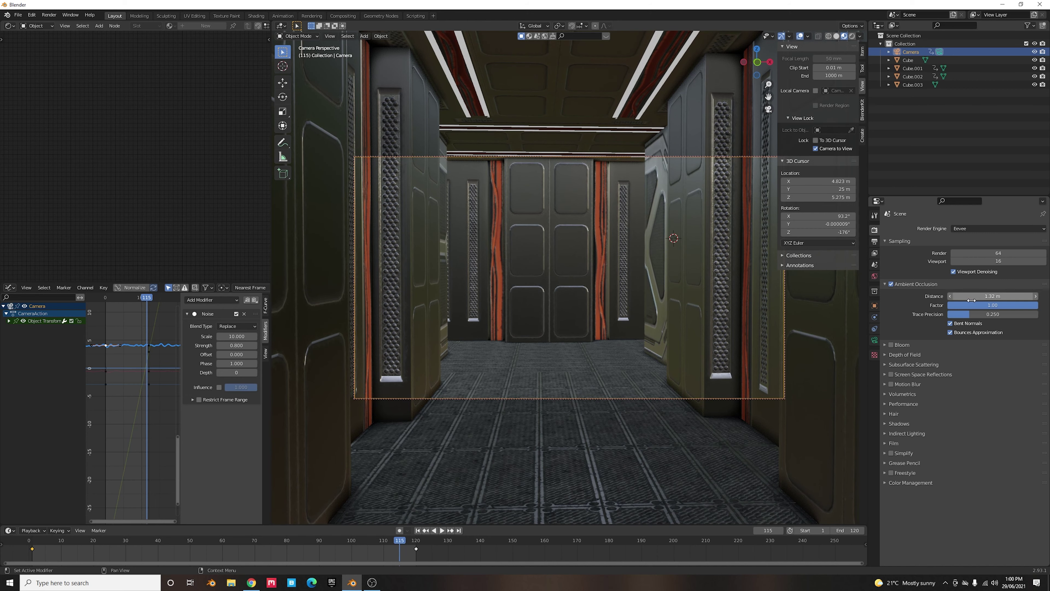
left_click(891, 374)
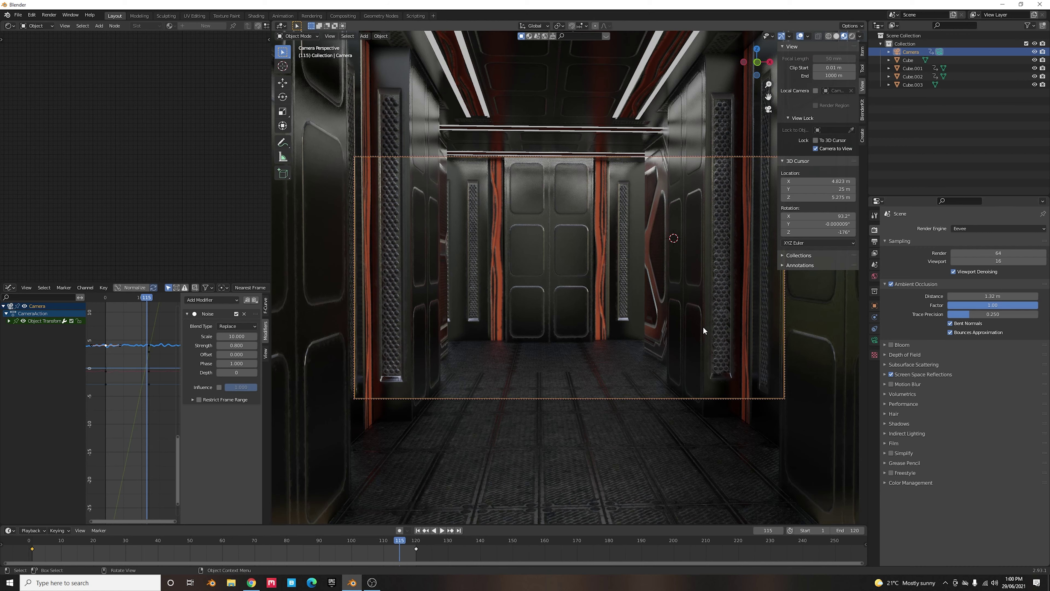
- Turn on Bloom and Motion Blur in the render settings, previewing playback after each
key("space")
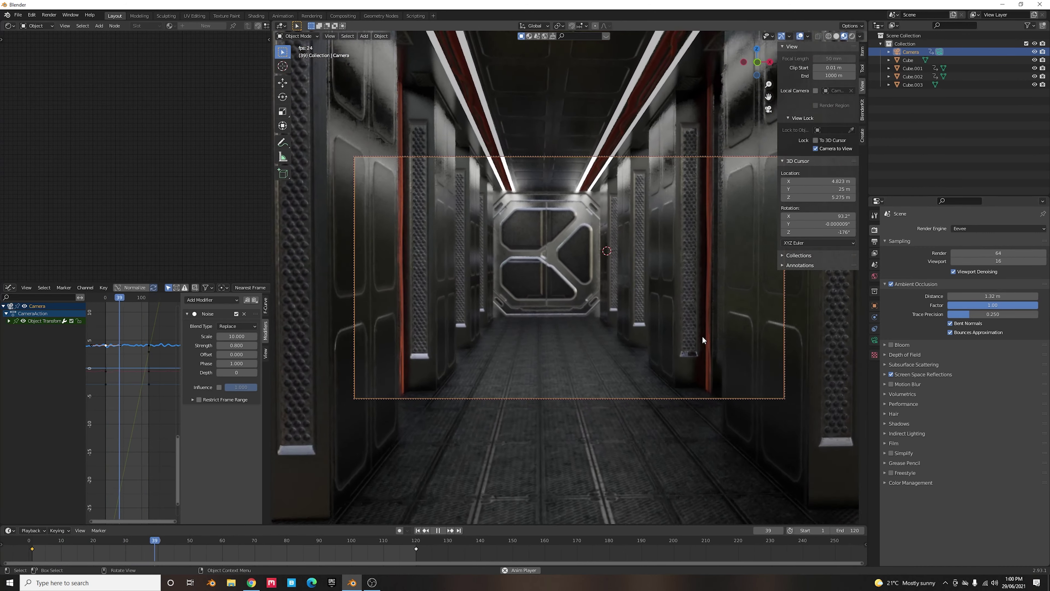
key("space")
left_click(892, 343)
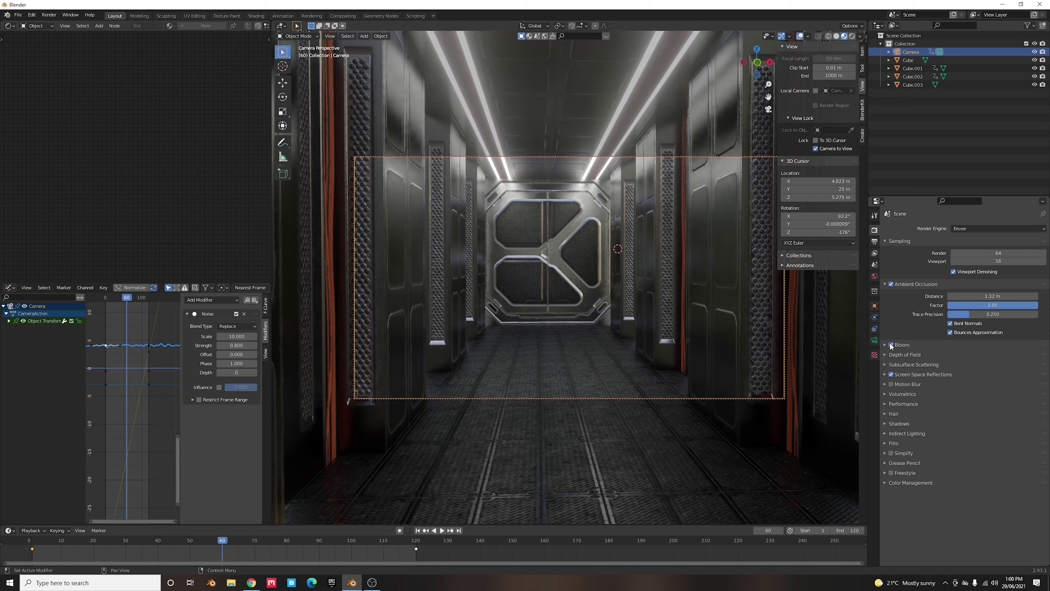
key("space")
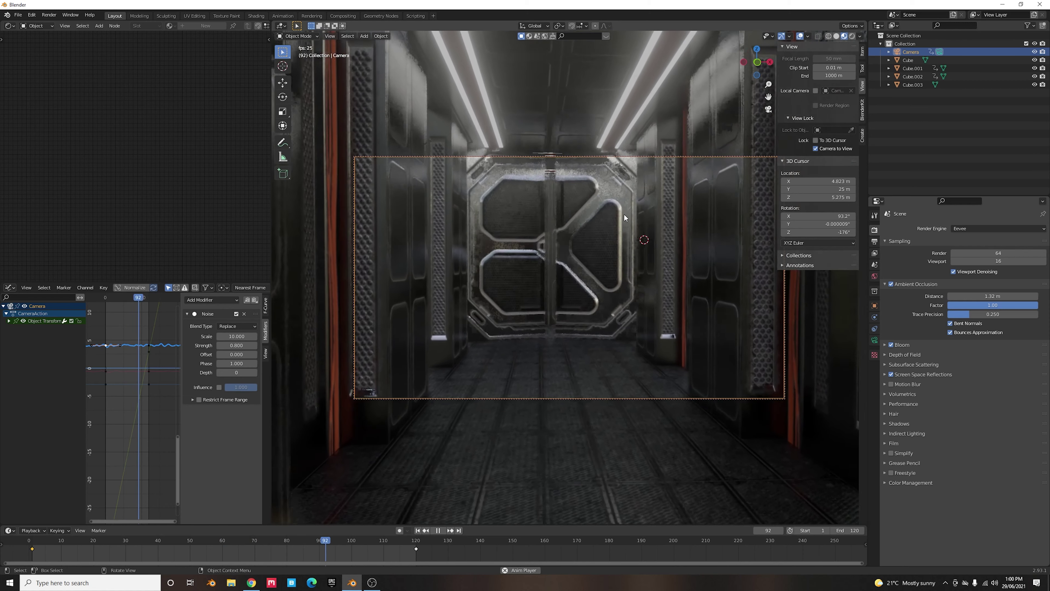
key("space")
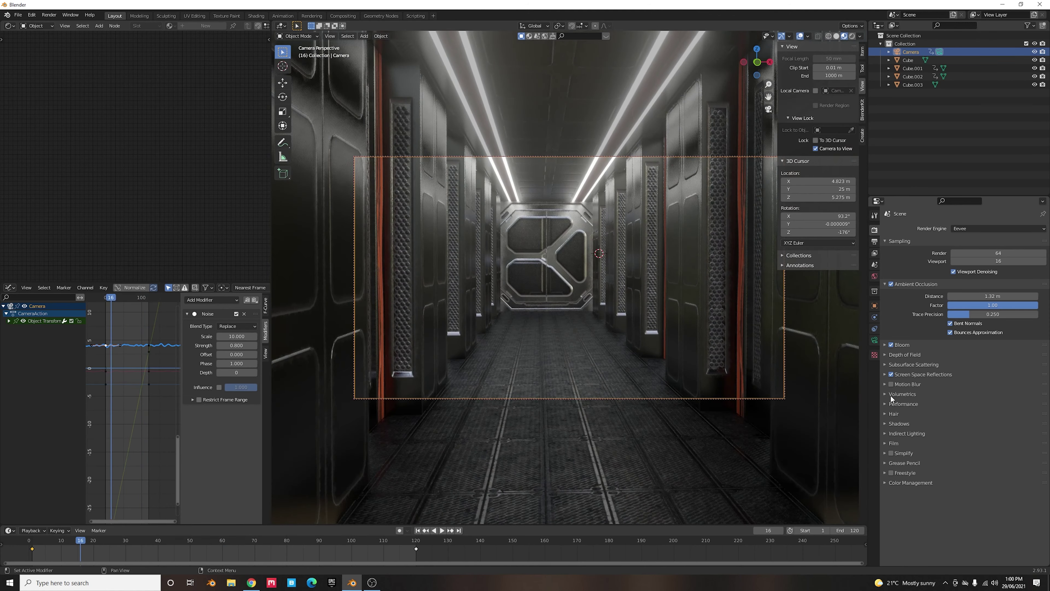
left_click(891, 384)
key("space")
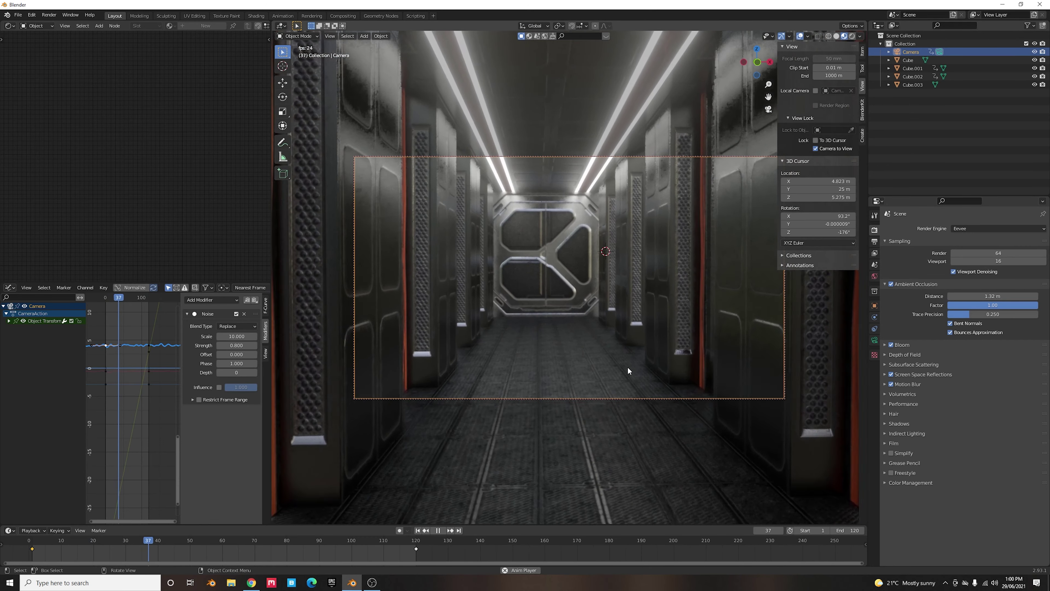
key("space")
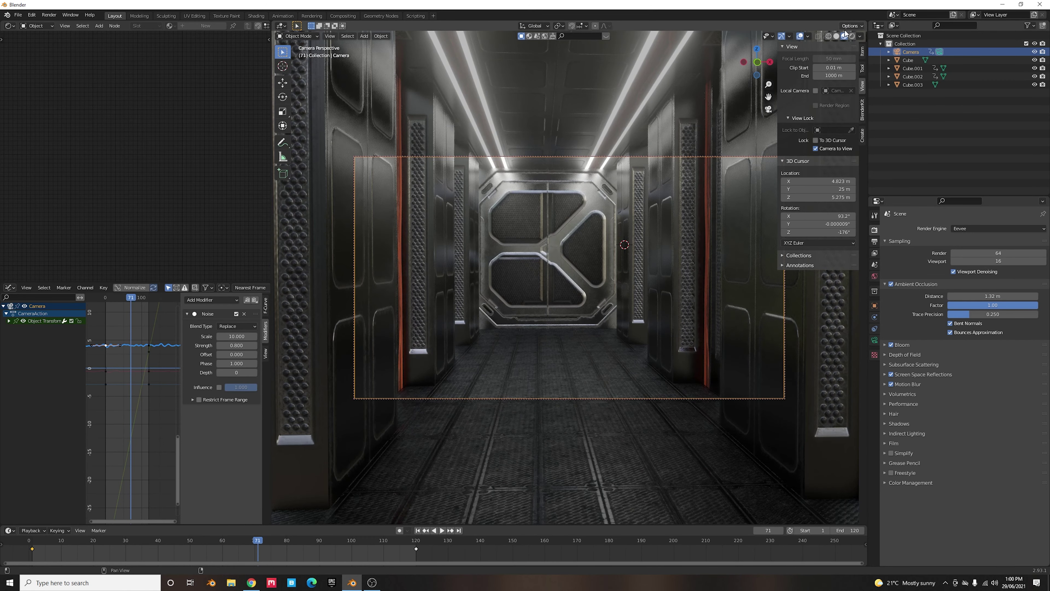
- Scrub the animation in Rendered shading, then bring up the Poly Haven studio HDRIs page
left_click(852, 36)
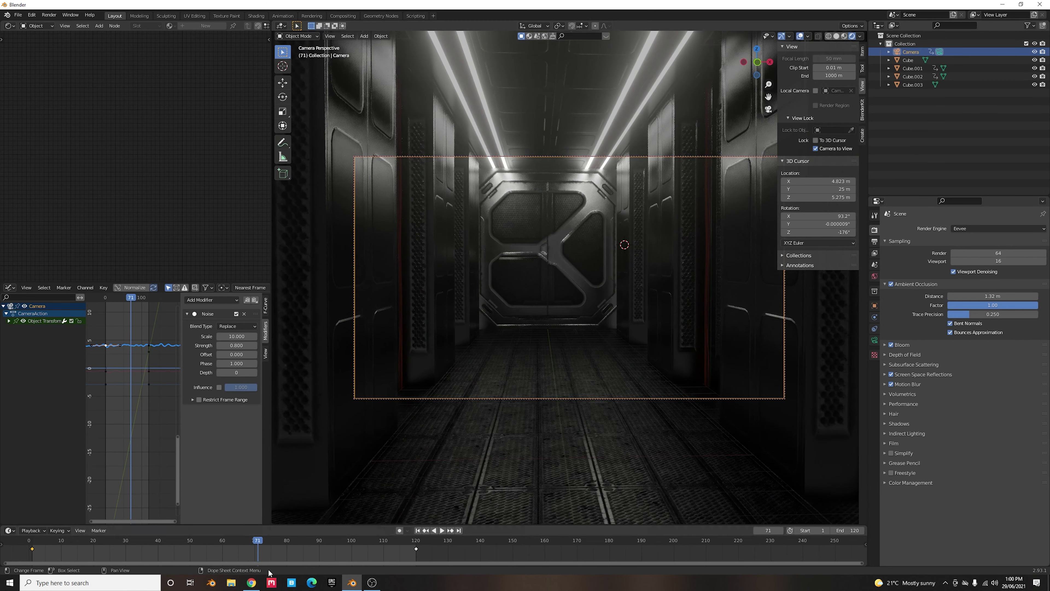
left_click_drag(272, 536, 220, 548)
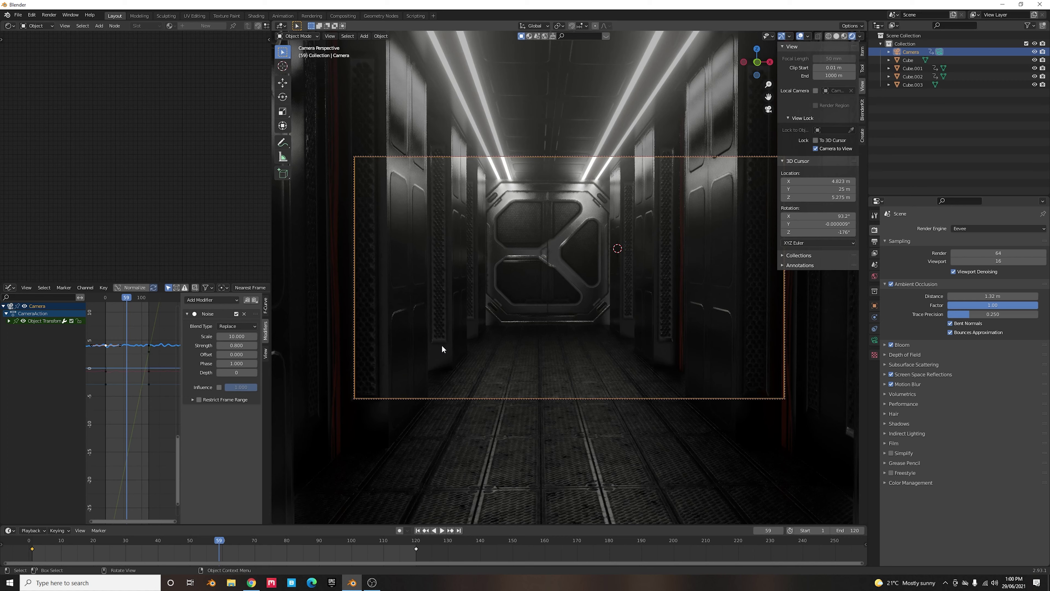
left_click(251, 582)
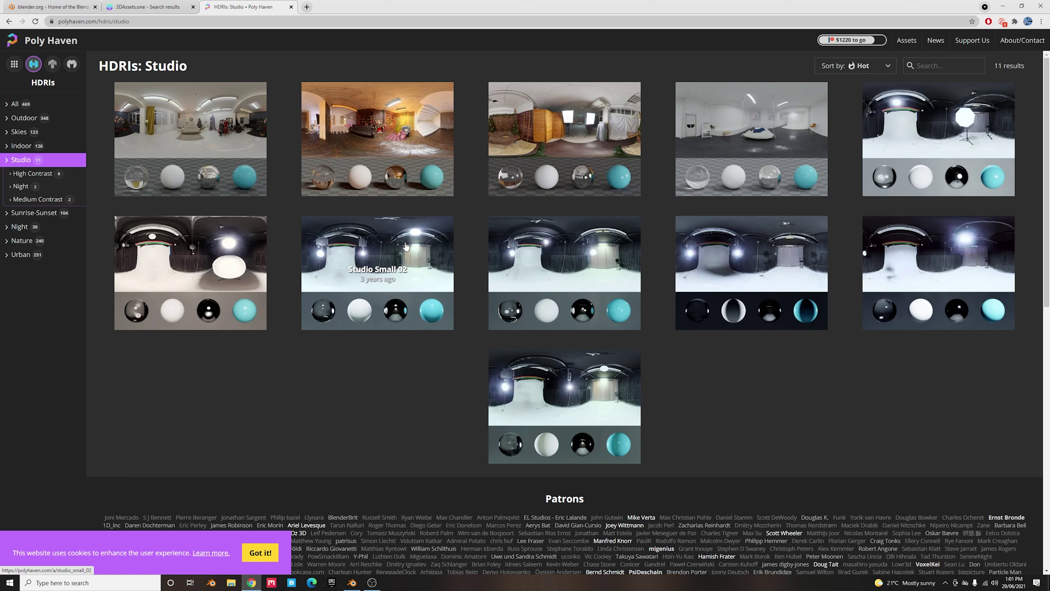
- Return from the Poly Haven studio HDRIs page to Blender's corridor scene
key("alt+Tab")
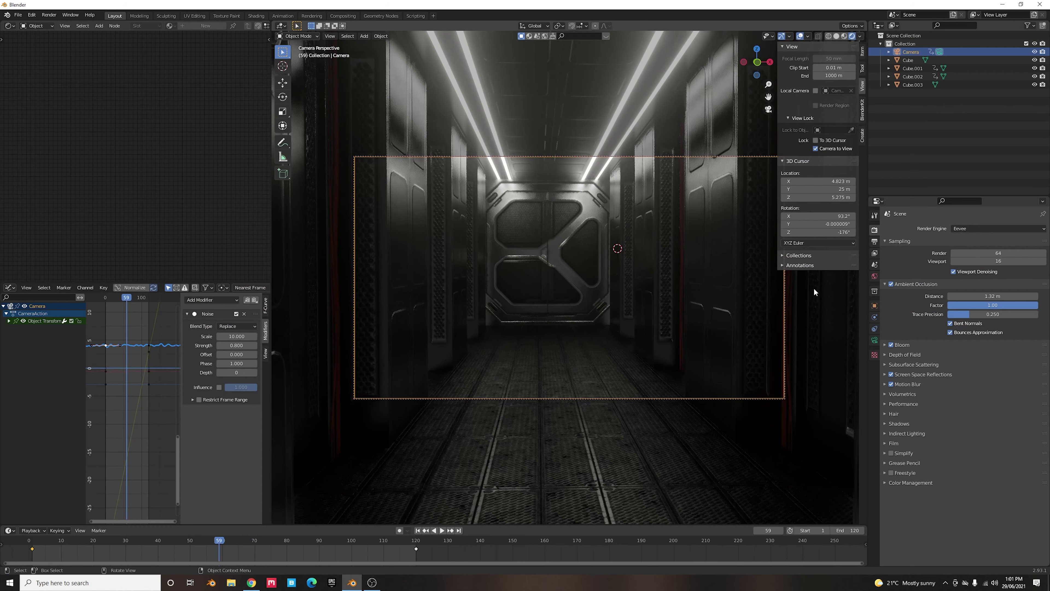
- Set the World colour to an Environment Texture using studio_small_02_4k.exr, then preview playback
left_click(874, 277)
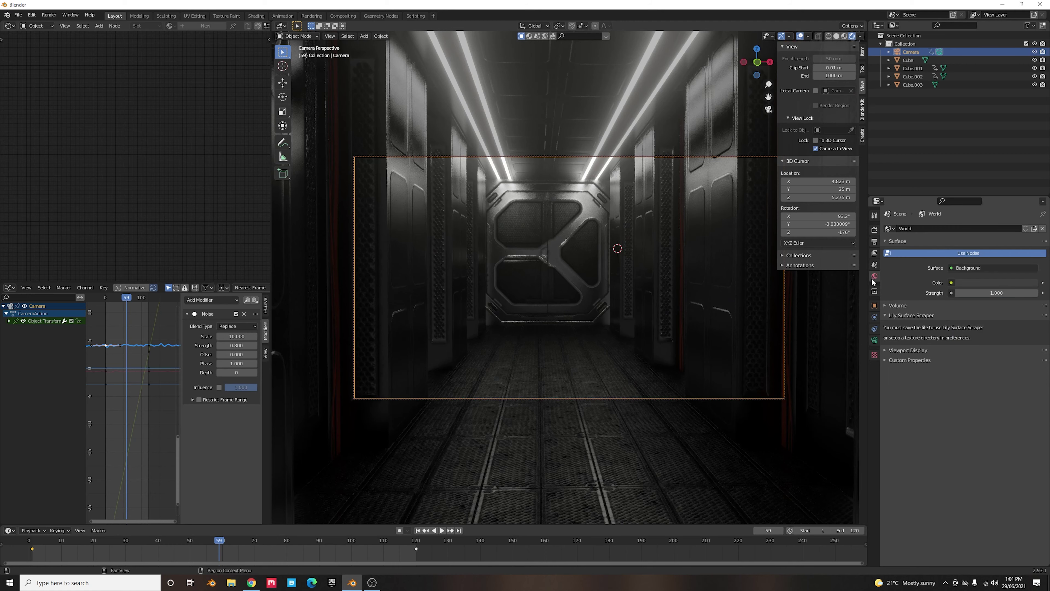
left_click(952, 283)
left_click(825, 319)
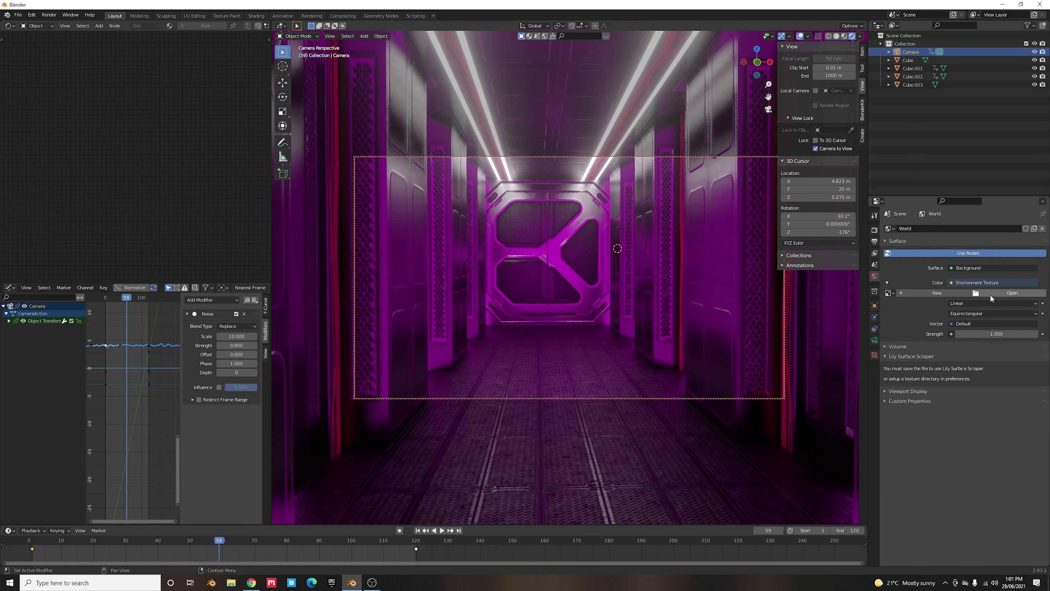
left_click(999, 291)
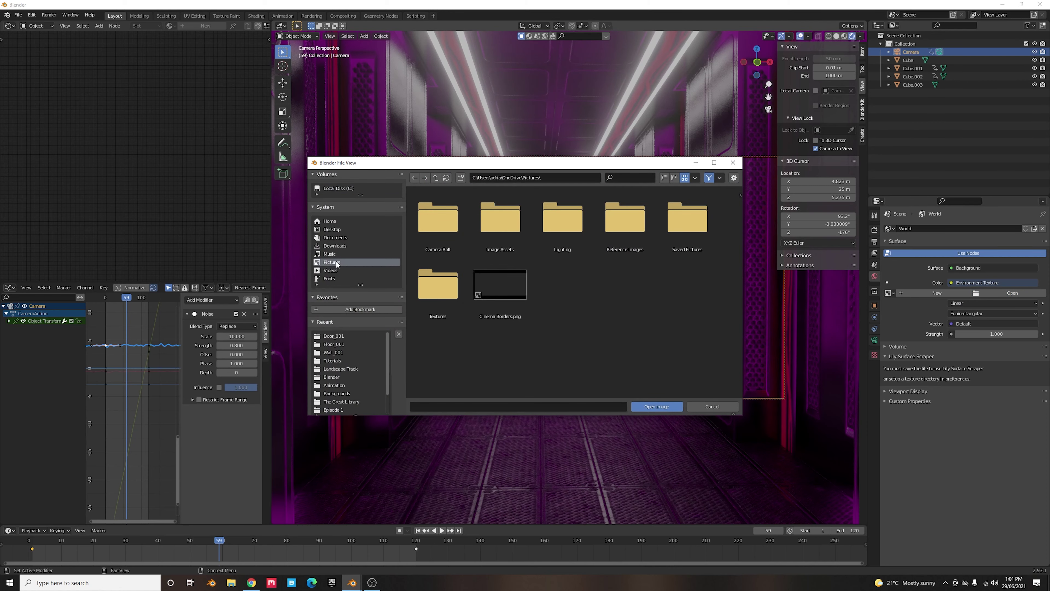
double_click(562, 218)
scroll(600, 282, "down", 3)
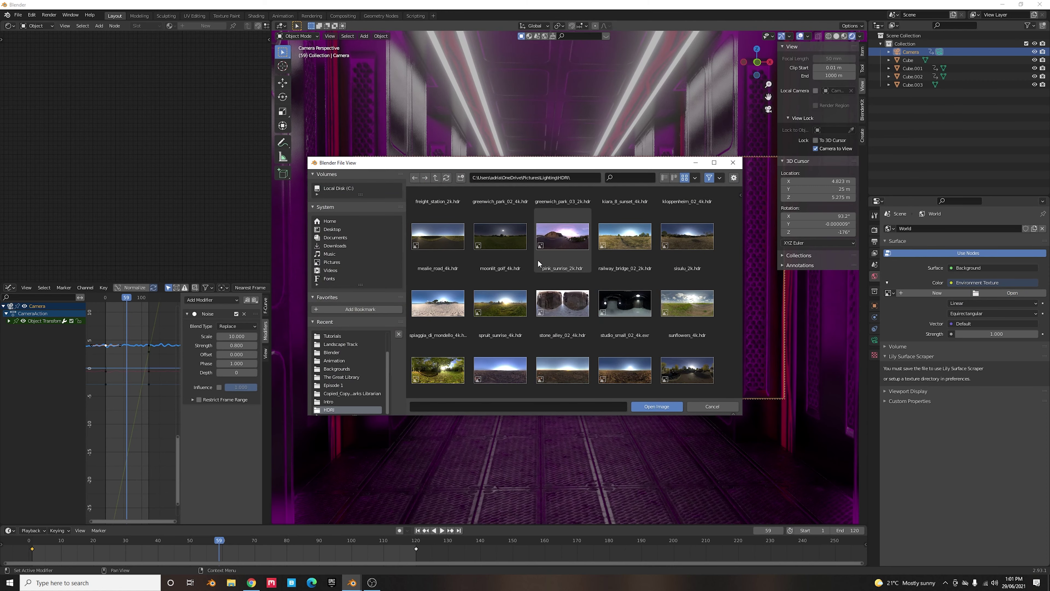
double_click(625, 305)
key("space")
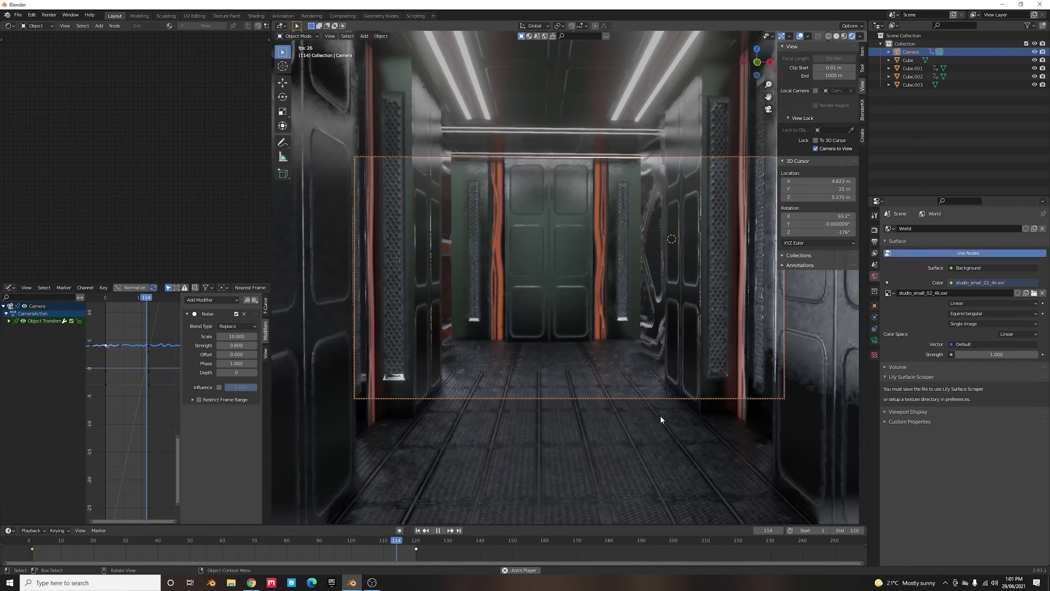
key("space")
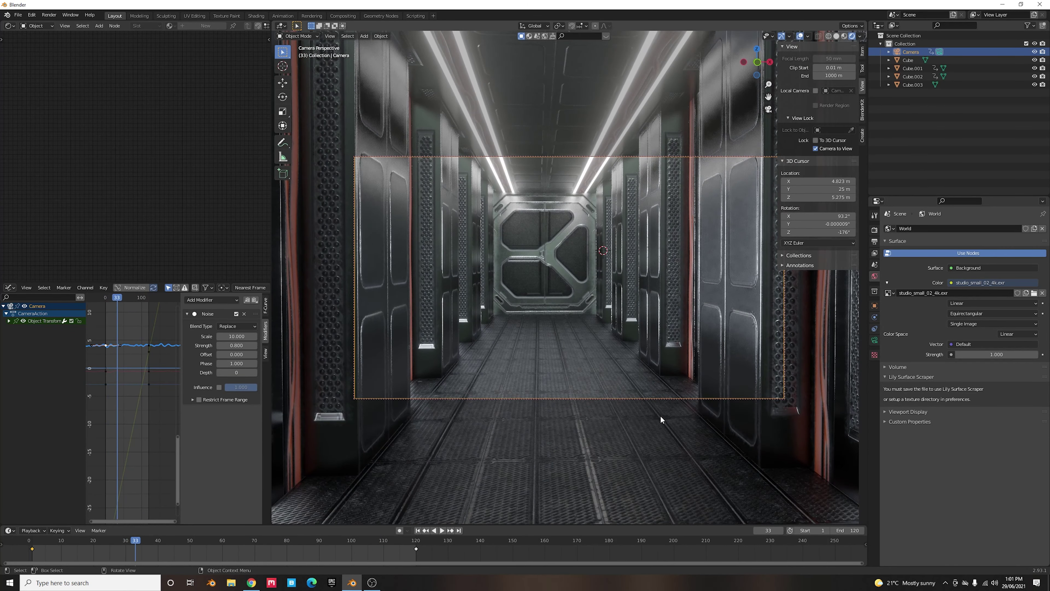
- Set output to FFmpeg Video in an MPEG-4 container at High Quality, then browse for the output location
left_click(873, 241)
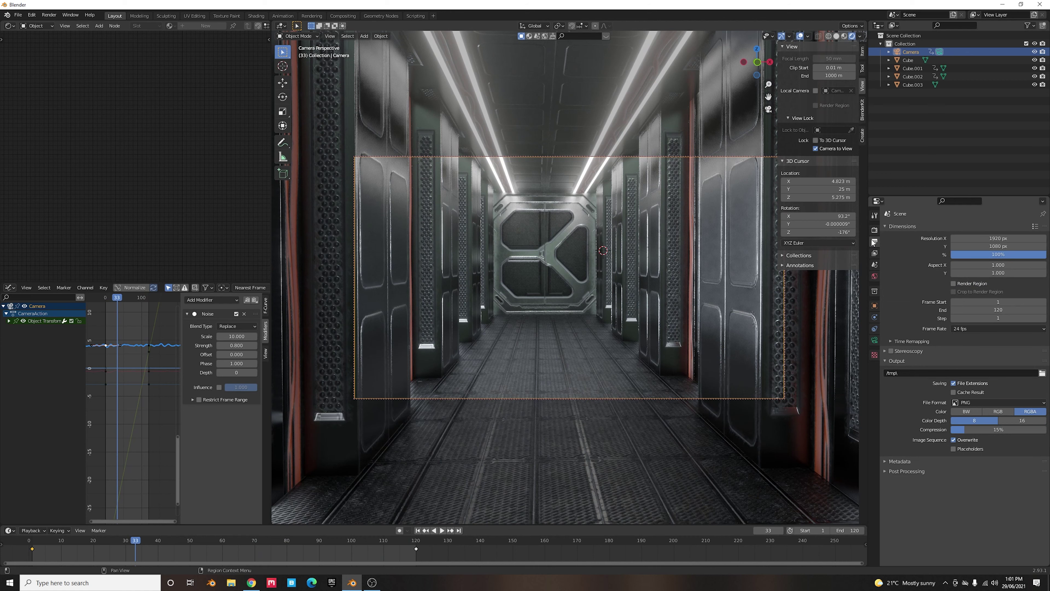
left_click(982, 399)
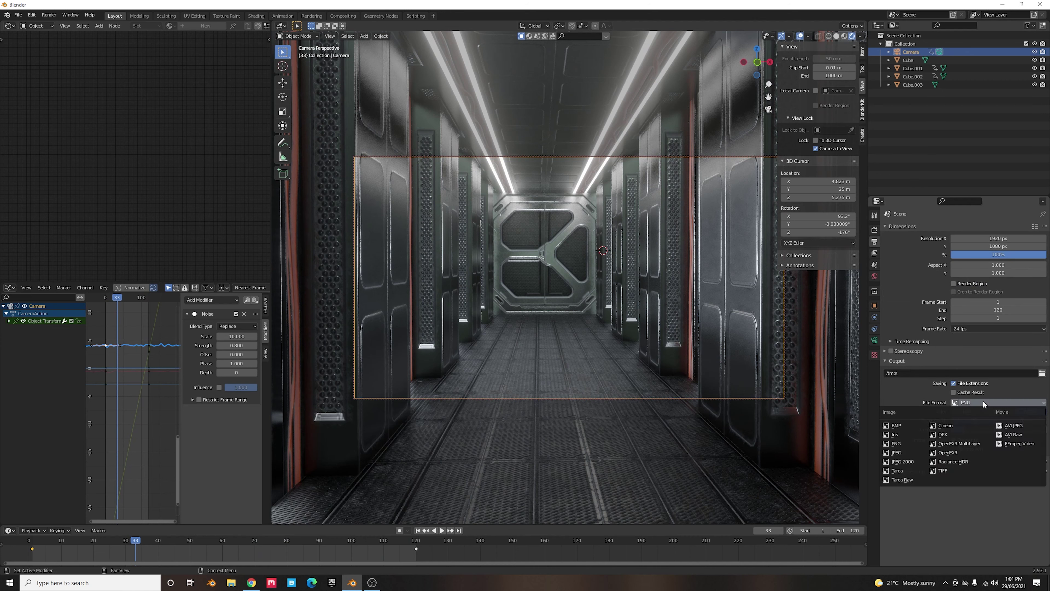
left_click(1011, 443)
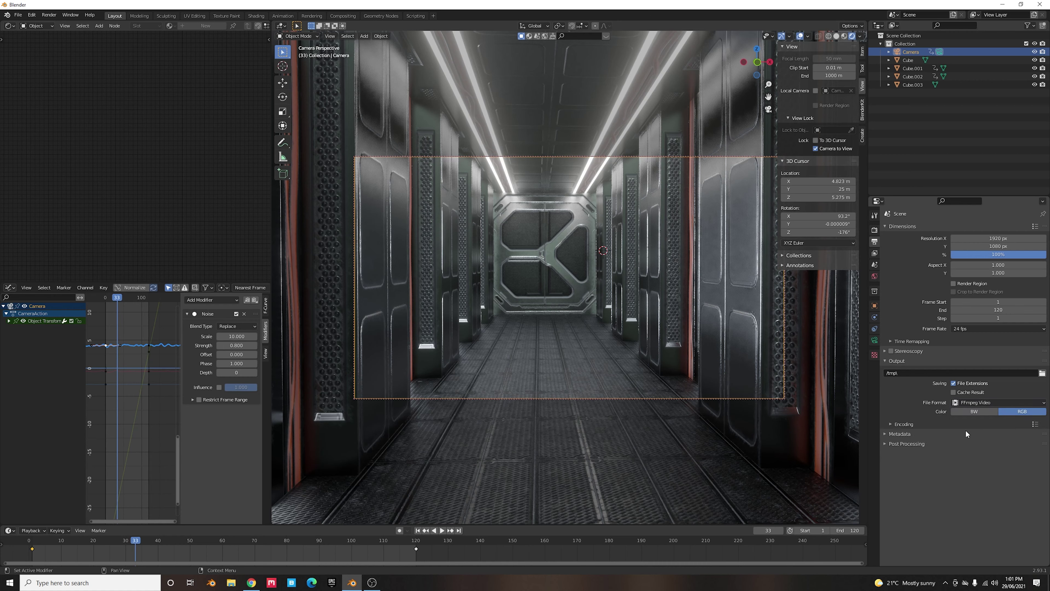
left_click(969, 437)
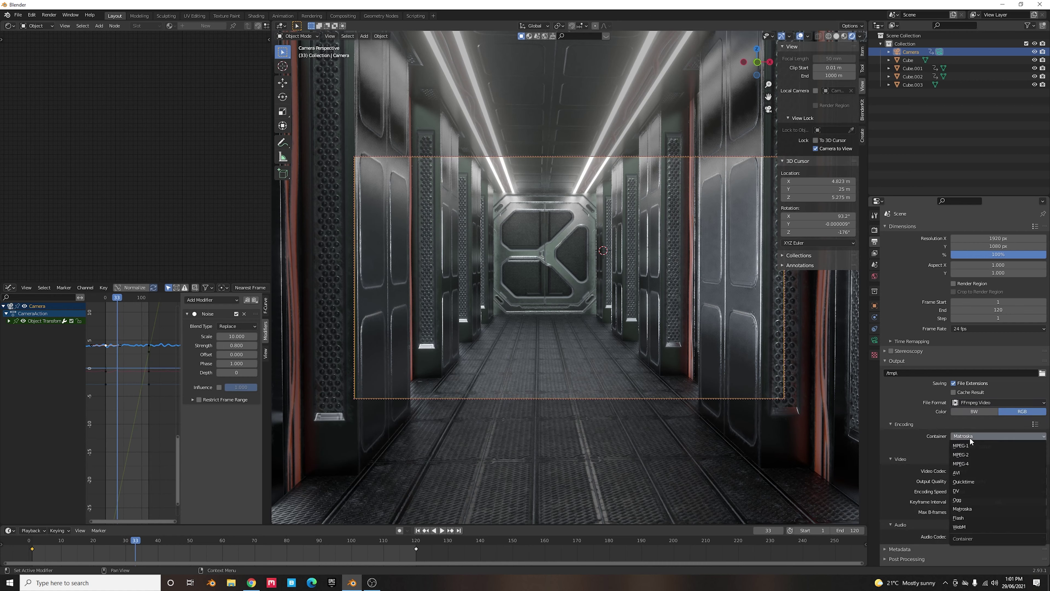
left_click(977, 462)
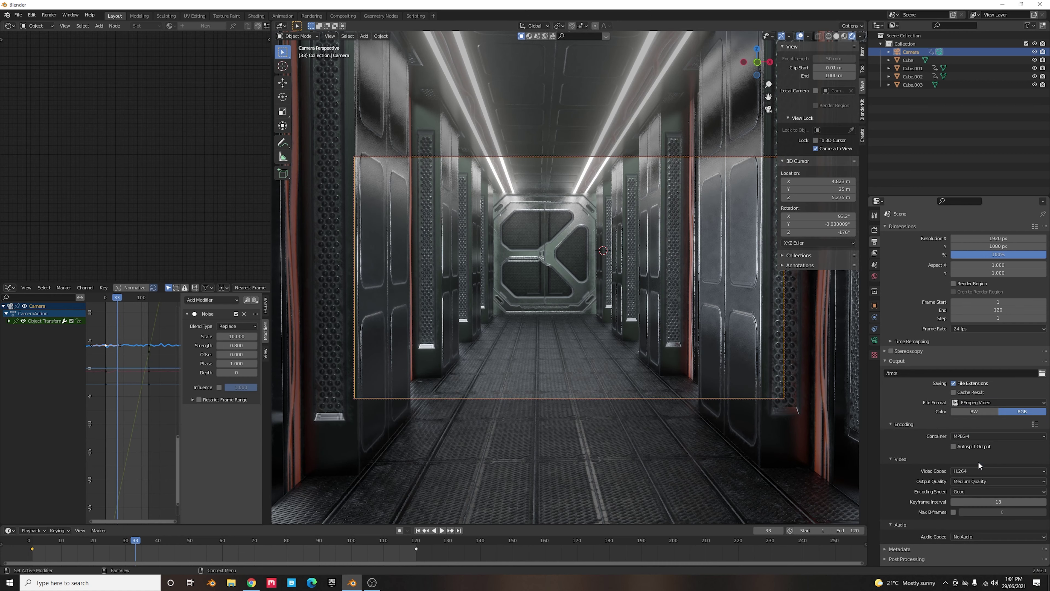
left_click(966, 479)
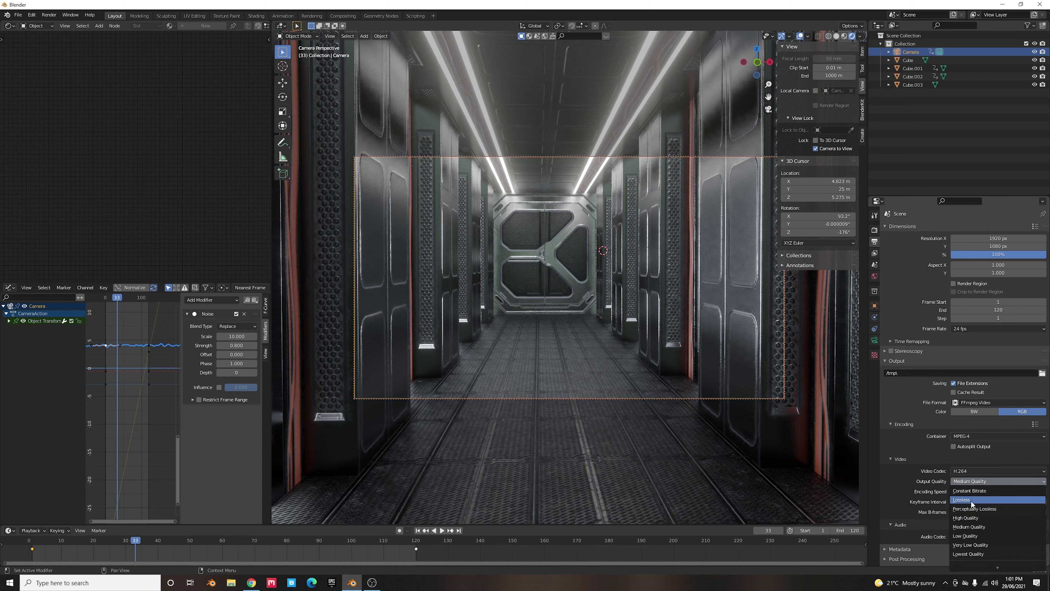
left_click(970, 517)
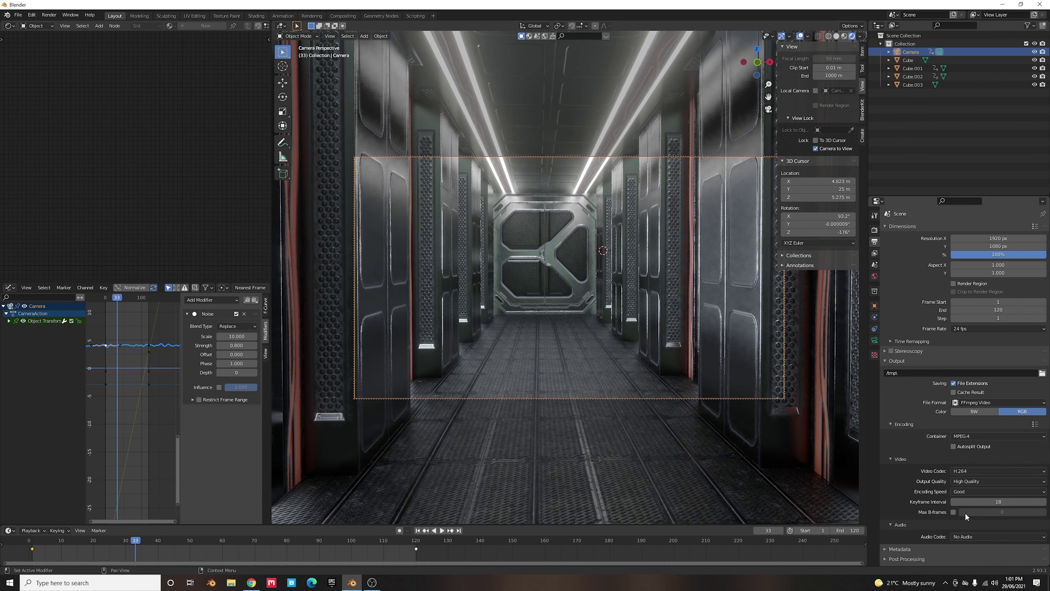
left_click(1042, 373)
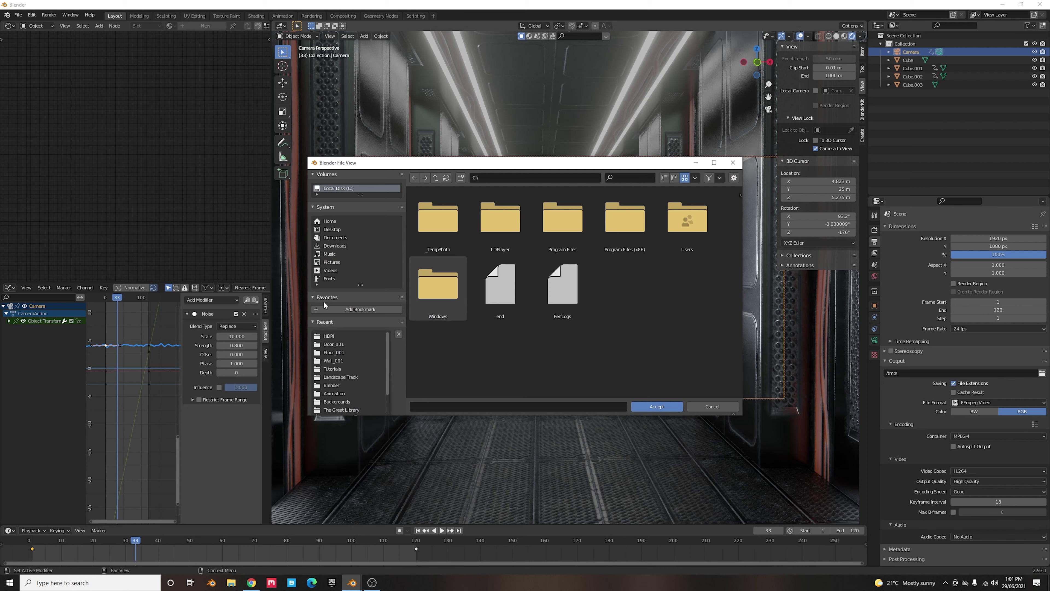
- Save the render output as 'Corridor' in the Tutorials videos folder
left_click(332, 369)
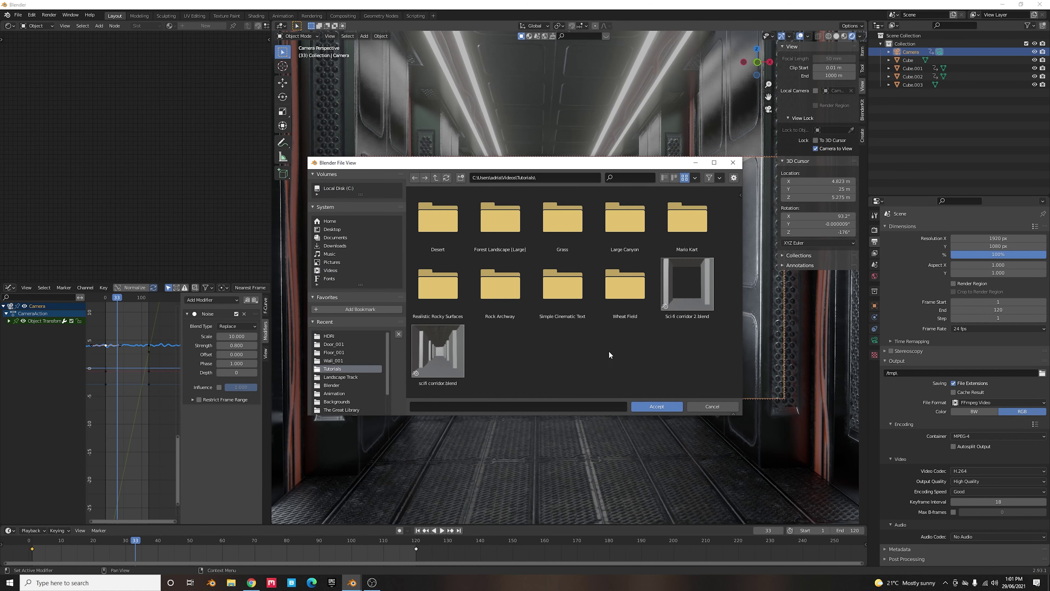
left_click(490, 404)
type("Corridor")
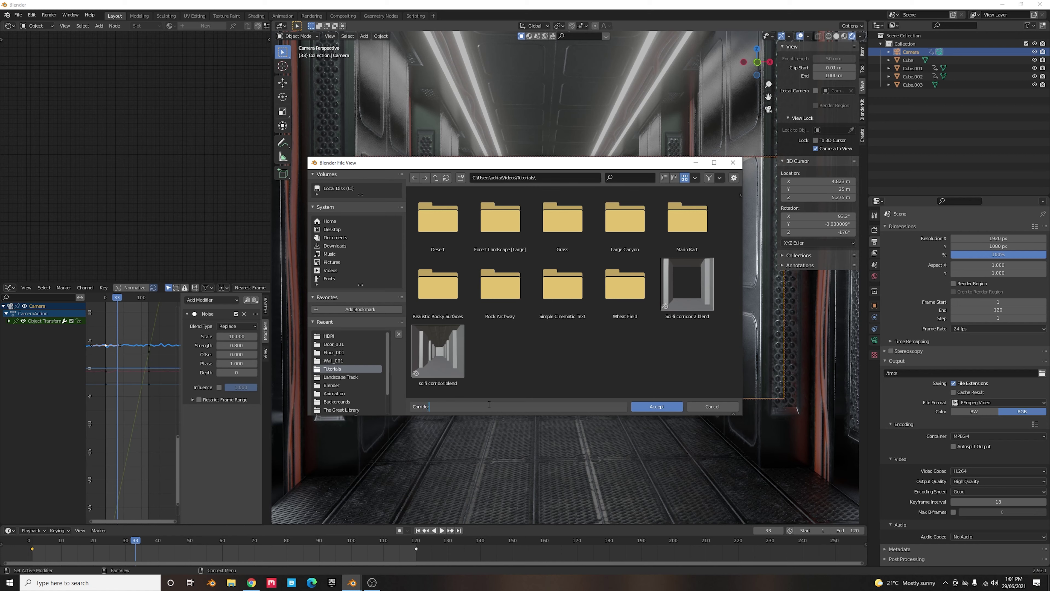
key("Return")
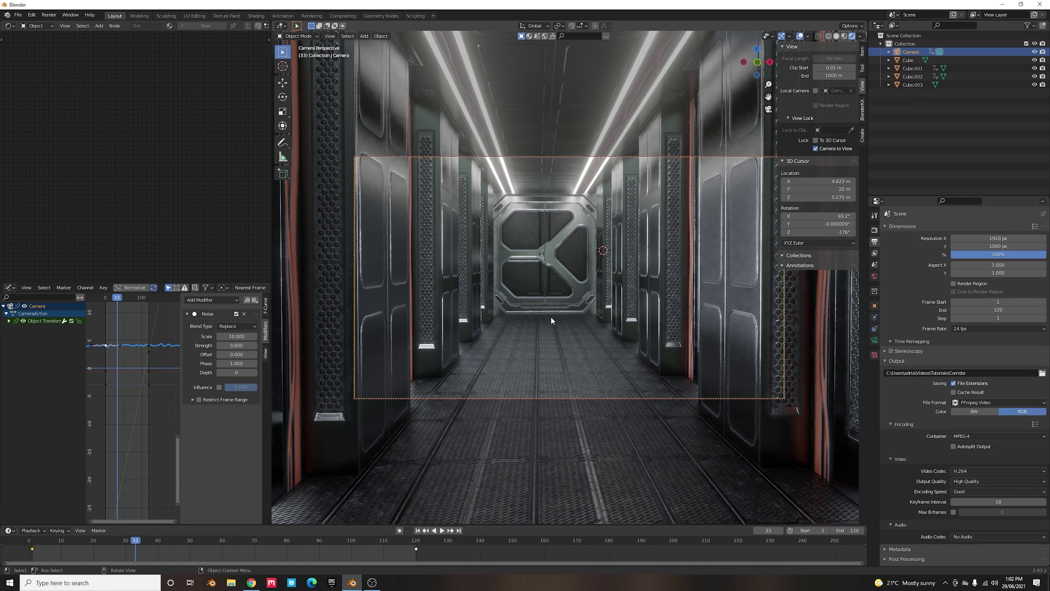
key("ctrl")
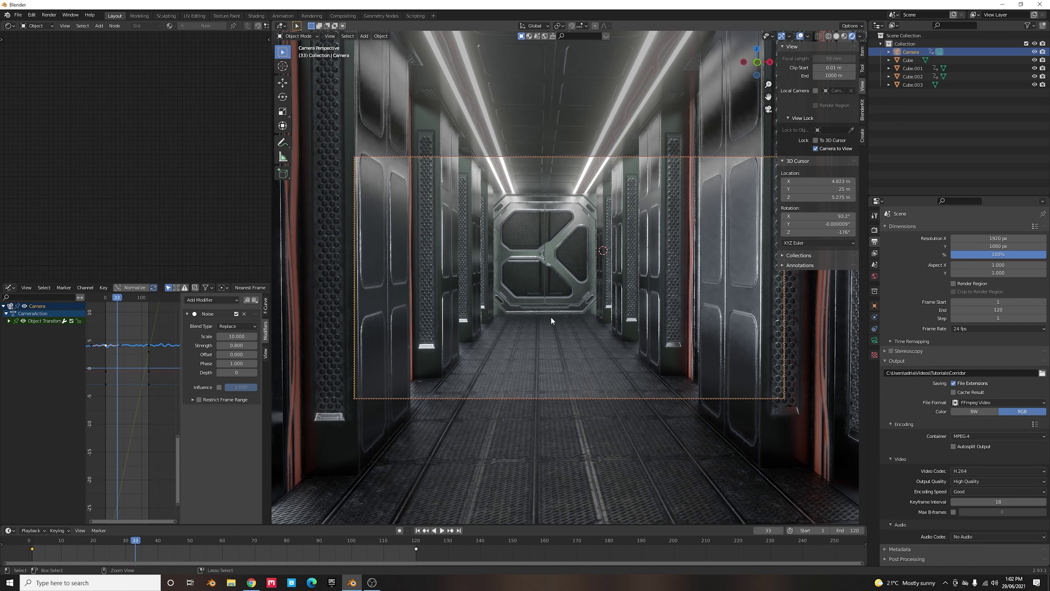